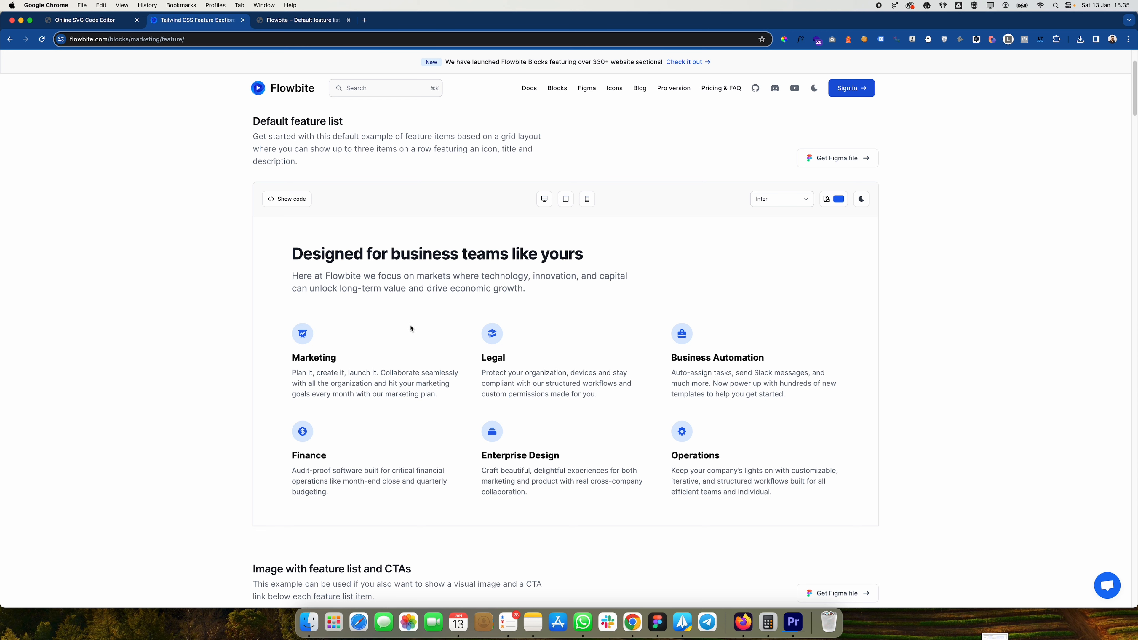
# Step: Examine Flowbite's Default feature list in its tablet, mobile and desktop previews, including its main heading
pyautogui.click(281, 24)
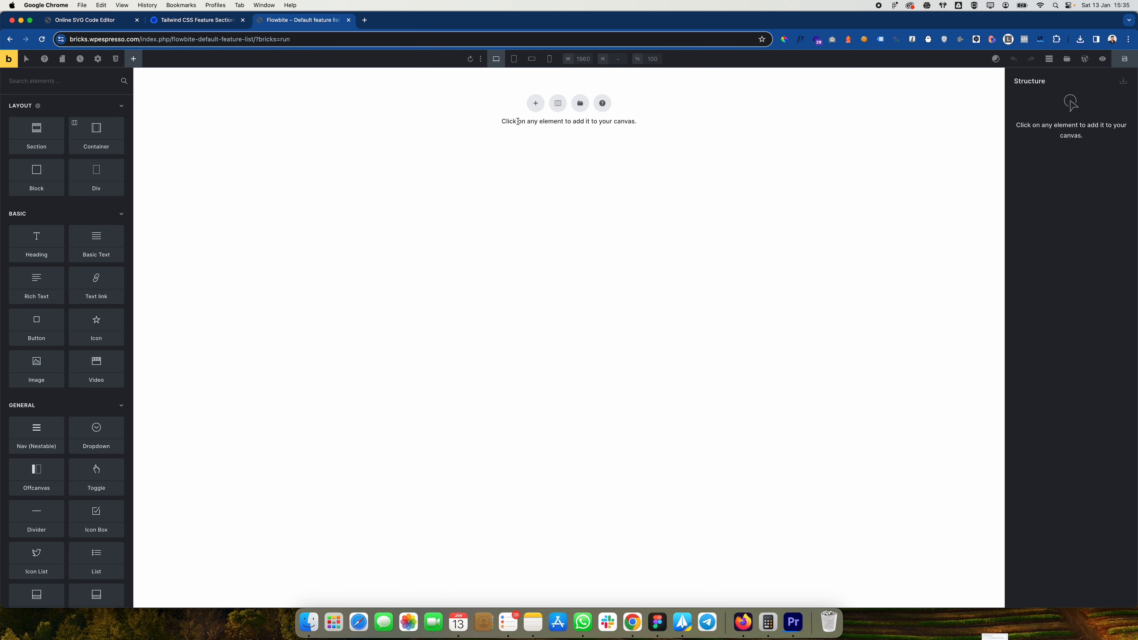
pyautogui.hotkey('ctrl', 'shift', 'Tab')
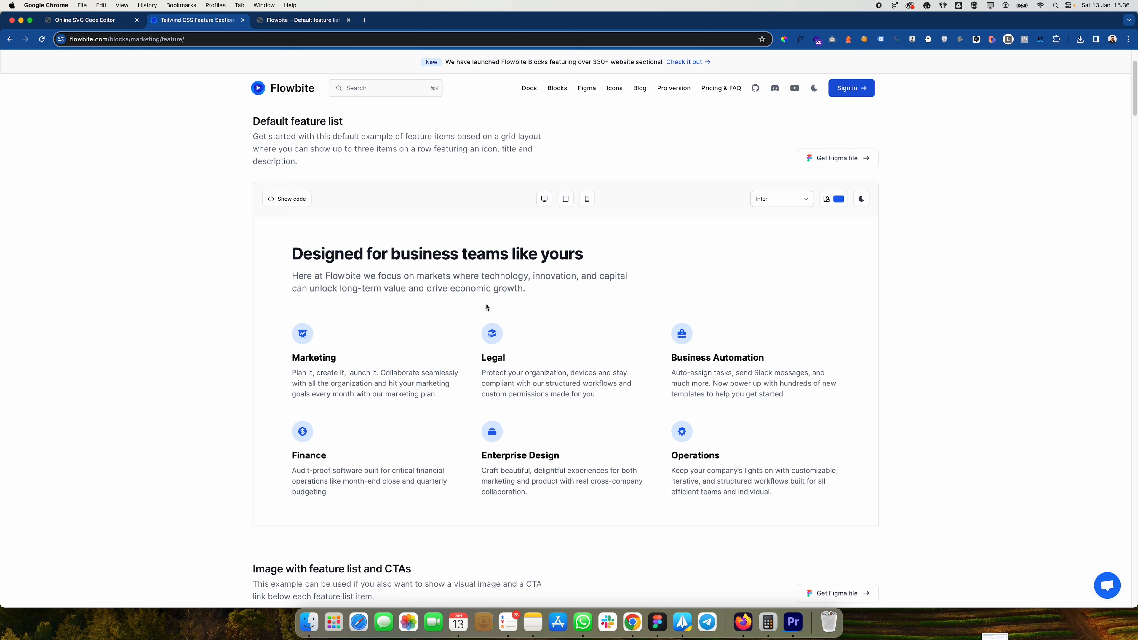
pyautogui.click(565, 200)
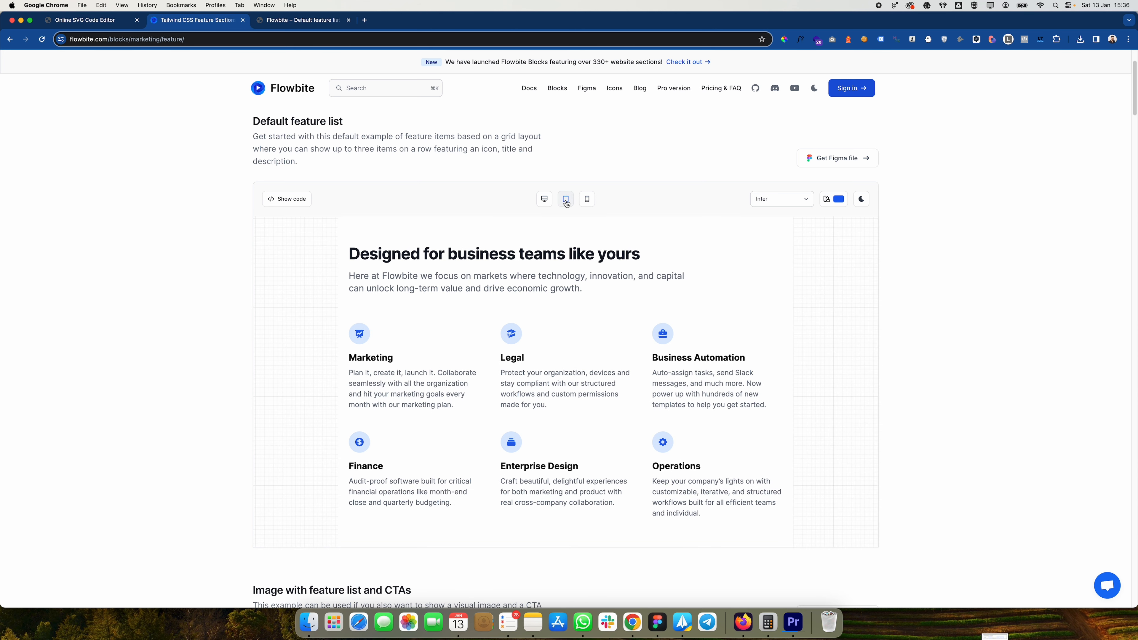
pyautogui.click(585, 202)
pyautogui.click(565, 199)
pyautogui.click(543, 200)
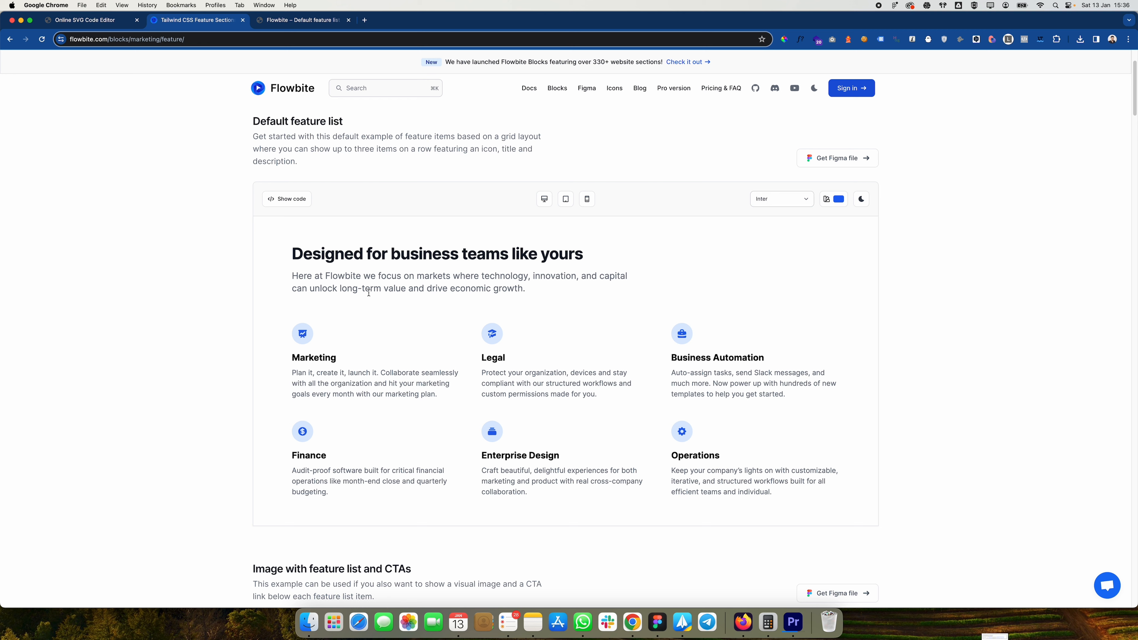
pyautogui.moveTo(295, 256); pyautogui.dragTo(581, 257)
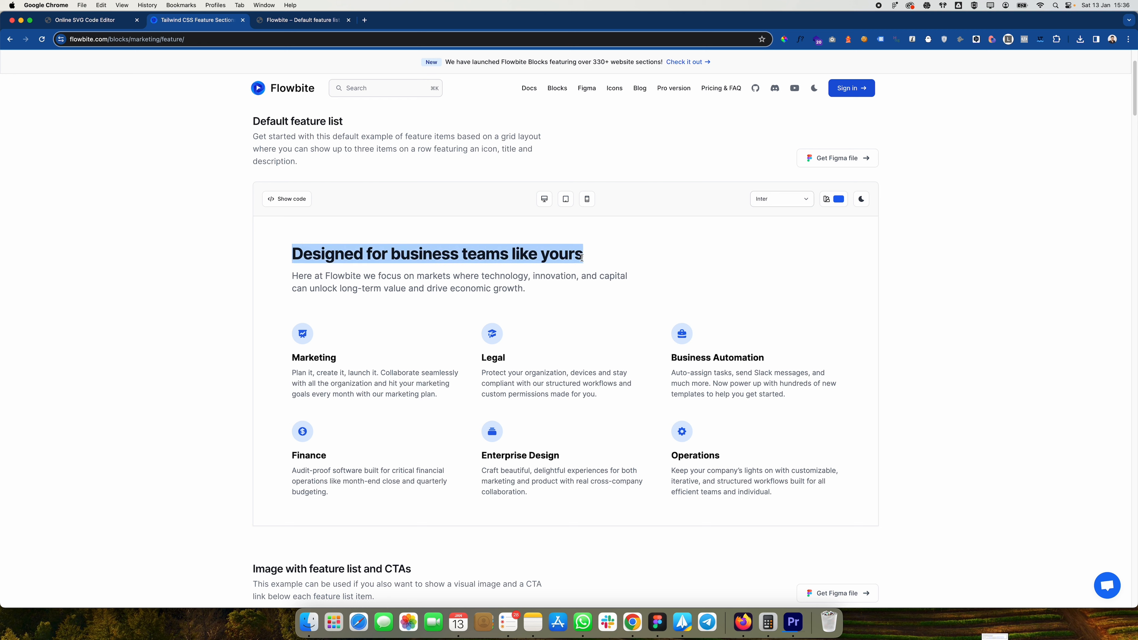
pyautogui.click(547, 271)
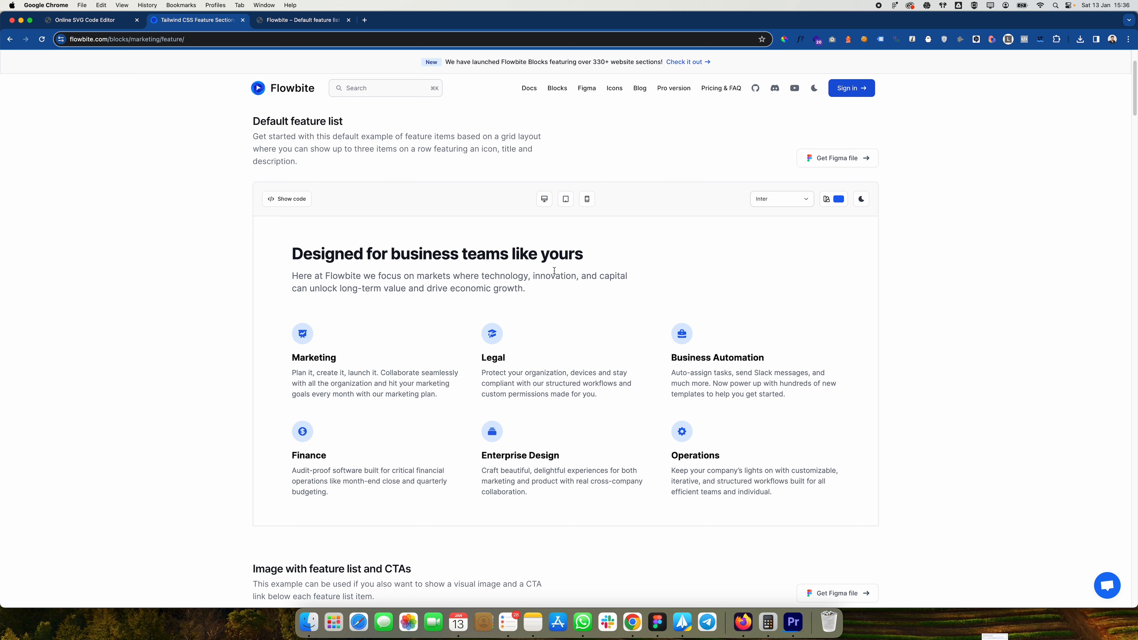
# Step: Switch to the blank Bricks page, add a section and select the container inside it
pyautogui.click(296, 25)
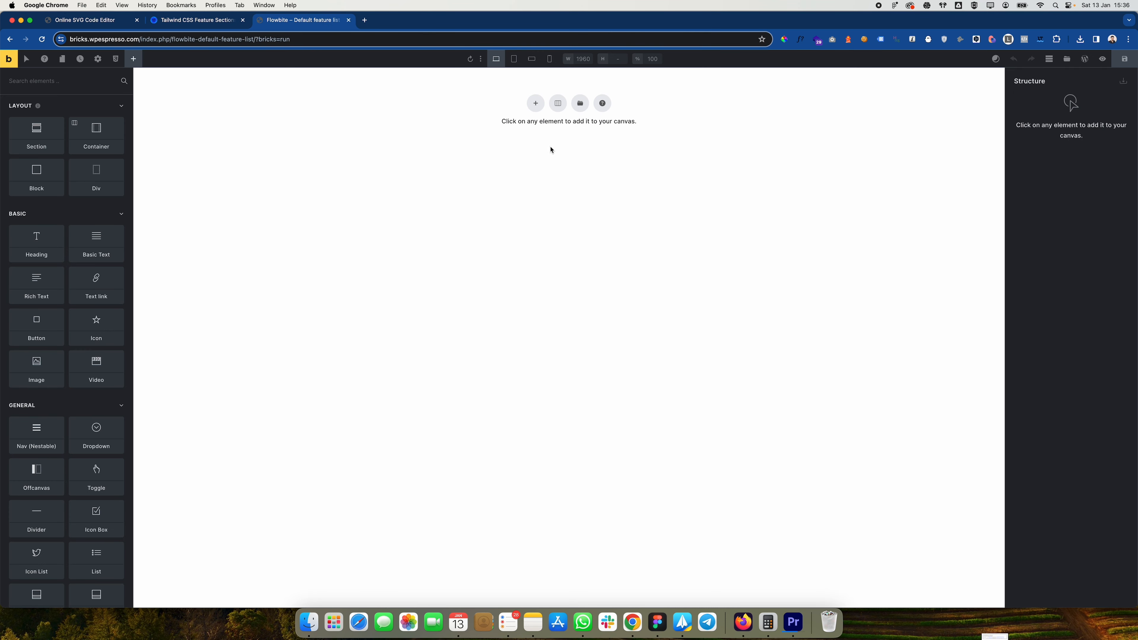
pyautogui.click(536, 104)
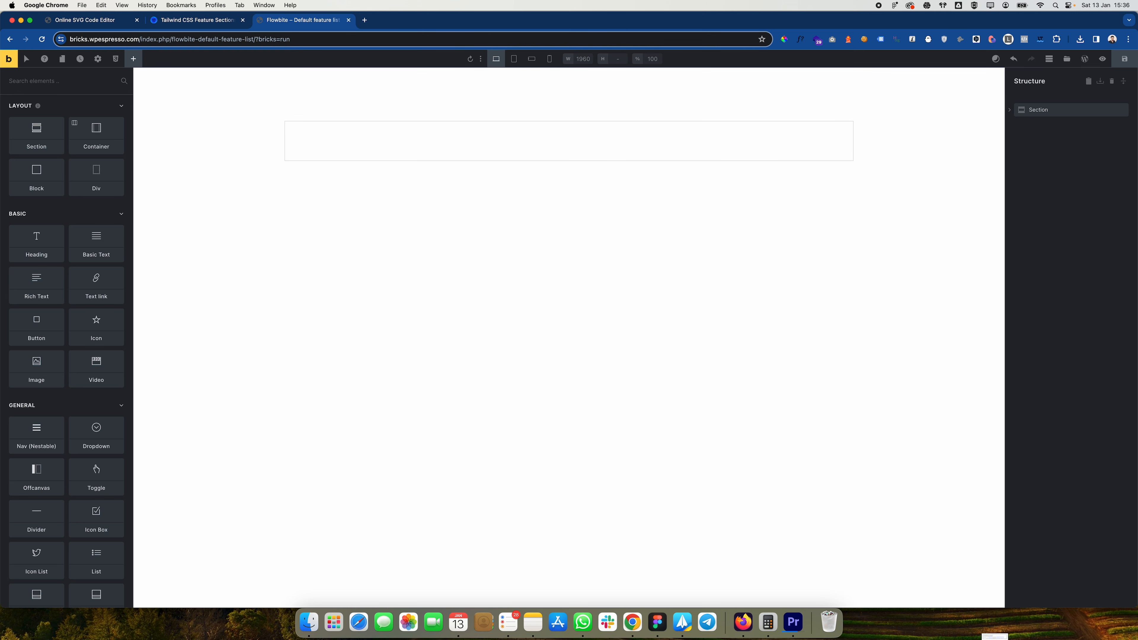
pyautogui.click(1010, 112)
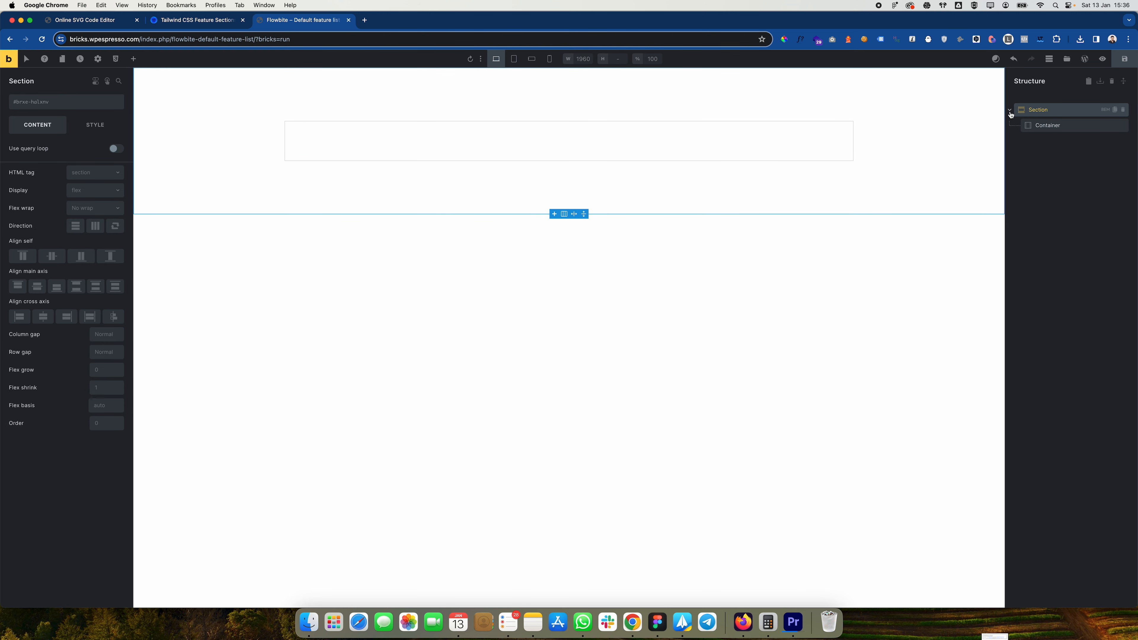
pyautogui.click(1056, 126)
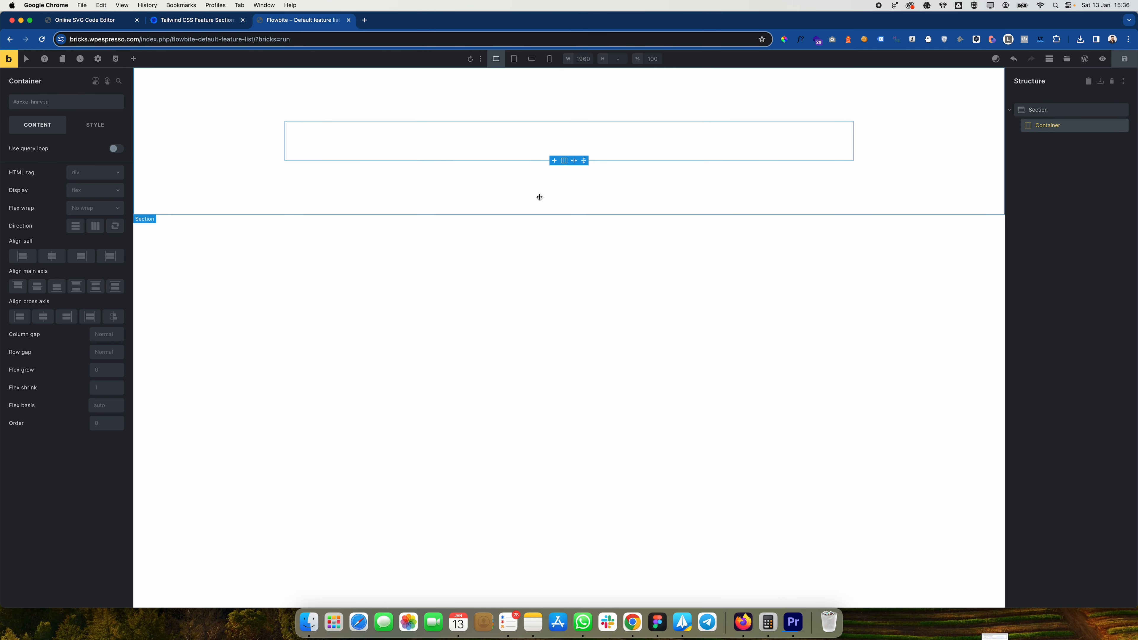
# Step: Copy the heading "Designed for business teams like yours" from the Flowbite feature list and return to the Bricks page
pyautogui.press('super+alt+Left')
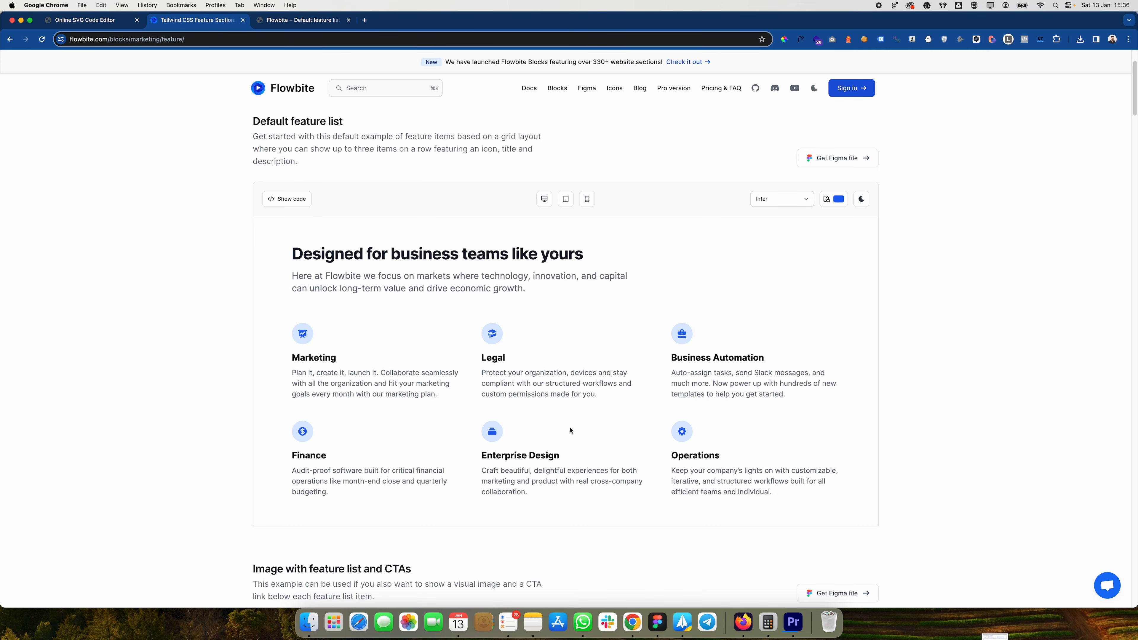
pyautogui.moveTo(292, 259); pyautogui.dragTo(594, 263)
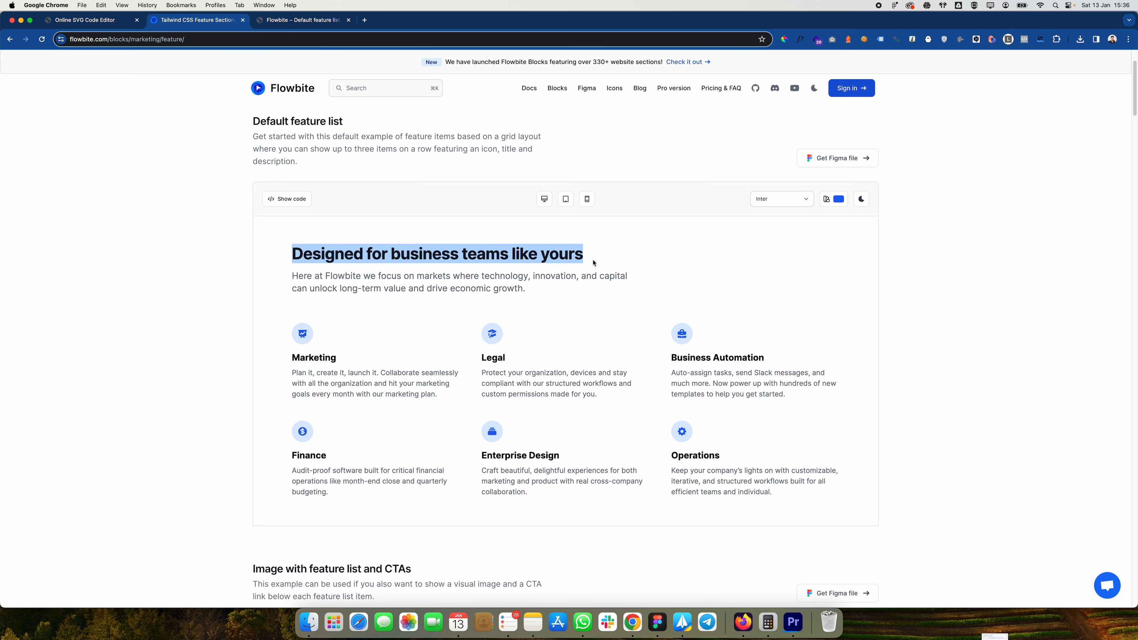
pyautogui.rightClick(545, 259)
pyautogui.click(548, 272)
pyautogui.press('super+alt+Right')
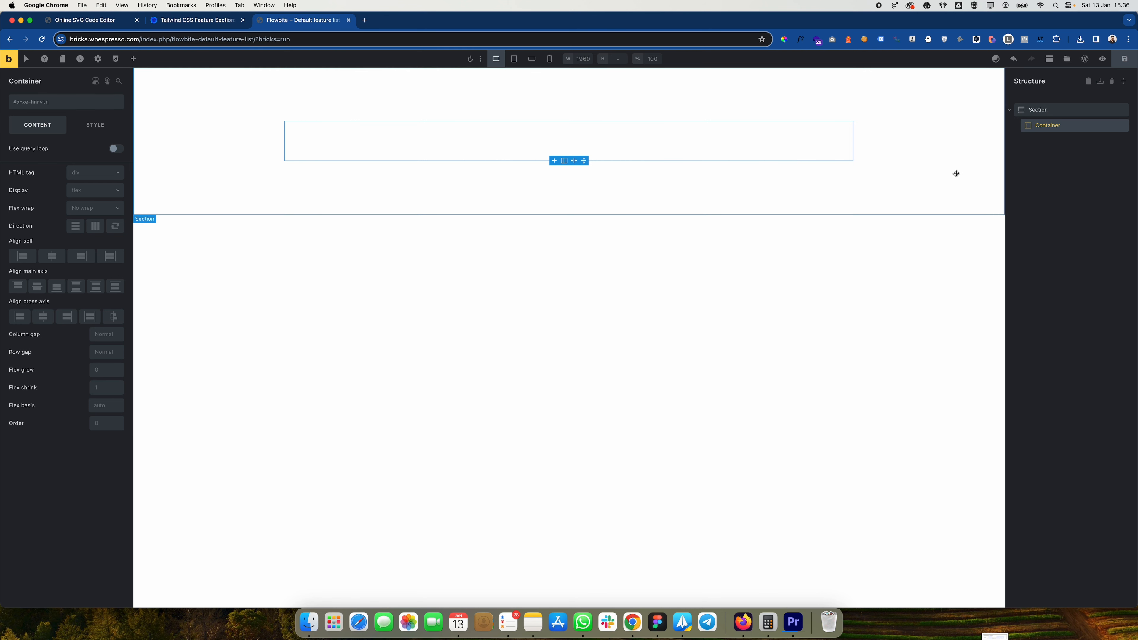
# Step: Add a Heading element to the container and replace its text with the copied "Designed for business teams like yours"
pyautogui.click(133, 58)
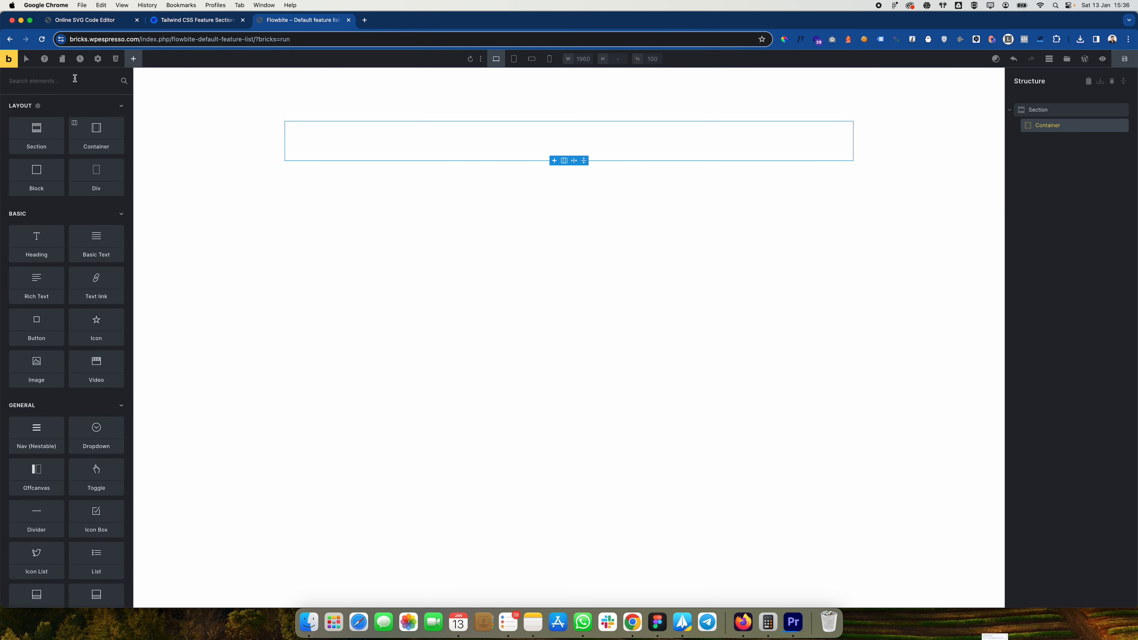
pyautogui.write('hea')
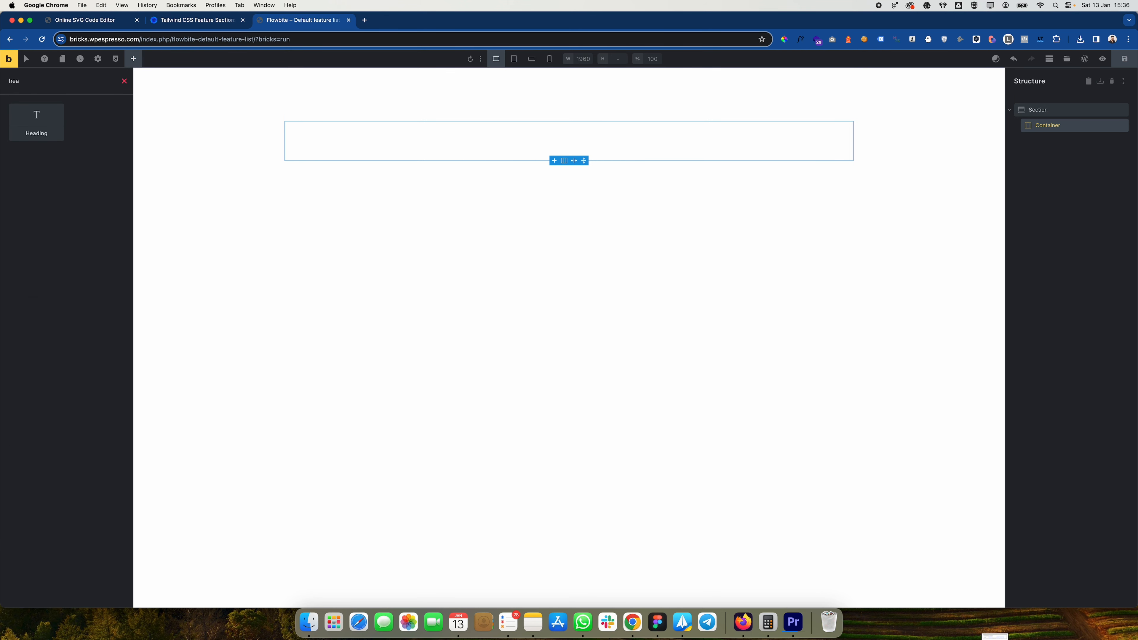
pyautogui.click(45, 133)
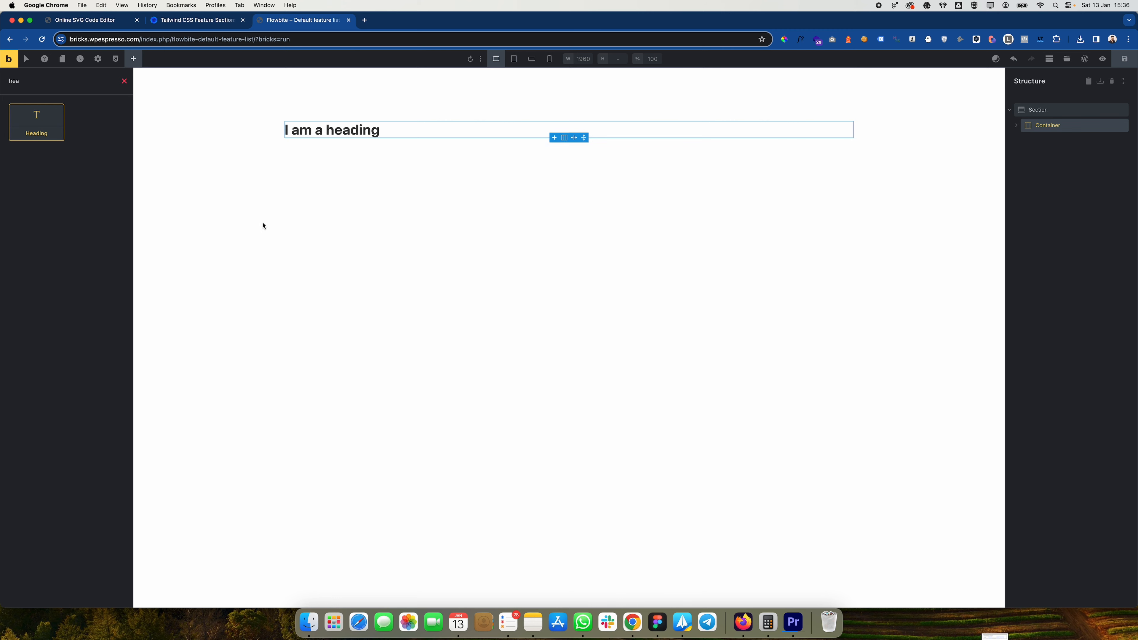
pyautogui.doubleClick(339, 133)
pyautogui.tripleClick(339, 132)
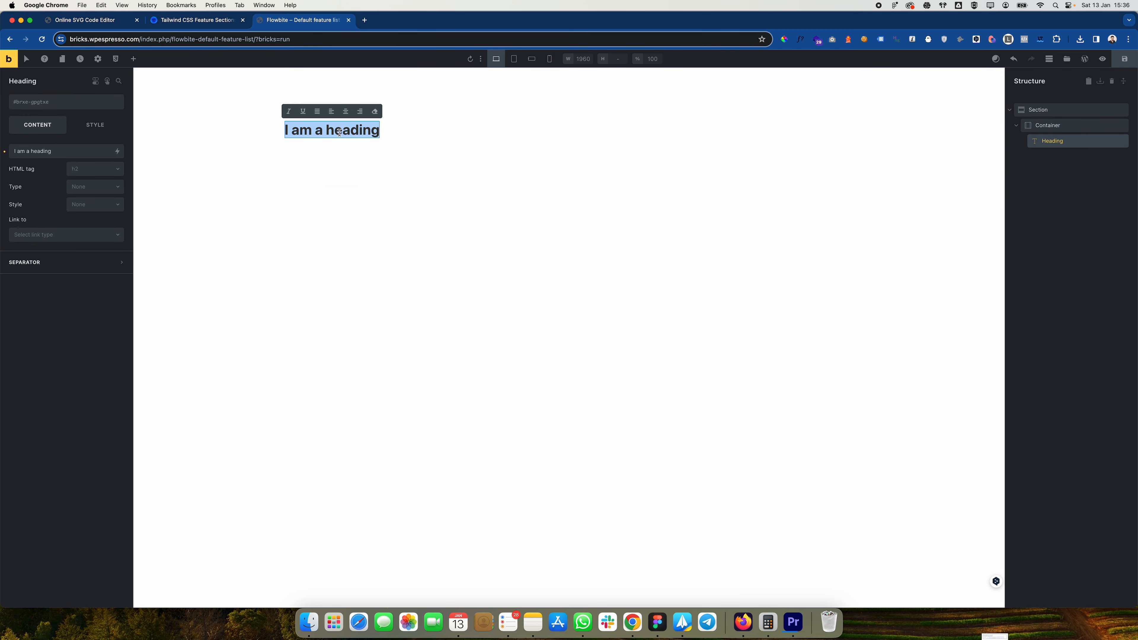
pyautogui.doubleClick(68, 146)
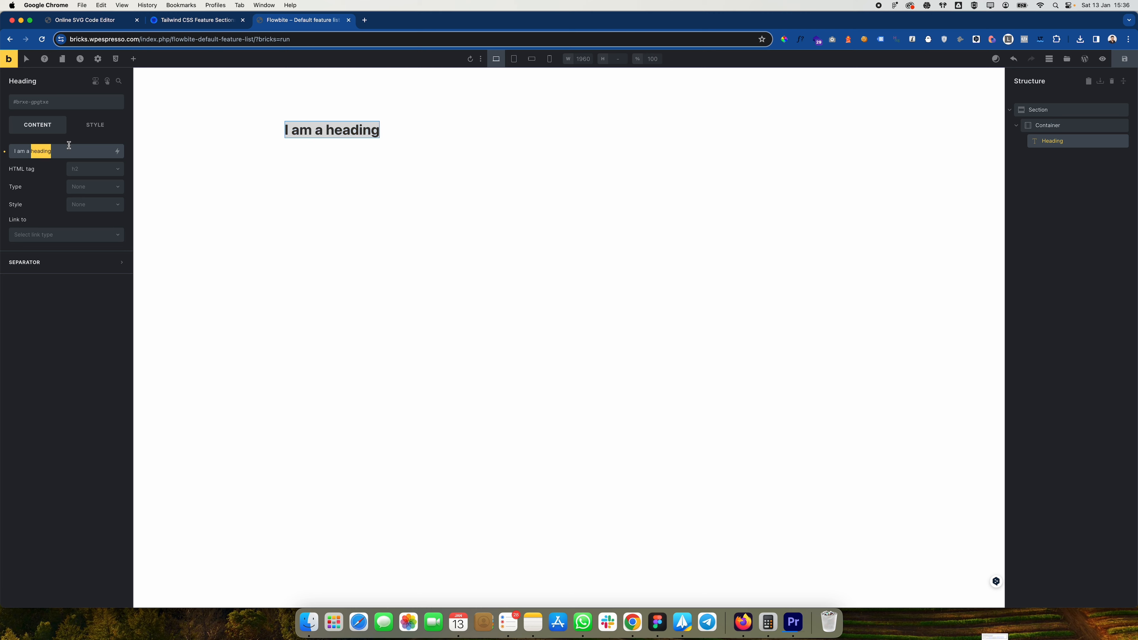
pyautogui.press('super+a')
pyautogui.press('super+v')
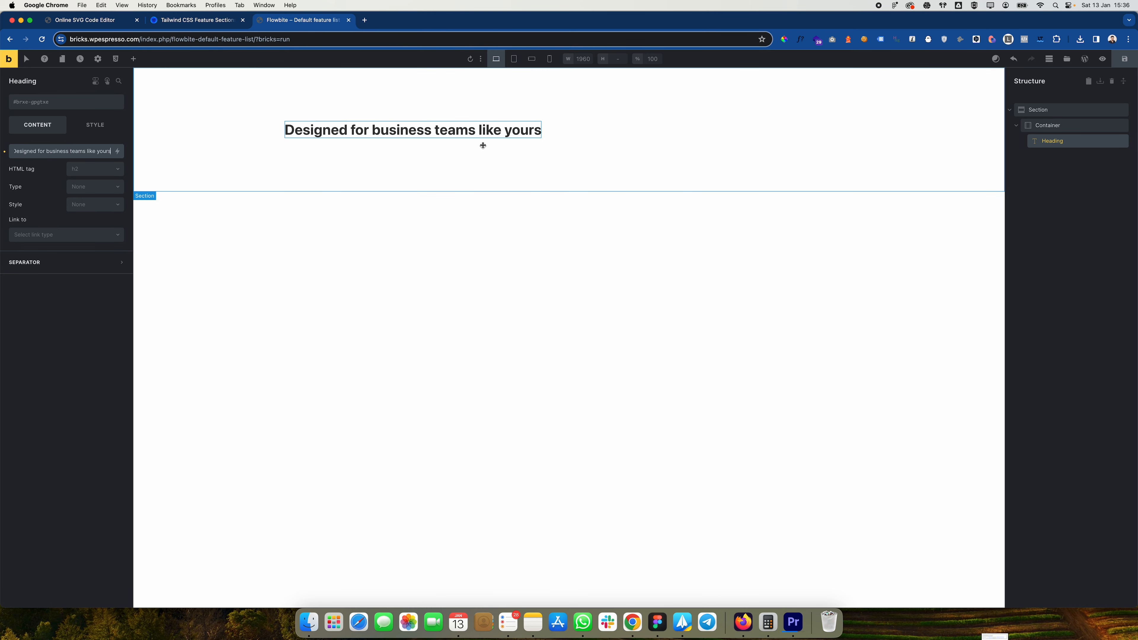
# Step: Copy the two-line description starting "Here at Flowbite we focus on markets" from the Flowbite feature list and return to Bricks
pyautogui.hotkey('ctrl', 'shift', 'Tab')
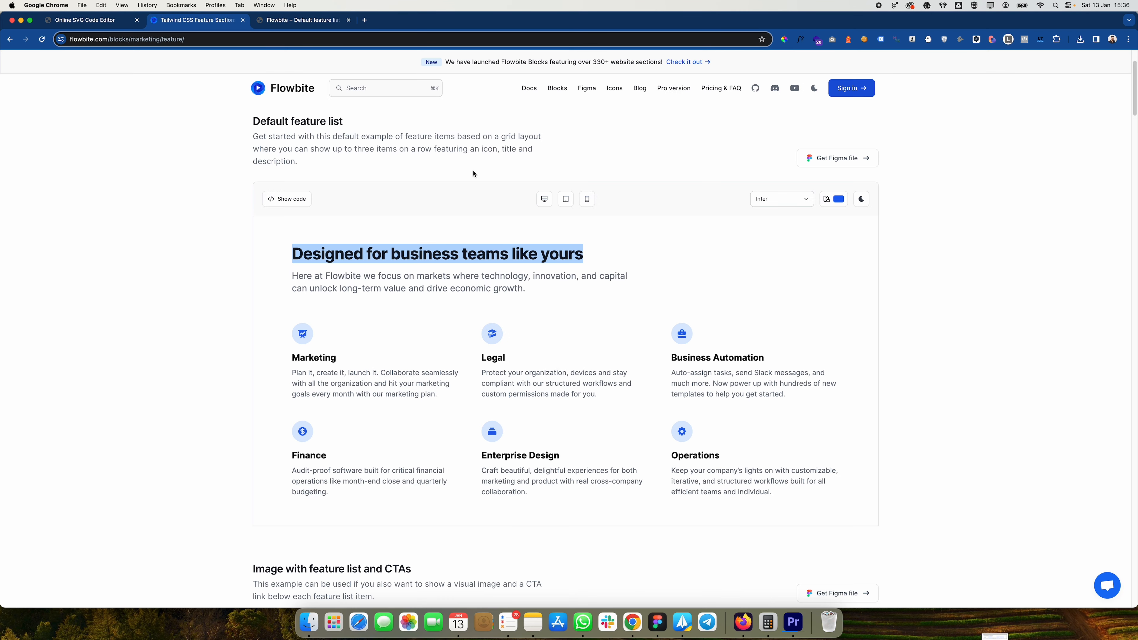
pyautogui.click(299, 276)
pyautogui.moveTo(293, 276); pyautogui.dragTo(530, 295)
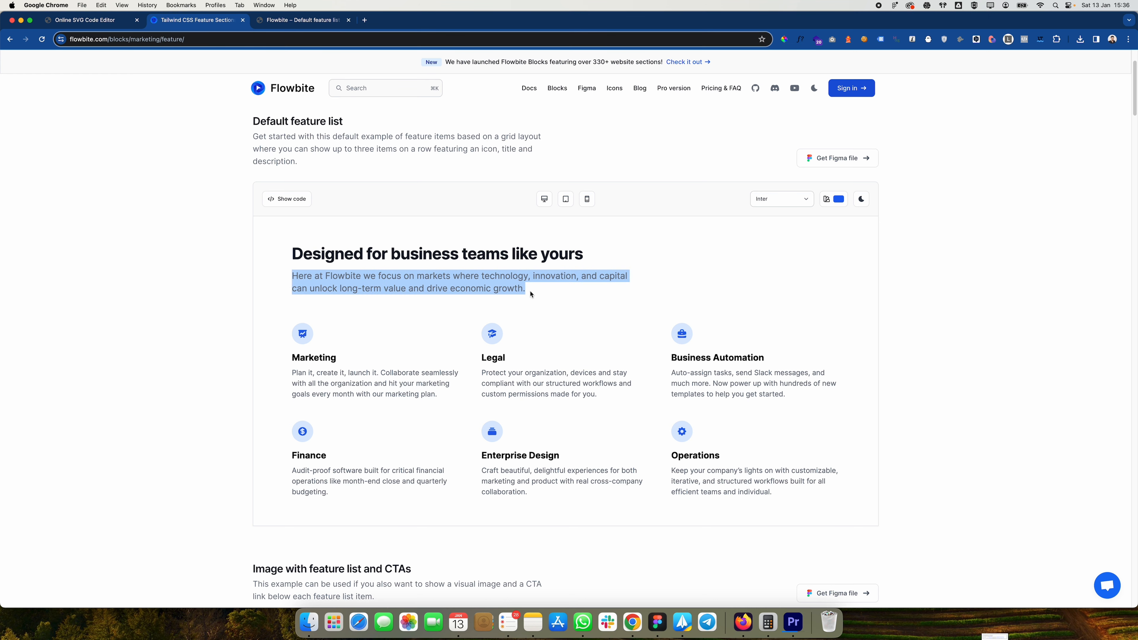
pyautogui.rightClick(488, 284)
pyautogui.click(501, 300)
pyautogui.hotkey('ctrl', 'Tab')
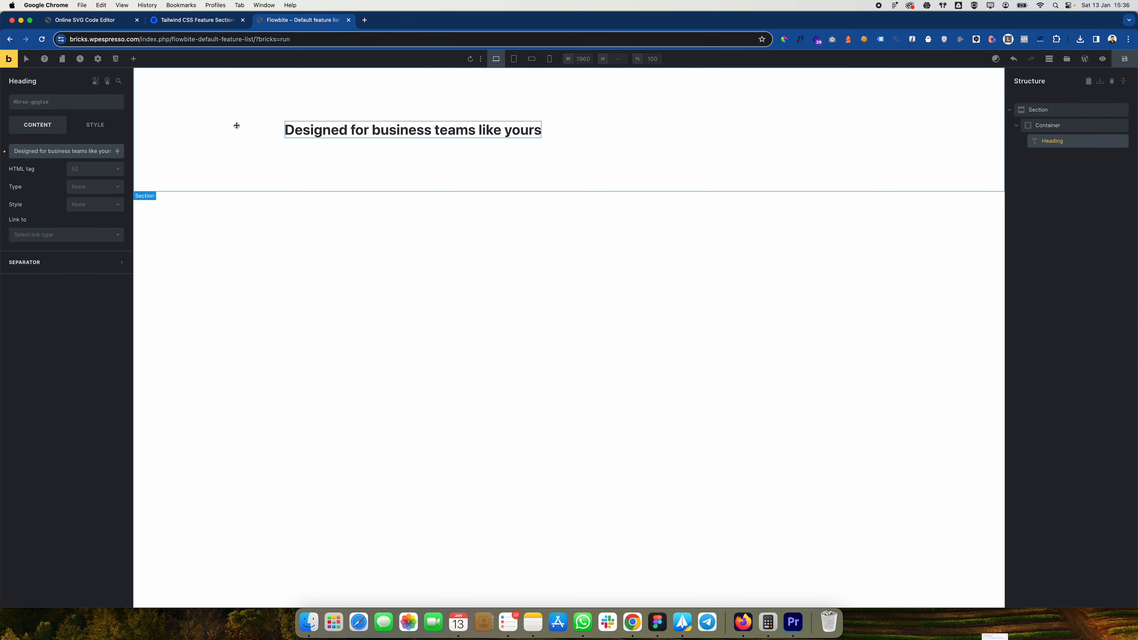
# Step: Add a Rich Text element and replace its placeholder text with the copied Flowbite description
pyautogui.click(133, 58)
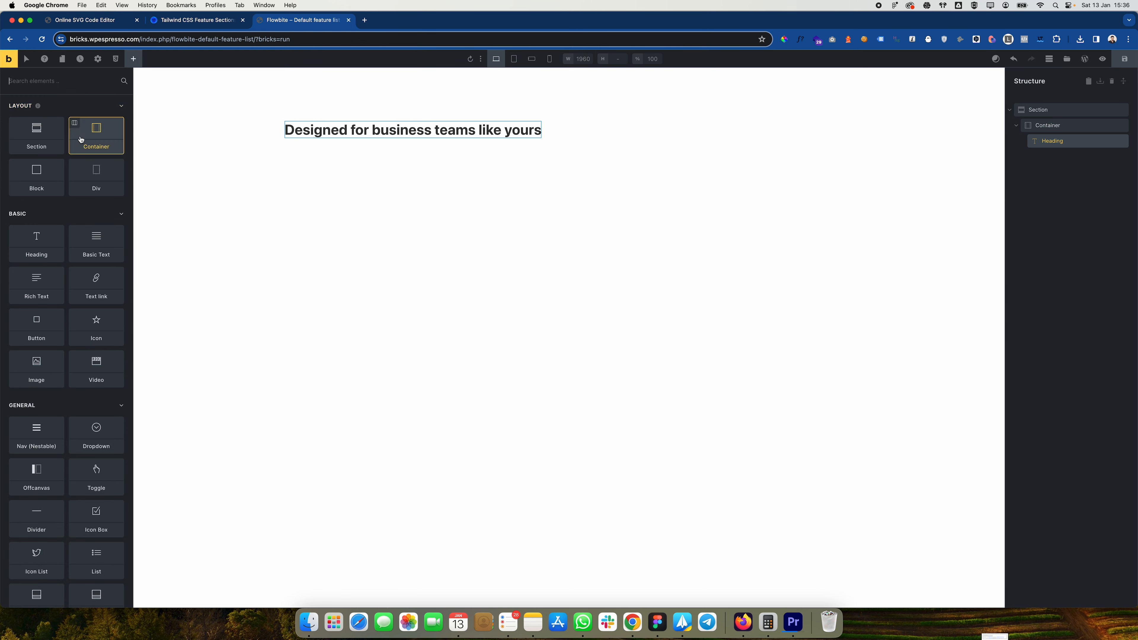
pyautogui.click(51, 287)
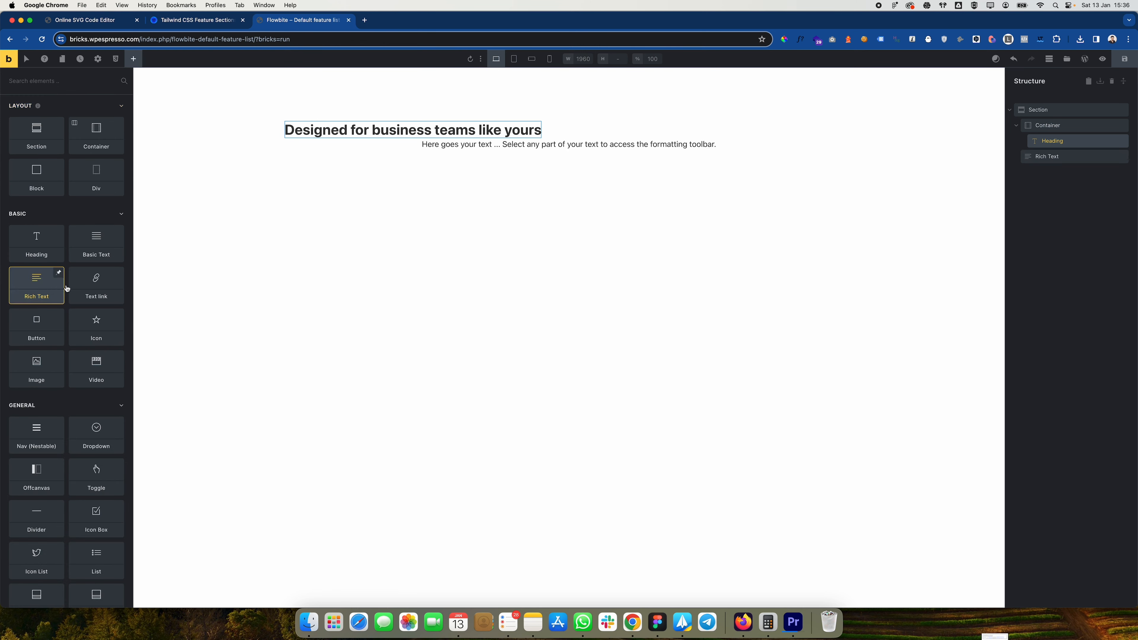
pyautogui.click(500, 144)
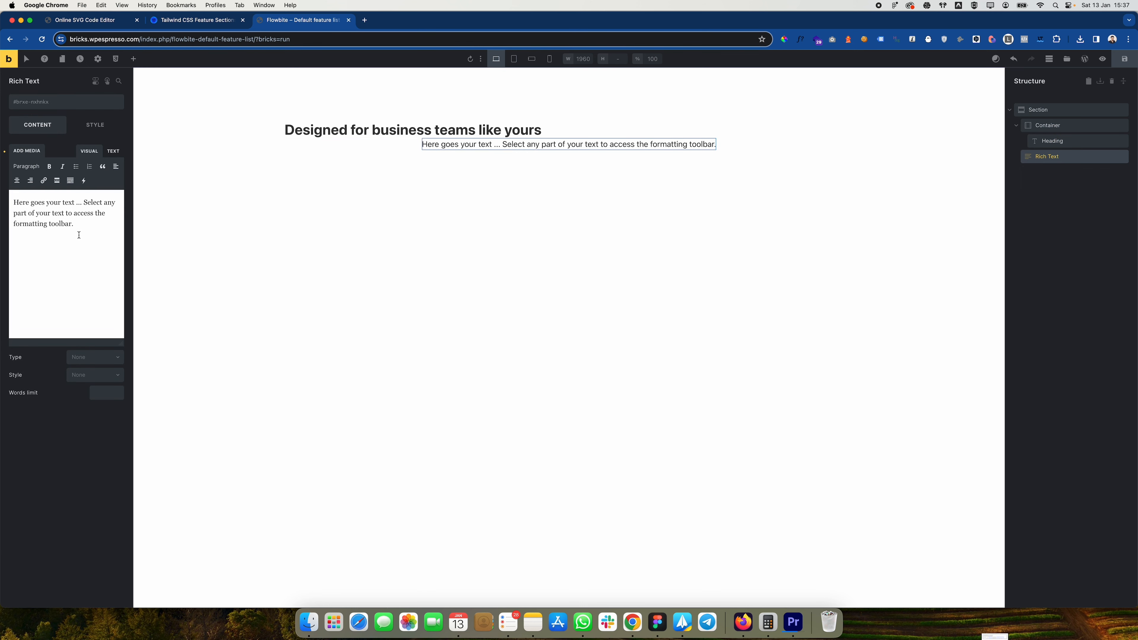
pyautogui.click(109, 153)
pyautogui.moveTo(79, 214); pyautogui.dragTo(8, 171)
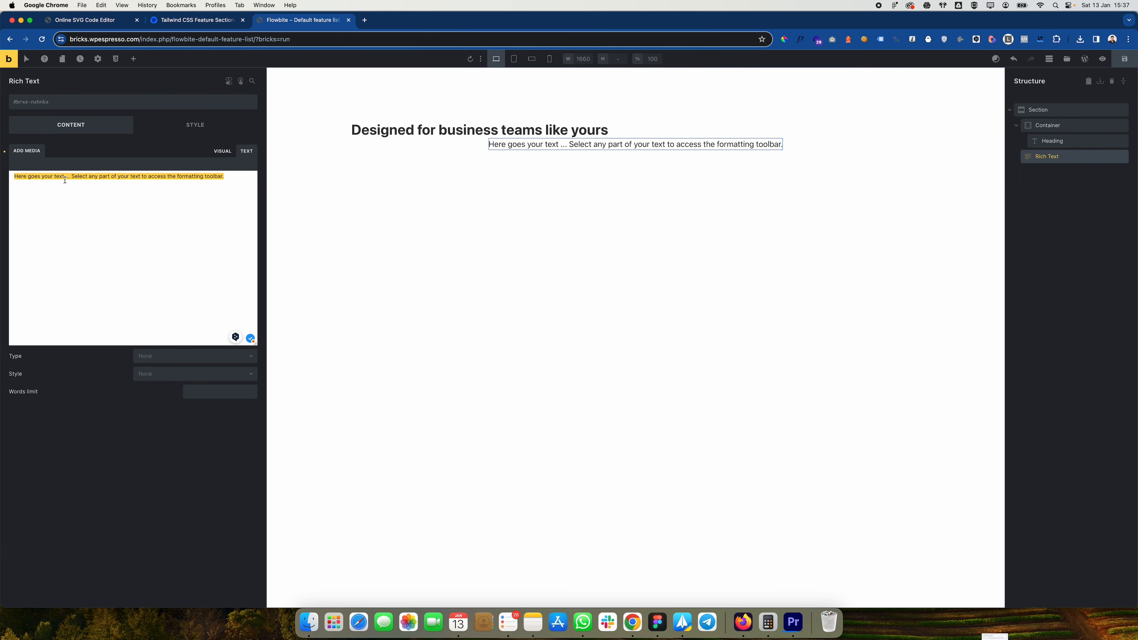
pyautogui.press('super+v')
pyautogui.click(223, 151)
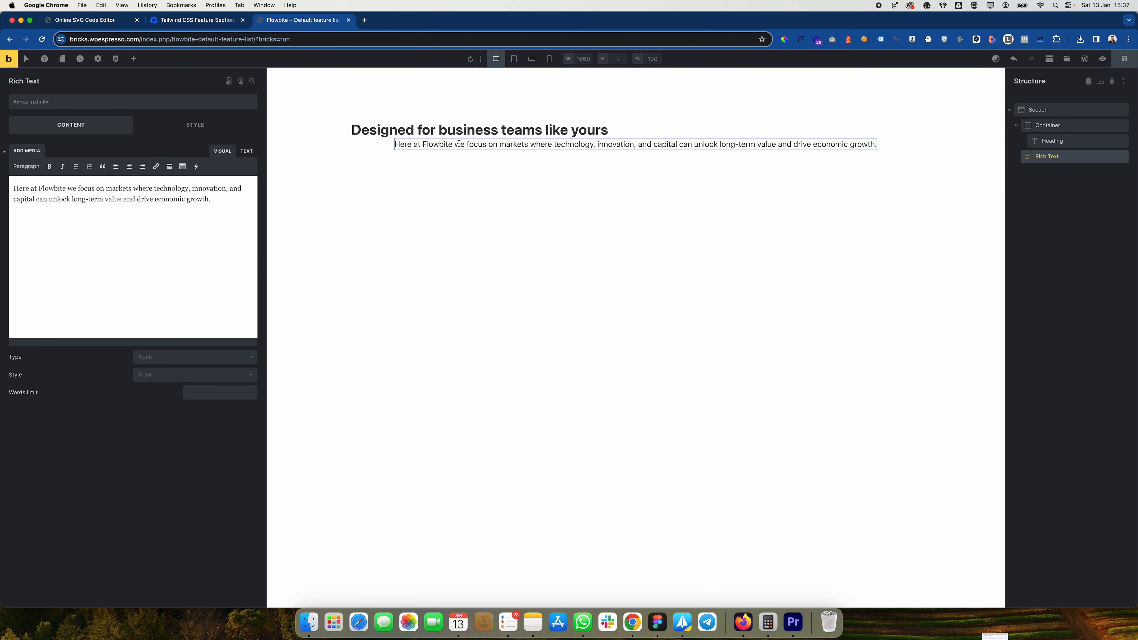
# Step: Move the Rich Text element into the section's container, directly below the heading
pyautogui.click(459, 130)
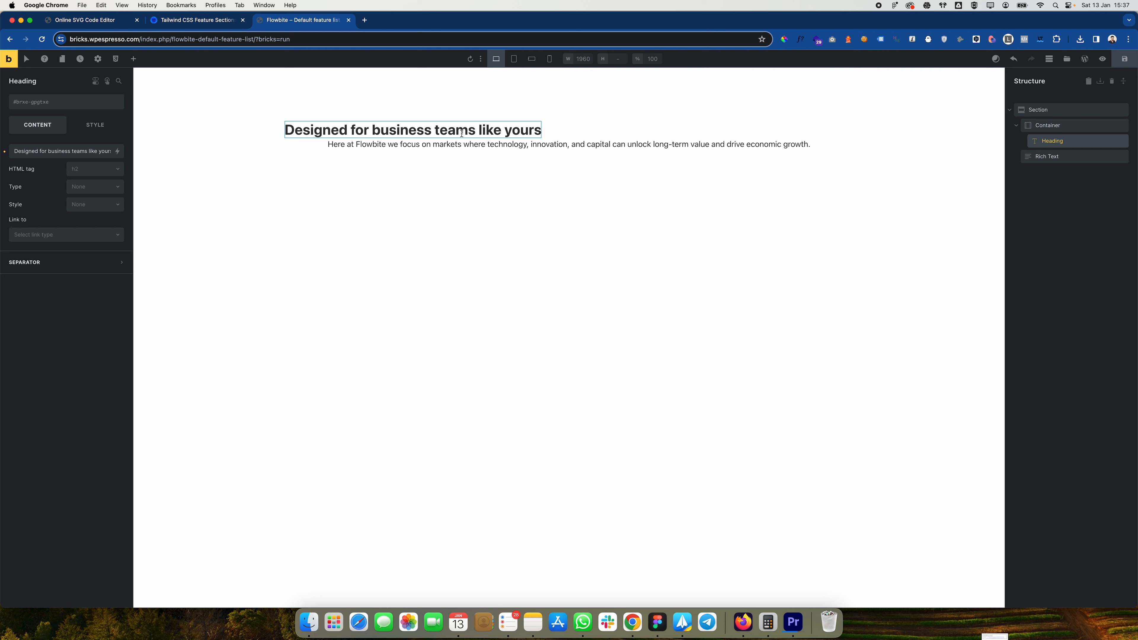
pyautogui.click(605, 142)
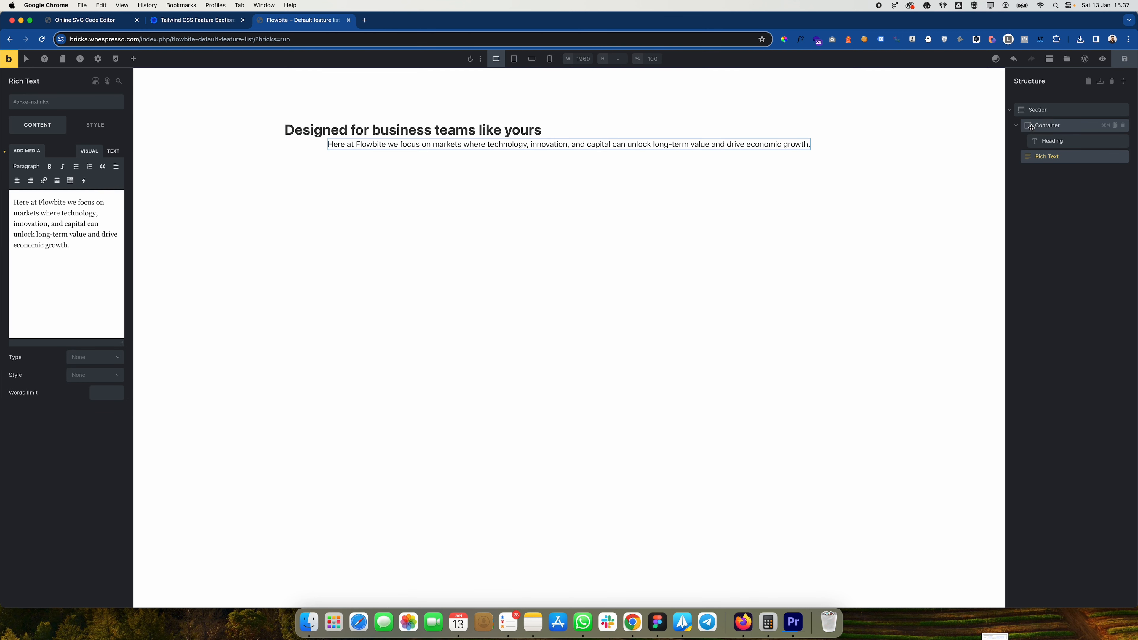
pyautogui.moveTo(1044, 156)
pyautogui.mouseDown()
pyautogui.moveTo(1055, 157)
pyautogui.moveTo(1051, 143)
pyautogui.mouseUp()
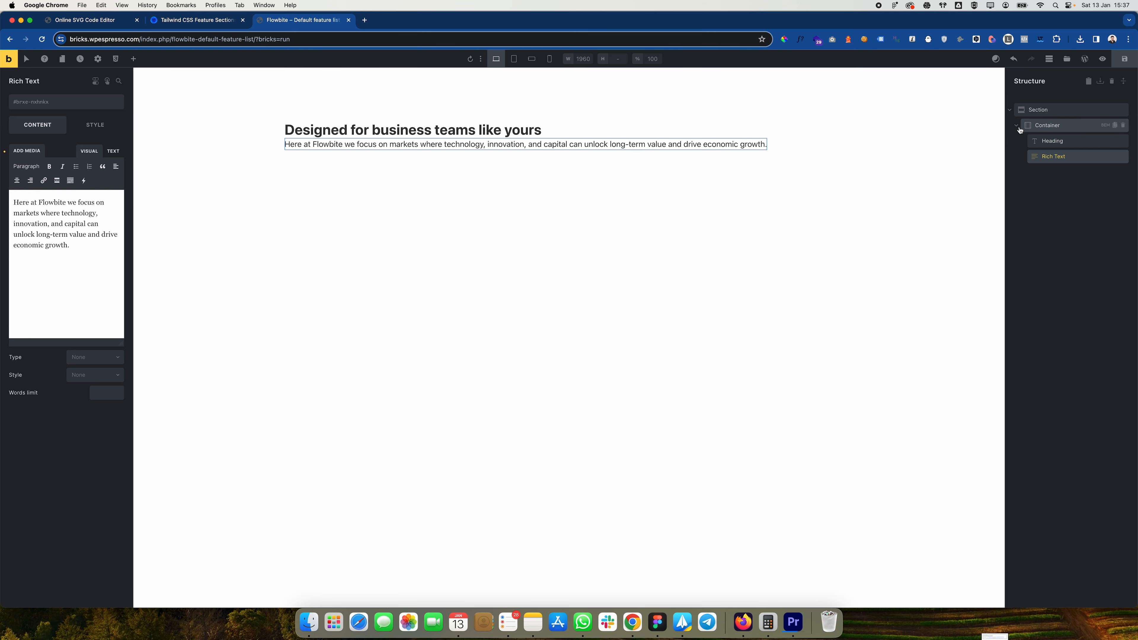
# Step: Review the feature items in the Flowbite reference, add another container after the section, and collapse the heading's container in the structure
pyautogui.click(1033, 205)
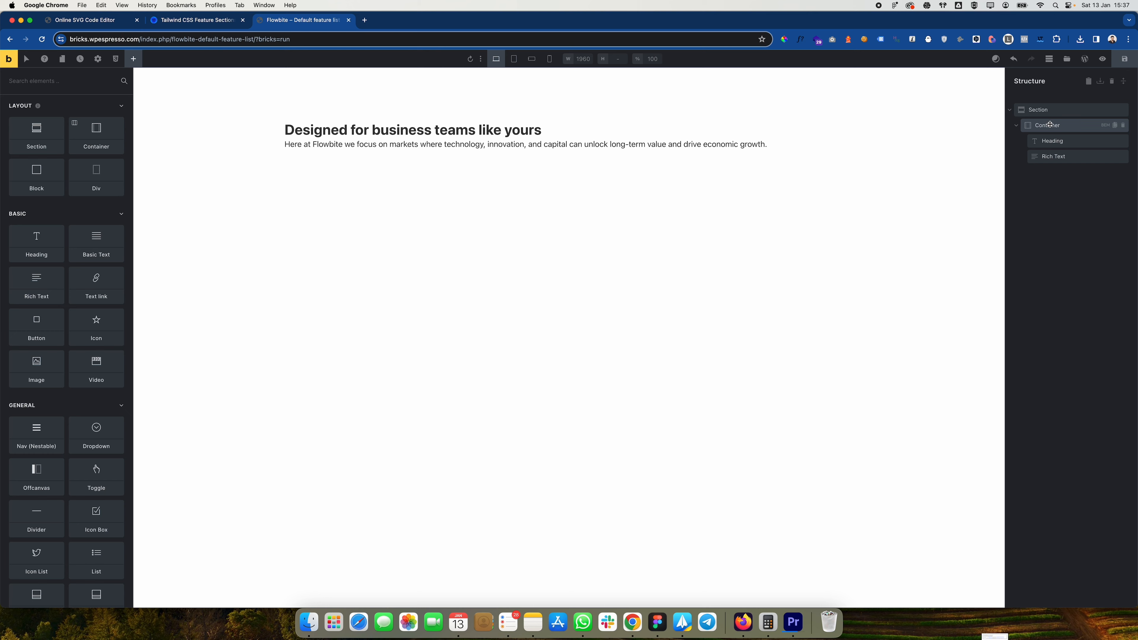
pyautogui.hotkey('ctrl', 'shift', 'Tab')
pyautogui.moveTo(289, 351); pyautogui.dragTo(819, 499)
pyautogui.hotkey('ctrl', 'Tab')
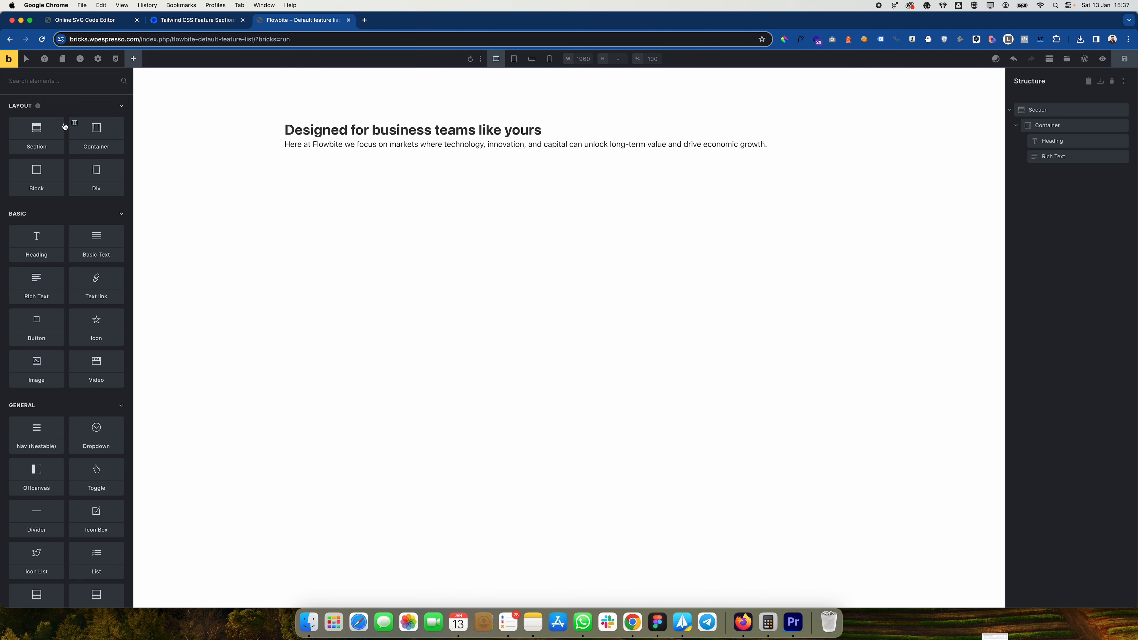
pyautogui.click(103, 132)
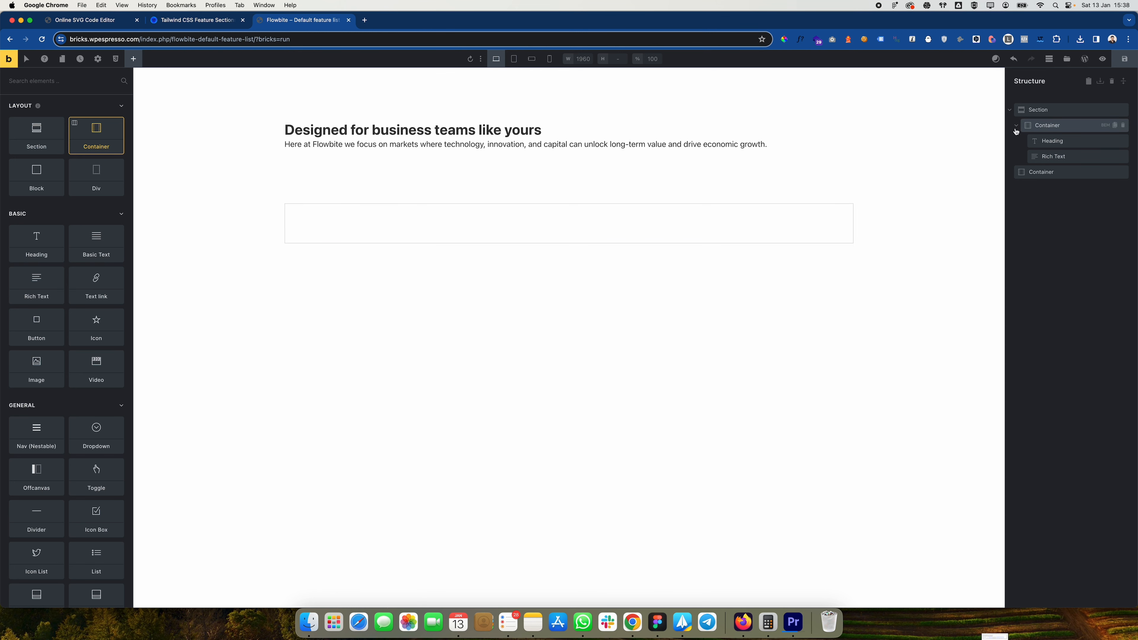
pyautogui.click(1034, 178)
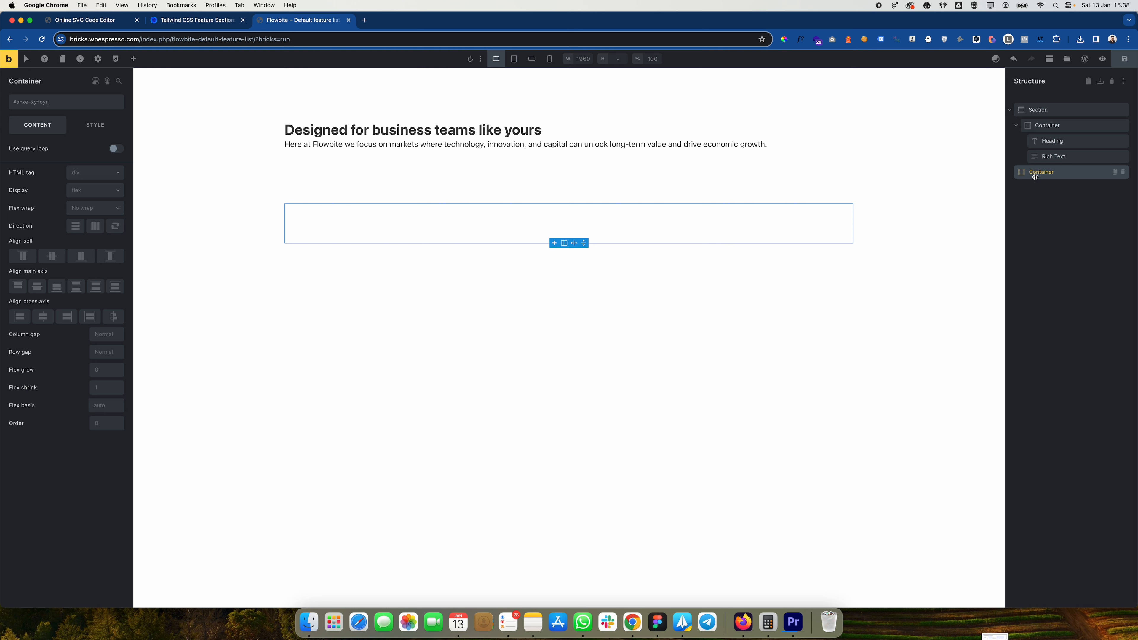
pyautogui.click(1043, 130)
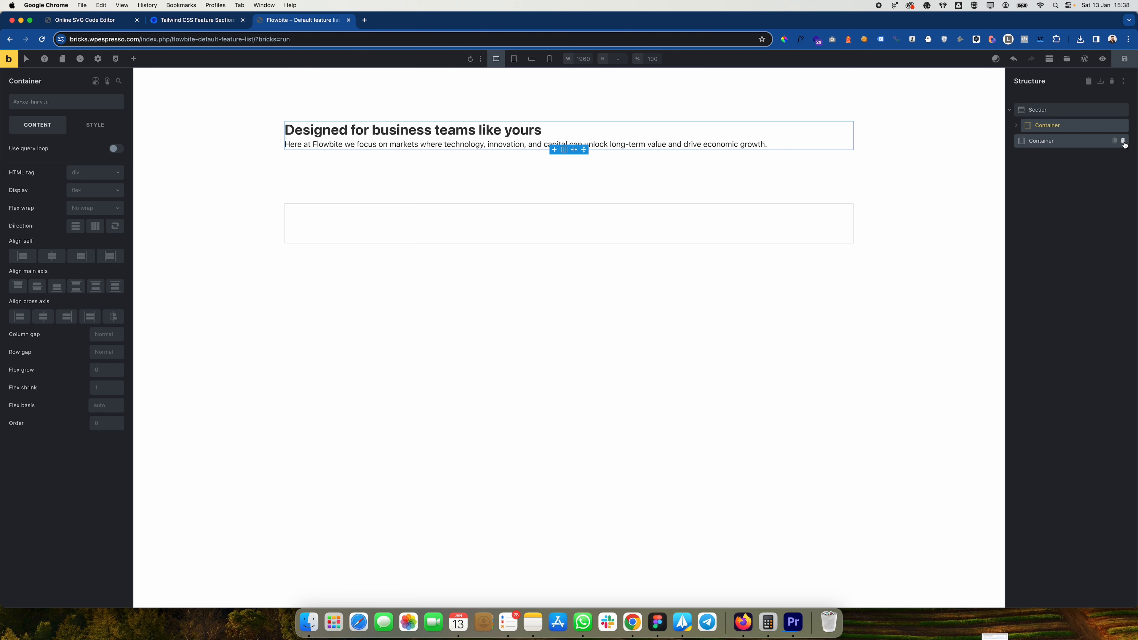
# Step: Delete the container outside the section, add a new container inside the section below the heading's container, and select it
pyautogui.click(1123, 141)
pyautogui.click(1053, 127)
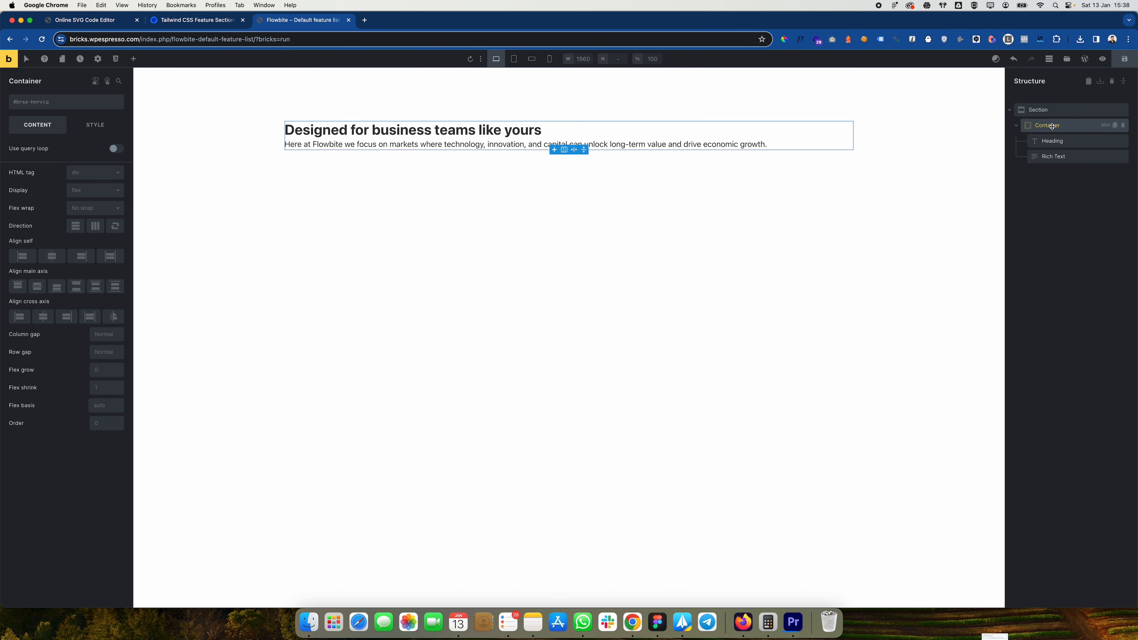
pyautogui.click(1045, 110)
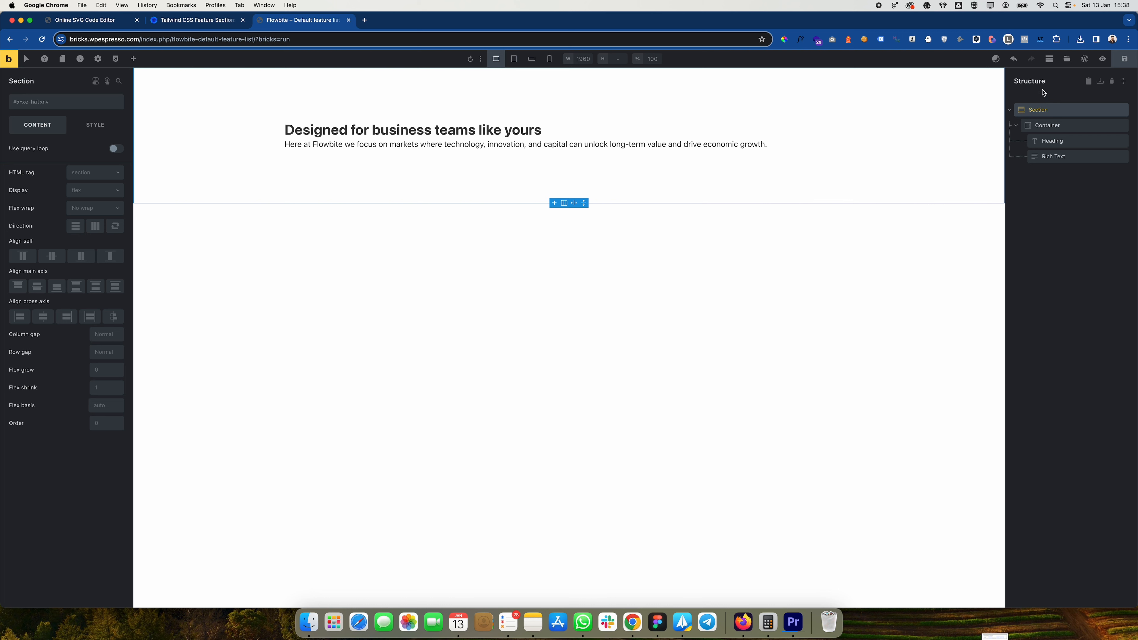
pyautogui.click(133, 59)
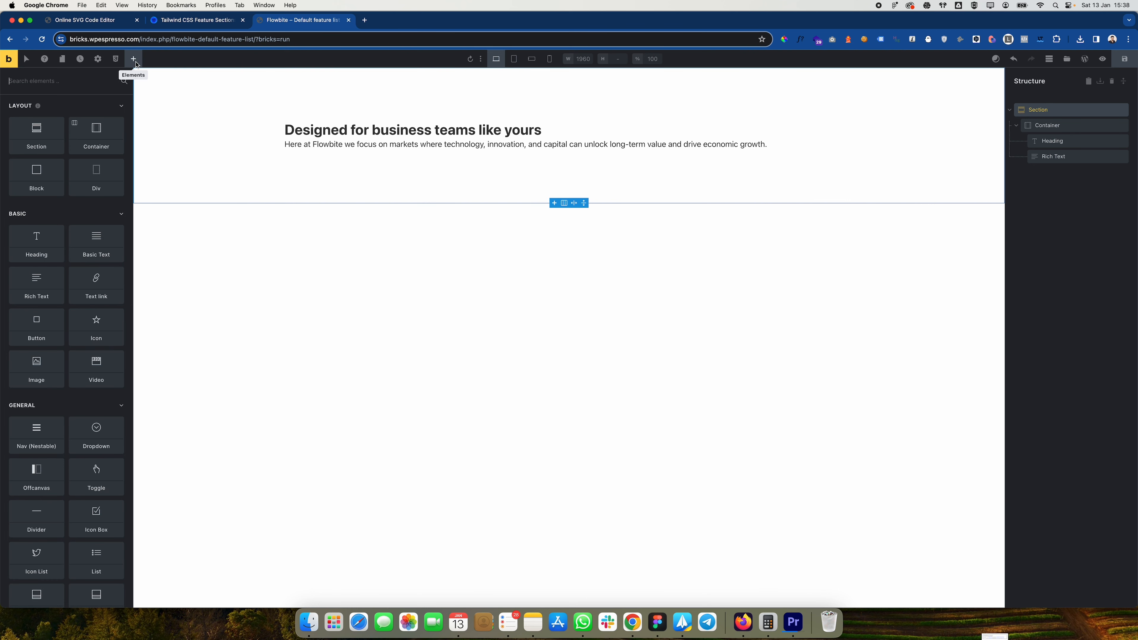
pyautogui.click(102, 132)
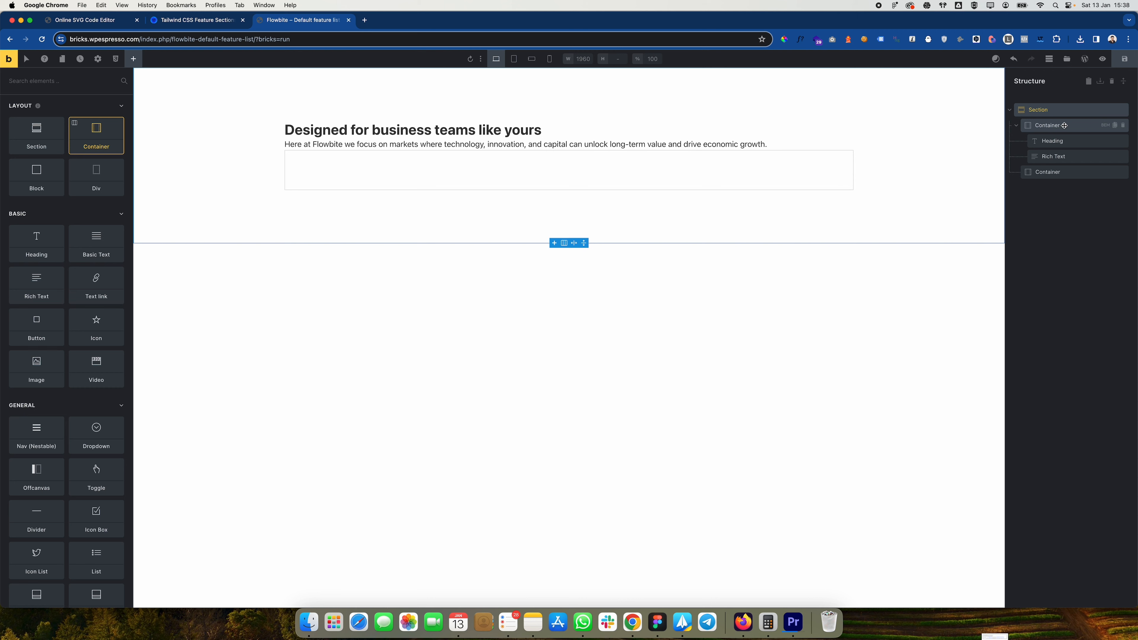
pyautogui.click(1057, 176)
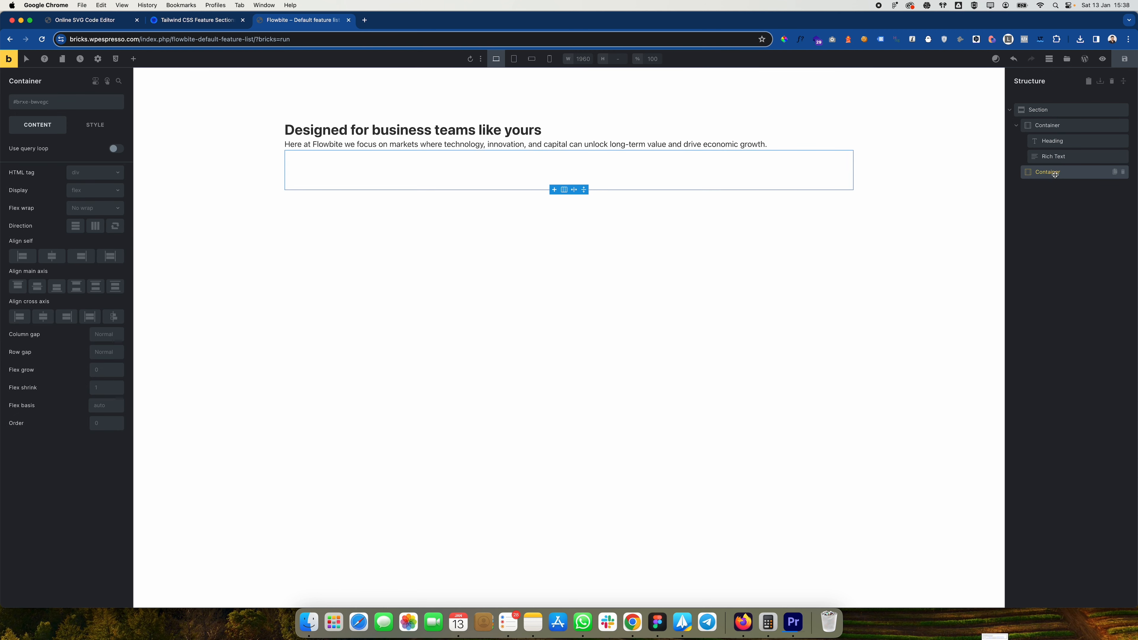
pyautogui.click(134, 59)
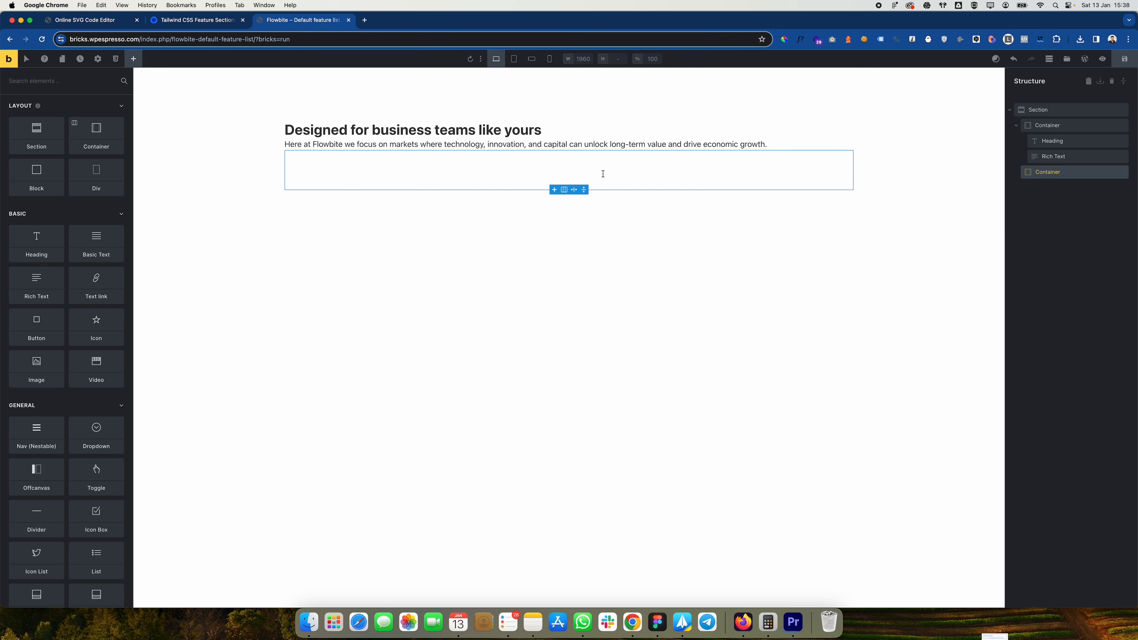
# Step: Examine the titles, descriptions and grid arrangement of the feature items in the Flowbite reference, and return to Bricks
pyautogui.hotkey('ctrl', 'shift', 'Tab')
pyautogui.click(404, 371)
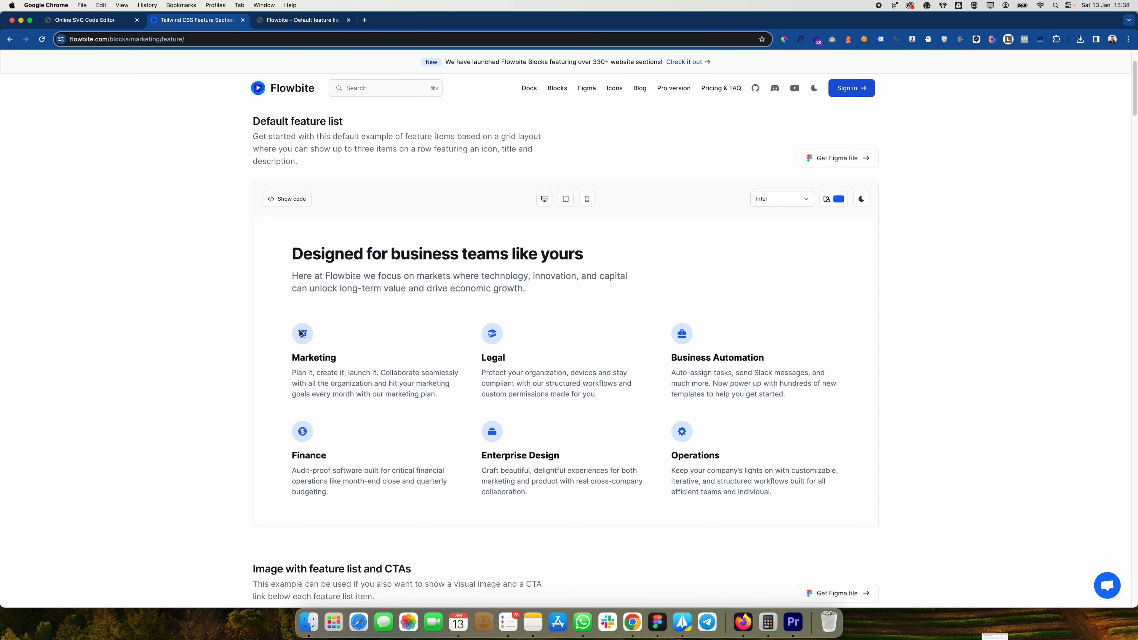
pyautogui.moveTo(328, 349); pyautogui.dragTo(372, 374)
pyautogui.moveTo(438, 396); pyautogui.dragTo(307, 355)
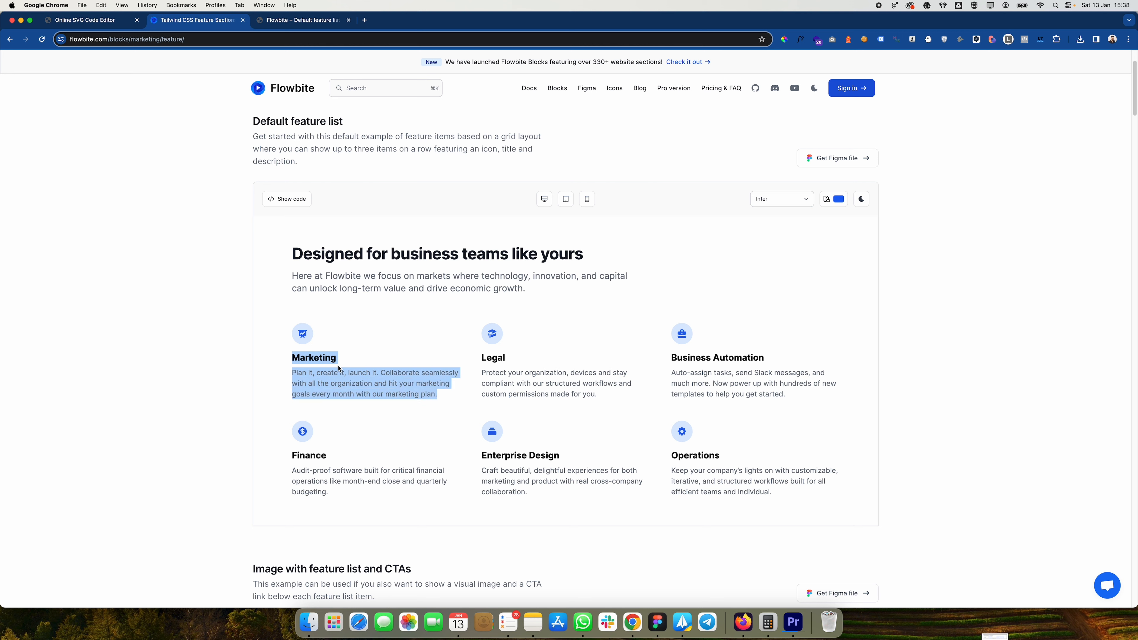
pyautogui.click(332, 343)
pyautogui.moveTo(451, 395); pyautogui.dragTo(288, 340)
pyautogui.moveTo(449, 398); pyautogui.dragTo(288, 364)
pyautogui.moveTo(627, 399); pyautogui.dragTo(480, 355)
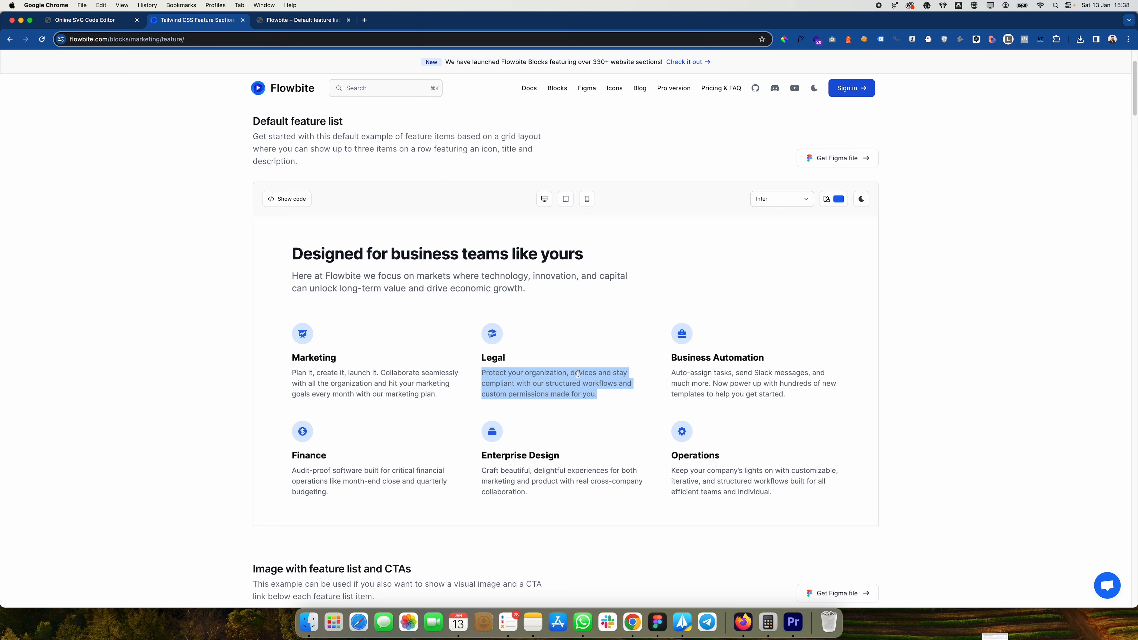
pyautogui.click(677, 363)
pyautogui.moveTo(290, 354); pyautogui.dragTo(824, 498)
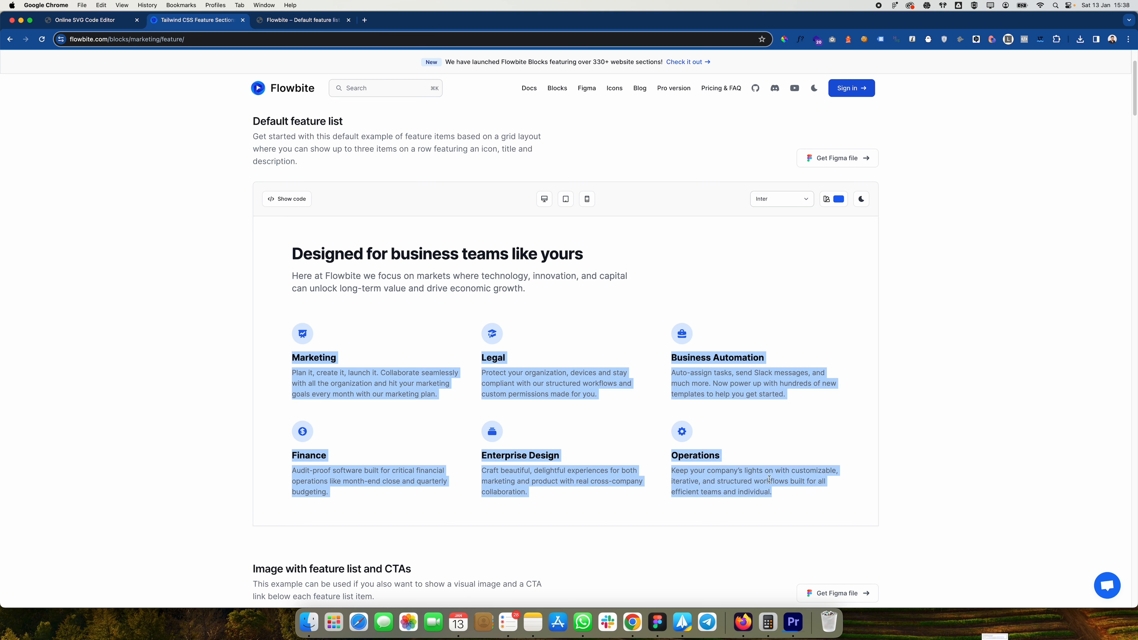
pyautogui.click(773, 411)
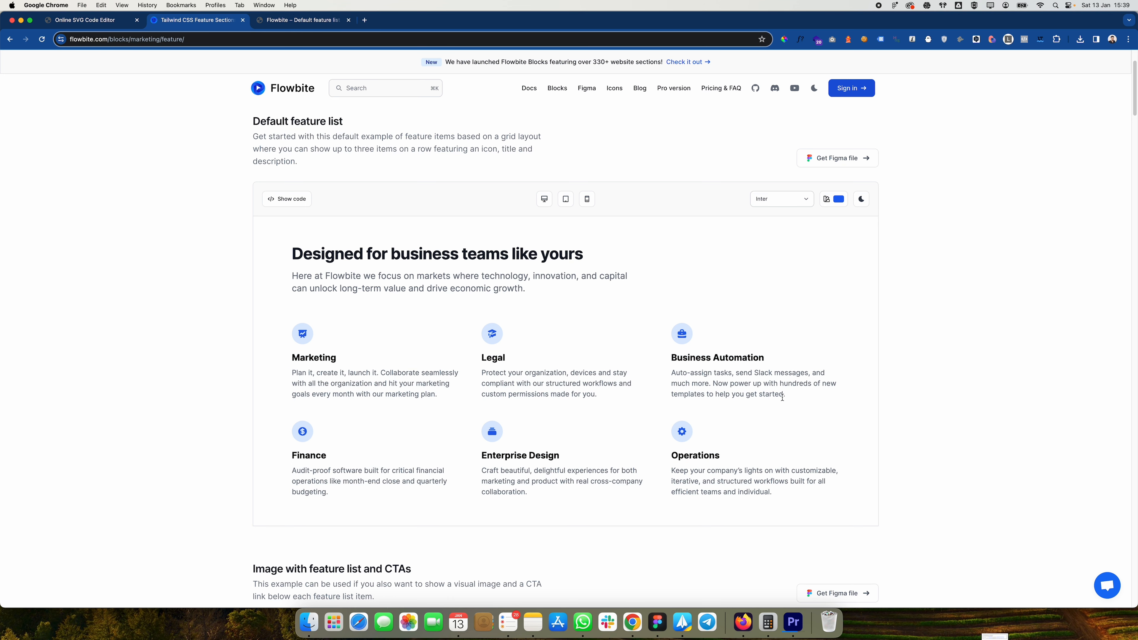
pyautogui.hotkey('ctrl', 'Tab')
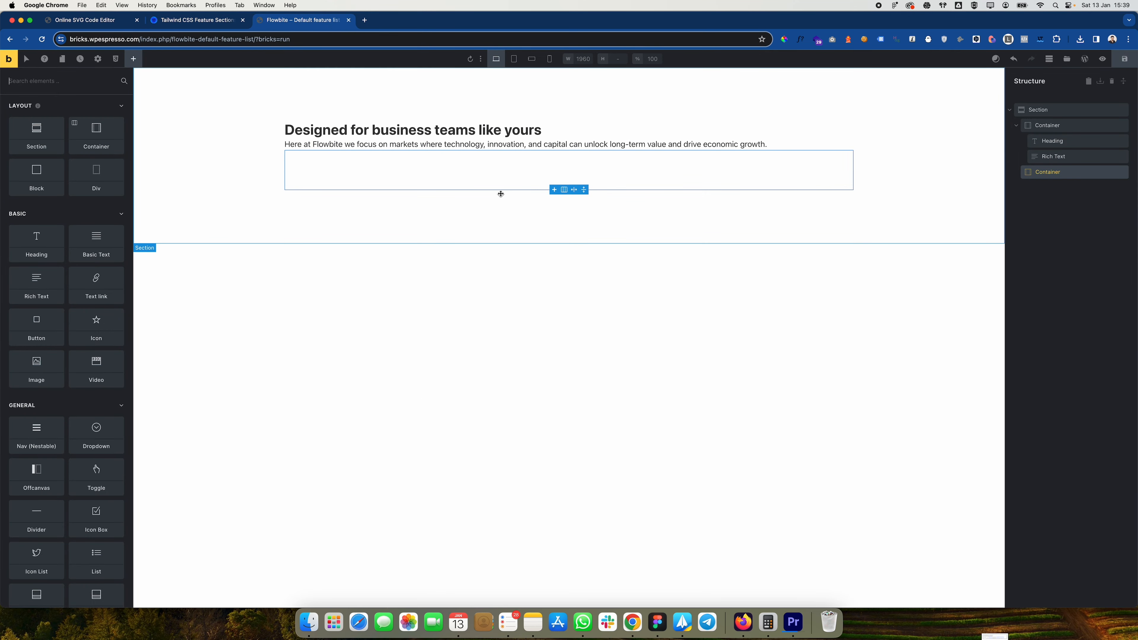
# Step: Set the new container's display to grid and its grid template columns to var(--grid-6)
pyautogui.click(481, 178)
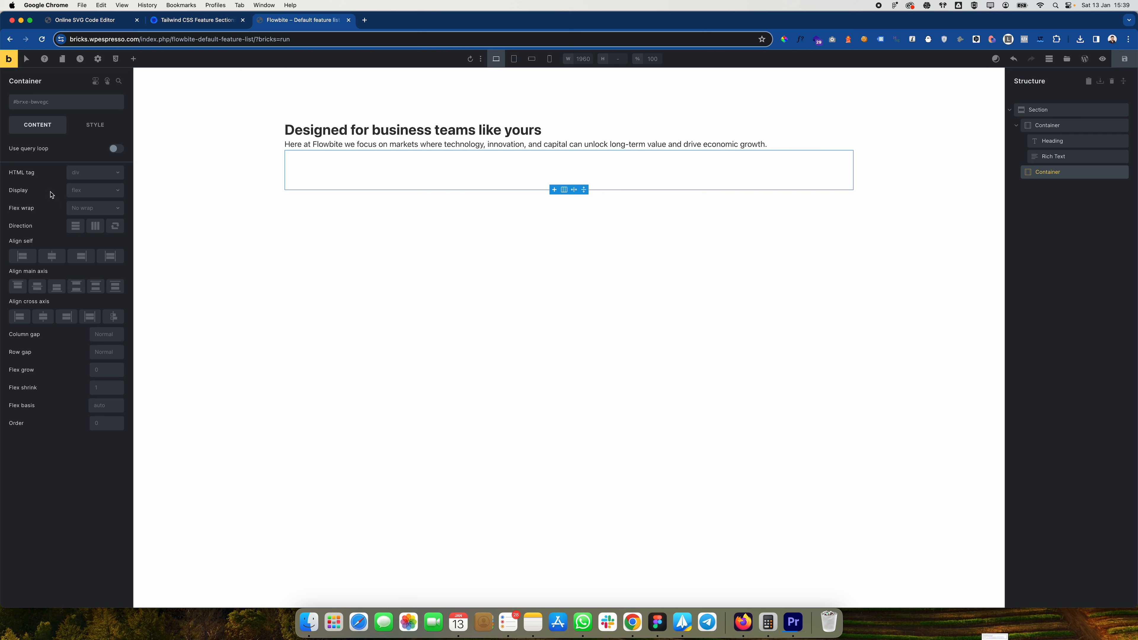
pyautogui.click(80, 194)
pyautogui.click(90, 239)
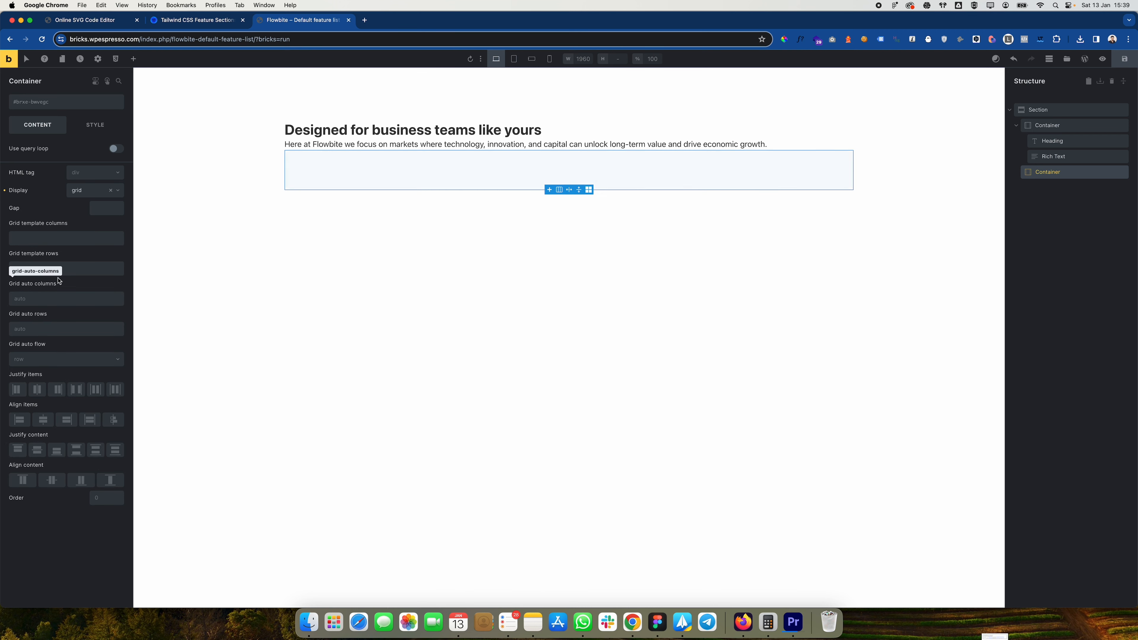
pyautogui.click(38, 242)
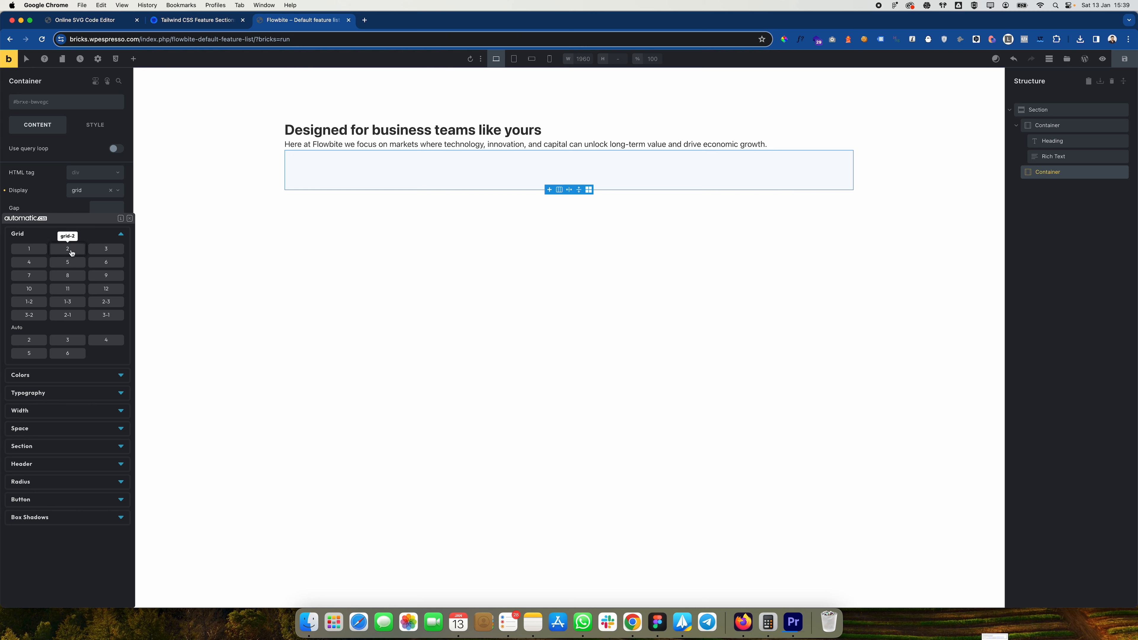
pyautogui.click(106, 262)
pyautogui.click(104, 264)
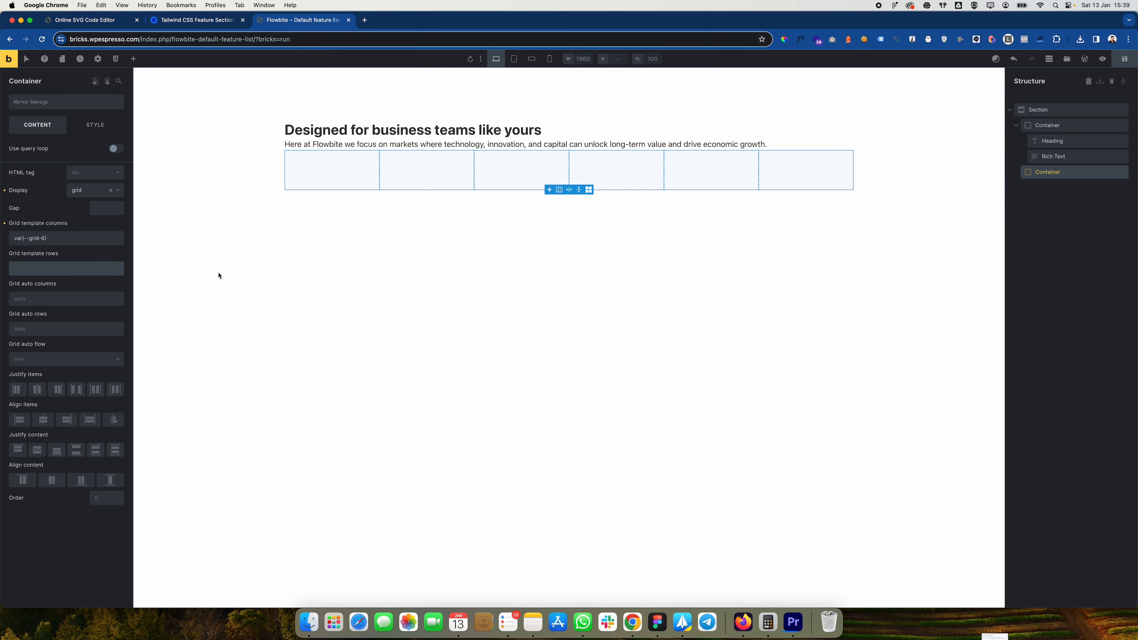
# Step: Set the container's grid template rows to var(--grid-2) and its grid template columns to var(--grid-3)
pyautogui.rightClick(59, 272)
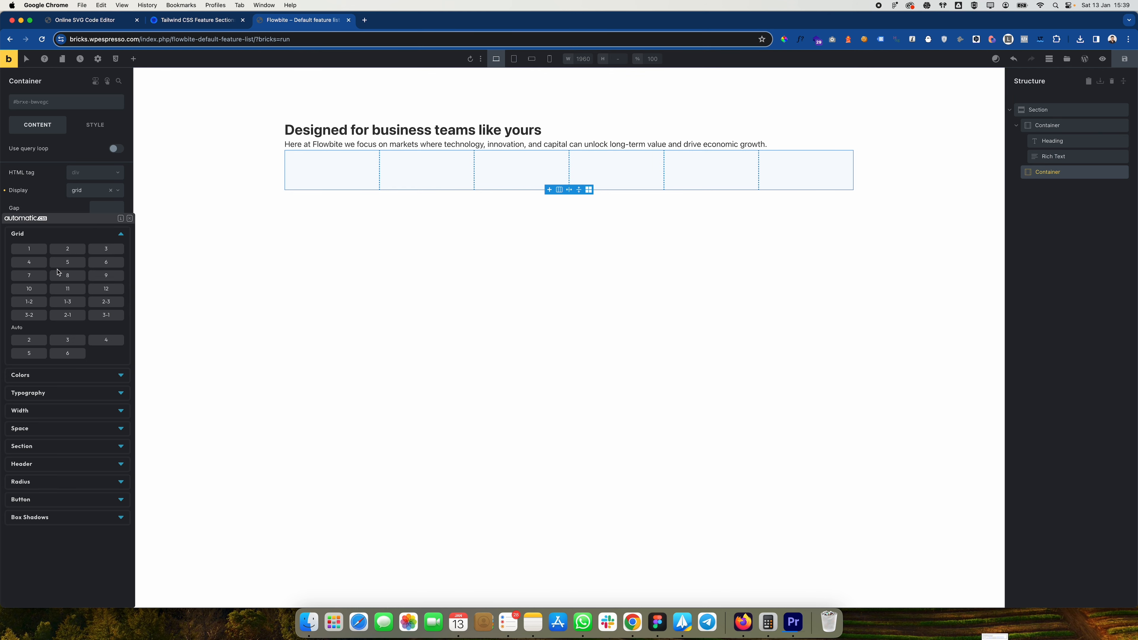
pyautogui.click(69, 253)
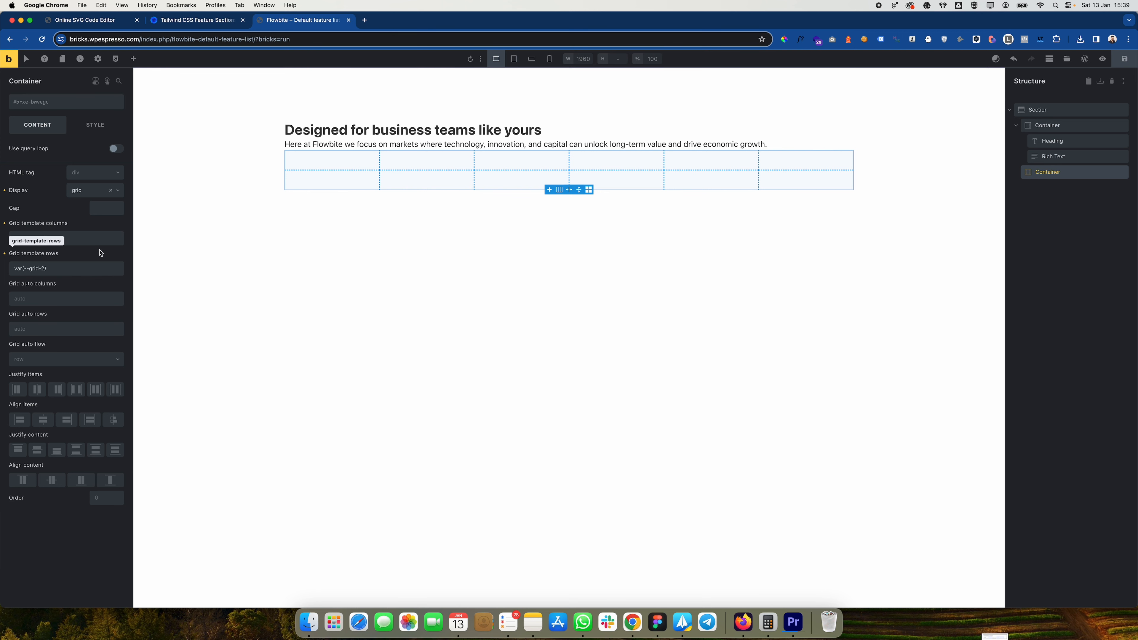
pyautogui.tripleClick(72, 240)
pyautogui.rightClick(67, 240)
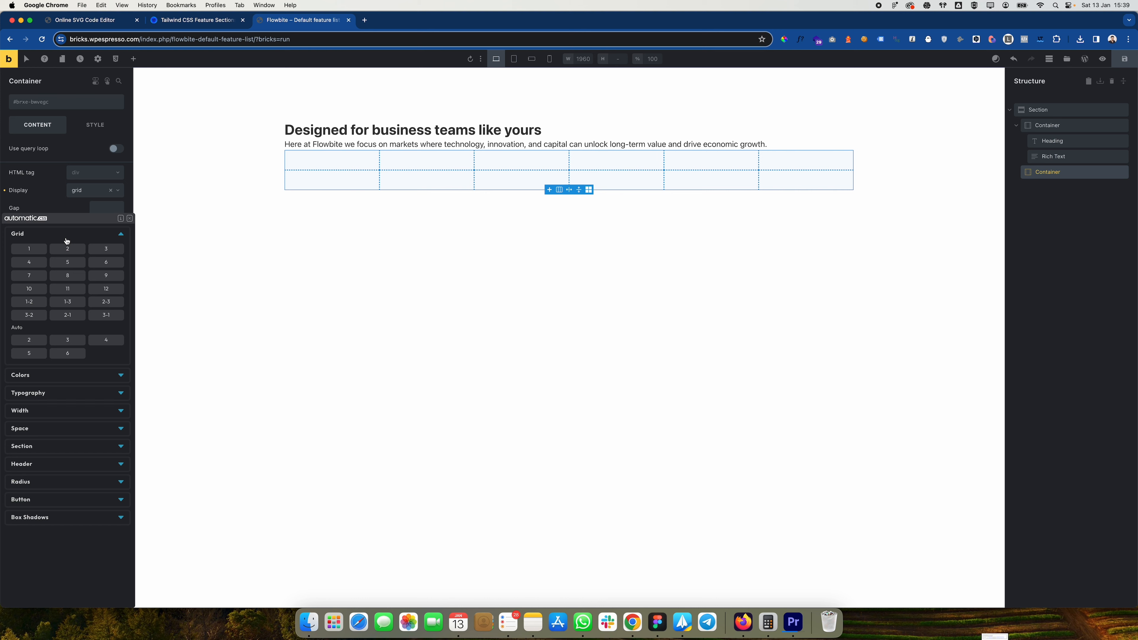
pyautogui.click(101, 249)
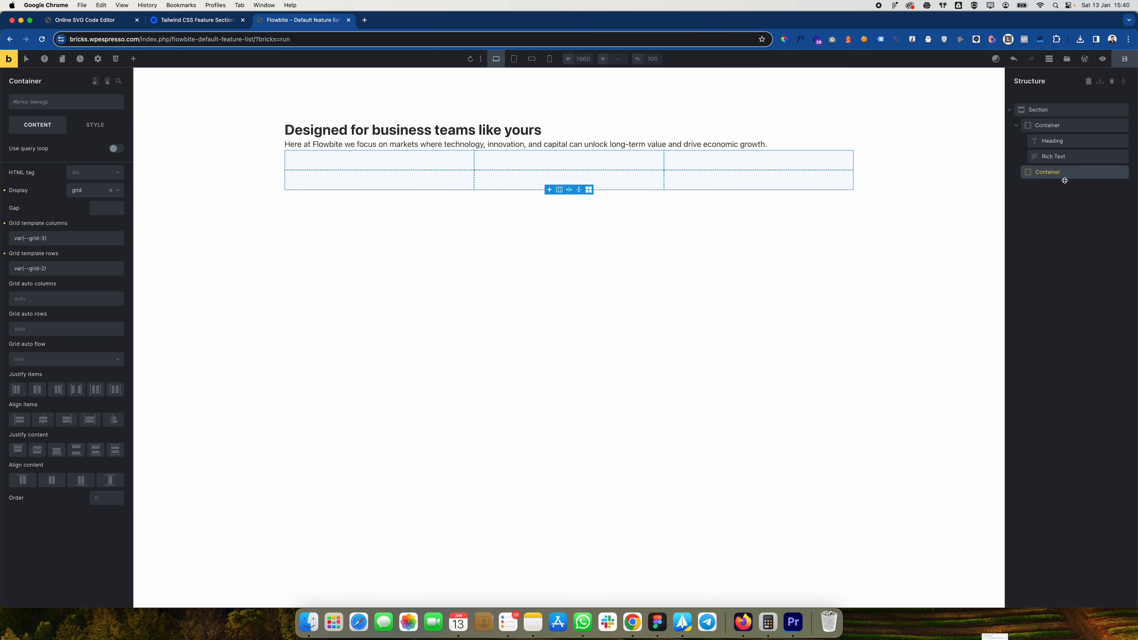
# Step: Add a Block inside the grid container and expand the container in the structure
pyautogui.click(133, 59)
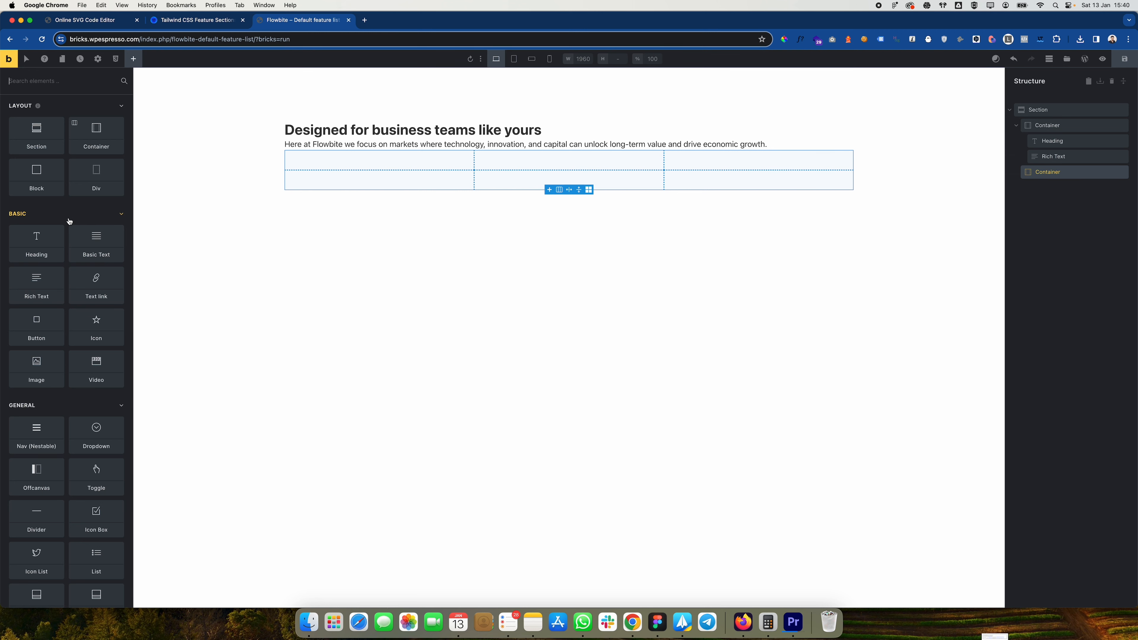
pyautogui.click(39, 176)
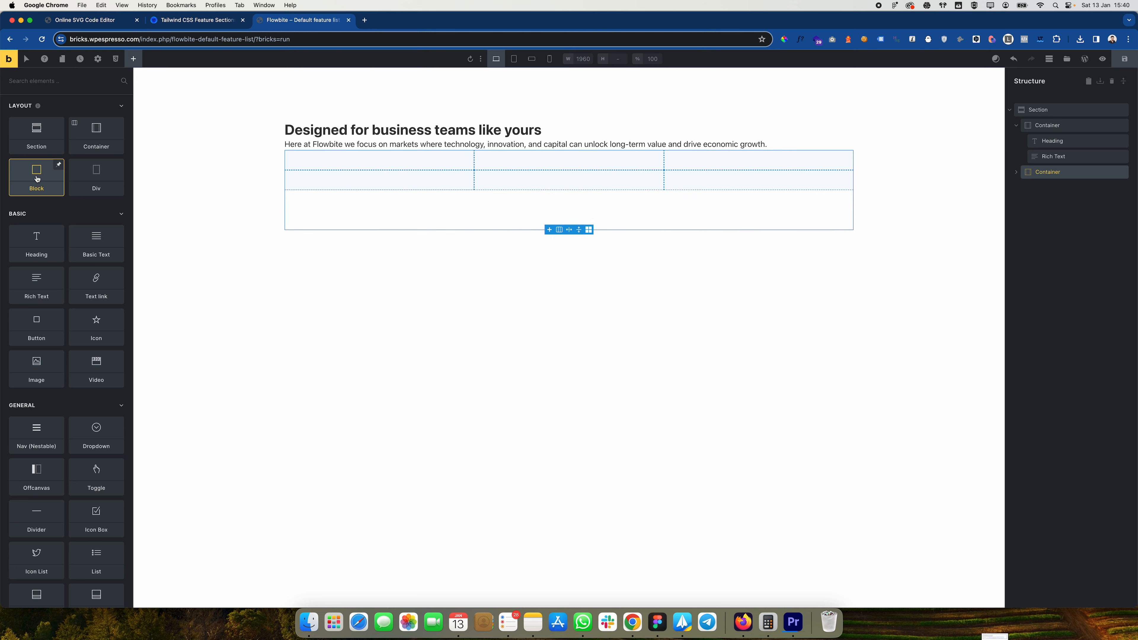
pyautogui.click(1016, 173)
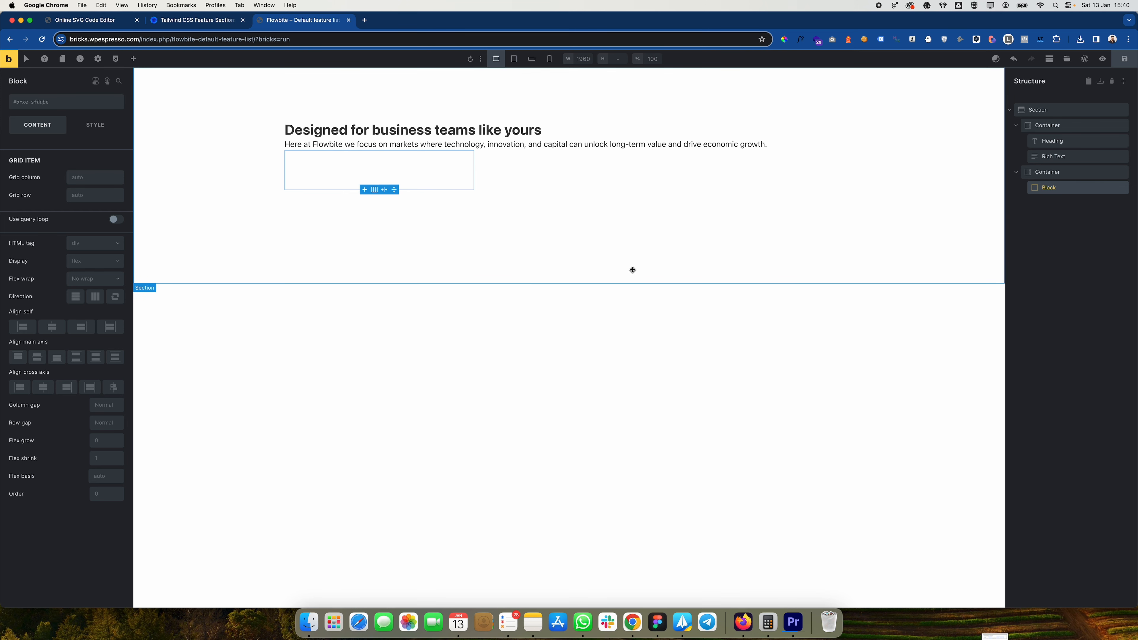
# Step: Examine the icon, title and description of the Marketing item in the Flowbite reference, and return to Bricks
pyautogui.hotkey('ctrl', 'shift', 'Tab')
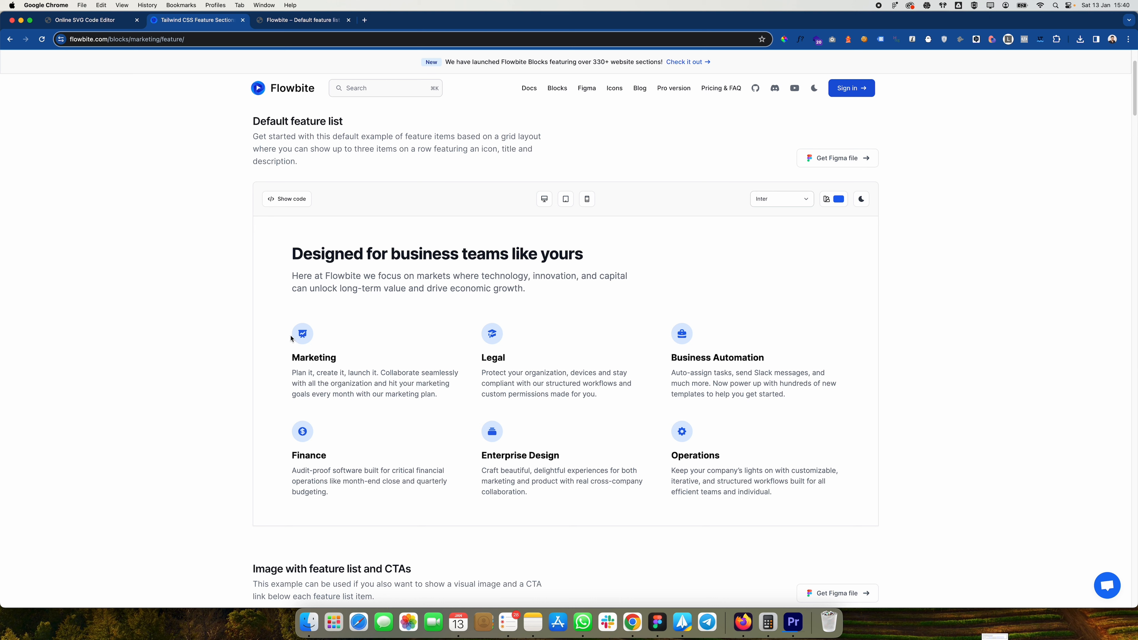
pyautogui.doubleClick(337, 352)
pyautogui.moveTo(292, 357); pyautogui.dragTo(338, 364)
pyautogui.moveTo(438, 396); pyautogui.dragTo(292, 374)
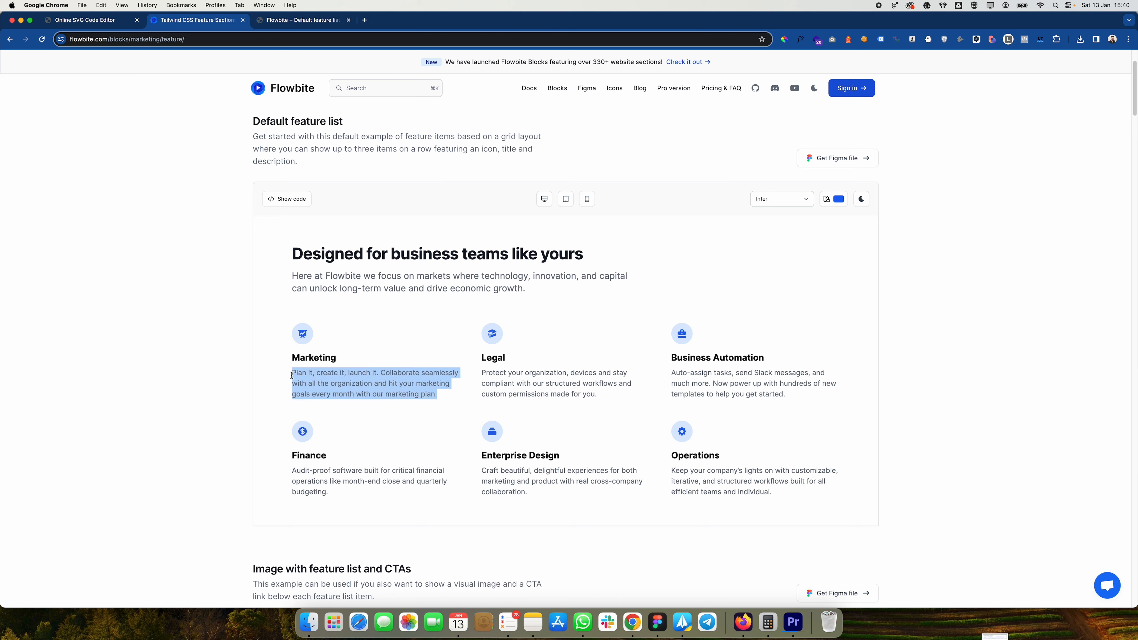
pyautogui.click(353, 370)
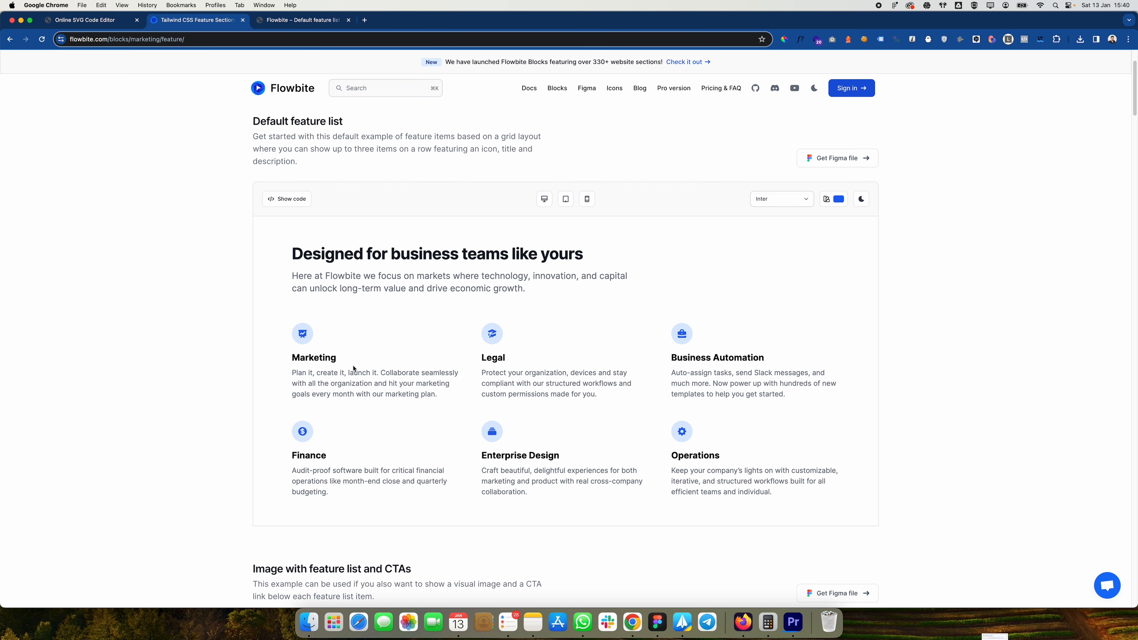
pyautogui.hotkey('ctrl', 'Tab')
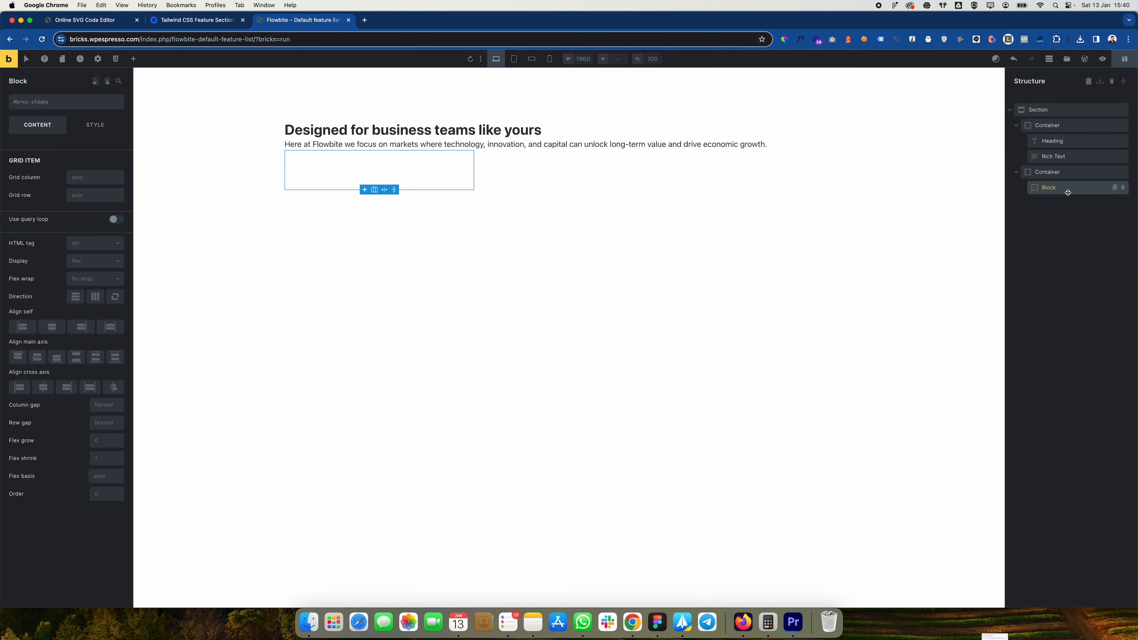
# Step: Add an Icon, a Heading and a Rich Text element inside the block, in that order
pyautogui.click(133, 59)
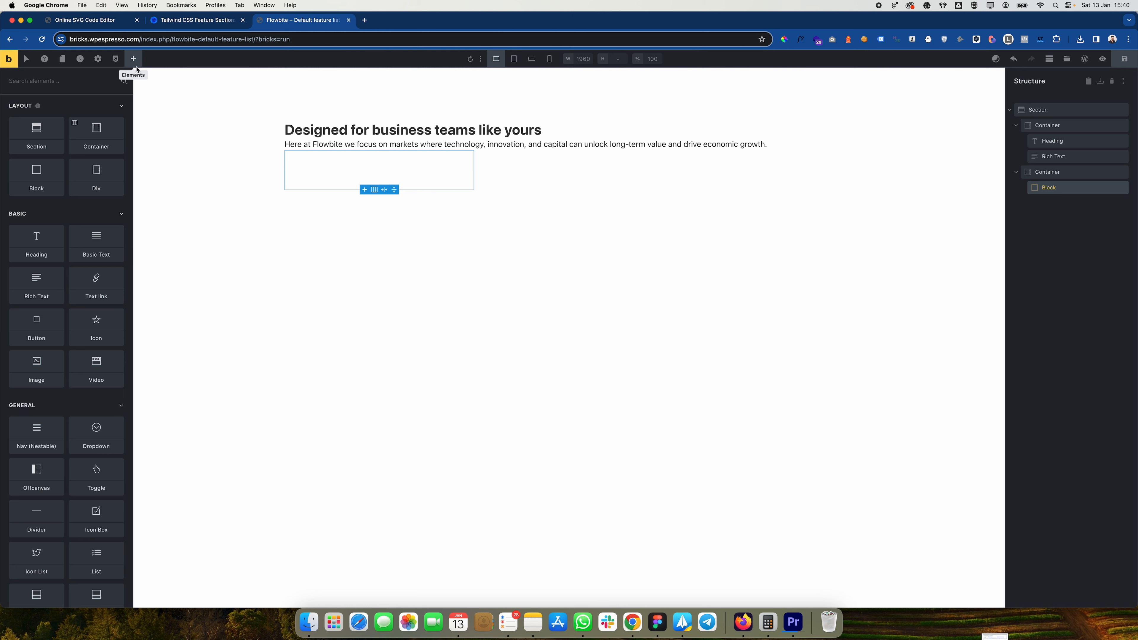
pyautogui.click(101, 328)
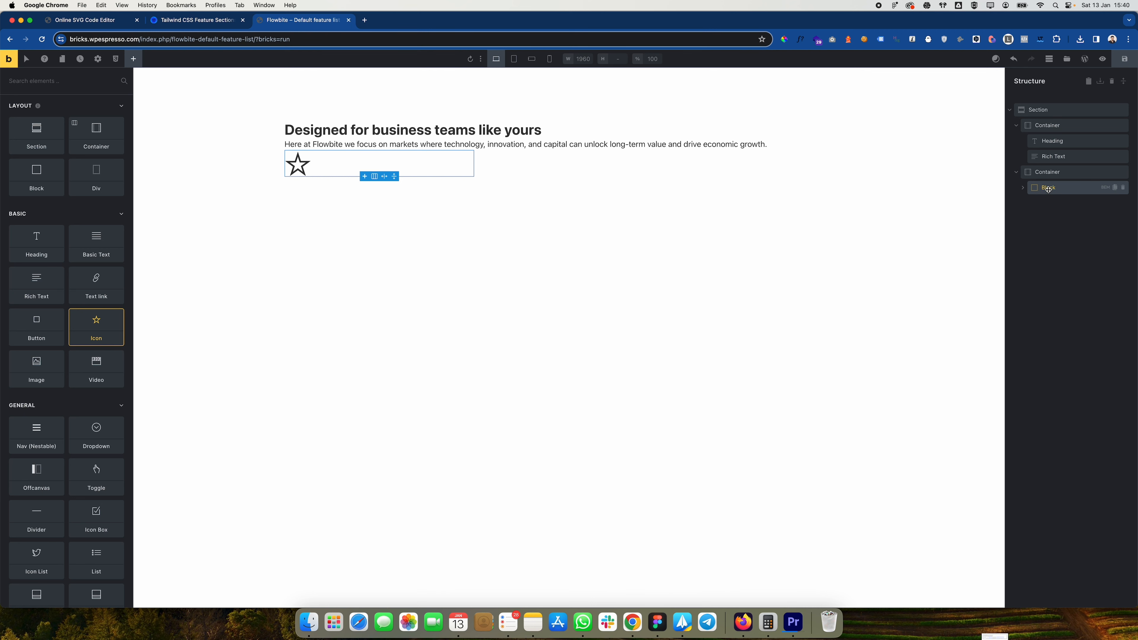
pyautogui.click(1024, 189)
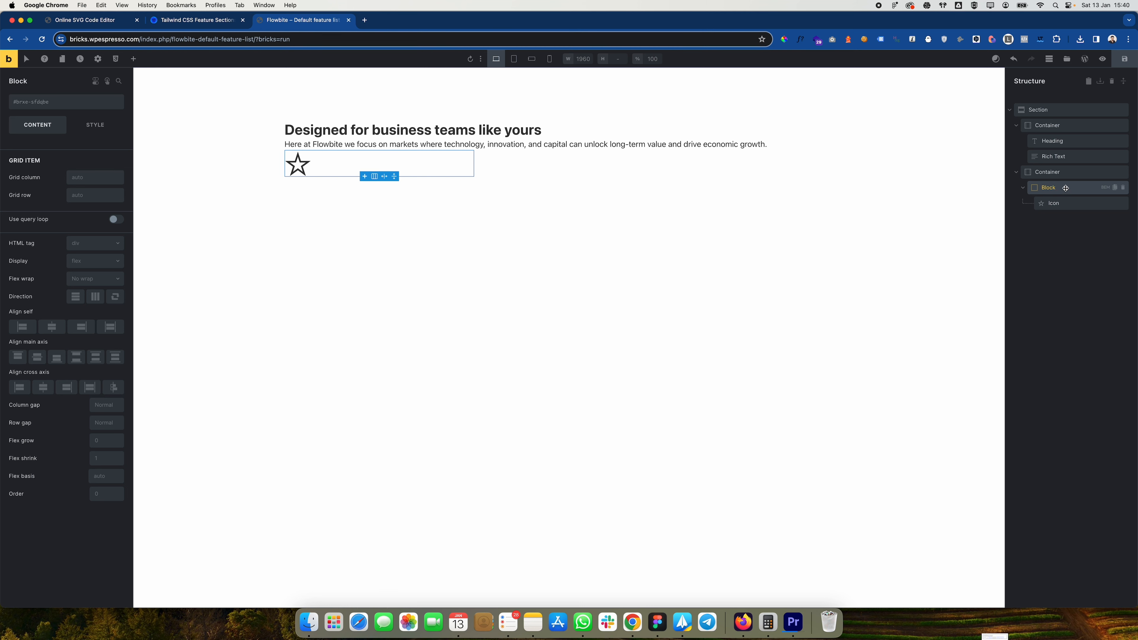
pyautogui.click(133, 60)
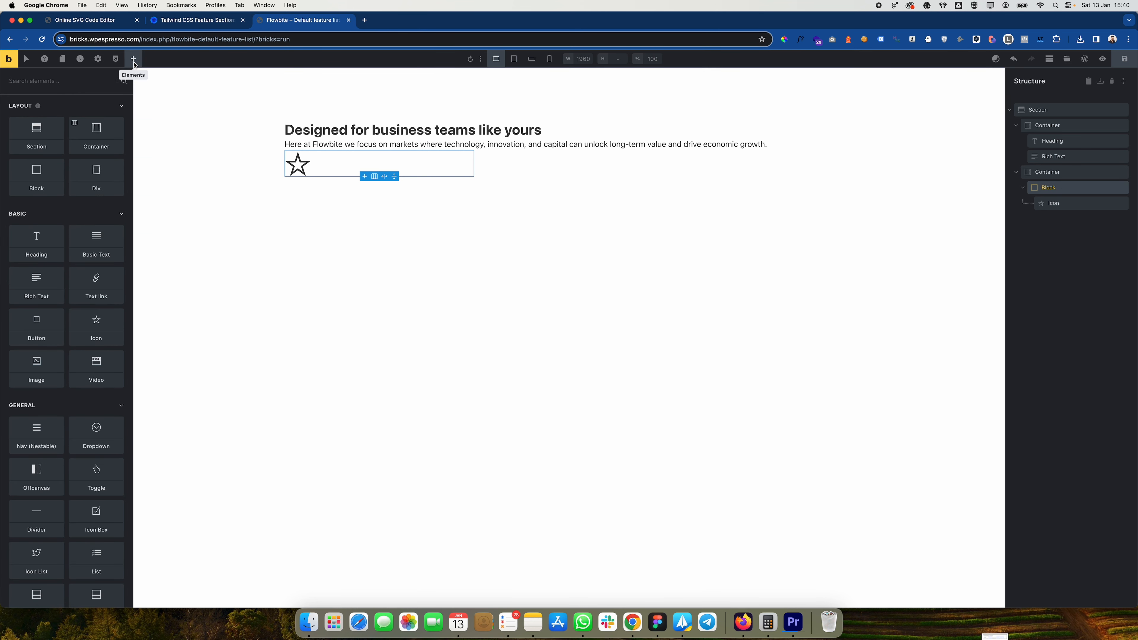
pyautogui.click(46, 241)
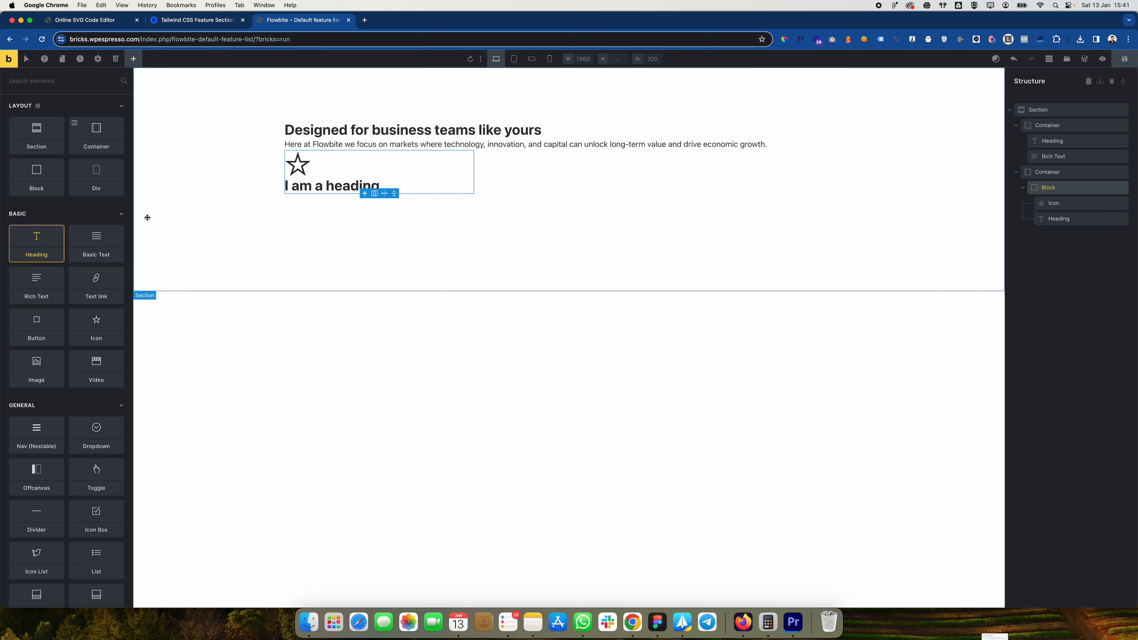
pyautogui.click(26, 290)
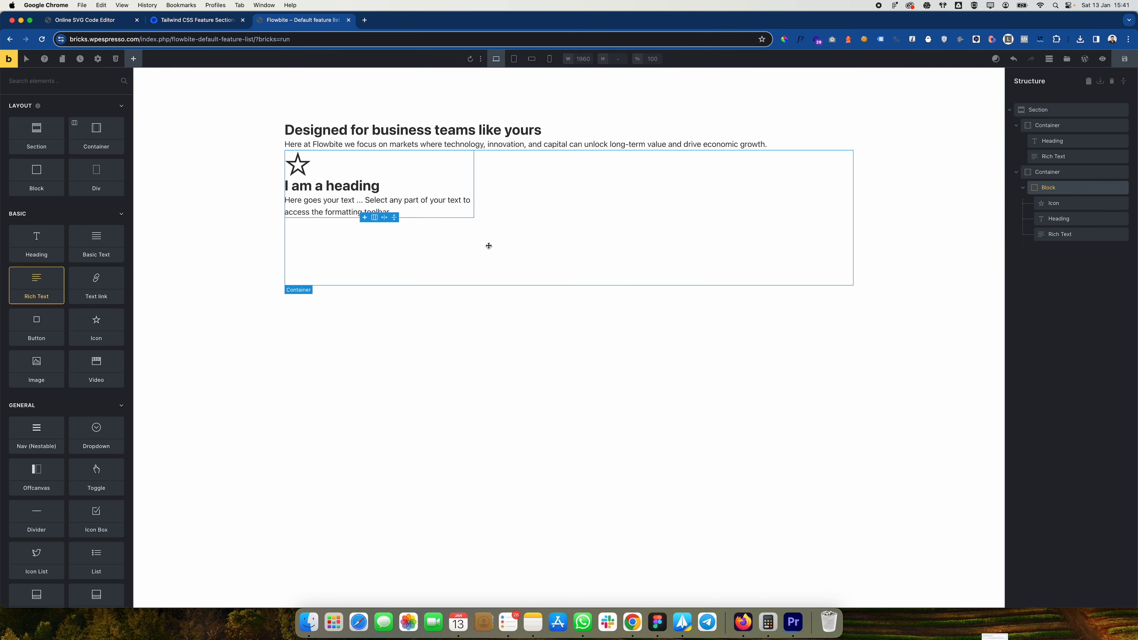
# Step: Copy the title Marketing from the Flowbite reference and set it as the text of the block's heading in Bricks
pyautogui.click(213, 21)
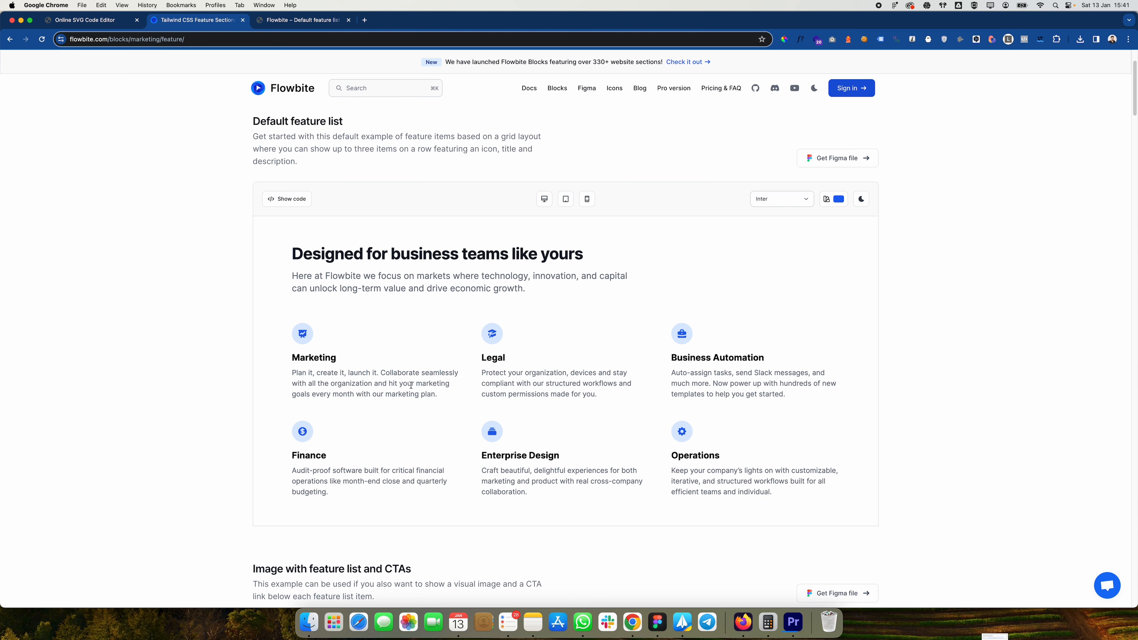
pyautogui.moveTo(439, 394); pyautogui.dragTo(292, 369)
pyautogui.click(328, 387)
pyautogui.doubleClick(313, 358)
pyautogui.hotkey('ctrl', 'Tab')
pyautogui.click(334, 185)
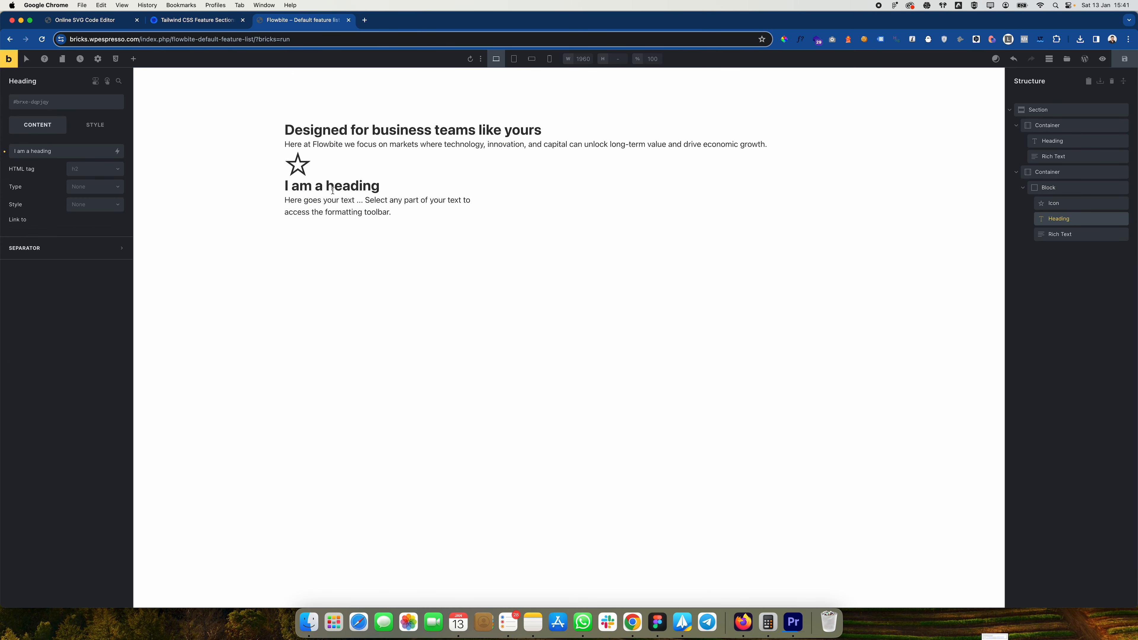
pyautogui.tripleClick(66, 152)
pyautogui.press('super+v')
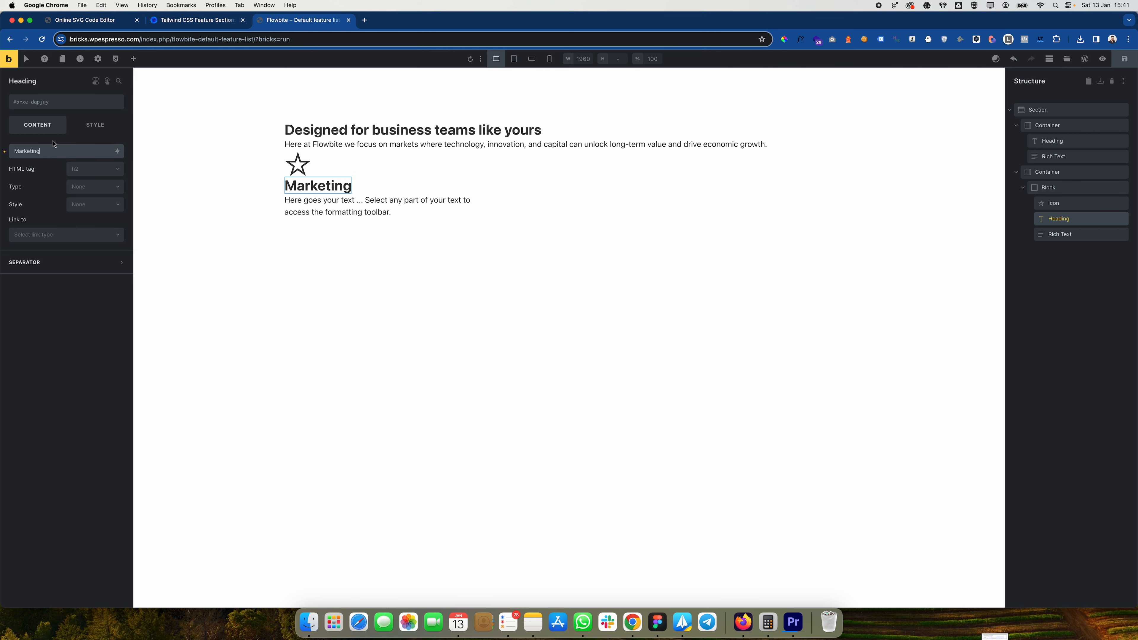
# Step: Copy the Marketing description from the Flowbite reference into the block's Rich Text, replacing the placeholder text and removing the trailing empty line
pyautogui.hotkey('ctrl', 'shift', 'Tab')
pyautogui.click(344, 393)
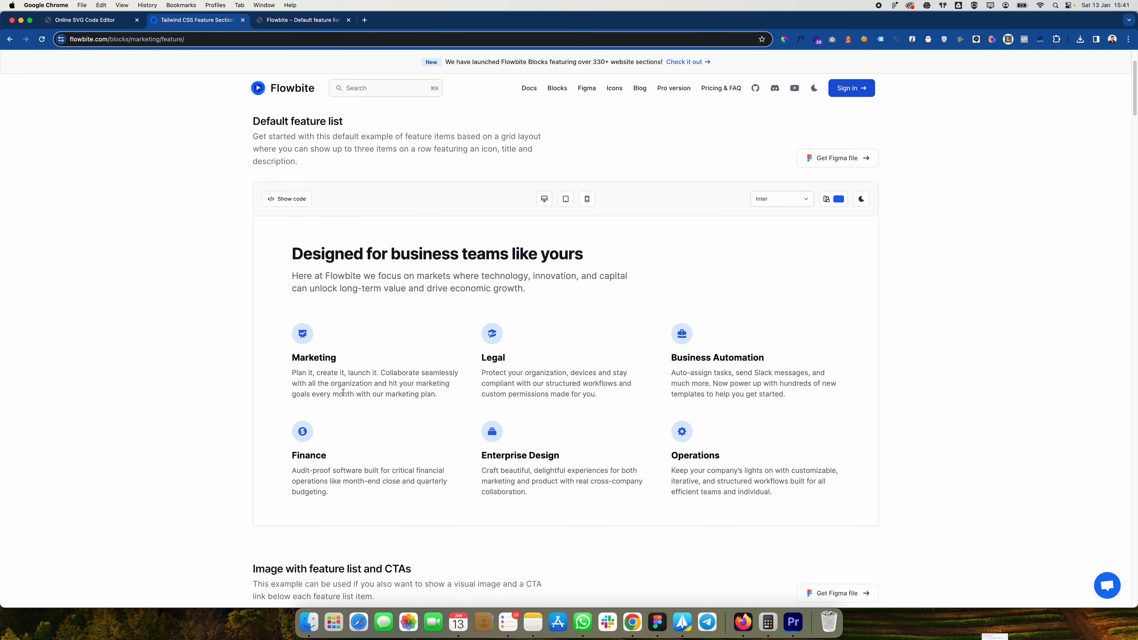
pyautogui.tripleClick(343, 393)
pyautogui.press('super+c')
pyautogui.hotkey('ctrl', 'Tab')
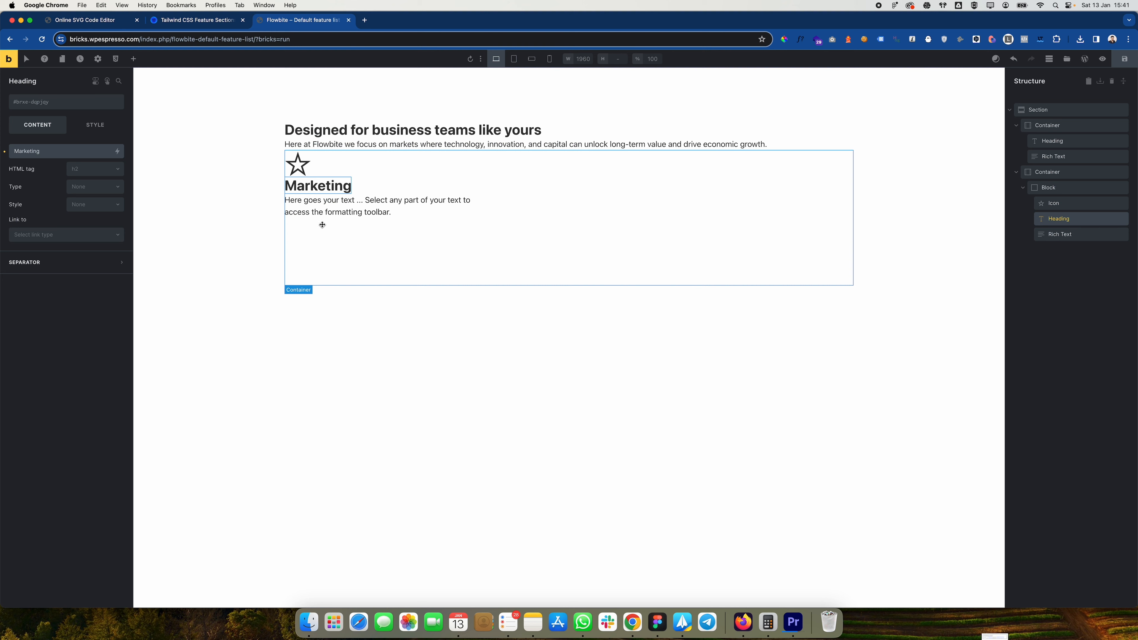
pyautogui.click(325, 212)
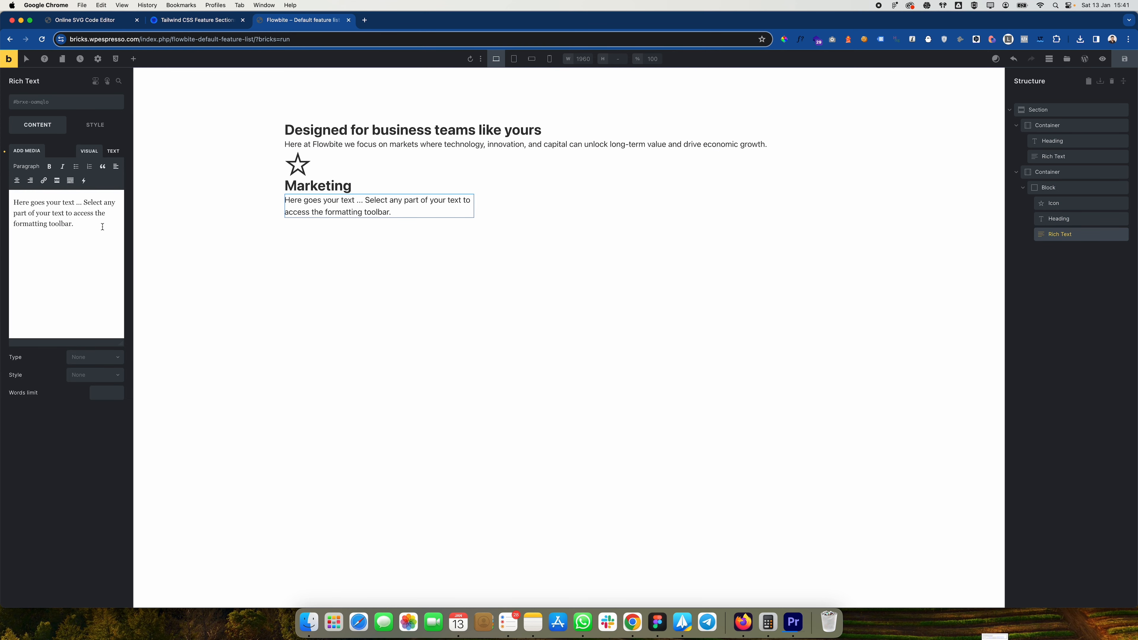
pyautogui.tripleClick(107, 190)
pyautogui.press('super+v')
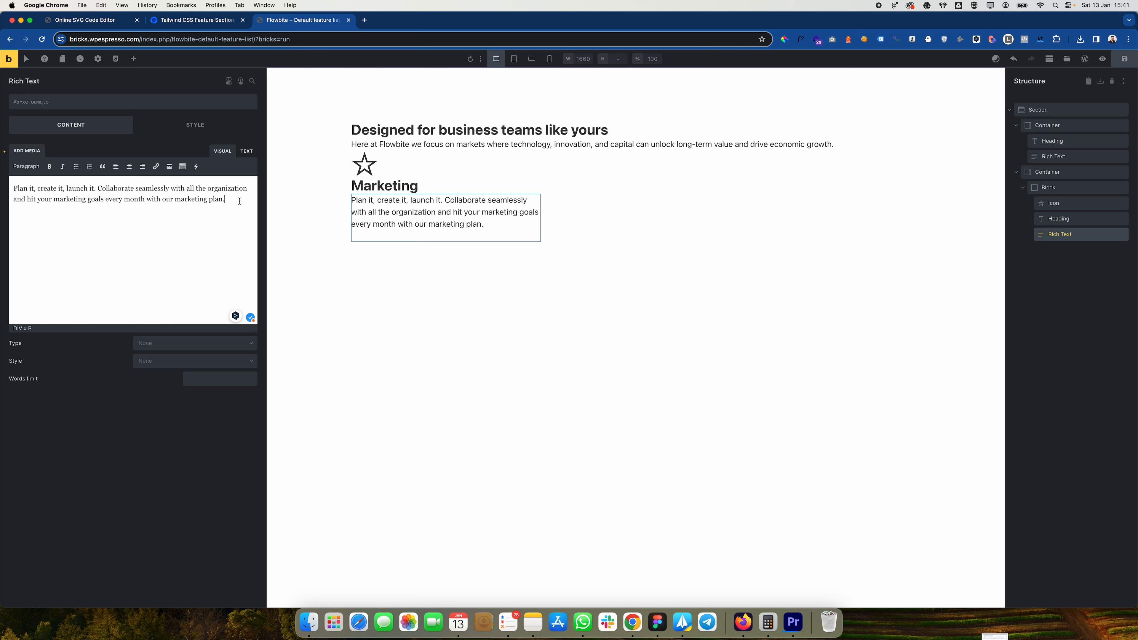
pyautogui.press('BackSpace')
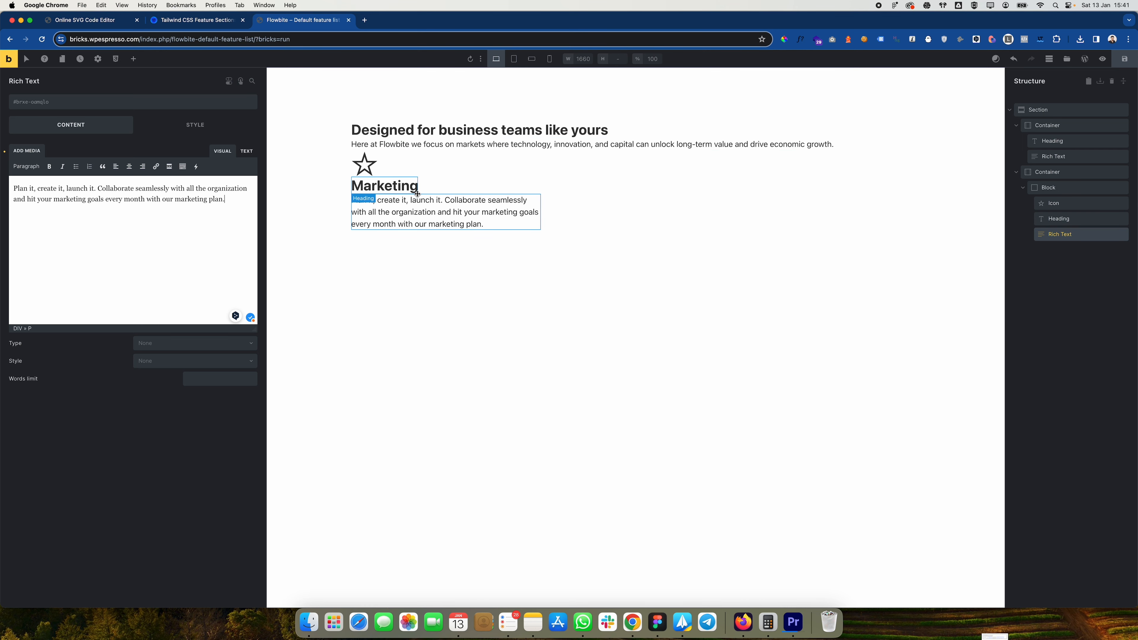
# Step: Check the spacing between the intro and the feature grid in the Flowbite reference, and select the Section in Bricks
pyautogui.hotkey('ctrl', 'shift', 'Tab')
pyautogui.click(344, 258)
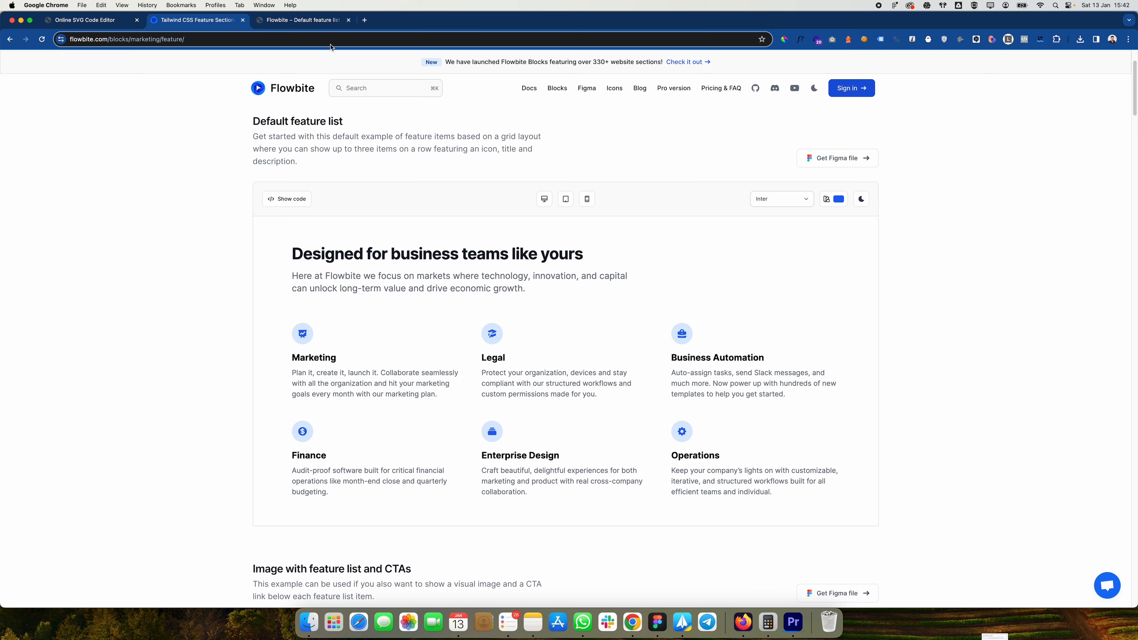
pyautogui.click(308, 25)
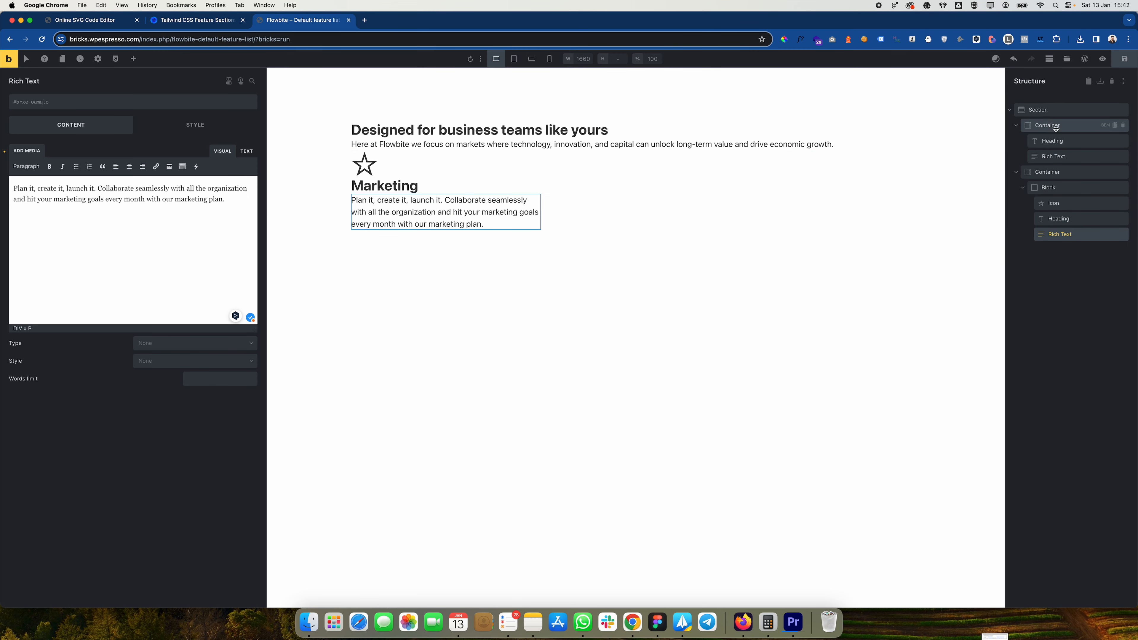
pyautogui.click(1047, 114)
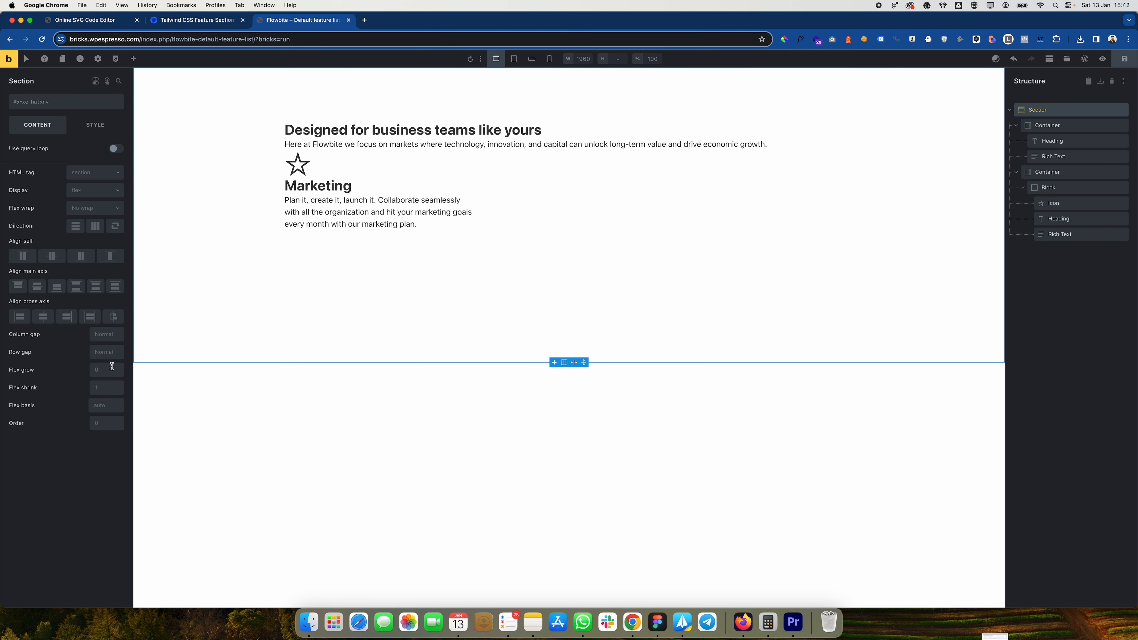
pyautogui.rightClick(102, 354)
pyautogui.click(102, 358)
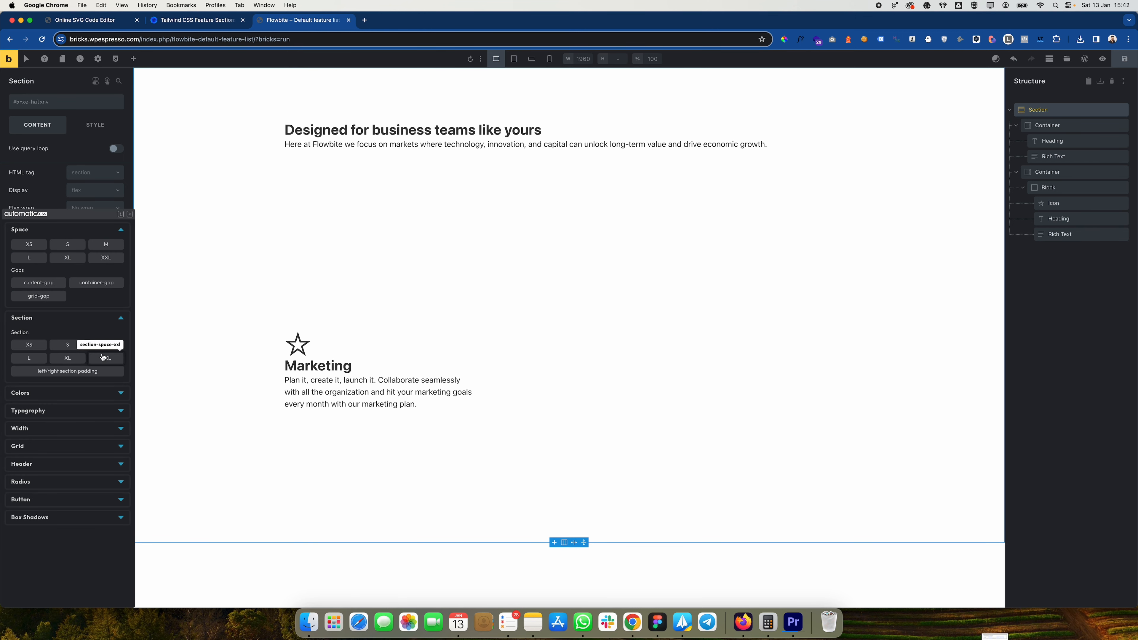
pyautogui.click(129, 215)
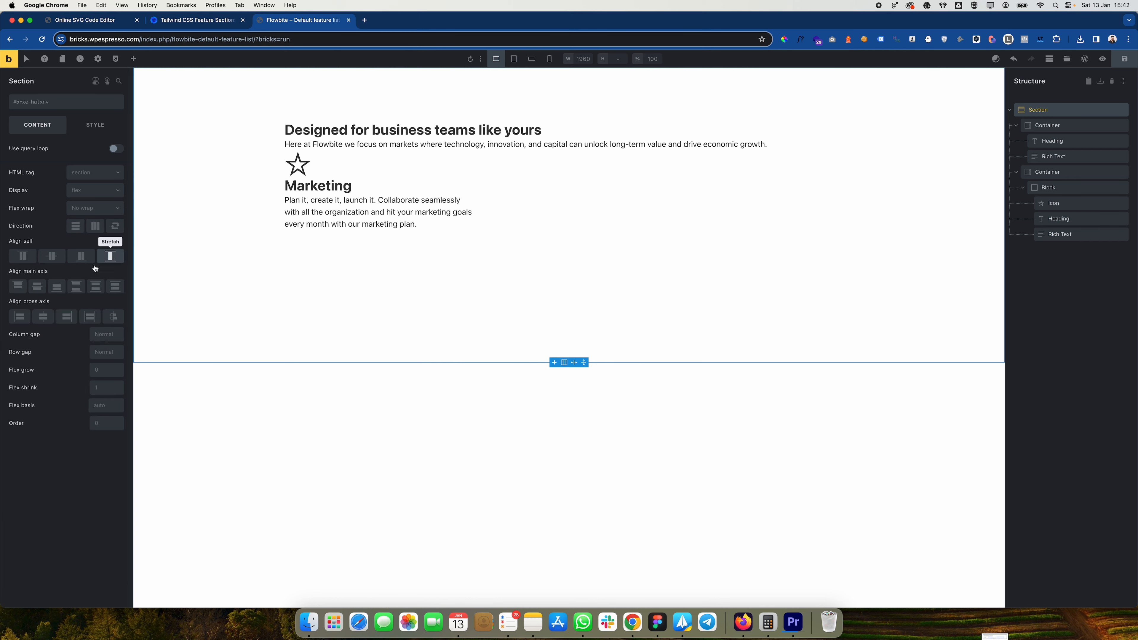
# Step: Set the section's row gap to var(--space-xl)
pyautogui.click(103, 351)
pyautogui.rightClick(103, 351)
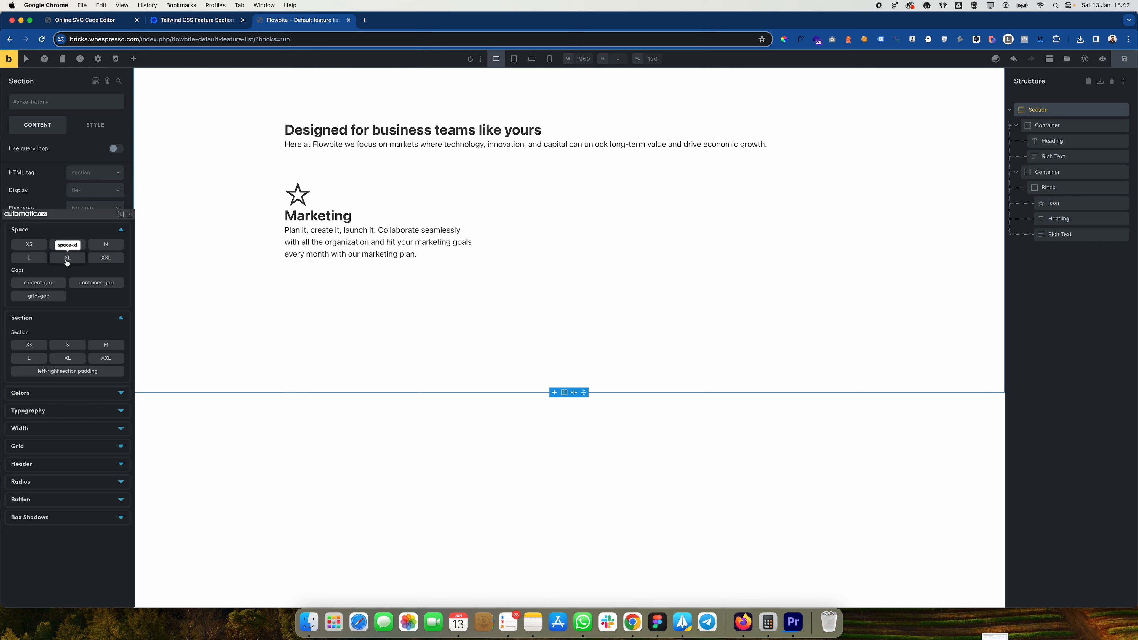
pyautogui.click(68, 259)
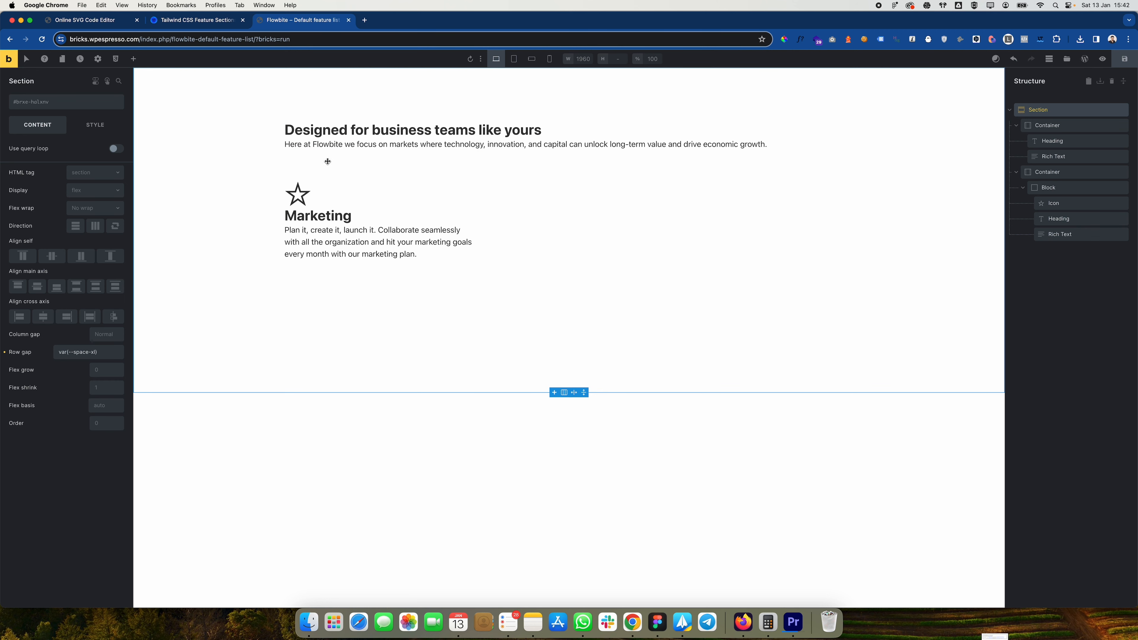
# Step: Check the heading and description spacing in the Flowbite reference, and set the upper container's row gap to var(--space-xs) in Bricks
pyautogui.hotkey('ctrl', 'shift', 'Tab')
pyautogui.moveTo(291, 249); pyautogui.dragTo(541, 294)
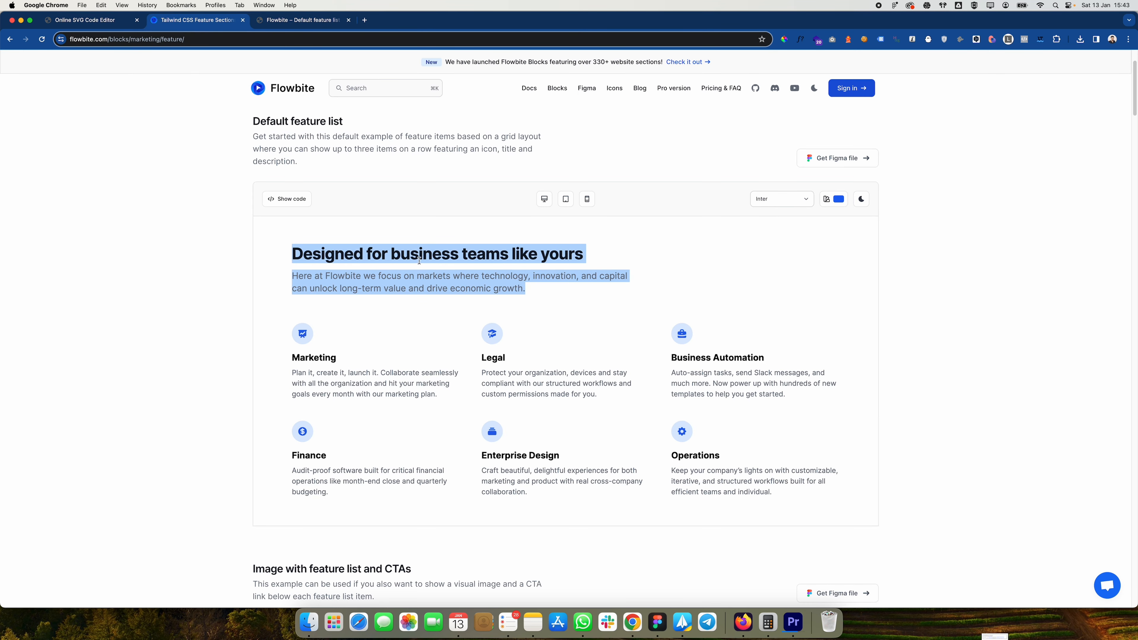
pyautogui.hotkey('ctrl', 'Tab')
pyautogui.click(713, 130)
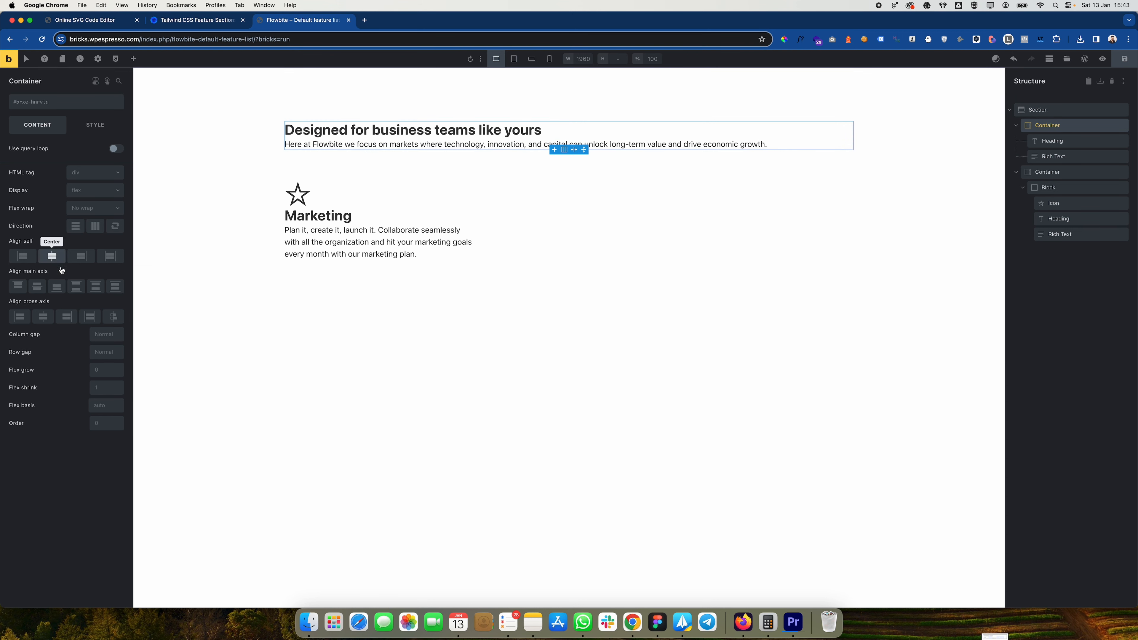
pyautogui.click(111, 352)
pyautogui.click(67, 315)
pyautogui.click(64, 304)
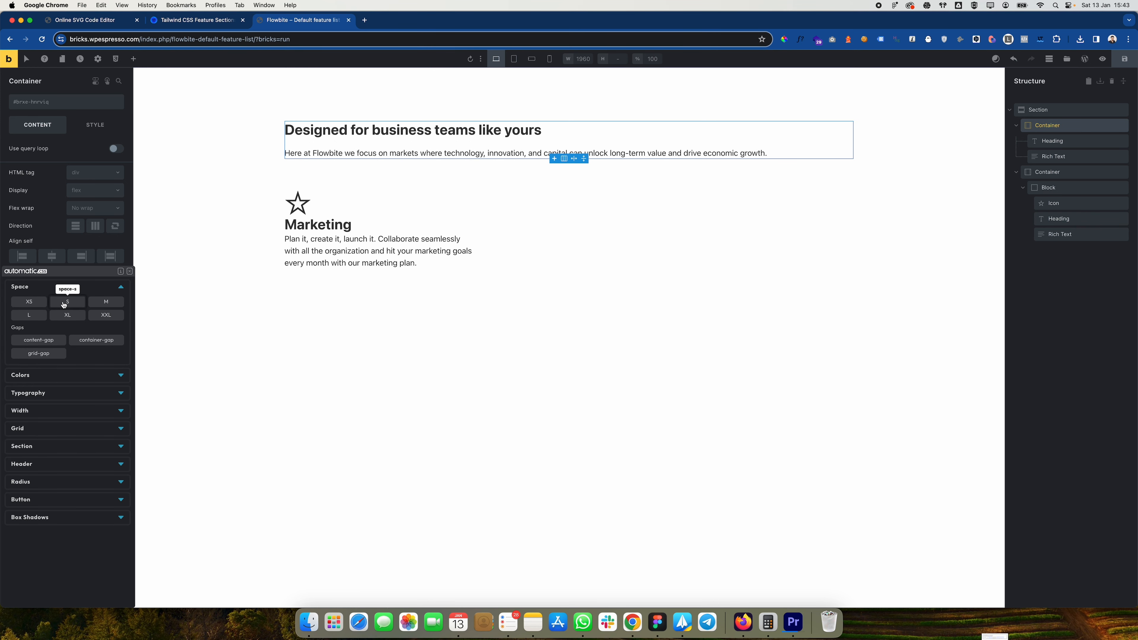
pyautogui.click(44, 303)
pyautogui.click(44, 303)
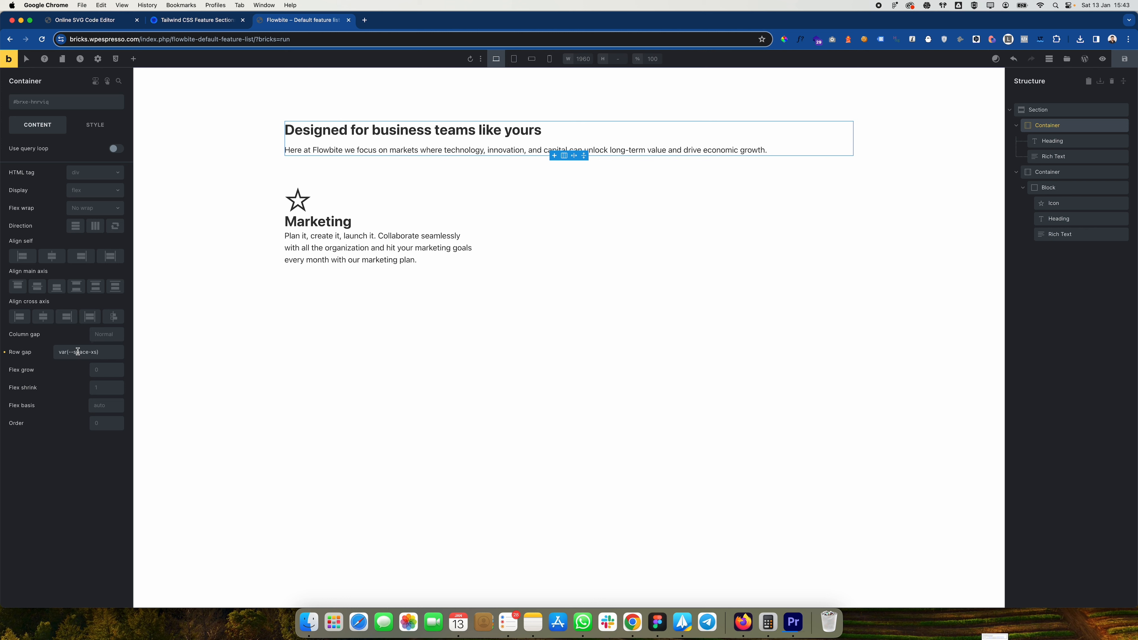
# Step: Try row gaps of 20px and 20em on the upper container, and restore the row gap to var(--space-xs)
pyautogui.moveTo(107, 356); pyautogui.dragTo(52, 360)
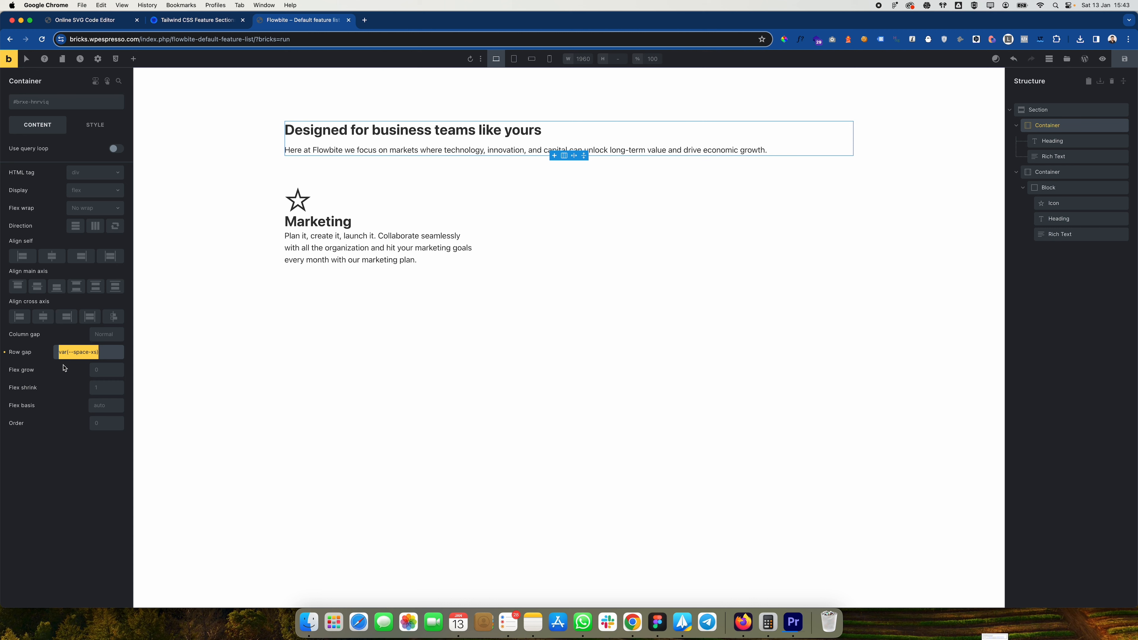
pyautogui.write('20')
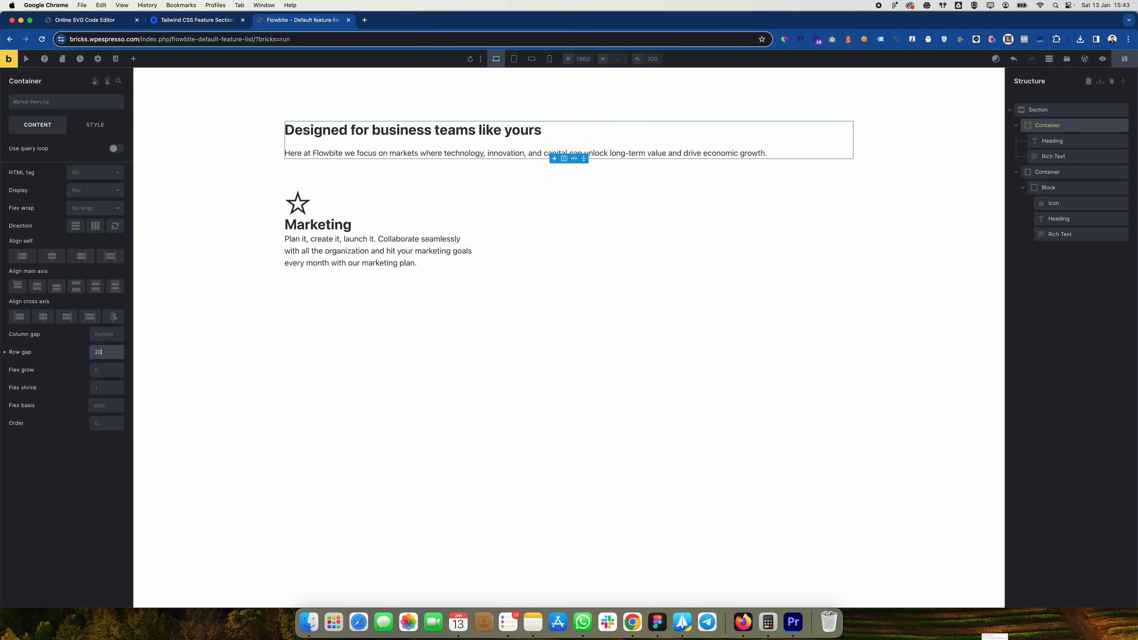
pyautogui.write('px')
pyautogui.press('BackSpace')
pyautogui.press('BackSpace')
pyautogui.write('em')
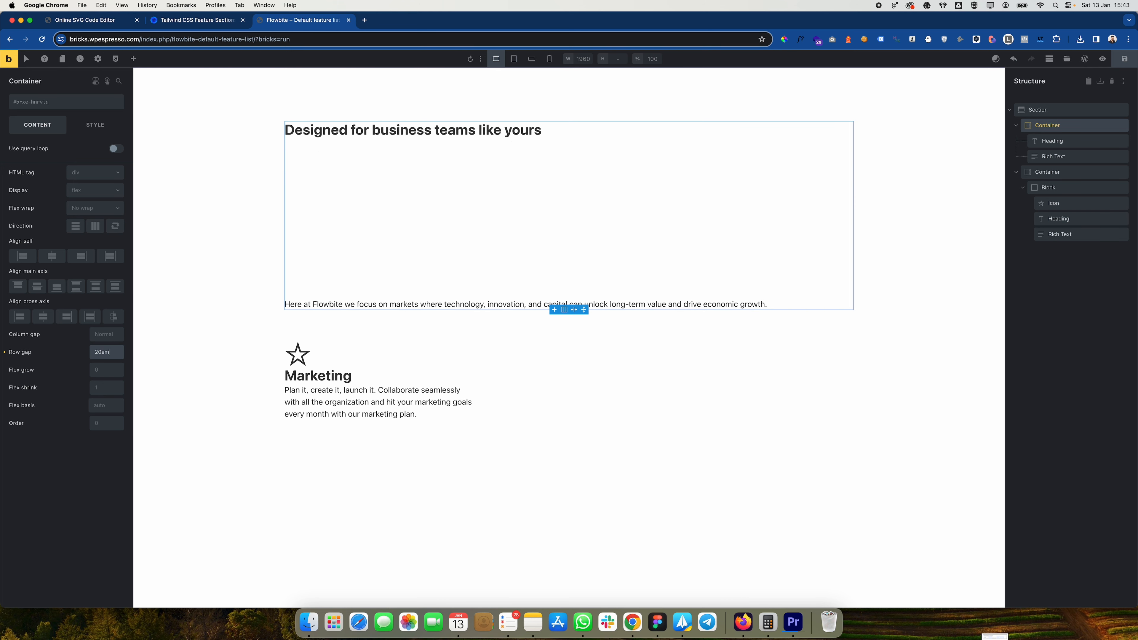
pyautogui.press('BackSpace')
pyautogui.press('BackSpace')
pyautogui.press('BackSpace')
pyautogui.press('BackSpace')
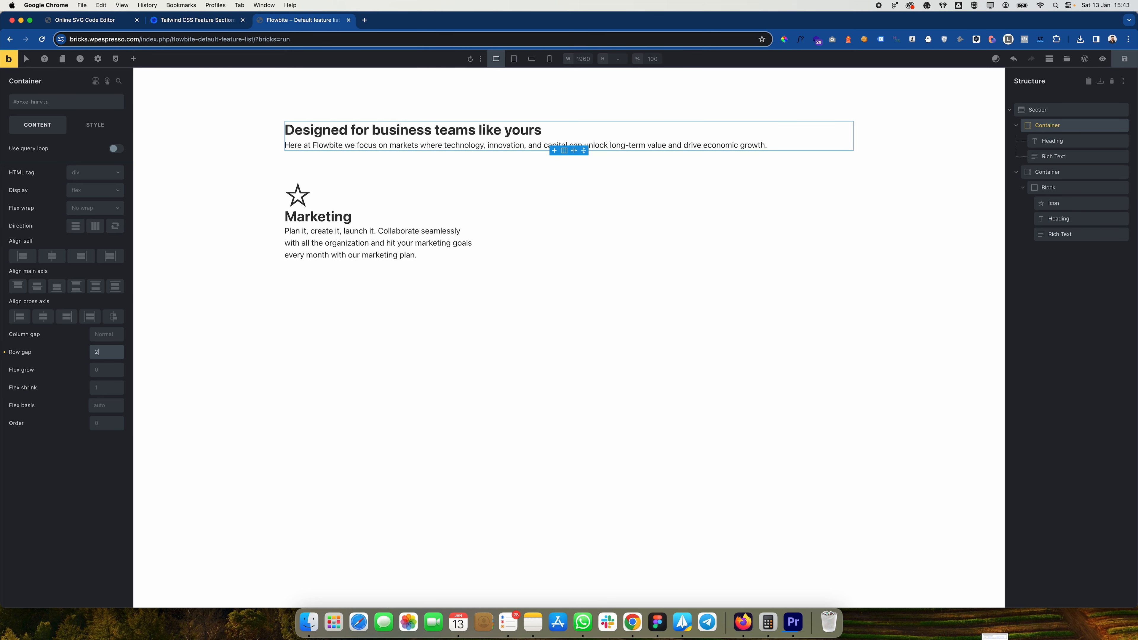
pyautogui.rightClick(95, 352)
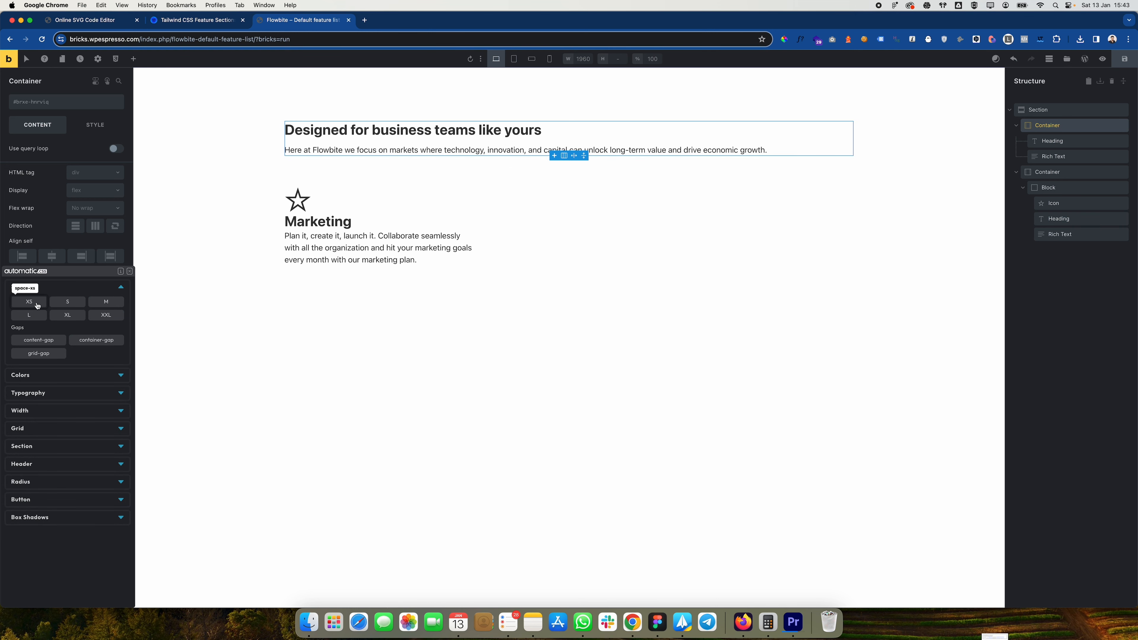
pyautogui.click(29, 302)
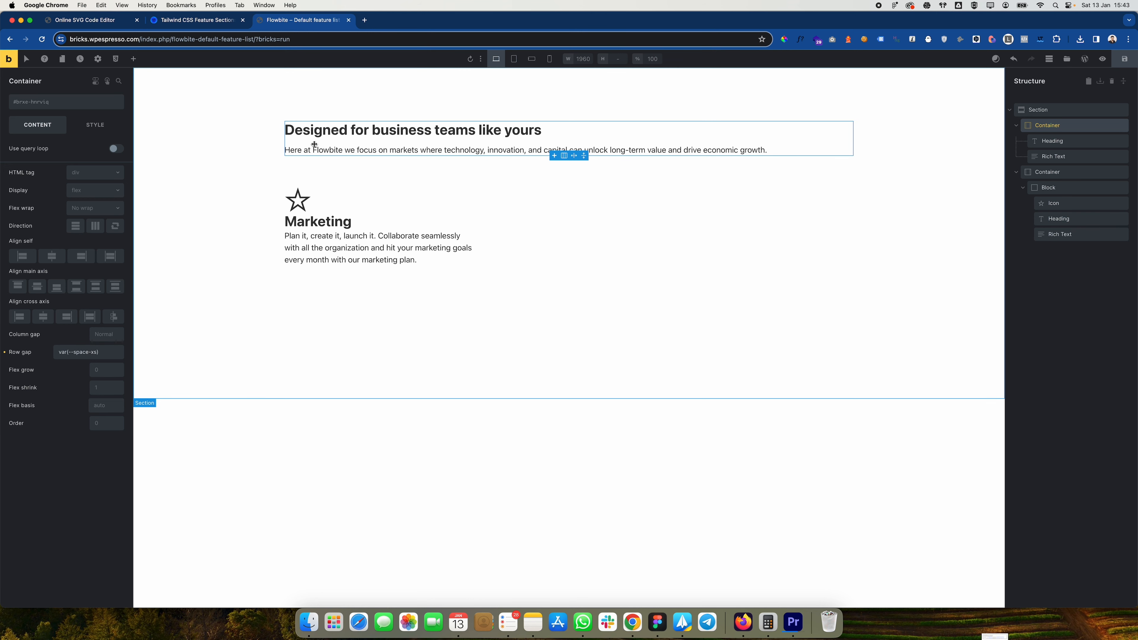
# Step: Try row gaps of calc(var(--space-xxl)/2) and calc(var(--space-xxl)/5) on the upper container, and reset it to var(--space-xs)
pyautogui.click(99, 352)
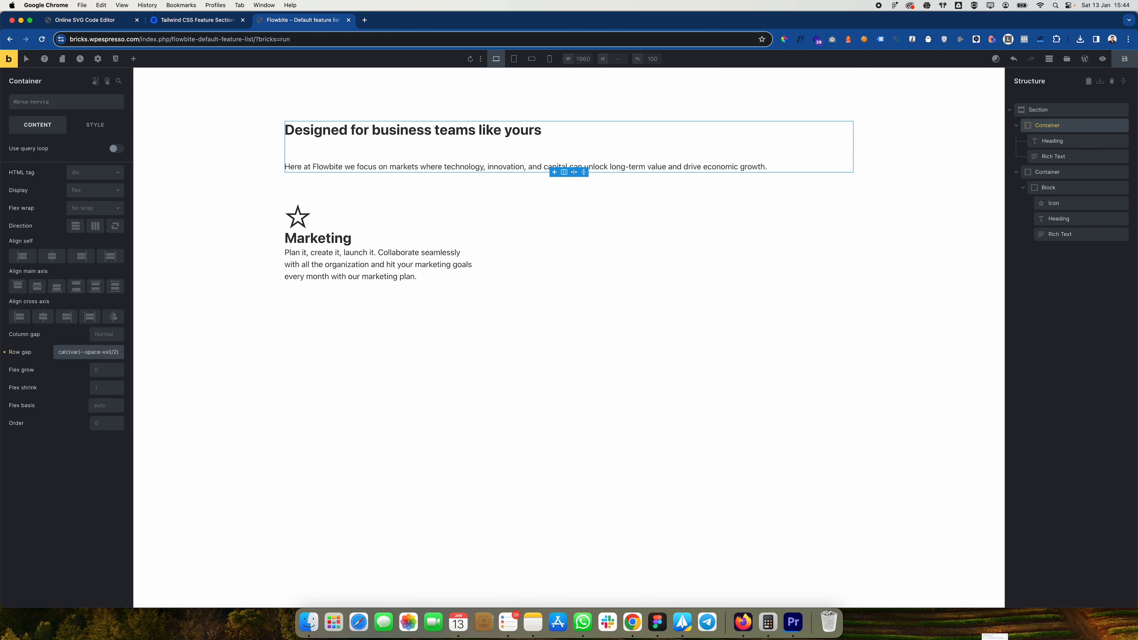
pyautogui.press('BackSpace')
pyautogui.write('5')
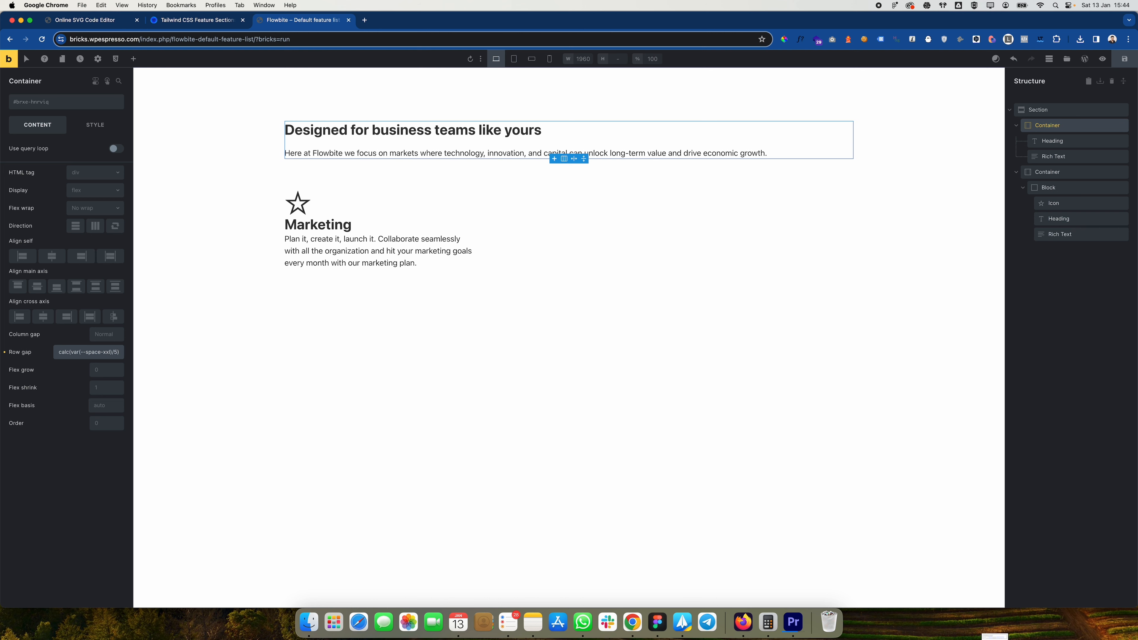
pyautogui.tripleClick(119, 352)
pyautogui.press('BackSpace')
pyautogui.rightClick(104, 353)
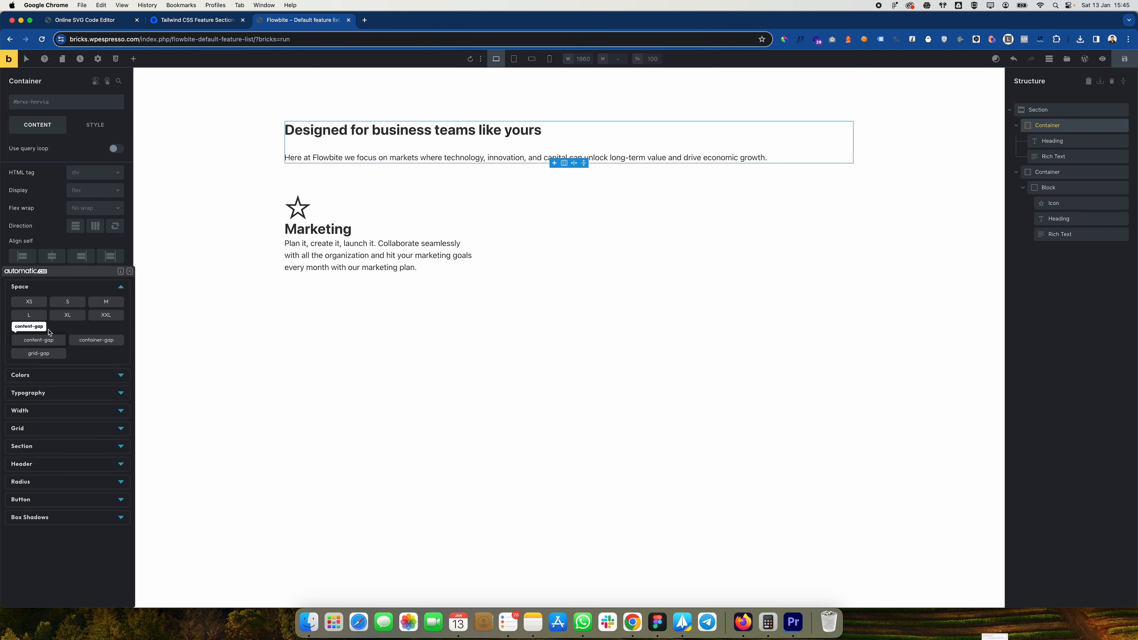
pyautogui.click(29, 302)
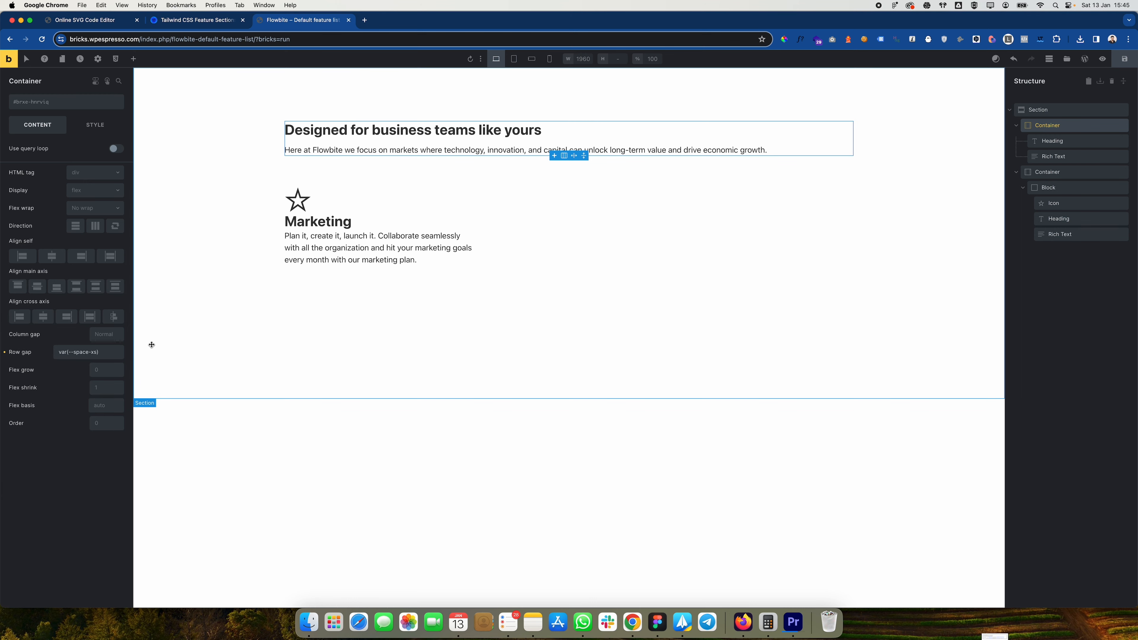
# Step: Check the heading in the Flowbite reference, and set the "Designed for business teams like yours" heading's font size to text XXL in Bricks
pyautogui.hotkey('ctrl', 'shift', 'Tab')
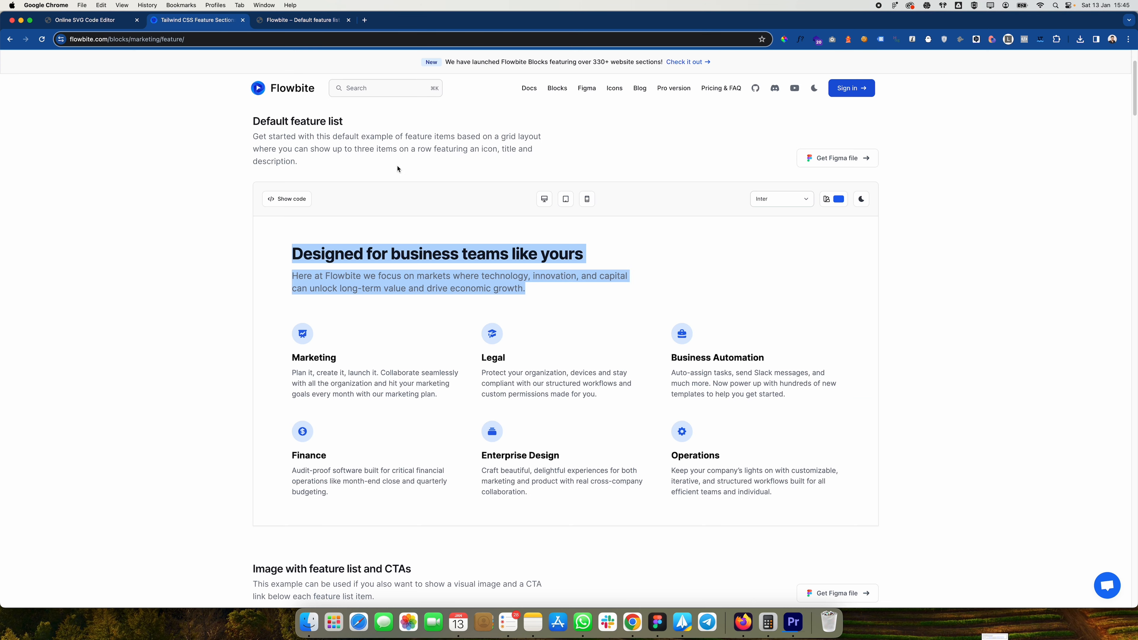
pyautogui.click(395, 217)
pyautogui.scroll(-1, 403, 294)
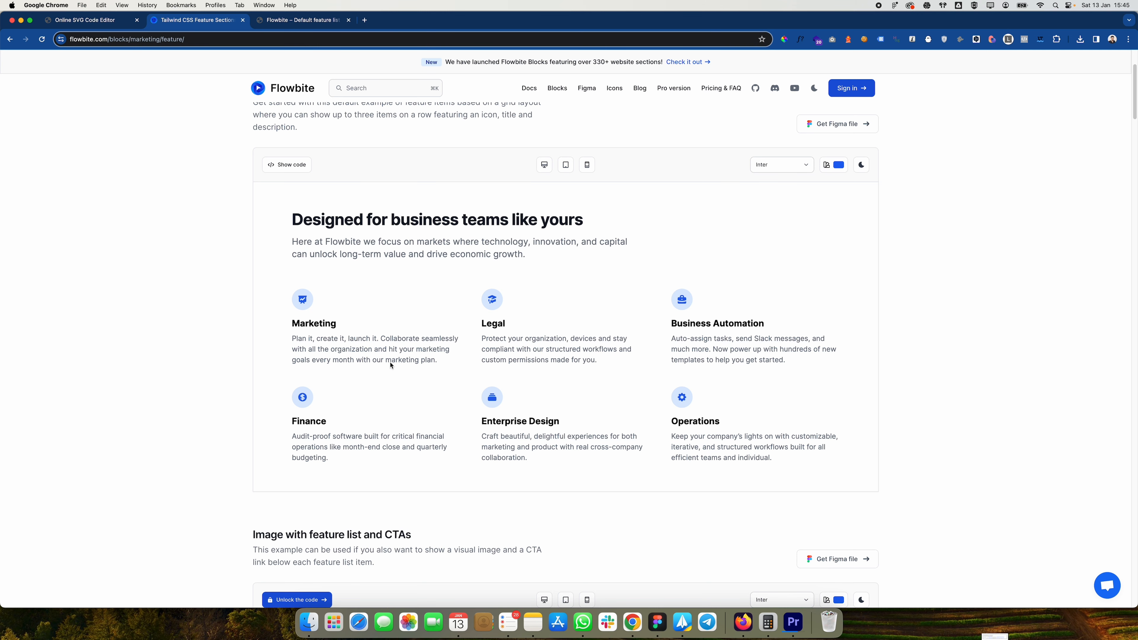
pyautogui.hotkey('ctrl', 'Tab')
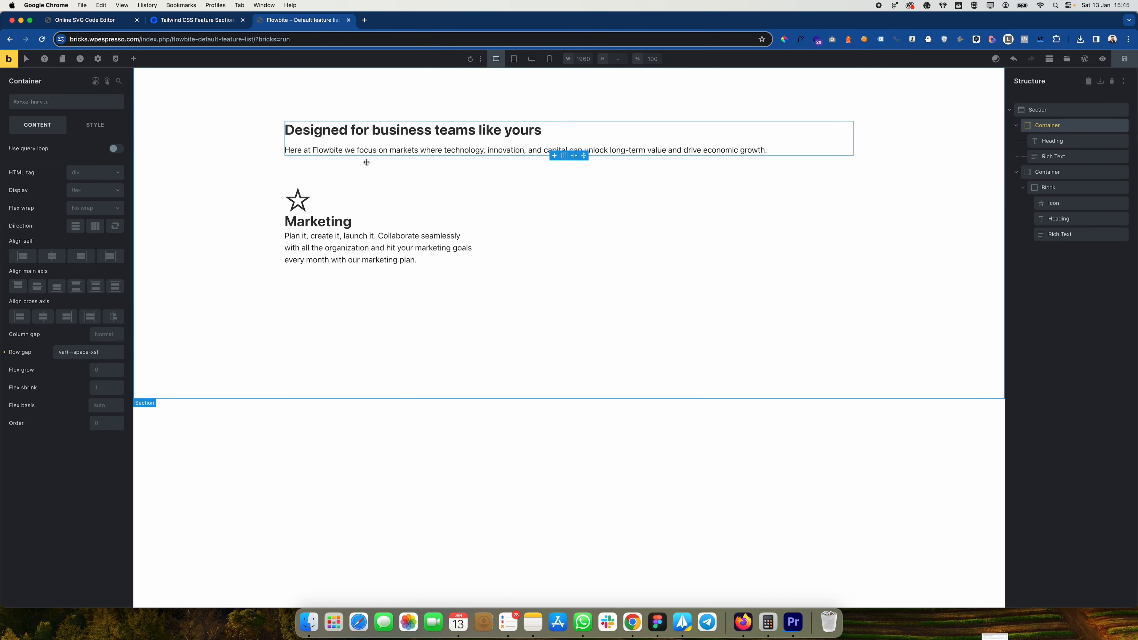
pyautogui.click(358, 134)
pyautogui.rightClick(358, 133)
pyautogui.click(342, 131)
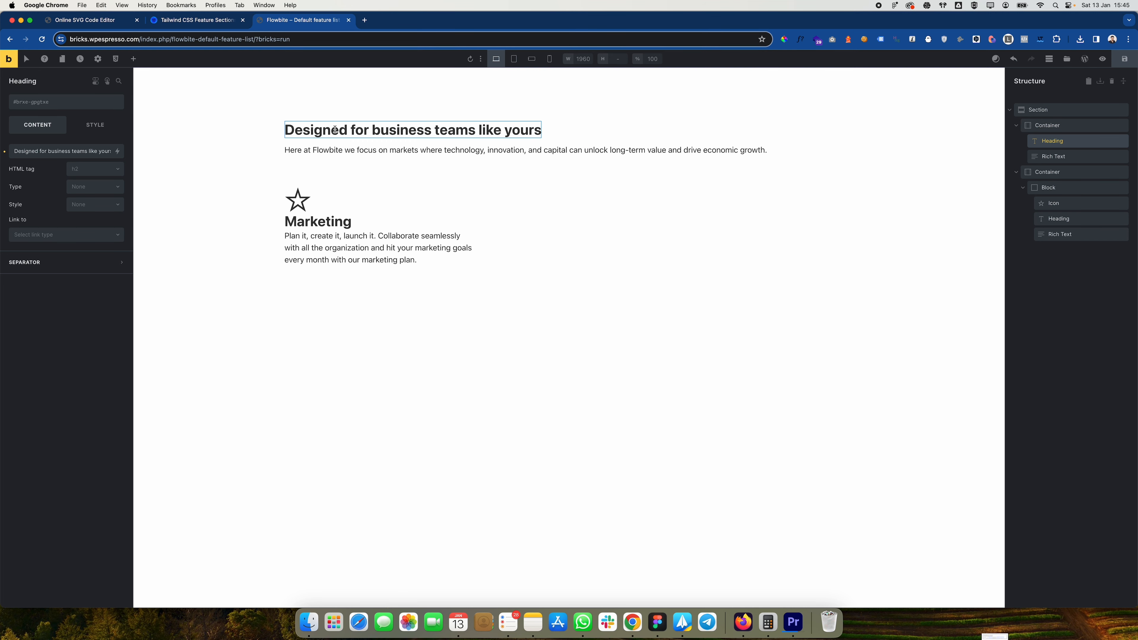
pyautogui.click(85, 130)
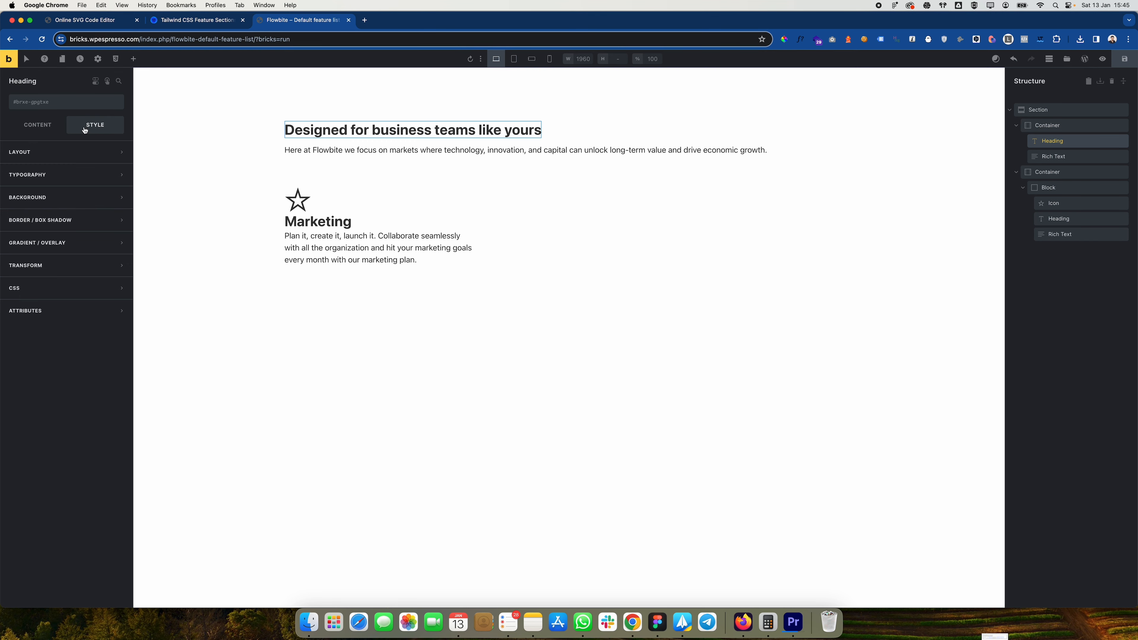
pyautogui.click(68, 175)
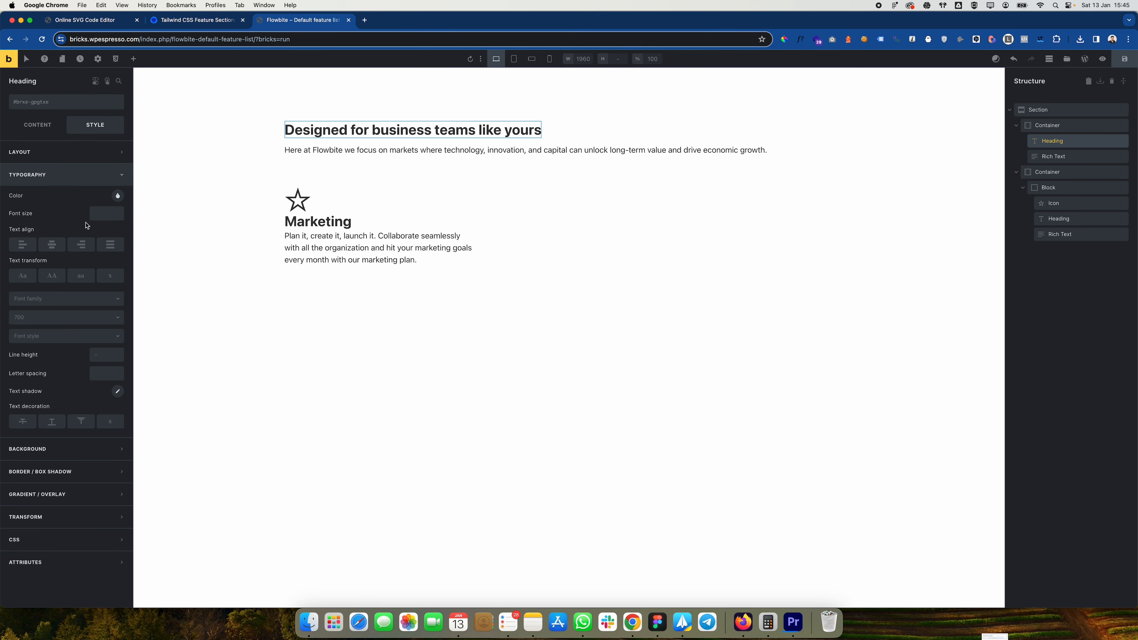
pyautogui.click(109, 212)
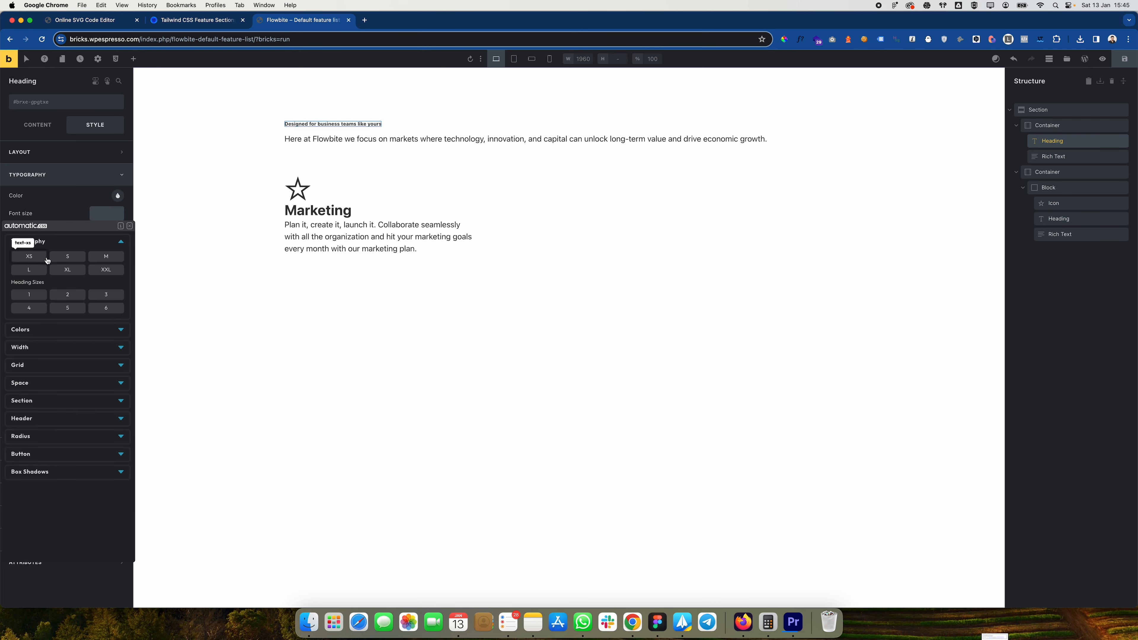
pyautogui.click(103, 271)
# Step: Check the description text in the Flowbite reference, and set the upper container's description font size to var(--text-l) in Bricks
pyautogui.hotkey('ctrl', 'shift', 'Tab')
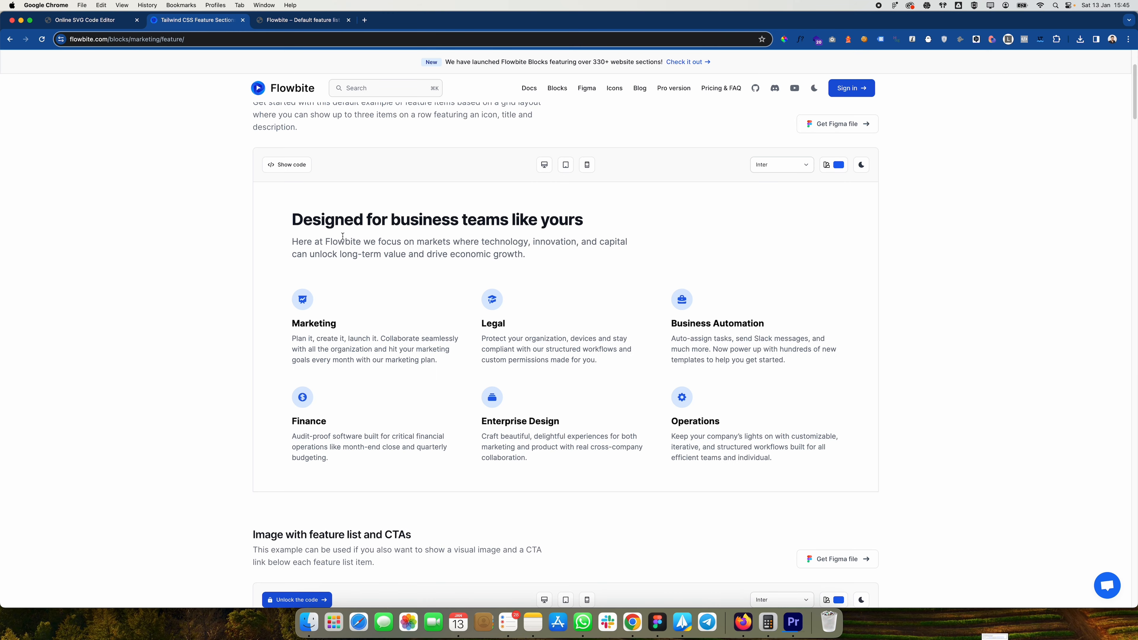
pyautogui.moveTo(525, 253); pyautogui.dragTo(287, 242)
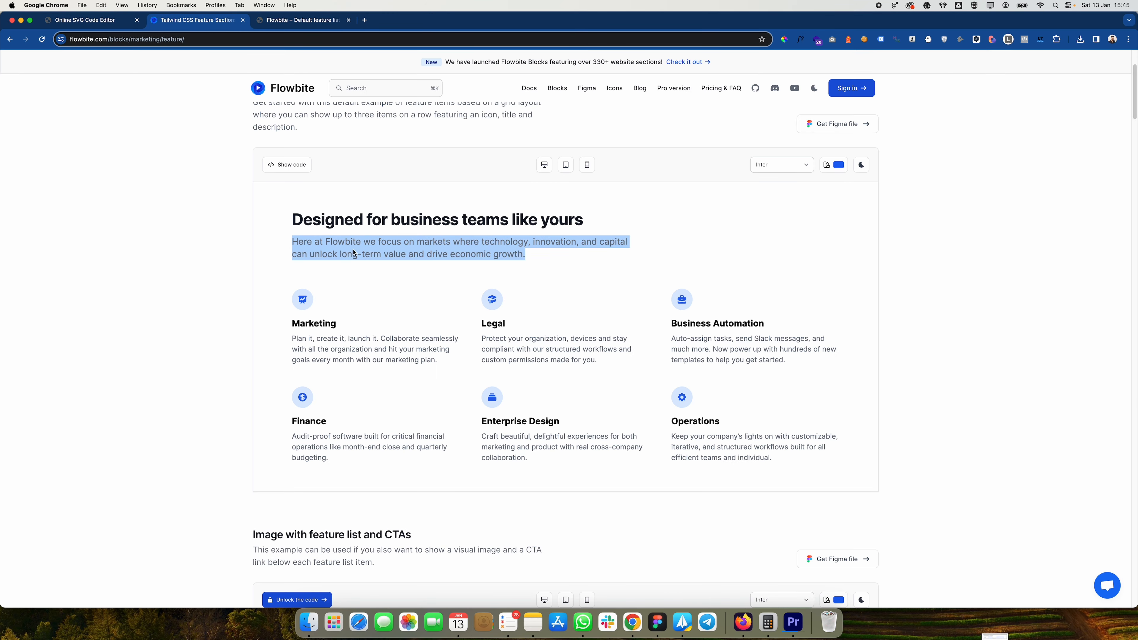
pyautogui.hotkey('ctrl', 'Tab')
pyautogui.click(324, 157)
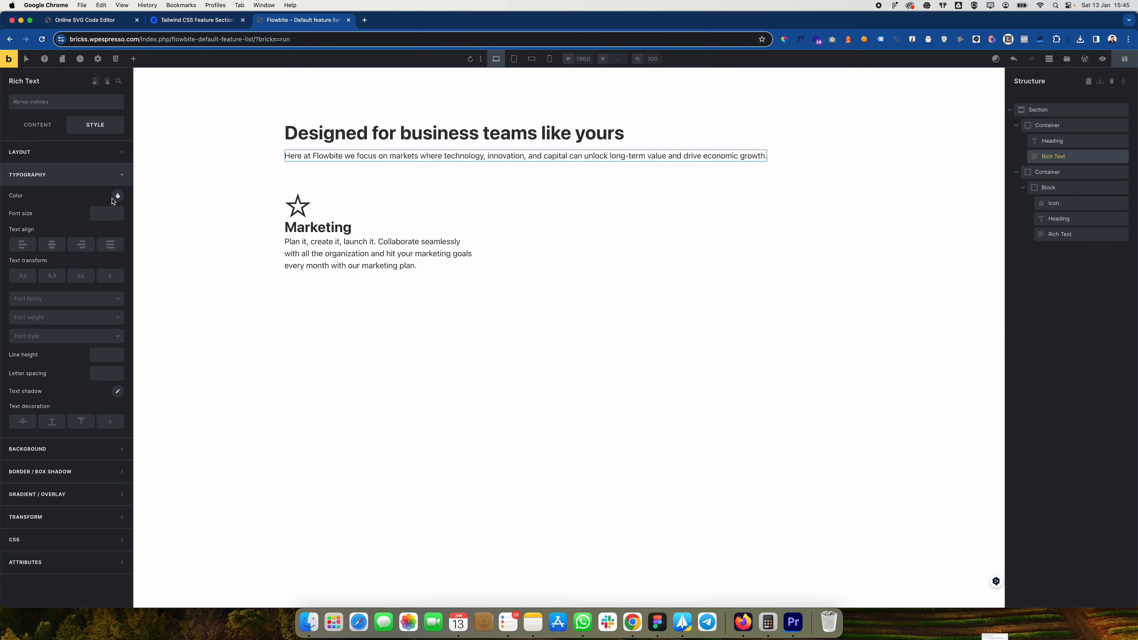
pyautogui.click(105, 213)
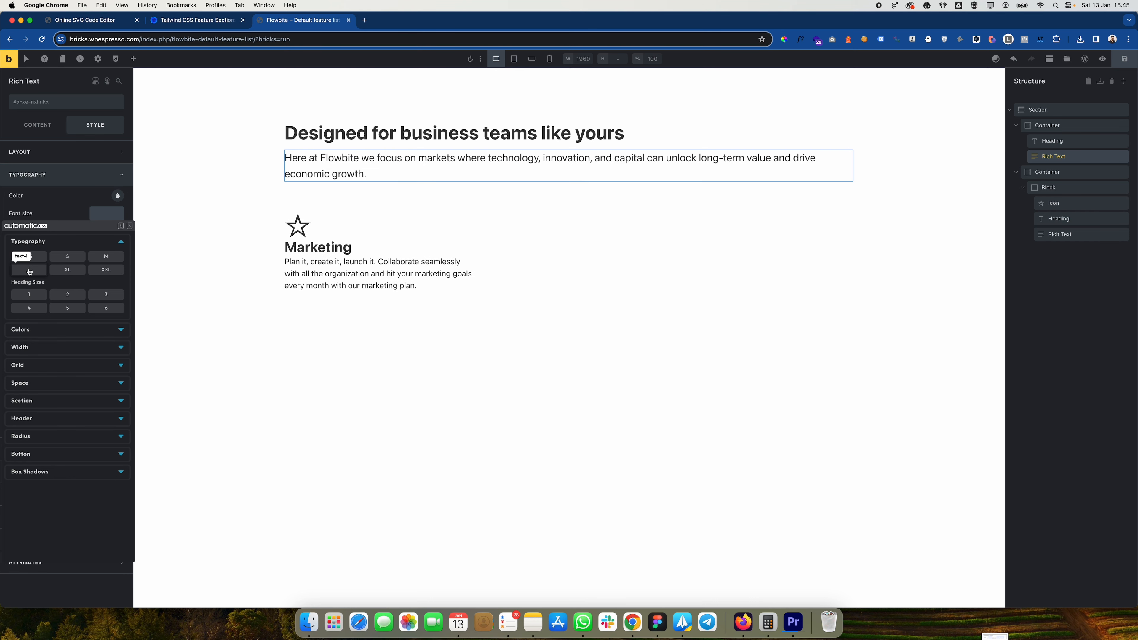
pyautogui.click(29, 271)
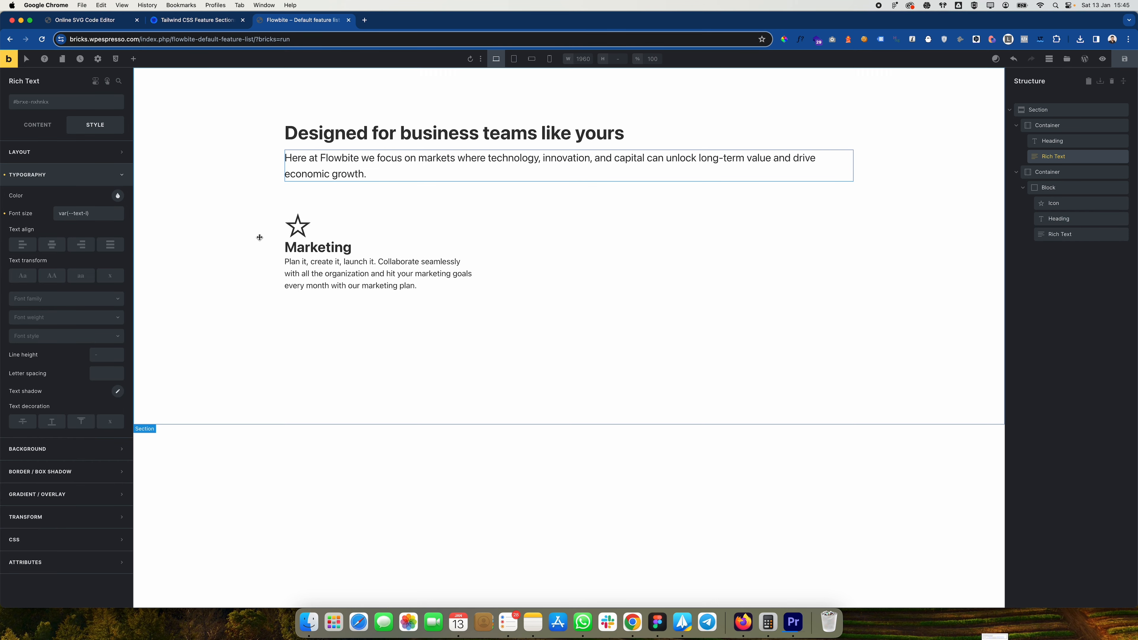
pyautogui.press('super+alt+Left')
pyautogui.press('super+alt+Right')
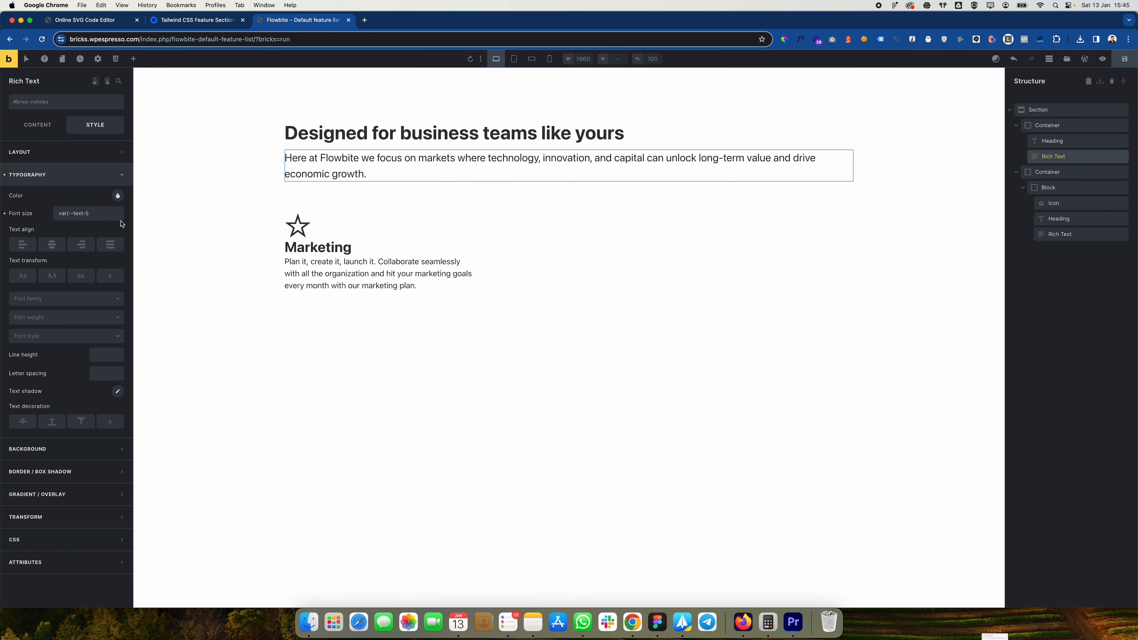
# Step: Set the row gap of the Marketing feature block to var(--space-xs)
pyautogui.click(303, 226)
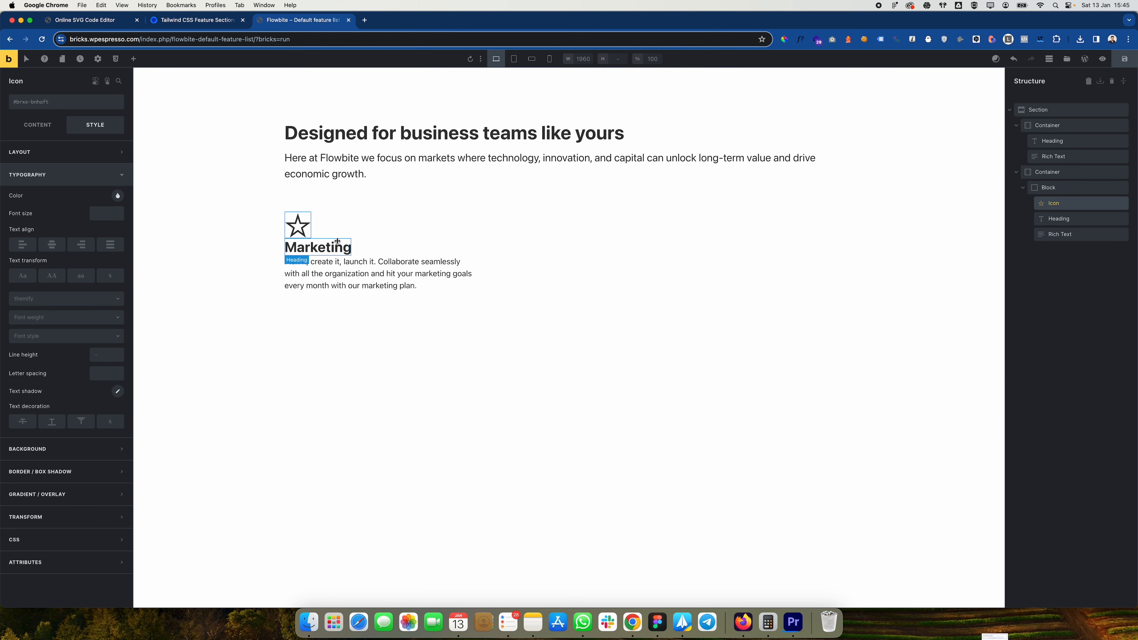
pyautogui.click(386, 226)
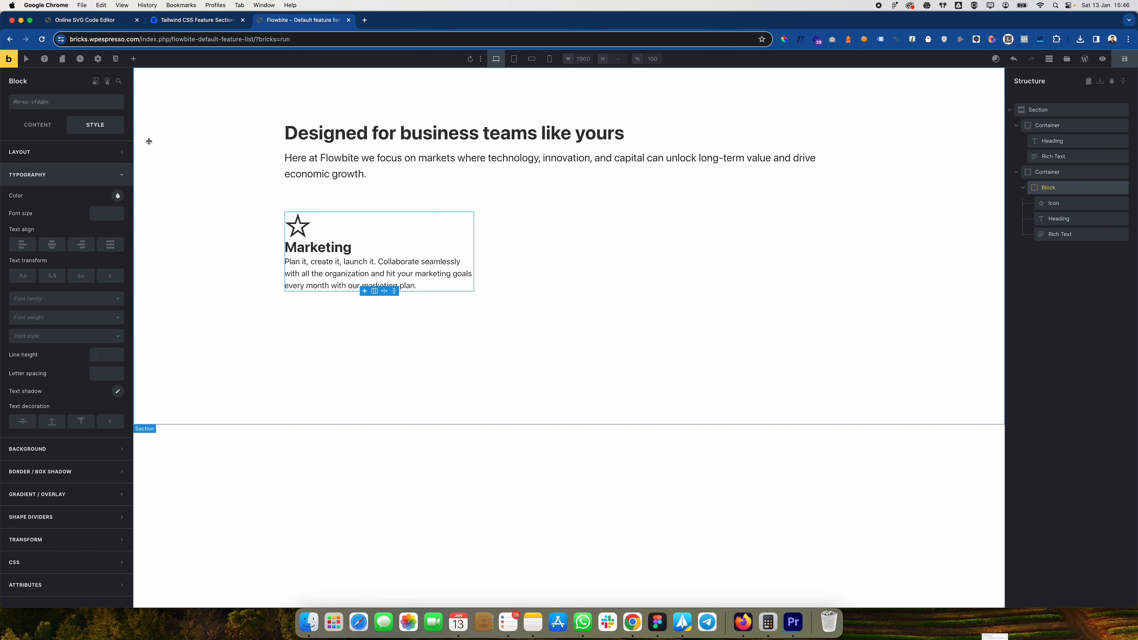
pyautogui.click(44, 133)
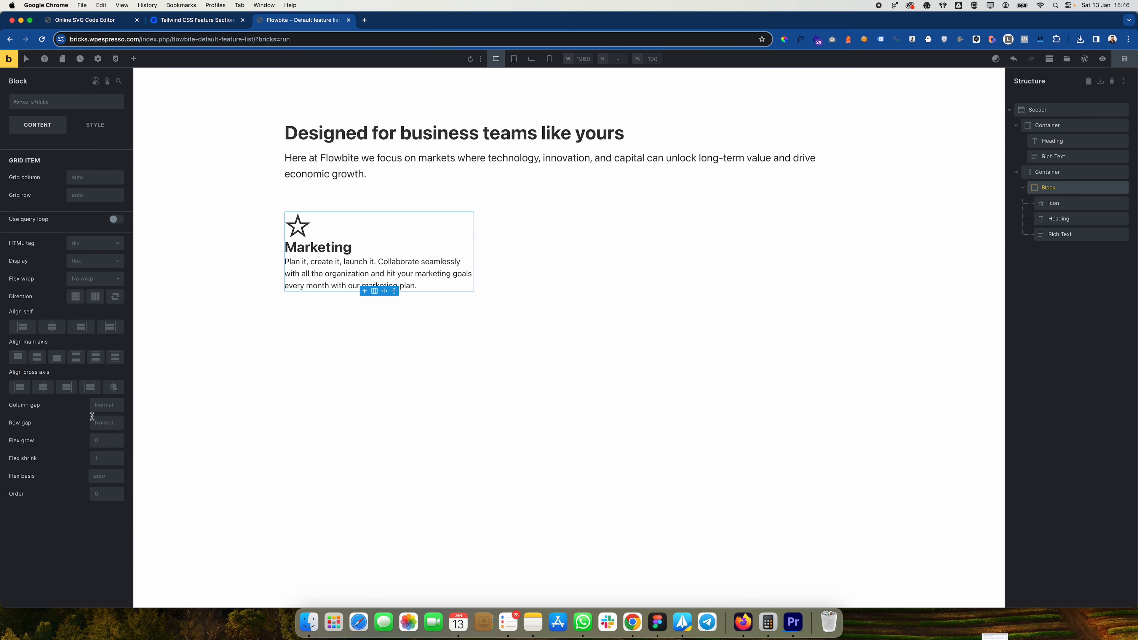
pyautogui.rightClick(96, 424)
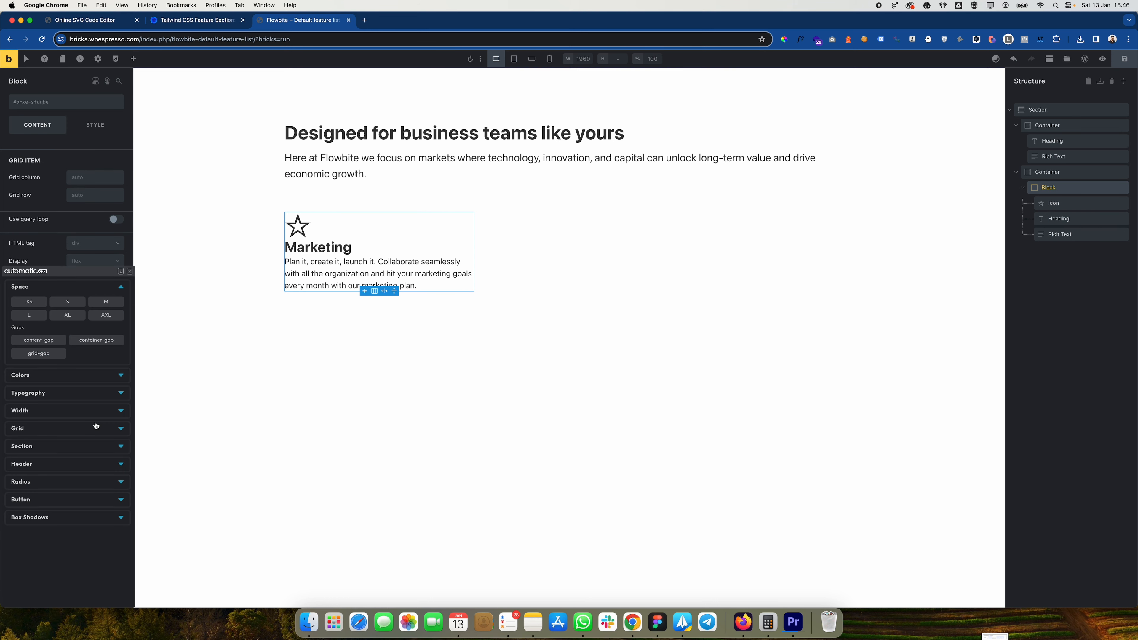
pyautogui.click(68, 302)
pyautogui.click(35, 302)
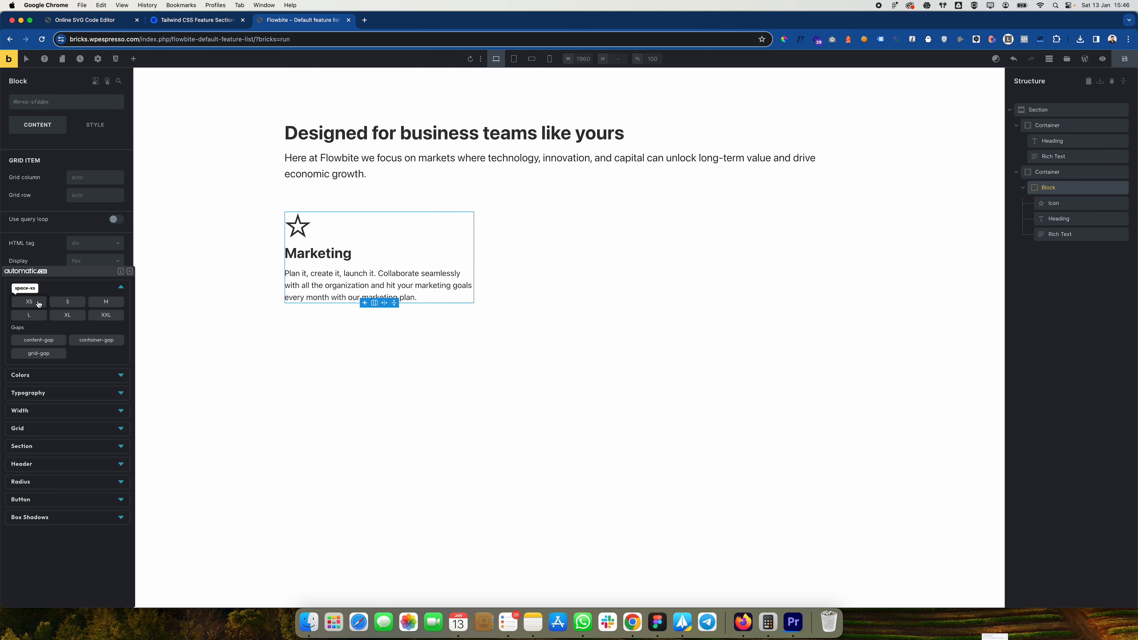
pyautogui.click(38, 304)
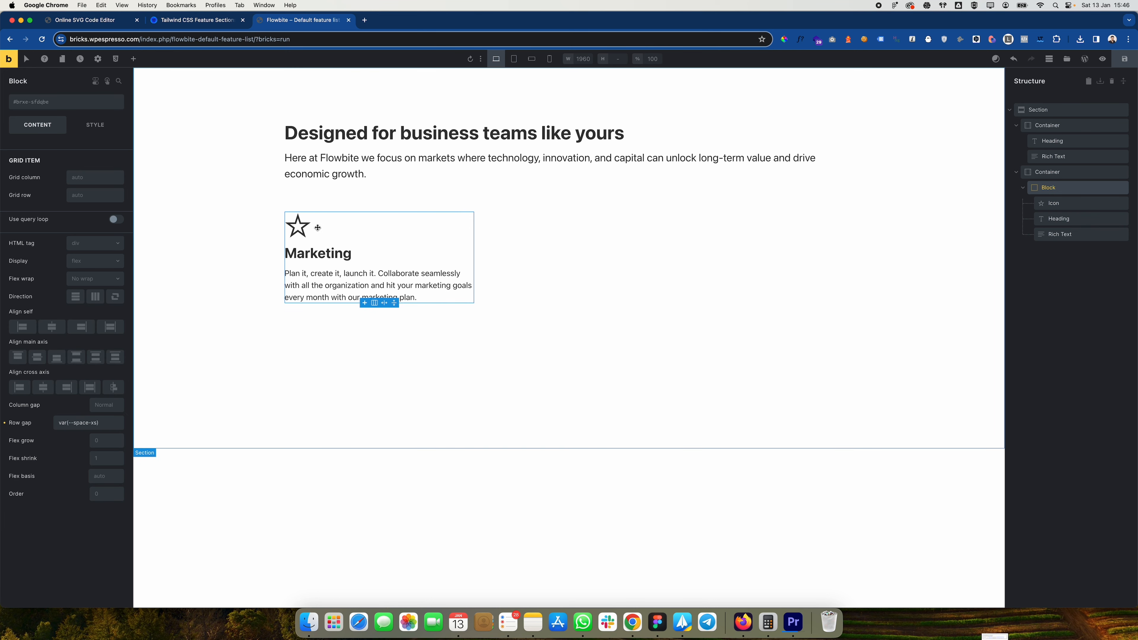
# Step: Check the Marketing item's spacing in the Flowbite reference, and try a bottom padding of var(--space-xs) on the star icon in Bricks
pyautogui.press('super+alt+Left')
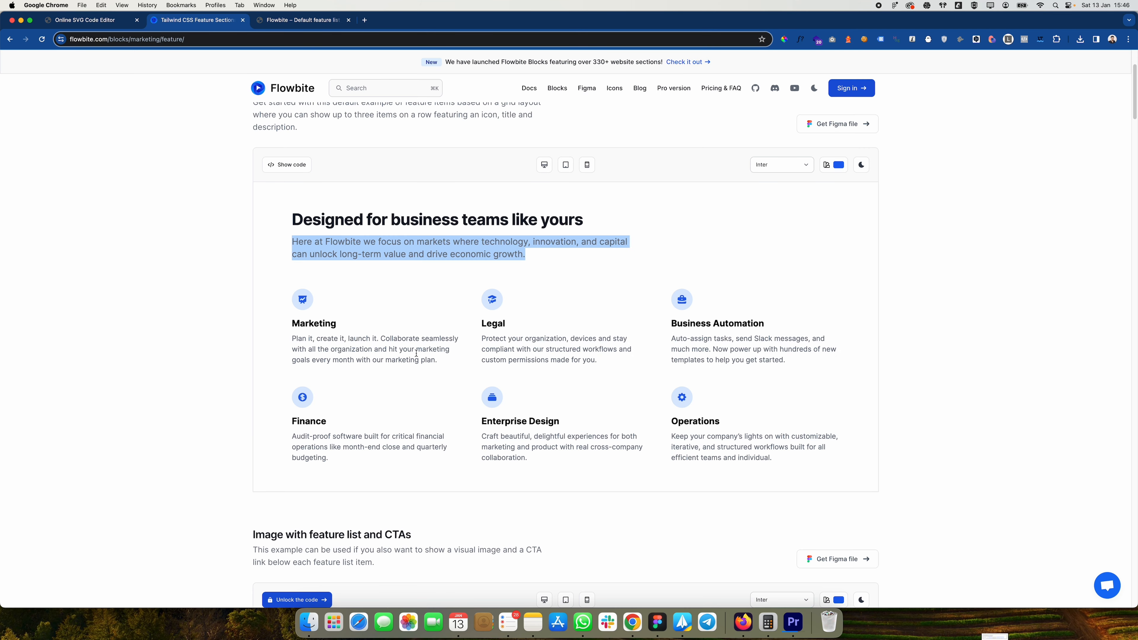
pyautogui.moveTo(444, 366); pyautogui.dragTo(291, 324)
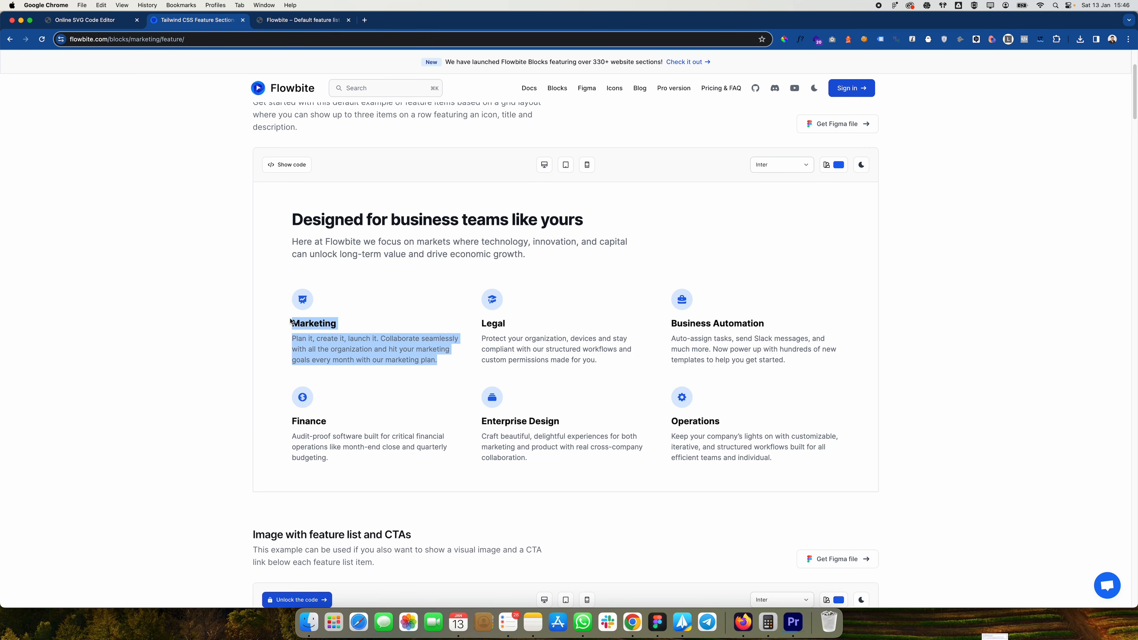
pyautogui.click(295, 336)
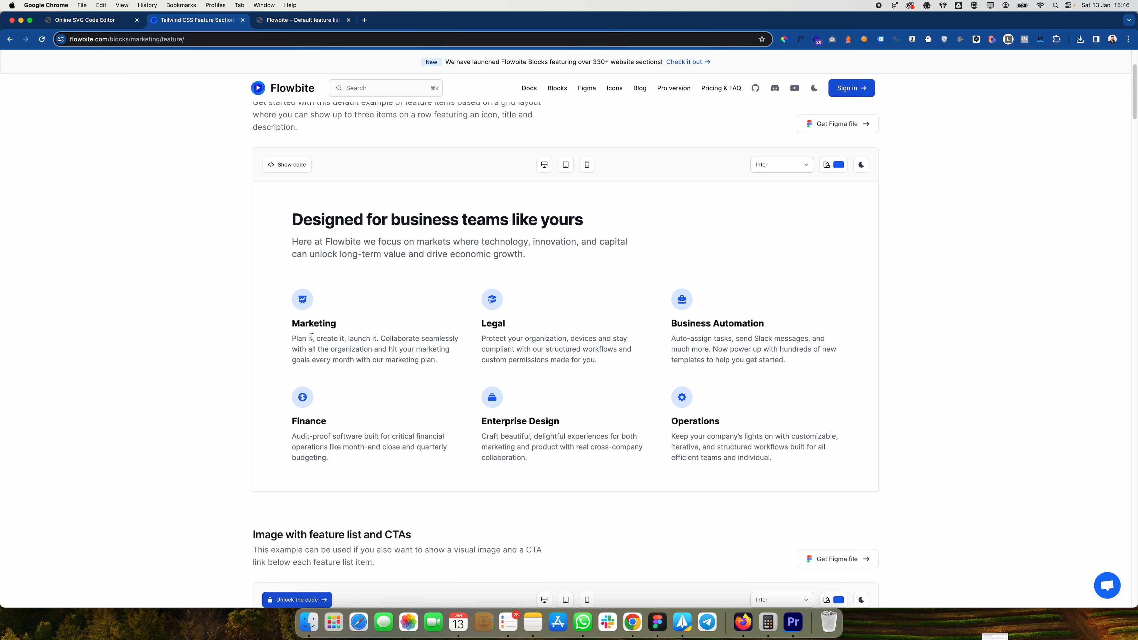
pyautogui.press('super+alt+Right')
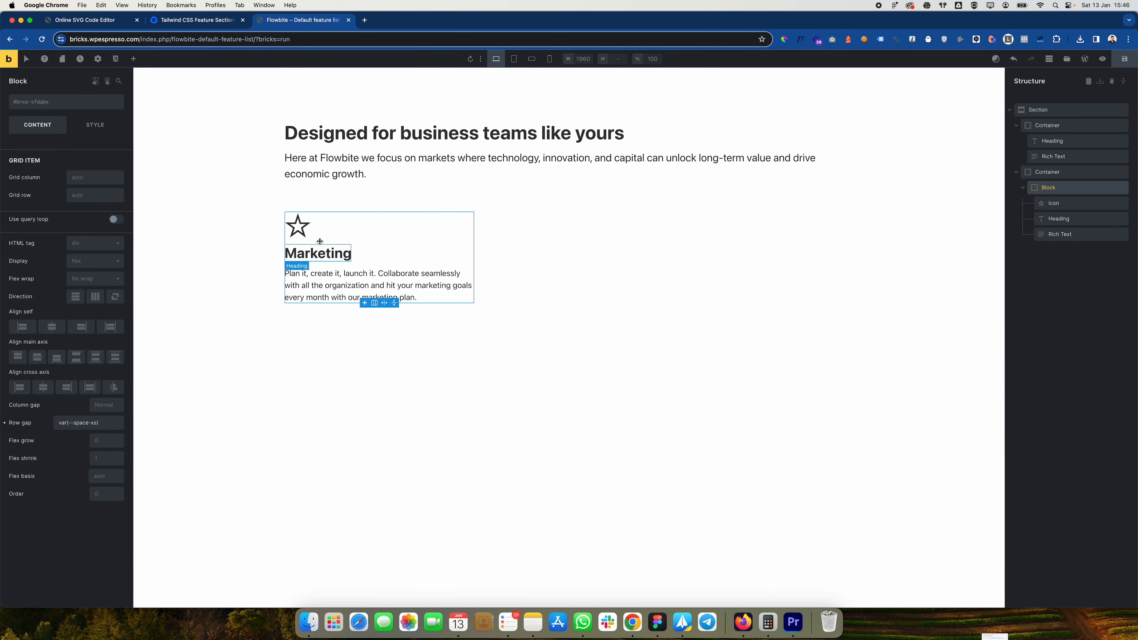
pyautogui.click(309, 226)
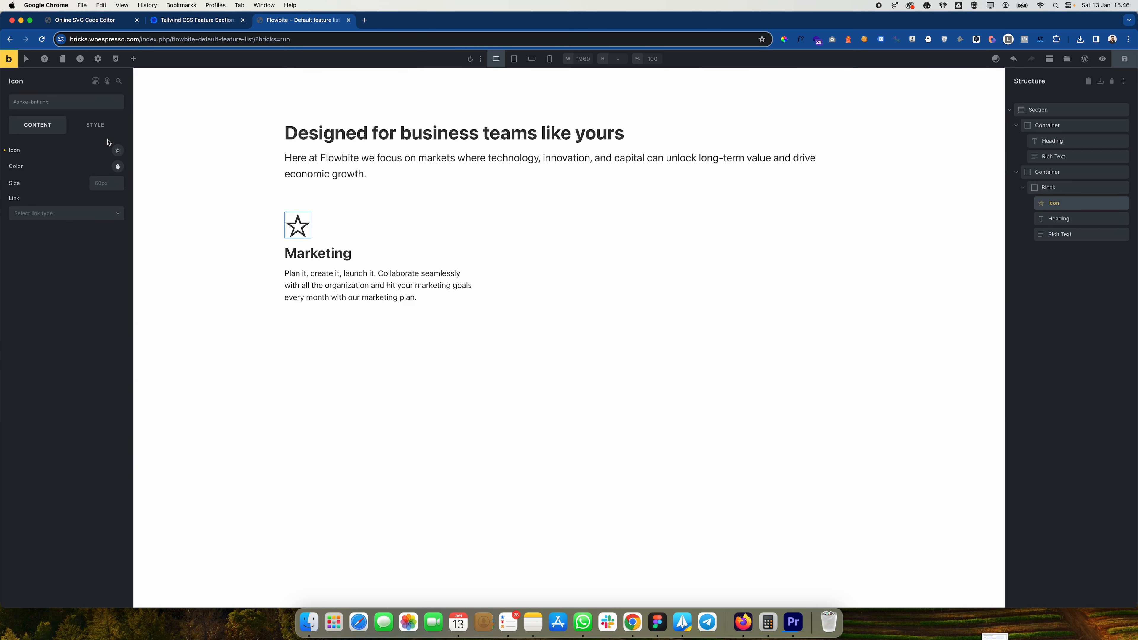
pyautogui.click(93, 127)
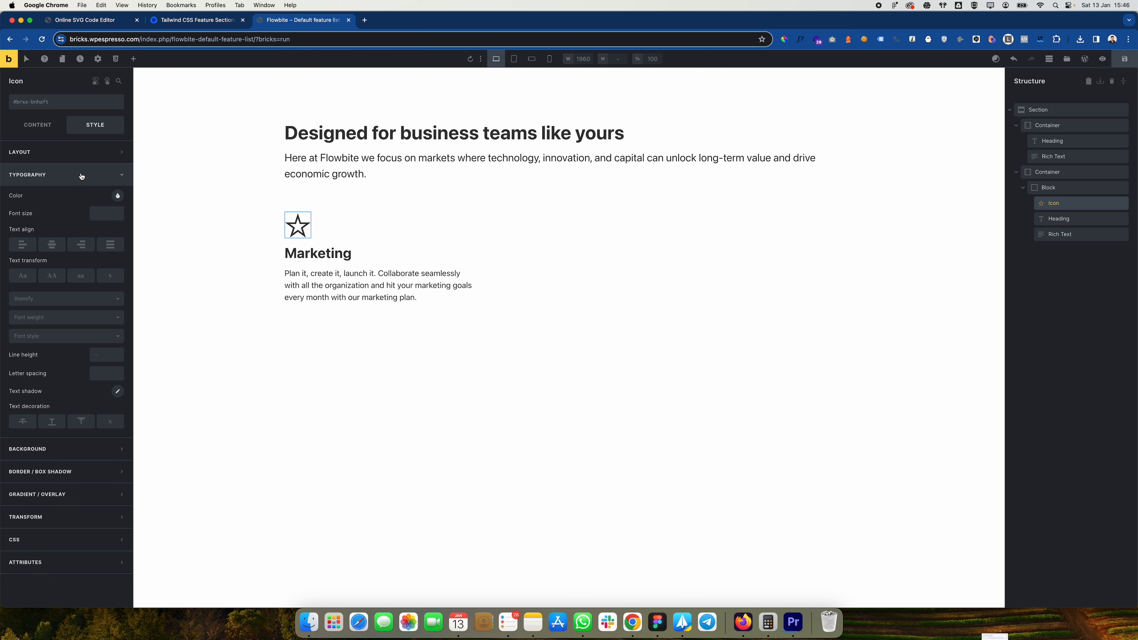
pyautogui.click(79, 153)
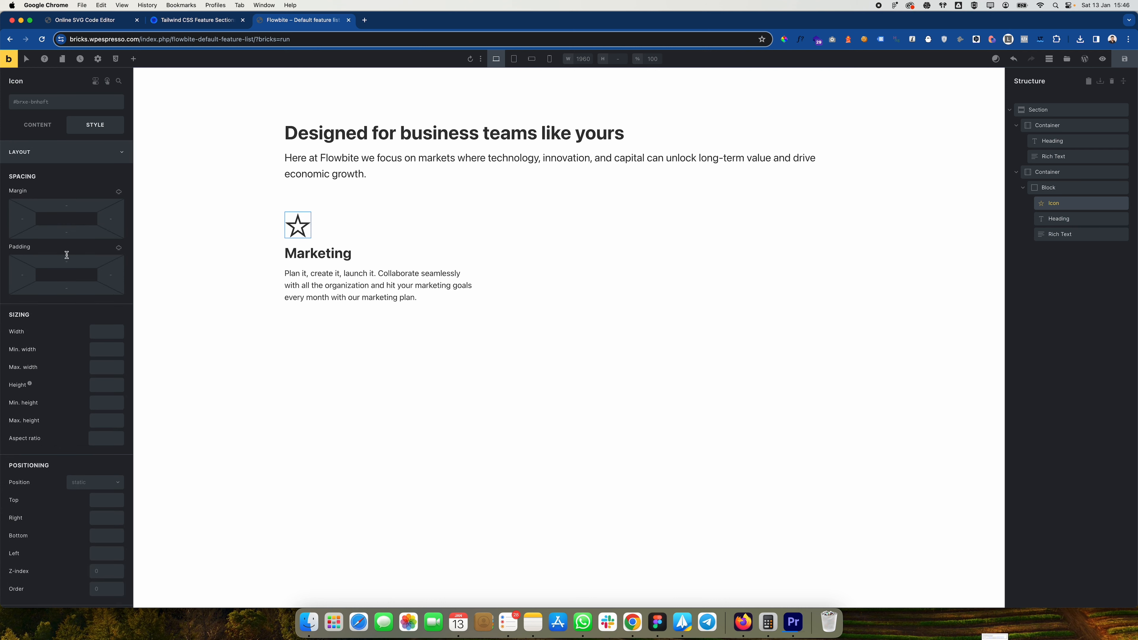
pyautogui.click(69, 290)
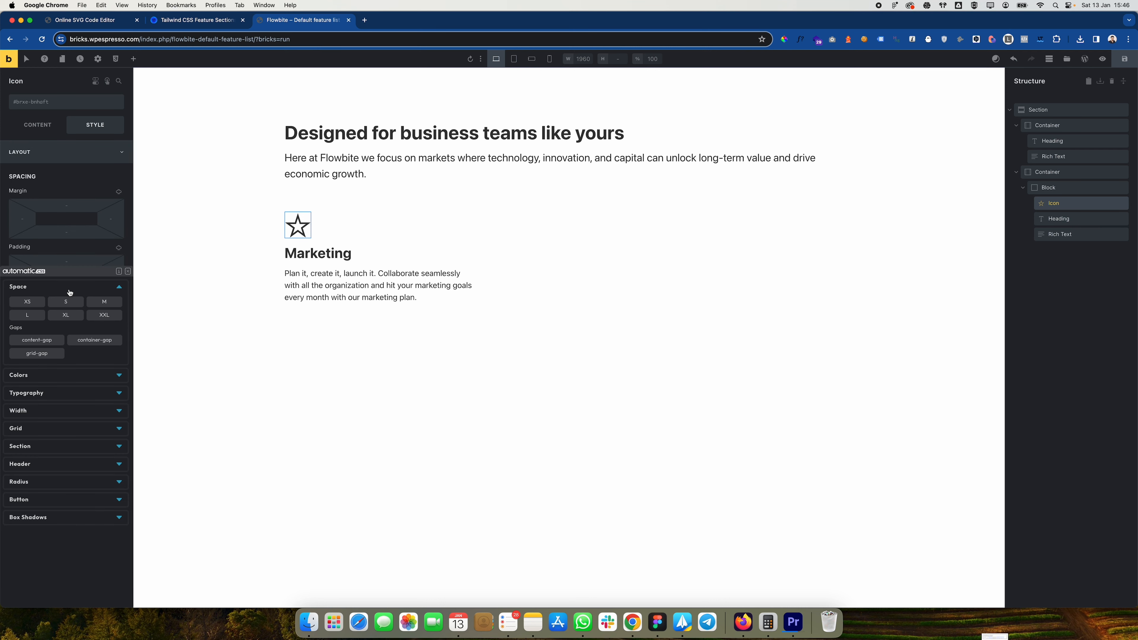
pyautogui.click(39, 301)
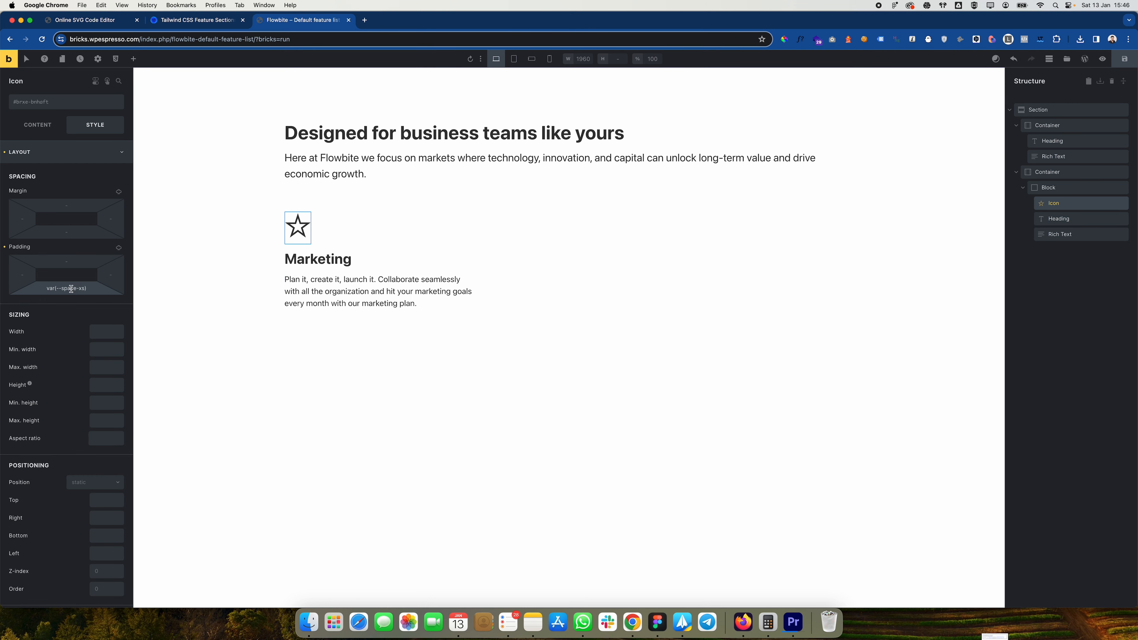
pyautogui.moveTo(42, 289); pyautogui.dragTo(96, 291)
pyautogui.click(305, 302)
pyautogui.click(331, 353)
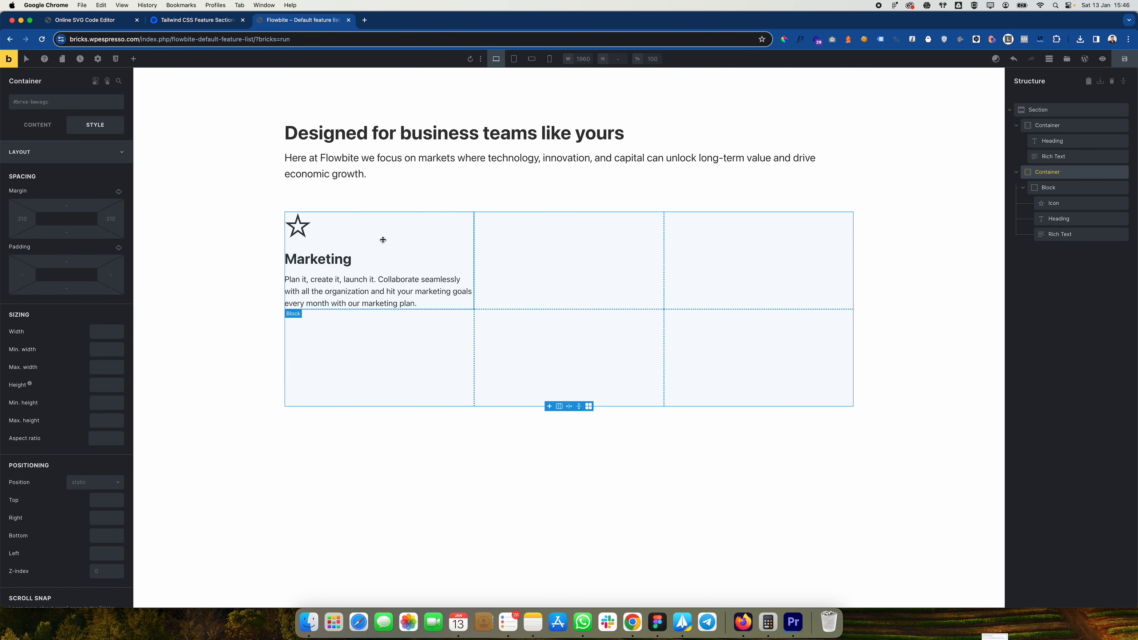
pyautogui.click(389, 194)
# Step: Recheck the Flowbite reference, and replace the star icon's padding with a bottom margin of var(--space-xs) in Bricks
pyautogui.hotkey('ctrl', 'shift', 'Tab')
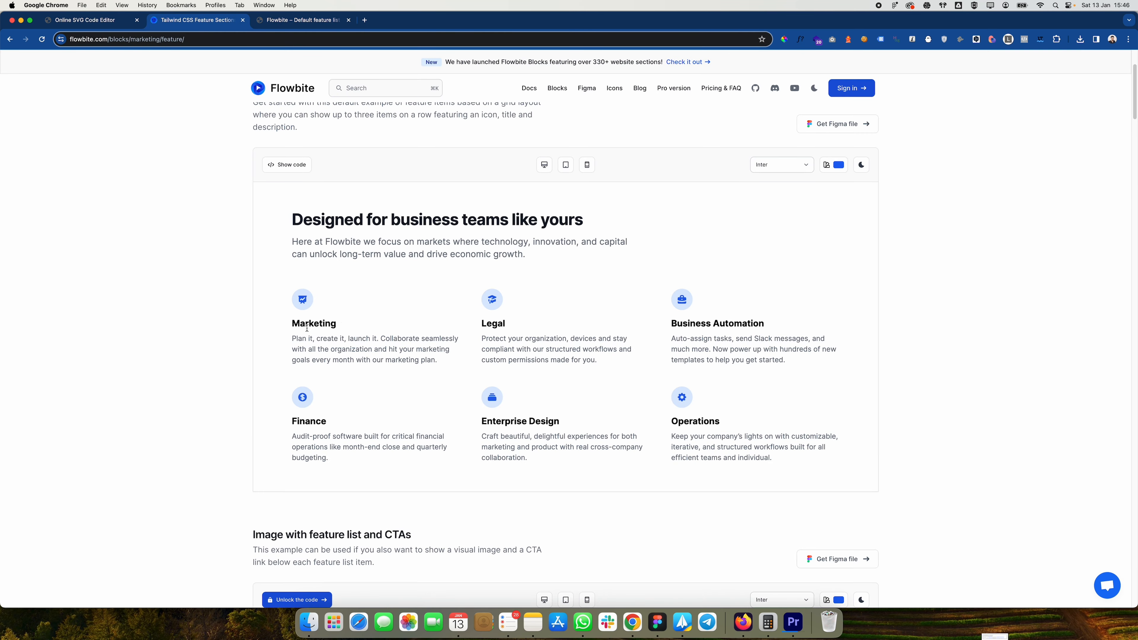
pyautogui.hotkey('ctrl', 'Tab')
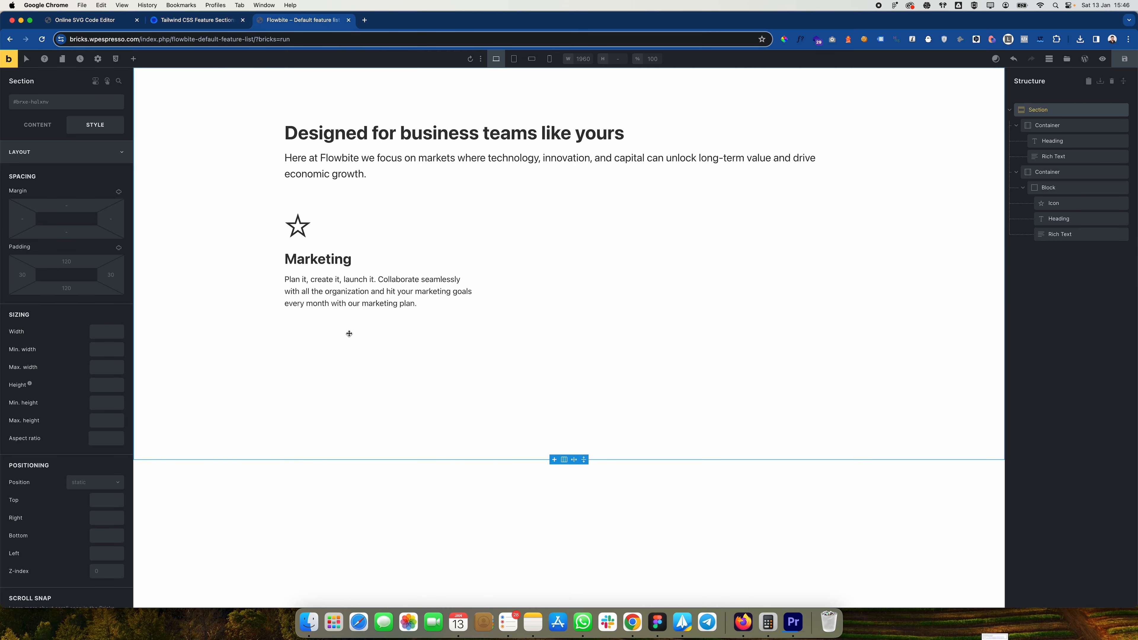
pyautogui.click(302, 228)
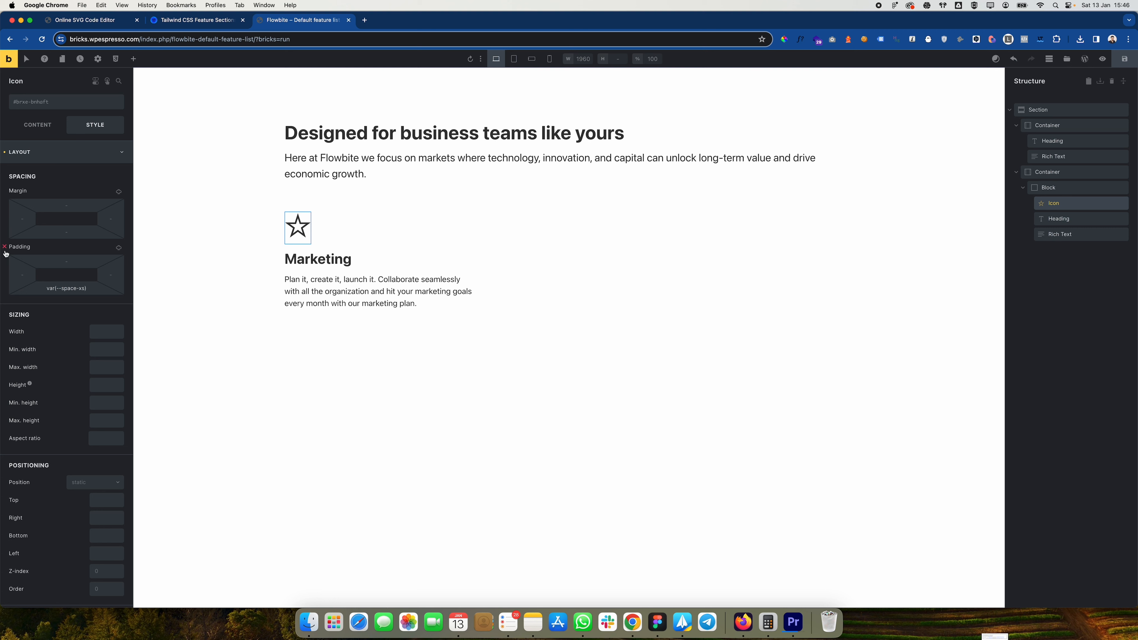
pyautogui.click(67, 288)
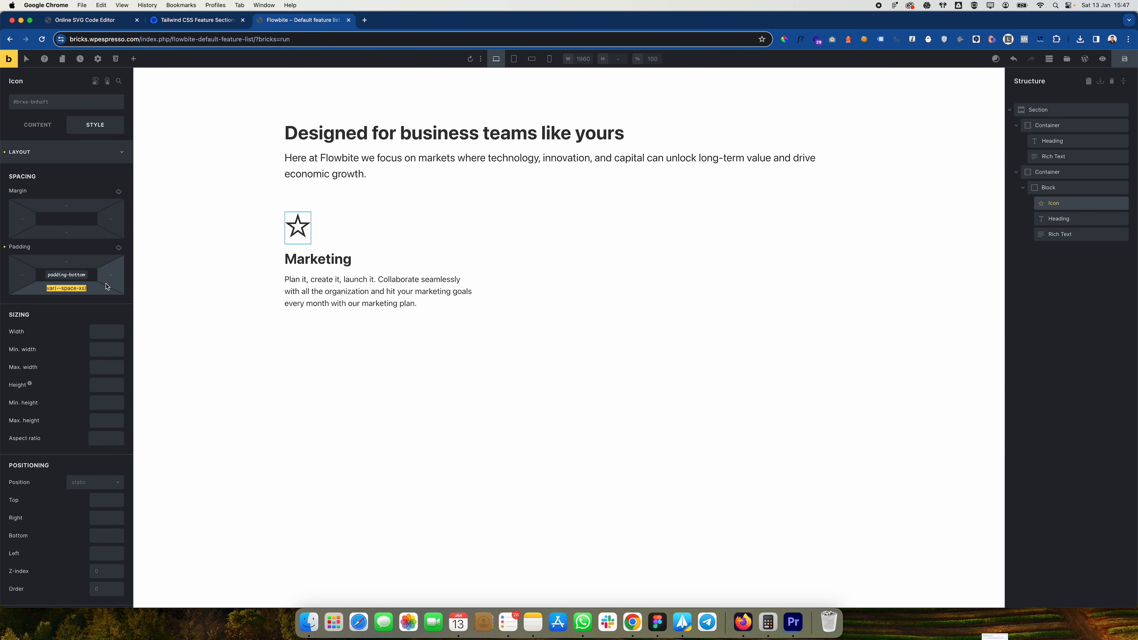
pyautogui.click(6, 248)
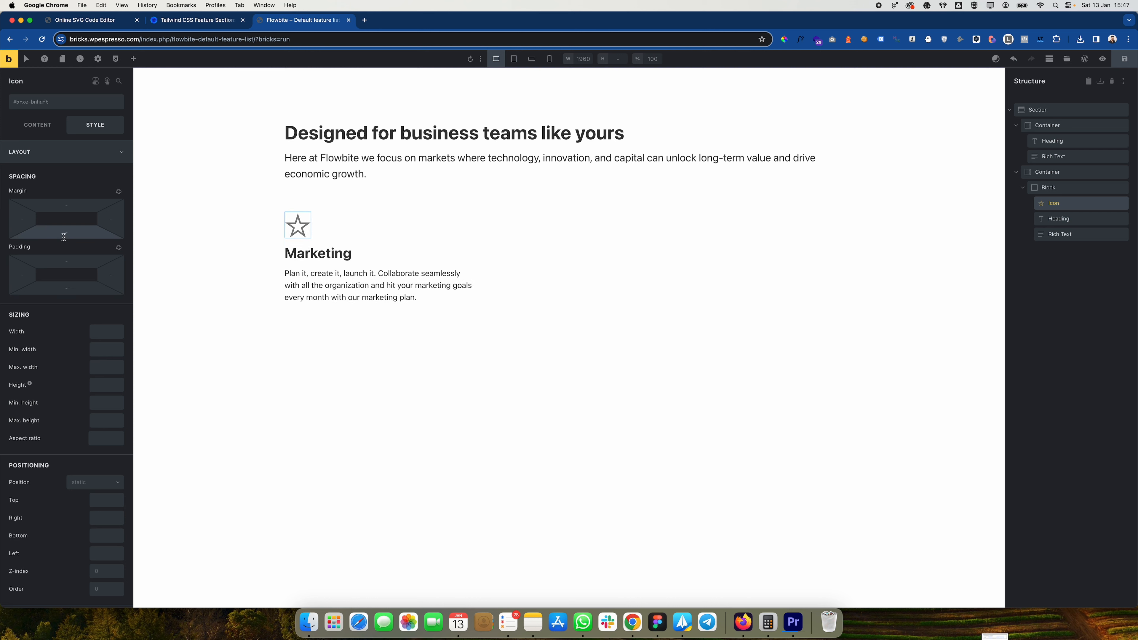
pyautogui.click(67, 232)
pyautogui.click(37, 278)
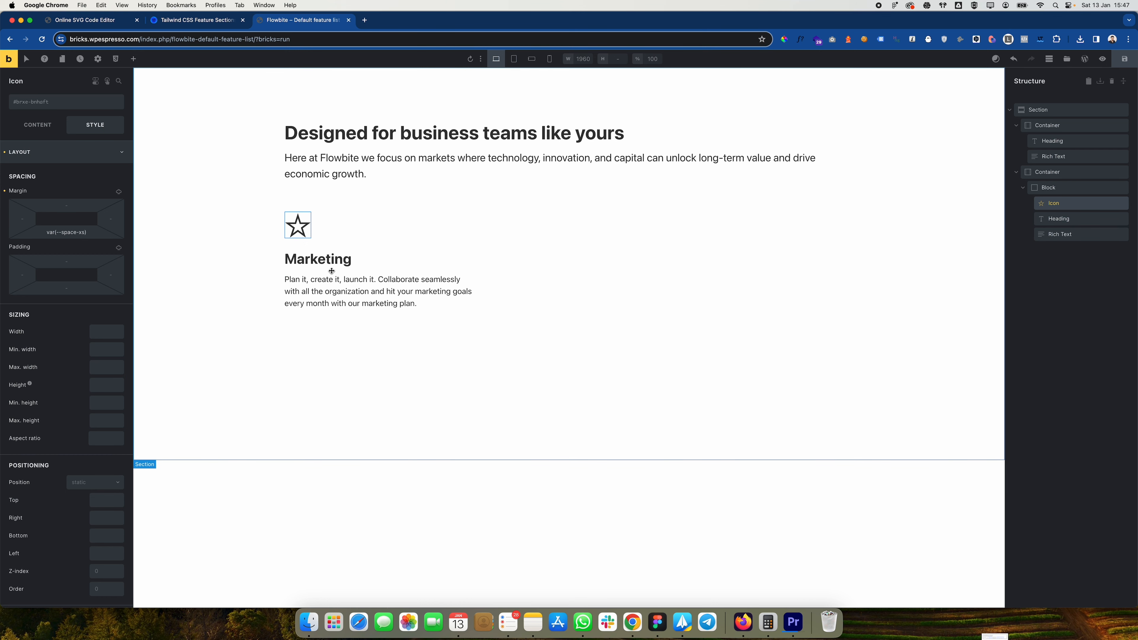
pyautogui.click(419, 245)
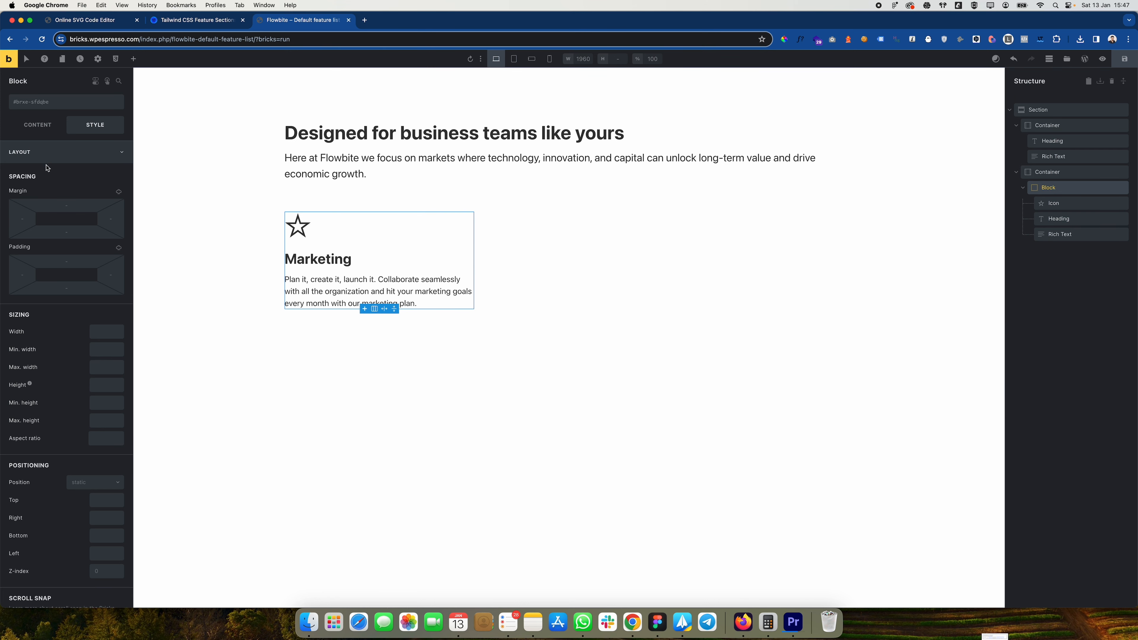
pyautogui.click(38, 126)
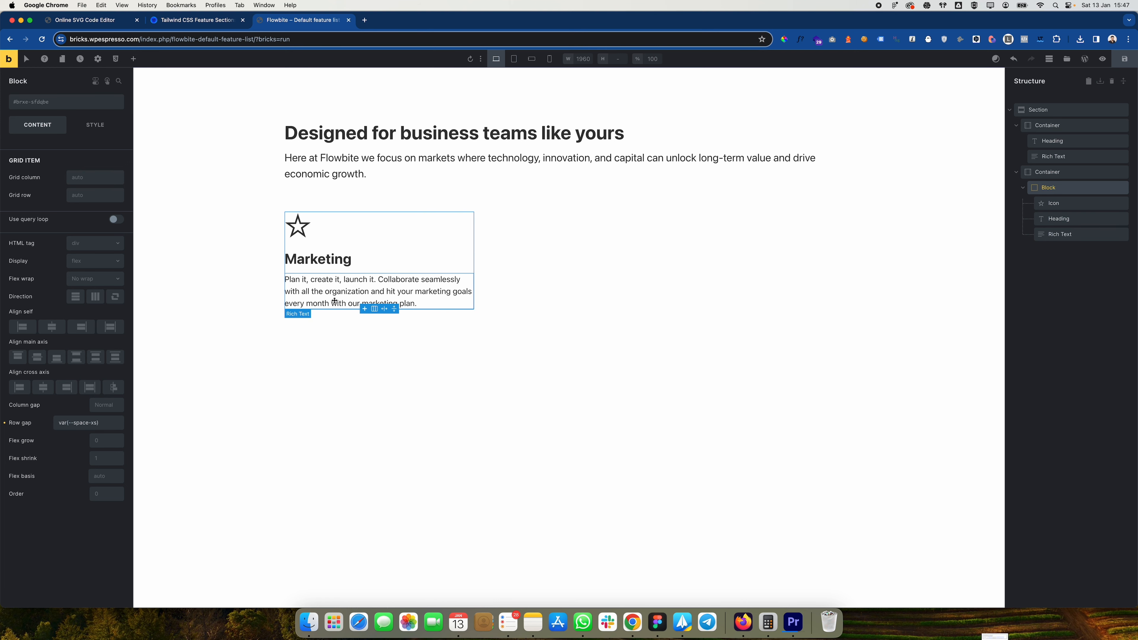
pyautogui.click(62, 104)
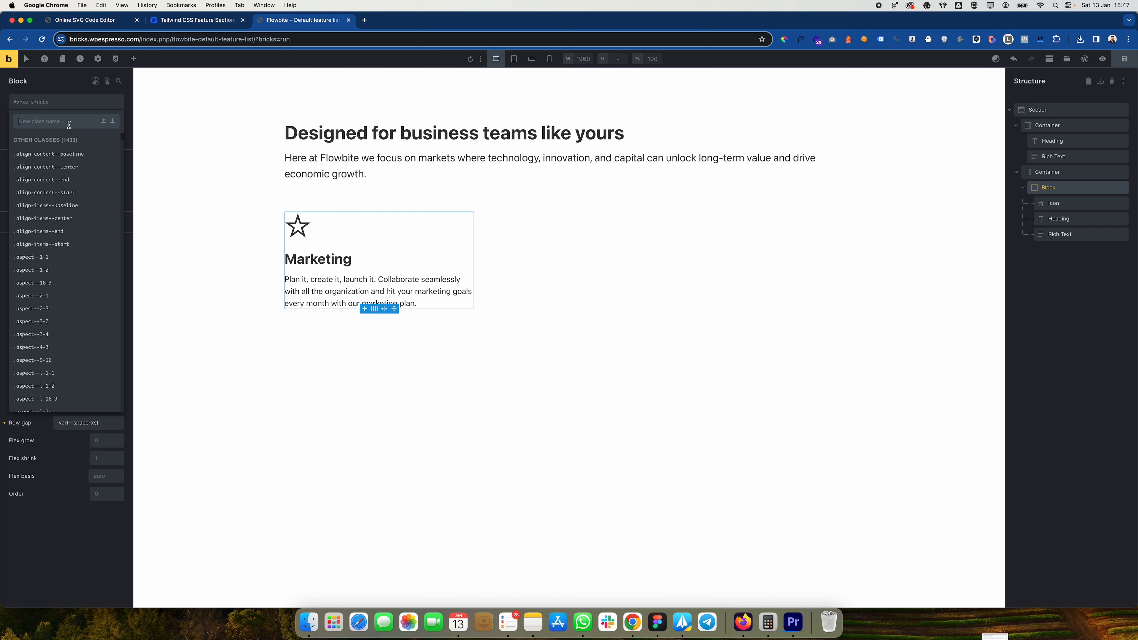
pyautogui.click(8, 121)
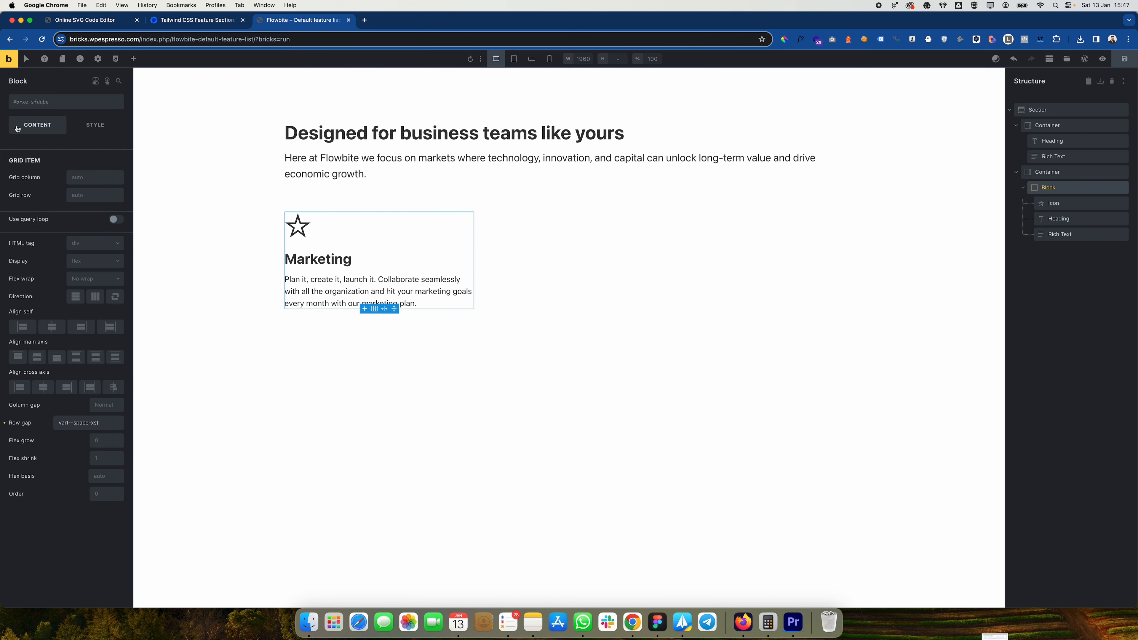
# Step: Create the class .wp-icon-card1 on the Marketing star icon, and return to the icon's ID-level settings
pyautogui.click(297, 230)
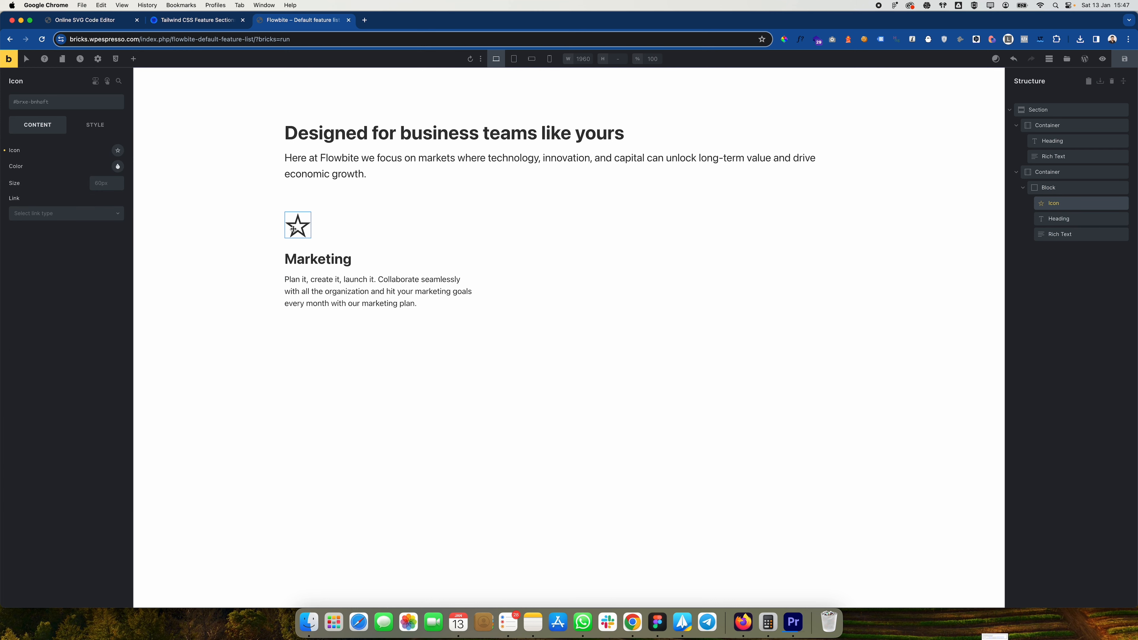
pyautogui.click(41, 103)
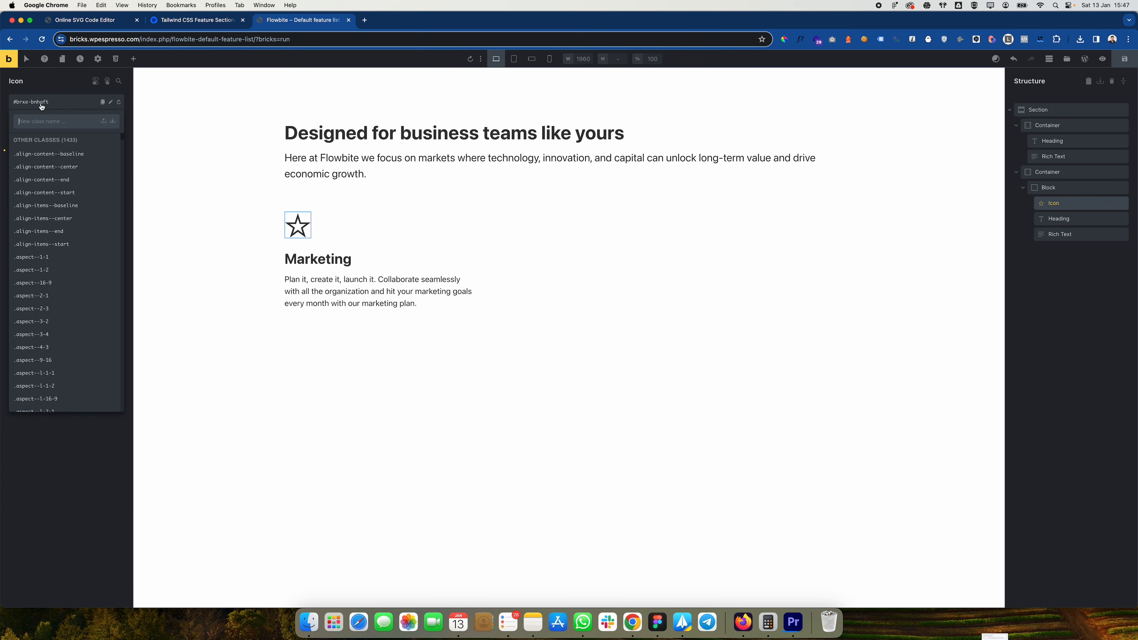
pyautogui.write('.wp-icon-card1')
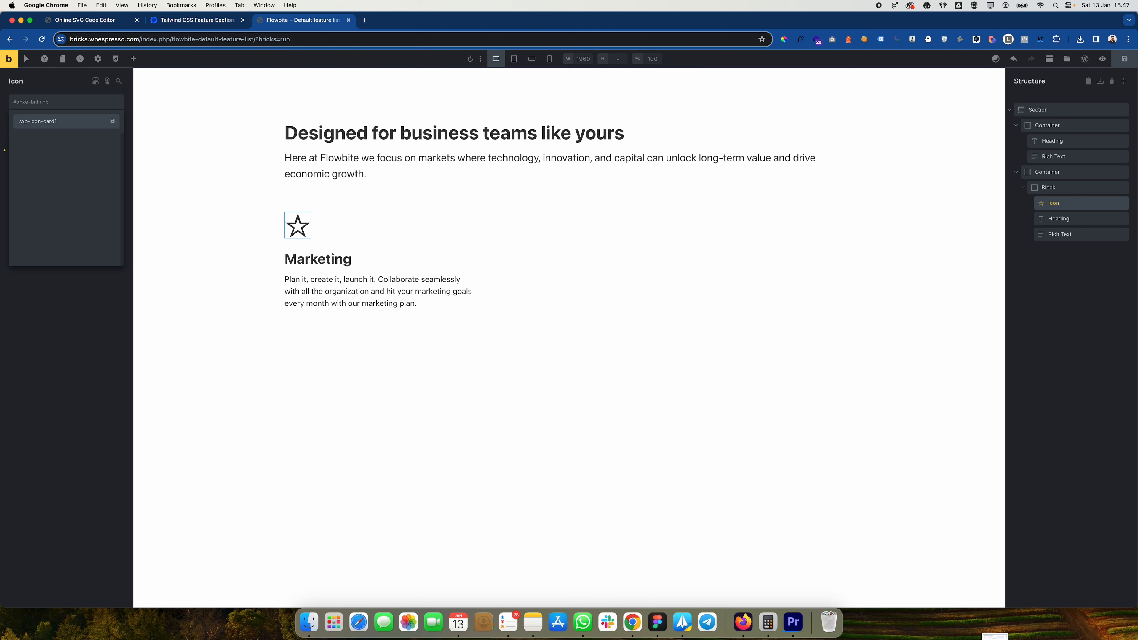
pyautogui.press('Return')
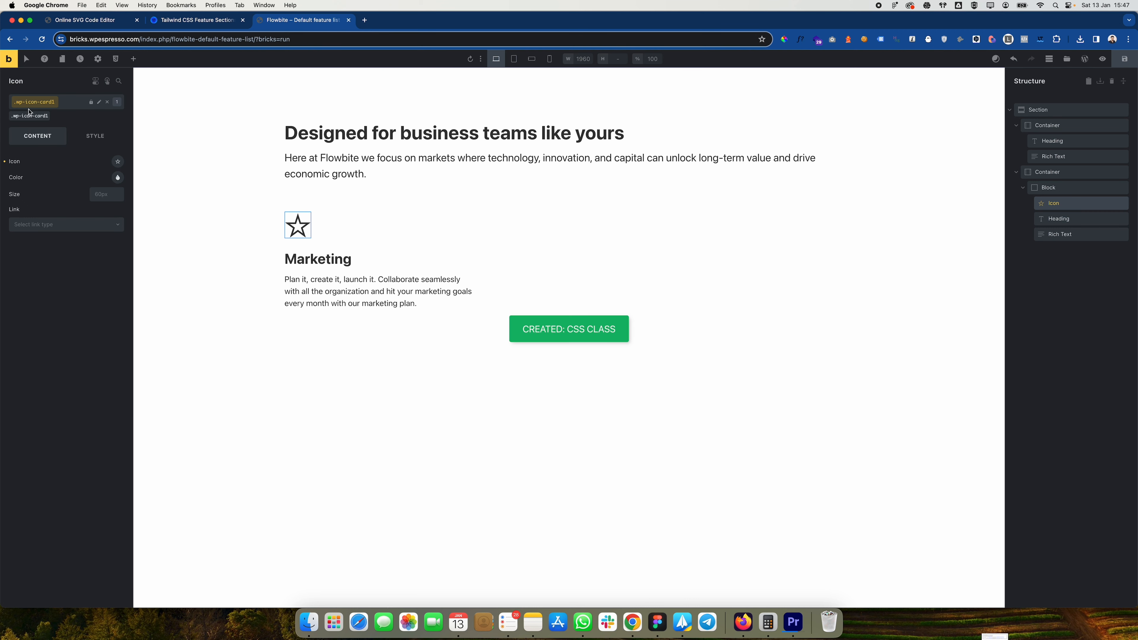
pyautogui.click(107, 103)
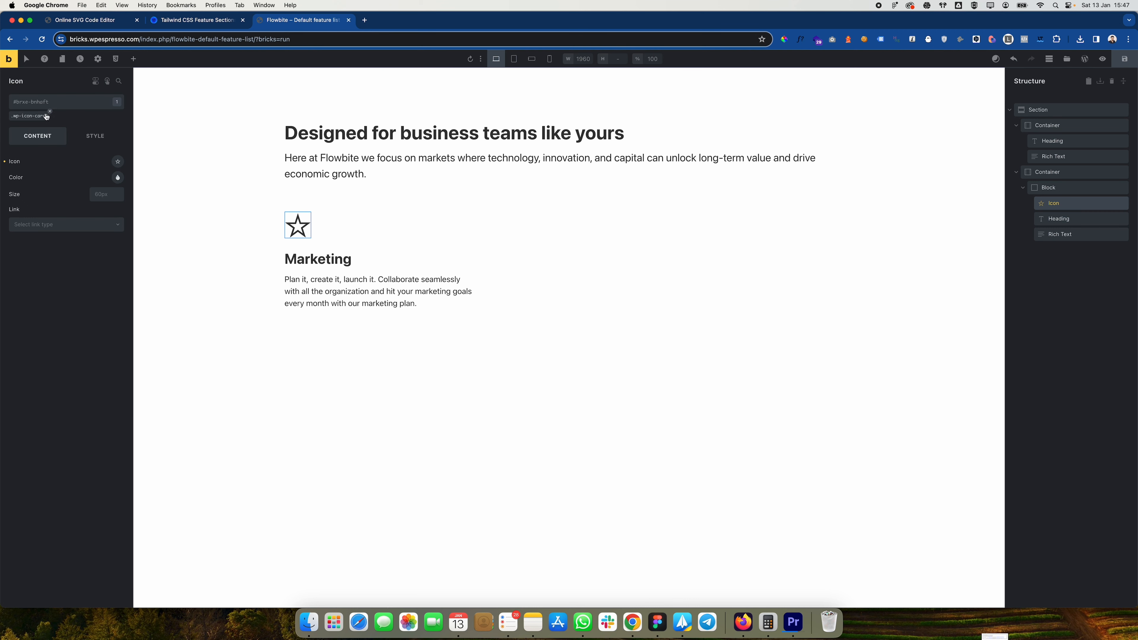
# Step: Create the class .wp-title-card1 on the Marketing heading
pyautogui.click(318, 259)
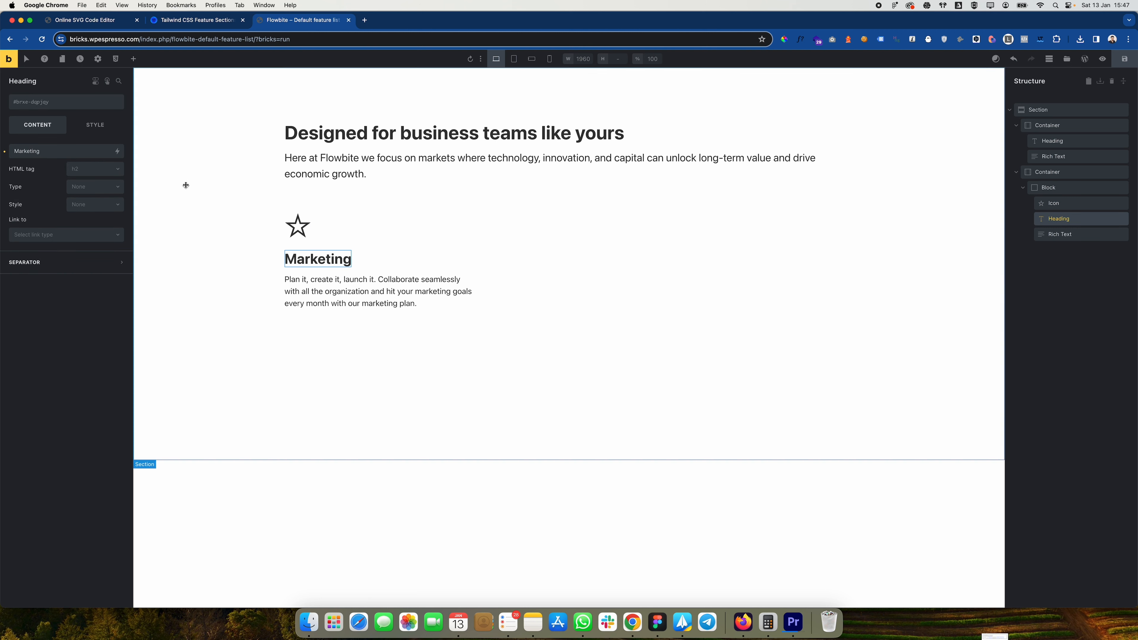
pyautogui.click(43, 104)
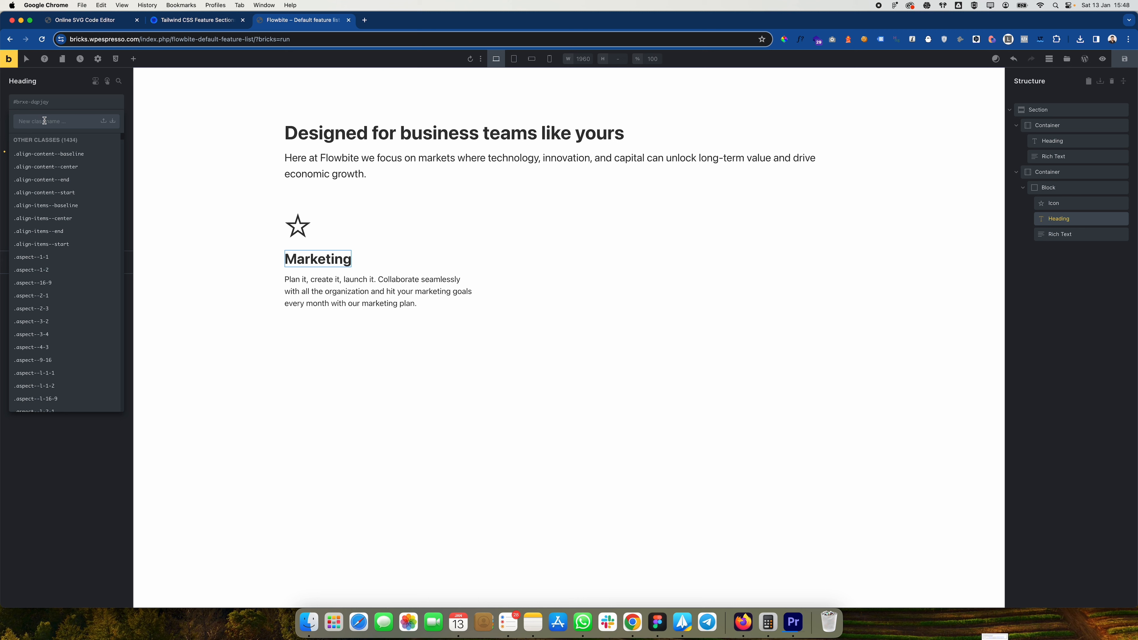
pyautogui.write('.wp-title')
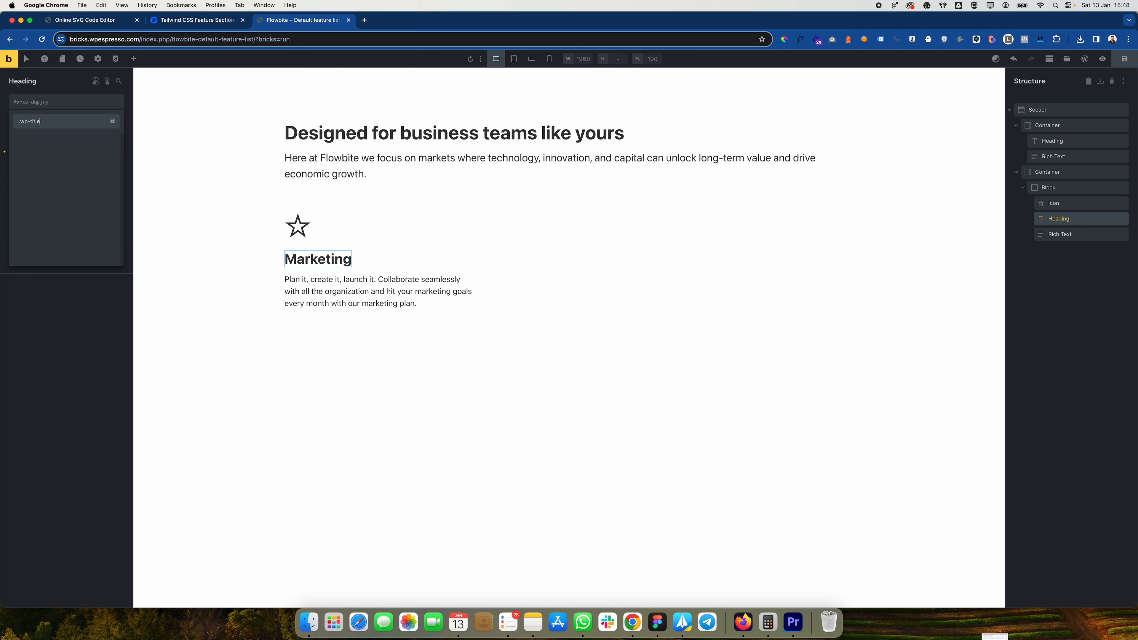
pyautogui.write('-card1')
pyautogui.press('Return')
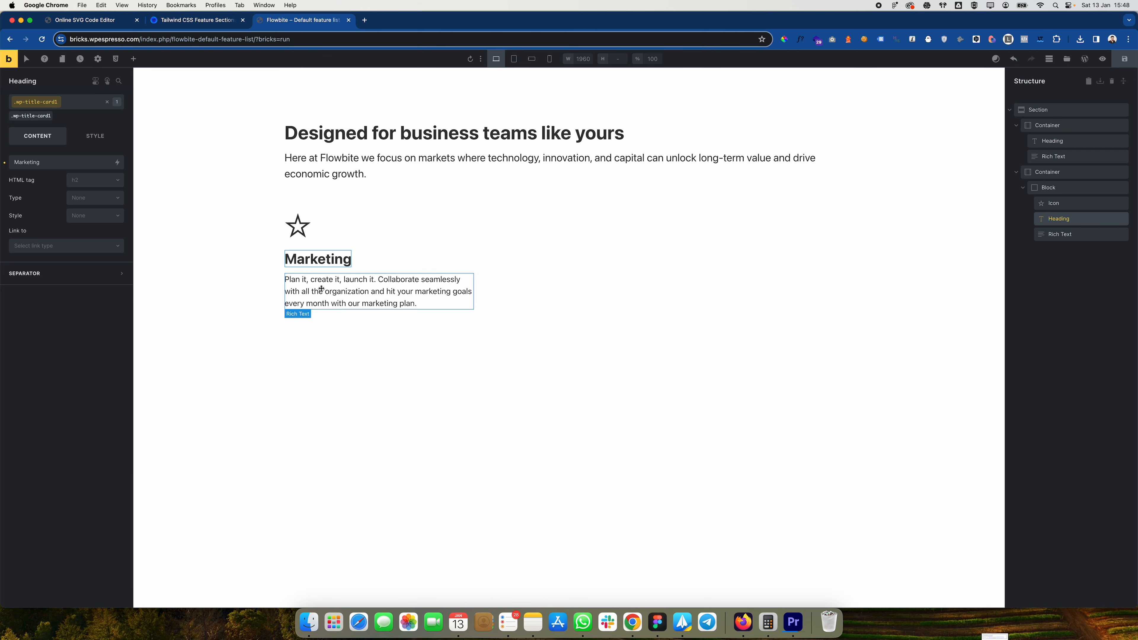
# Step: Create the class .wp-description-card1 on the Marketing description text
pyautogui.click(331, 297)
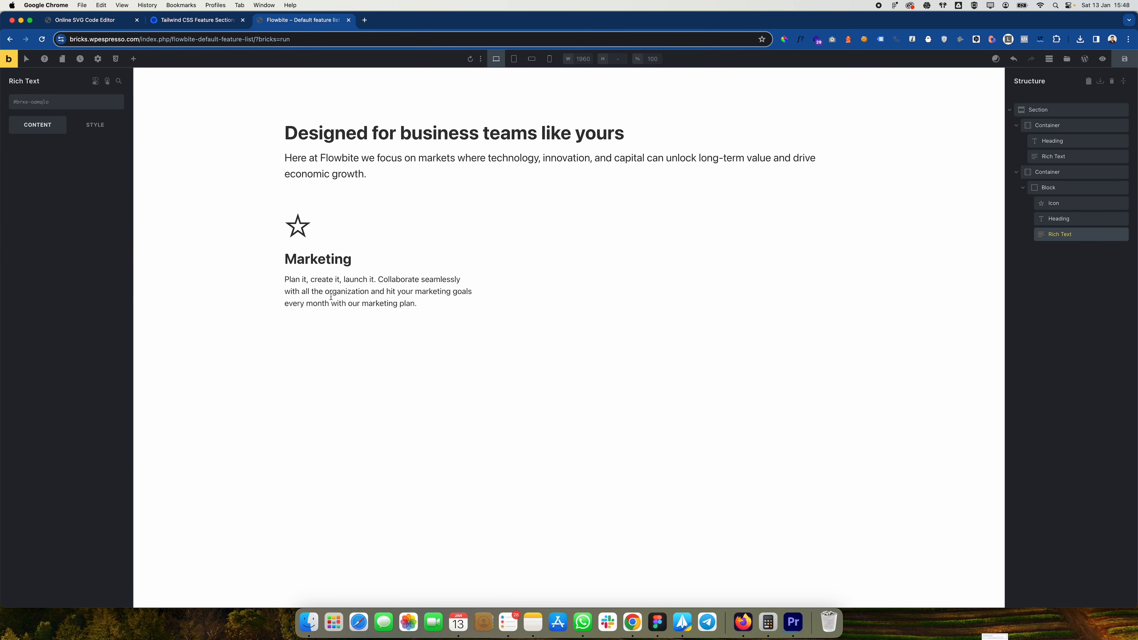
pyautogui.click(38, 106)
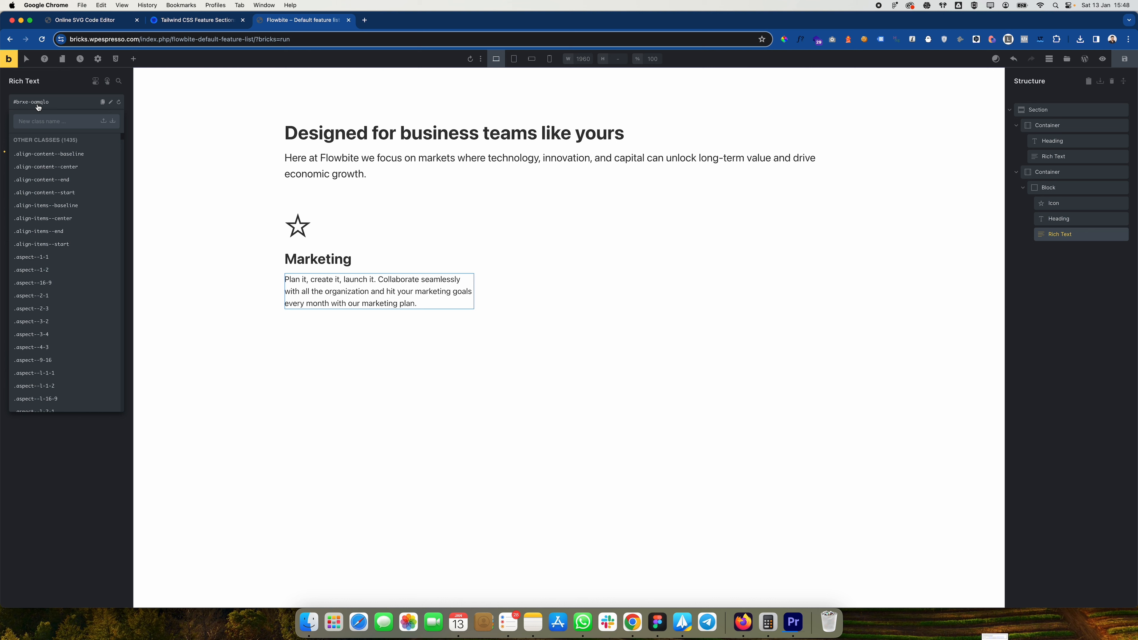
pyautogui.write('.')
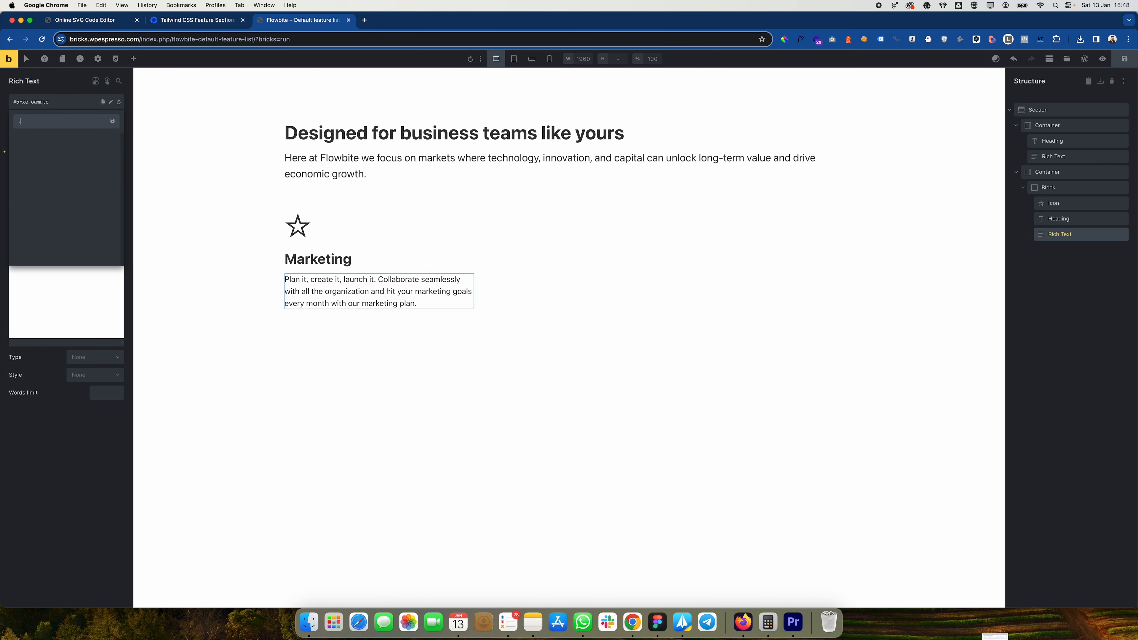
pyautogui.write('wp-description-card1')
pyautogui.press('Return')
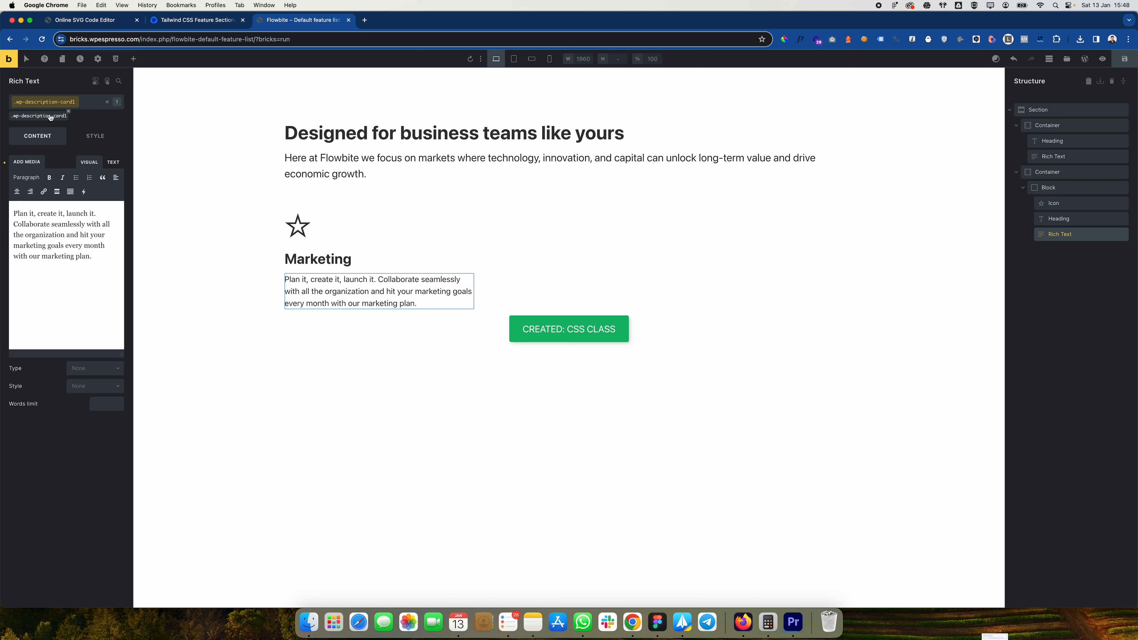
# Step: Review the class and ID settings of the Marketing star icon, heading and description text
pyautogui.click(297, 227)
pyautogui.click(328, 258)
pyautogui.click(330, 281)
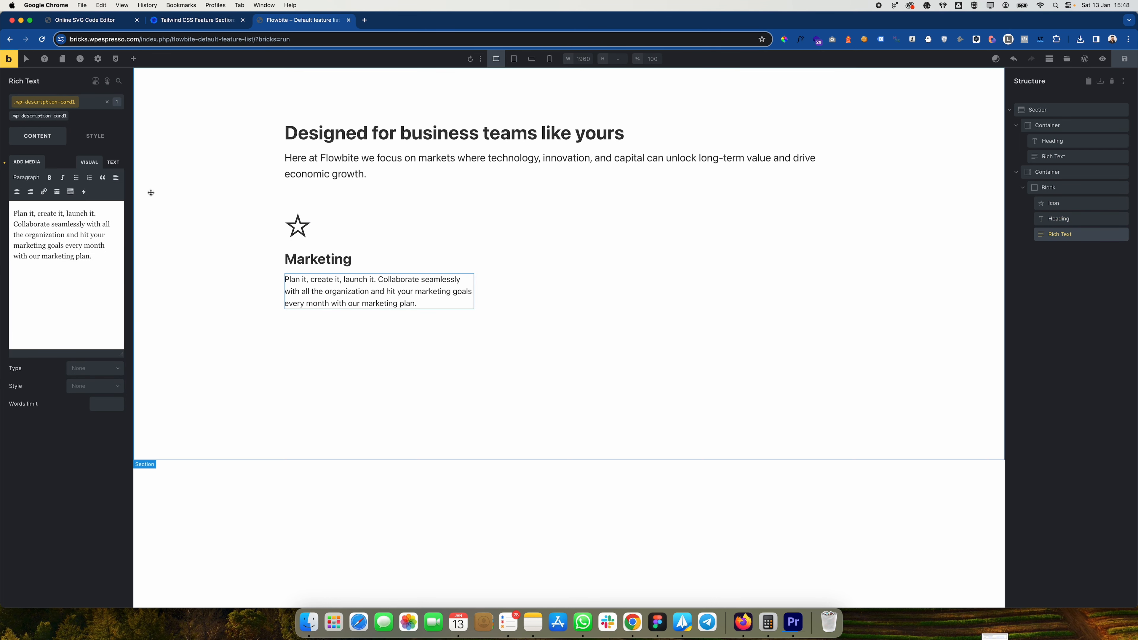
pyautogui.click(291, 258)
pyautogui.click(298, 226)
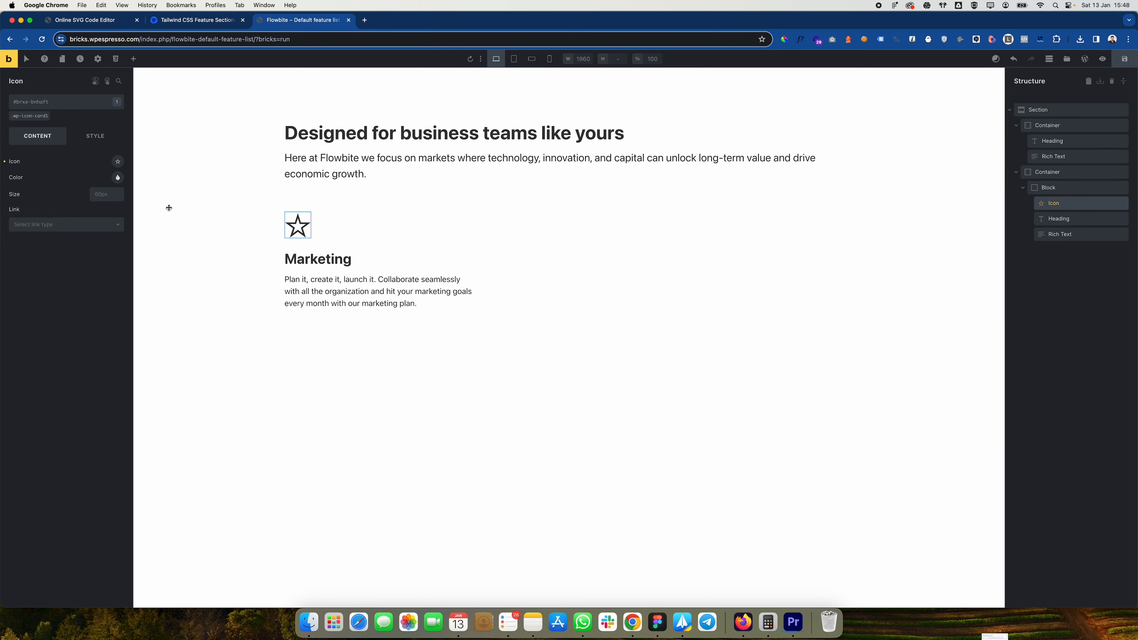
pyautogui.click(302, 258)
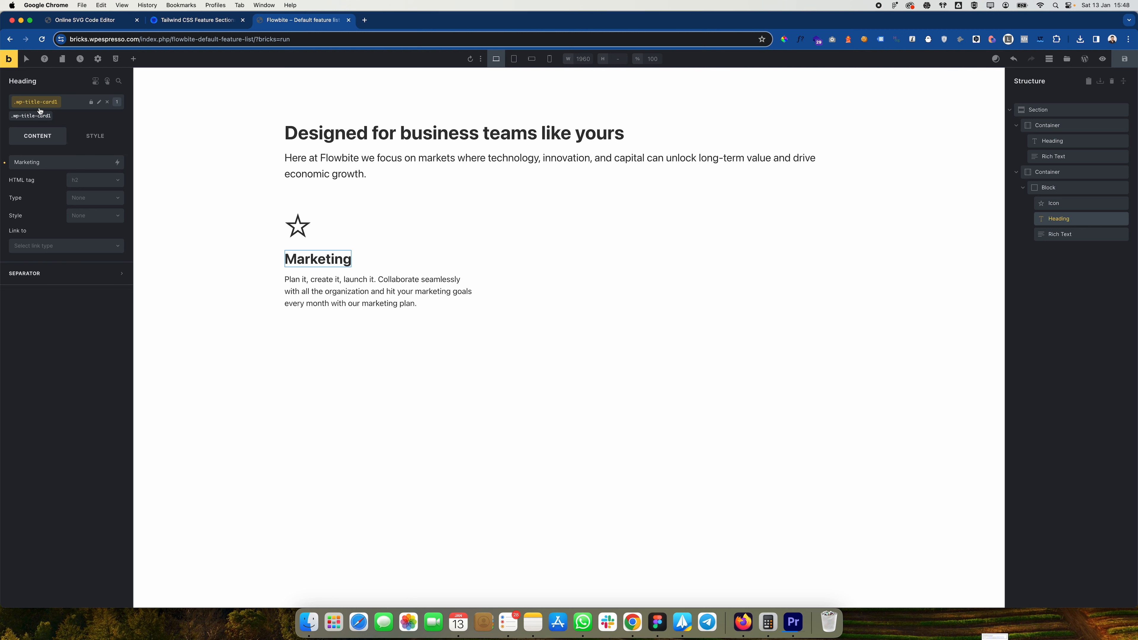
pyautogui.click(99, 144)
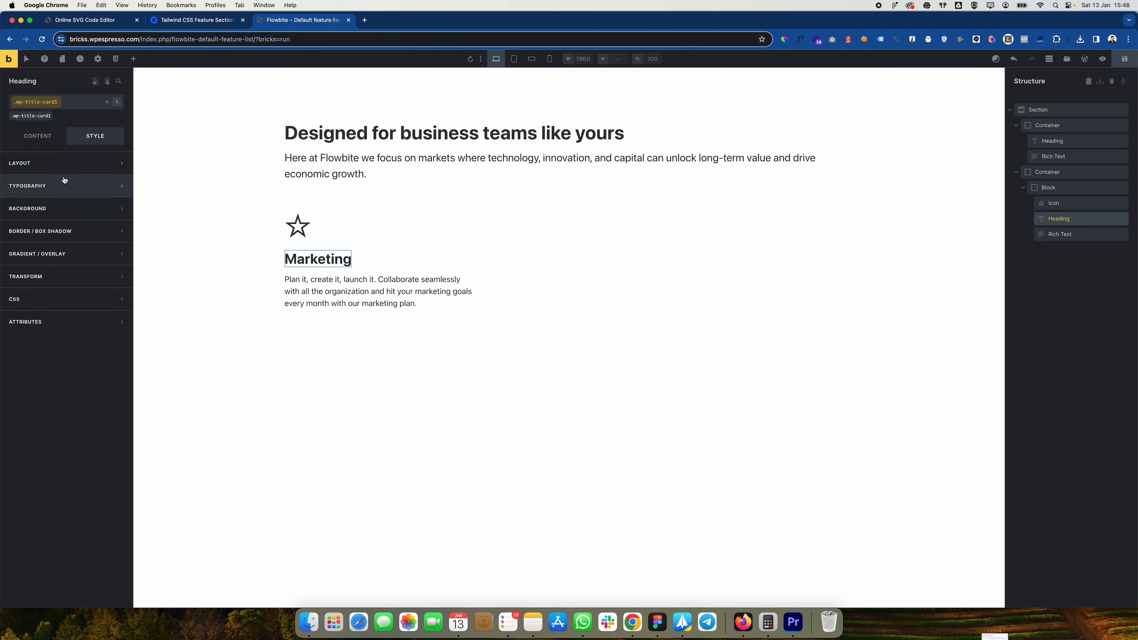
pyautogui.click(38, 136)
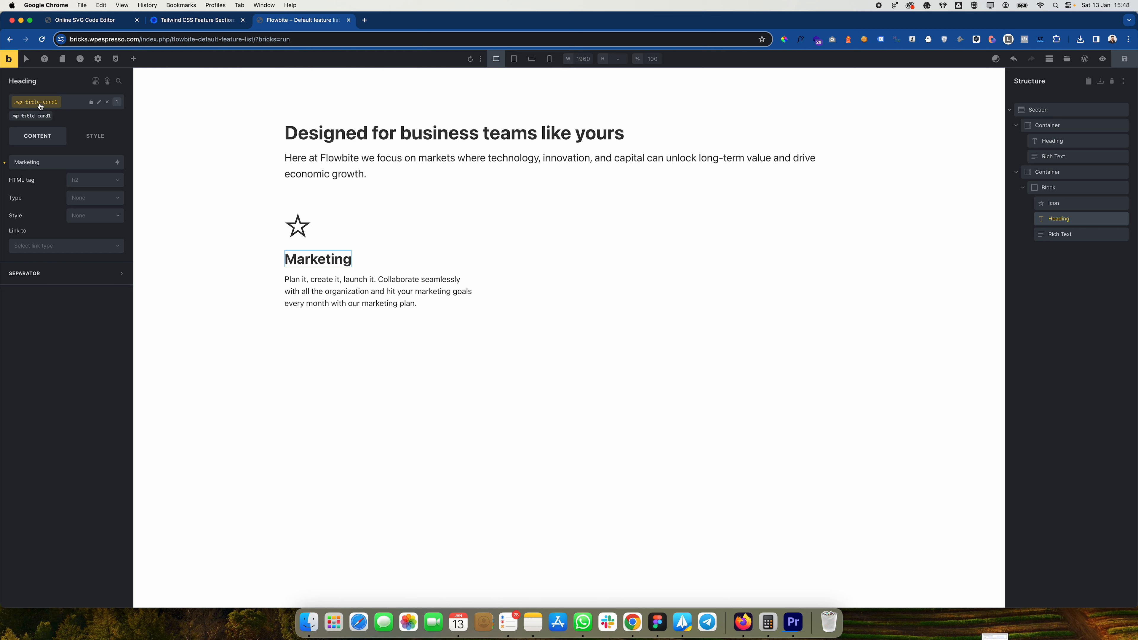
pyautogui.click(335, 287)
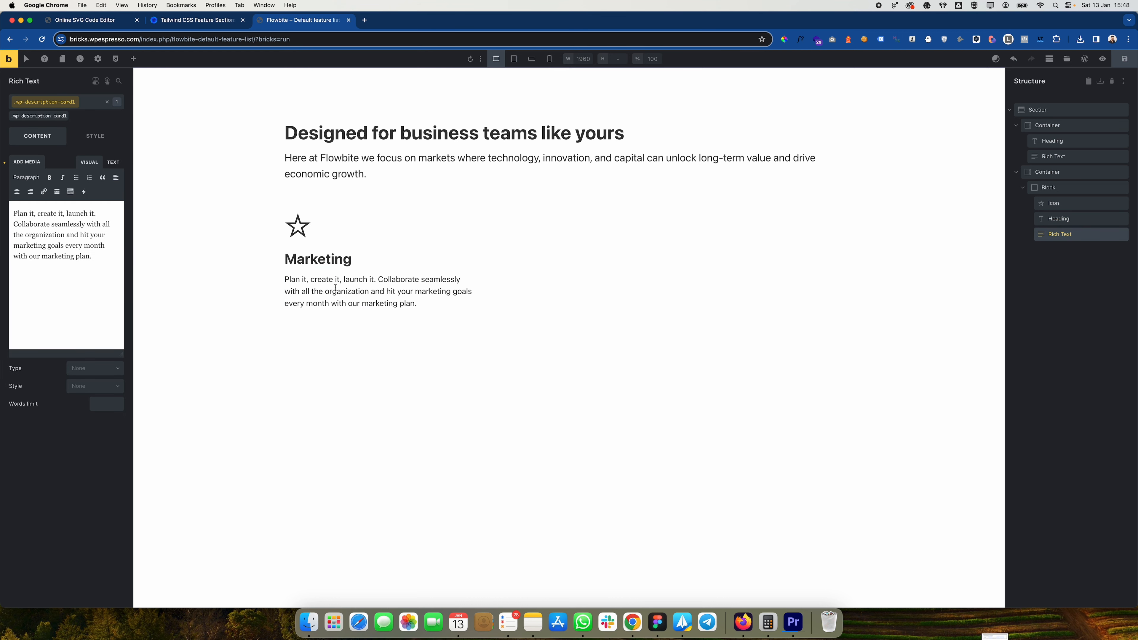
pyautogui.click(107, 102)
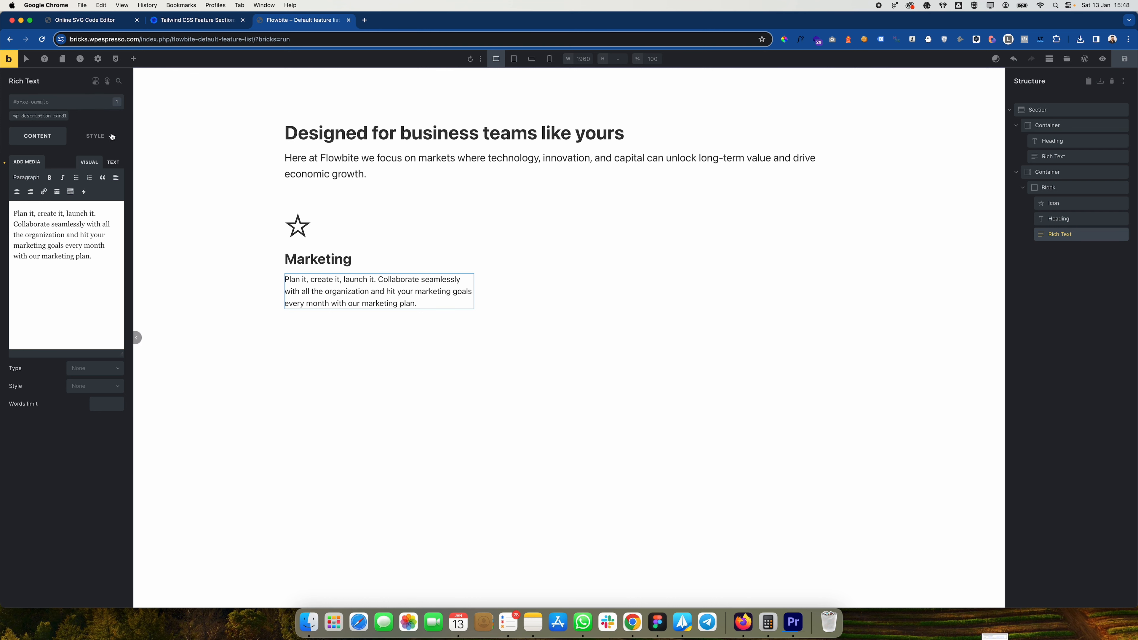
pyautogui.click(82, 138)
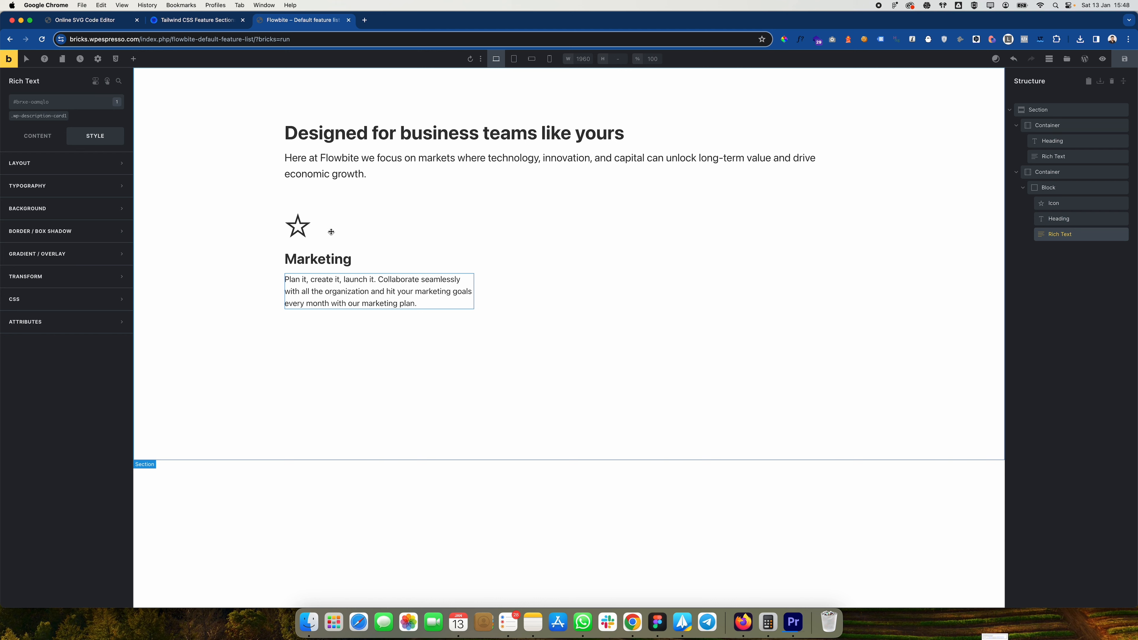
# Step: Create the class .wp-card1-wrap on the block that wraps the Marketing icon, heading and description
pyautogui.click(358, 227)
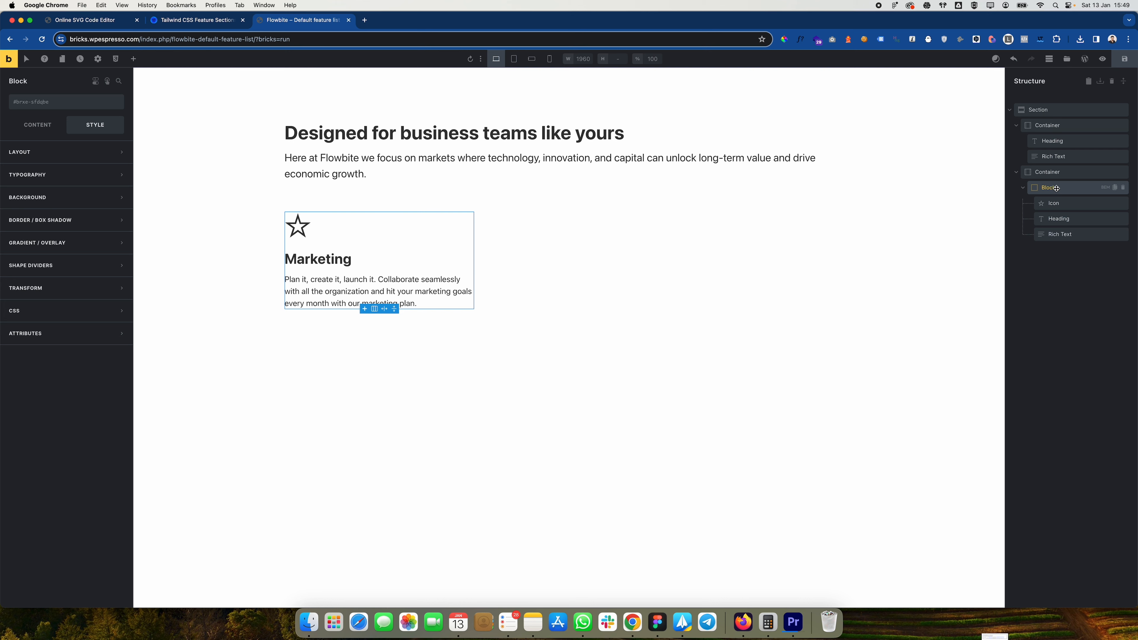
pyautogui.click(68, 103)
pyautogui.click(58, 107)
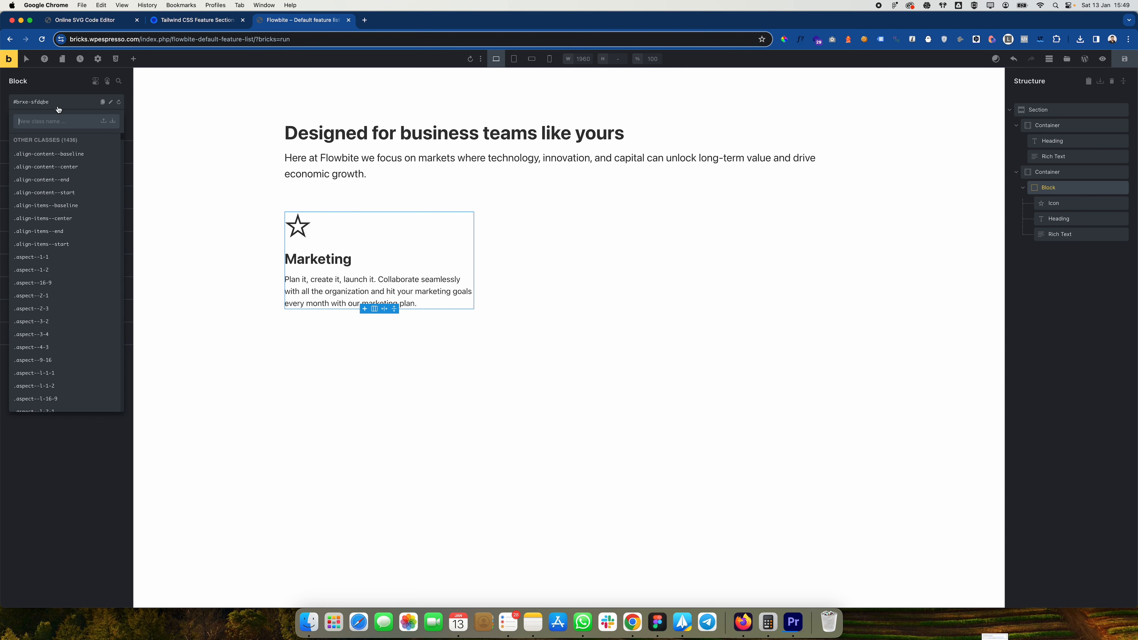
pyautogui.write('.wp')
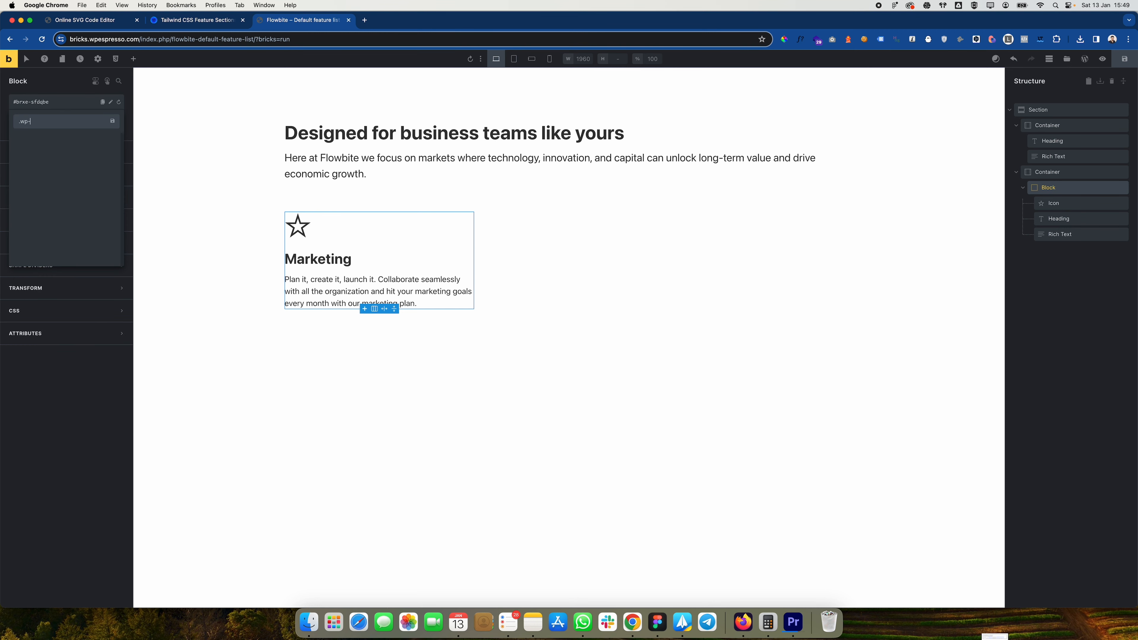
pyautogui.write('-bloc')
pyautogui.press('Return')
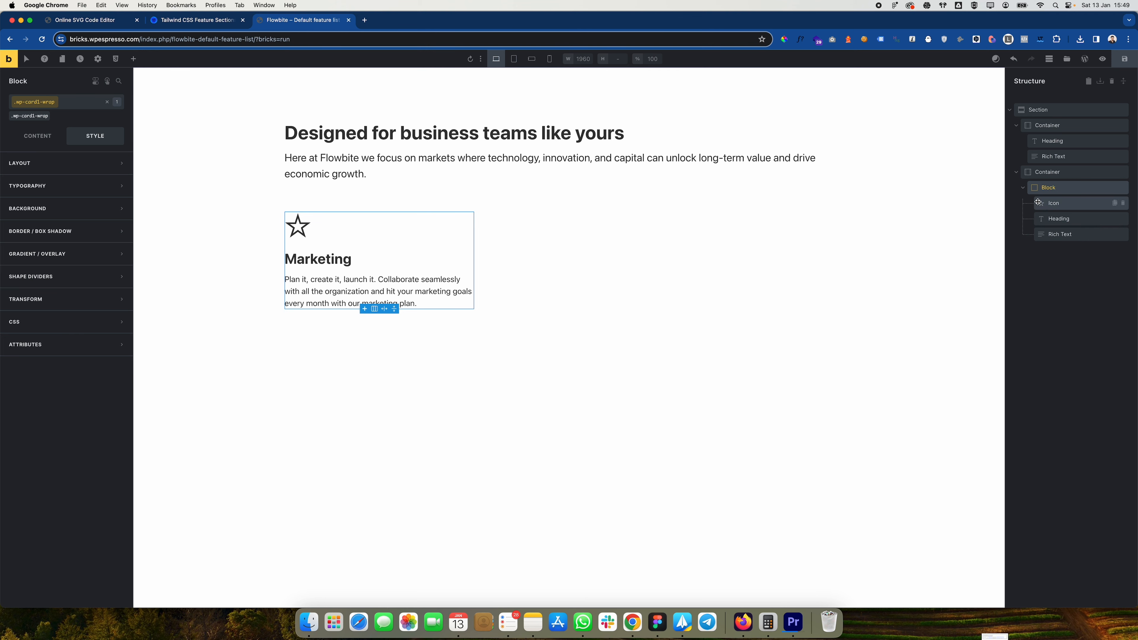
# Step: Collapse the Marketing block and duplicate it to fill a three-by-two grid of six blocks, deleting the surplus seventh
pyautogui.click(1023, 188)
pyautogui.click(1023, 189)
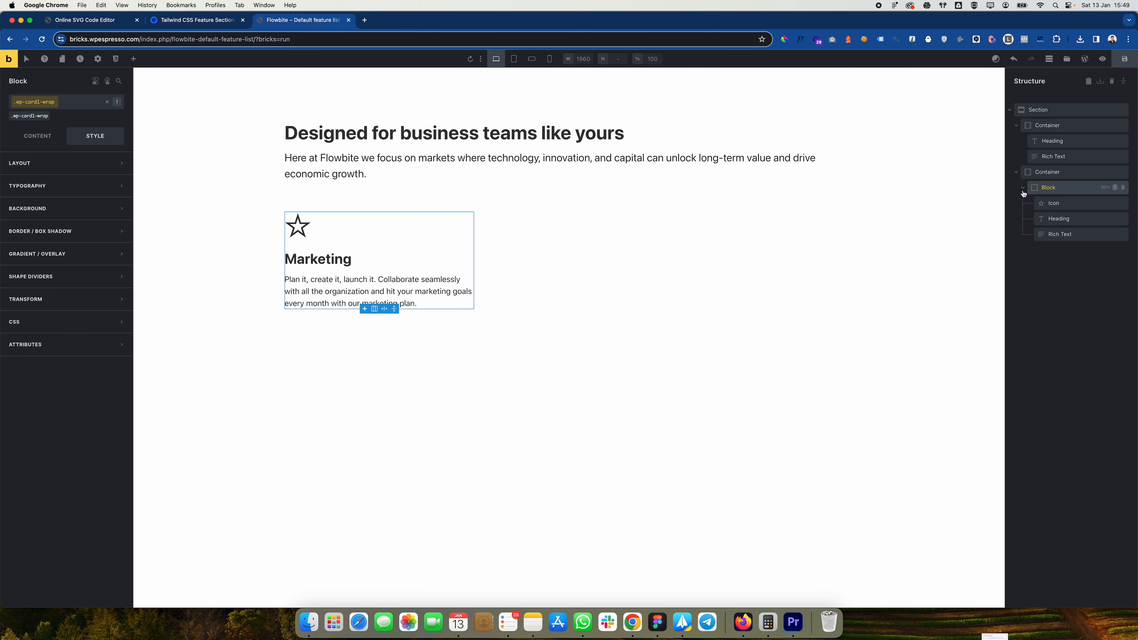
pyautogui.click(1023, 189)
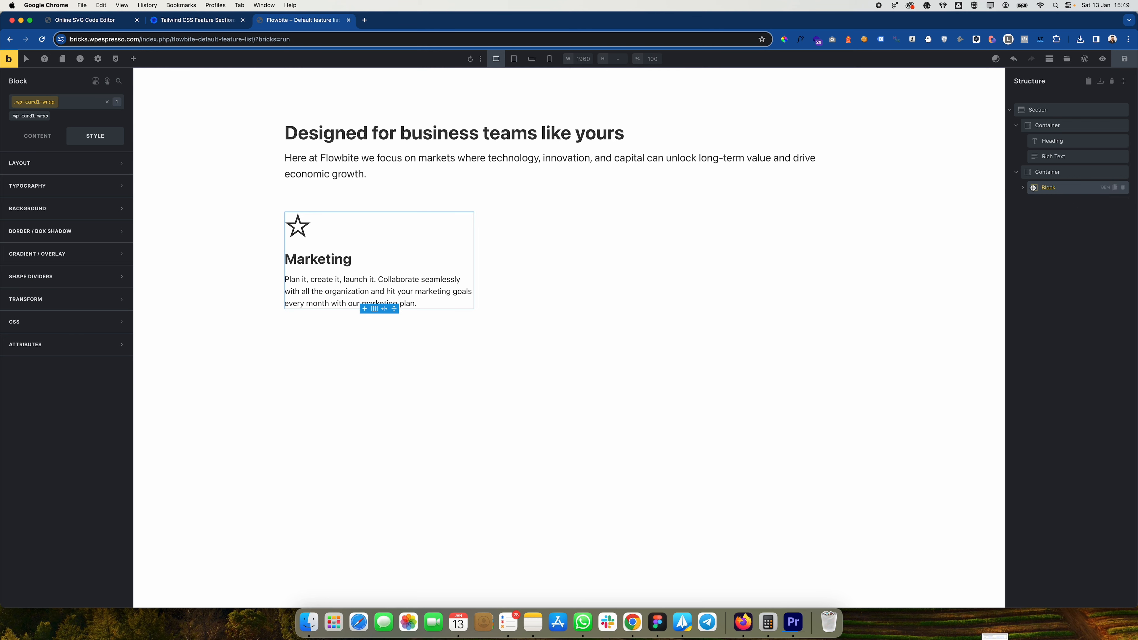
pyautogui.click(1116, 188)
pyautogui.click(1116, 188)
pyautogui.click(1115, 189)
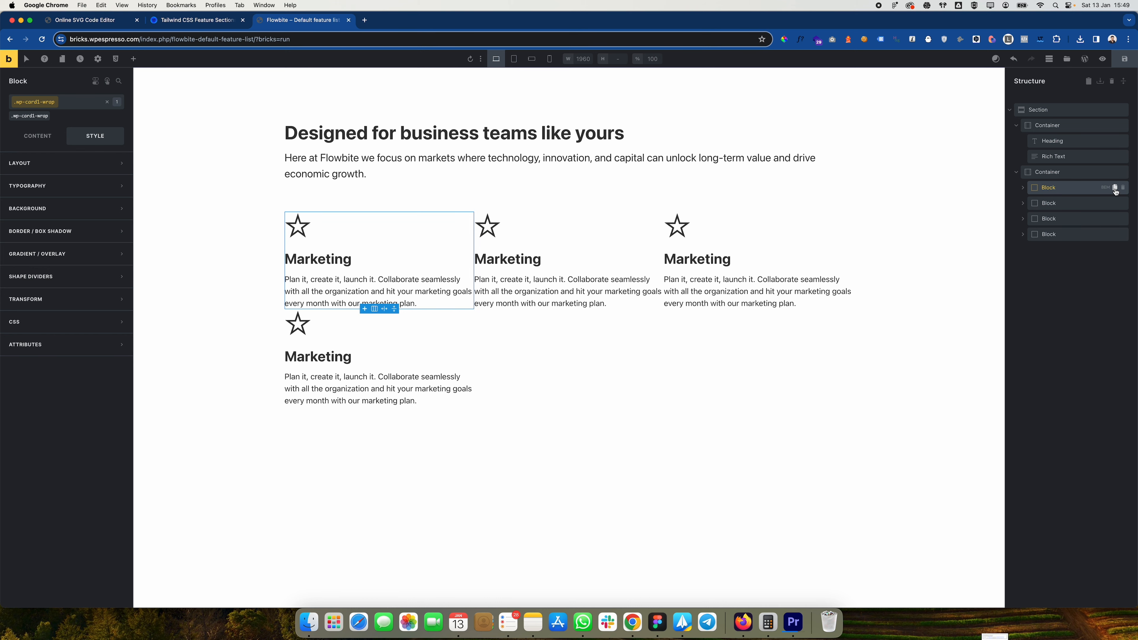
pyautogui.click(1115, 189)
pyautogui.click(1115, 188)
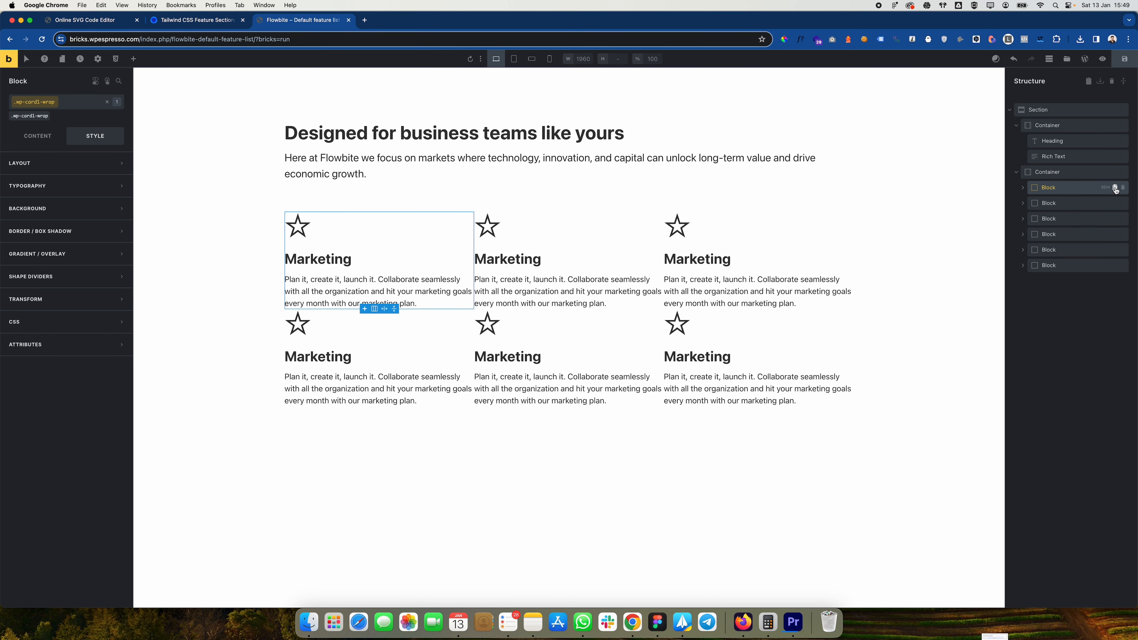
pyautogui.click(1115, 188)
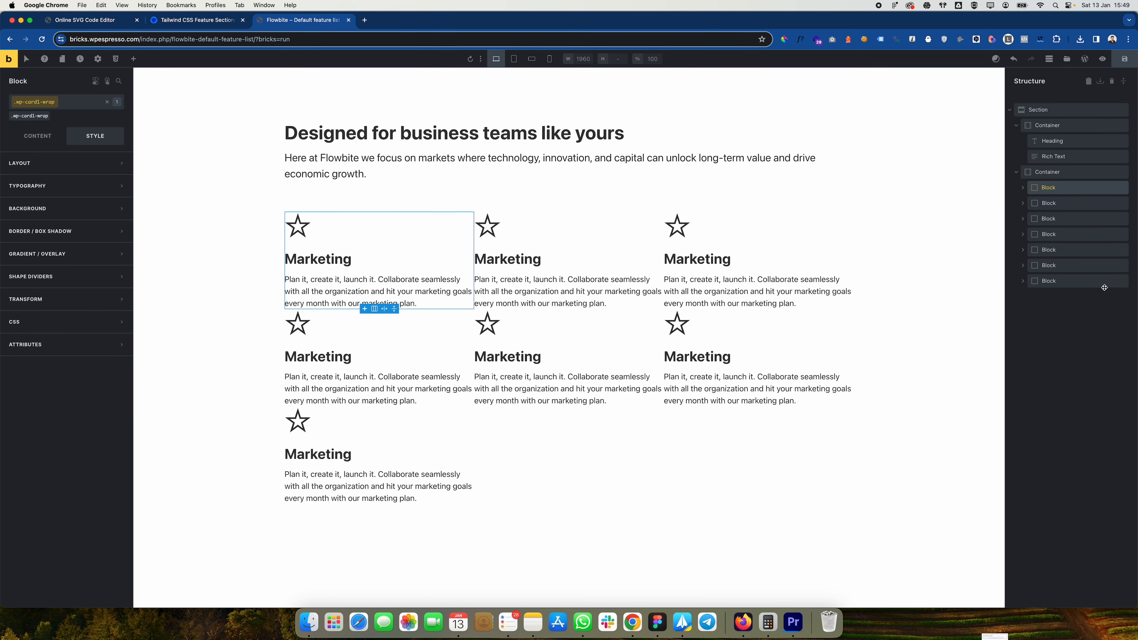
pyautogui.click(1121, 281)
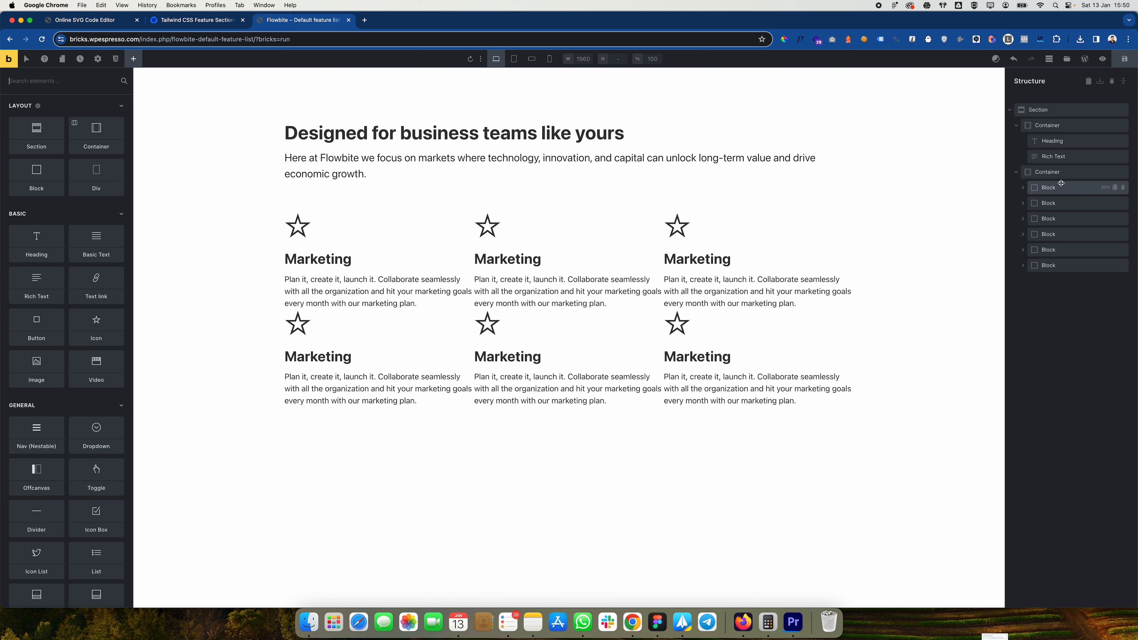
# Step: Set the gap of the grid container holding the six Marketing blocks to var(--space-m)
pyautogui.click(1056, 176)
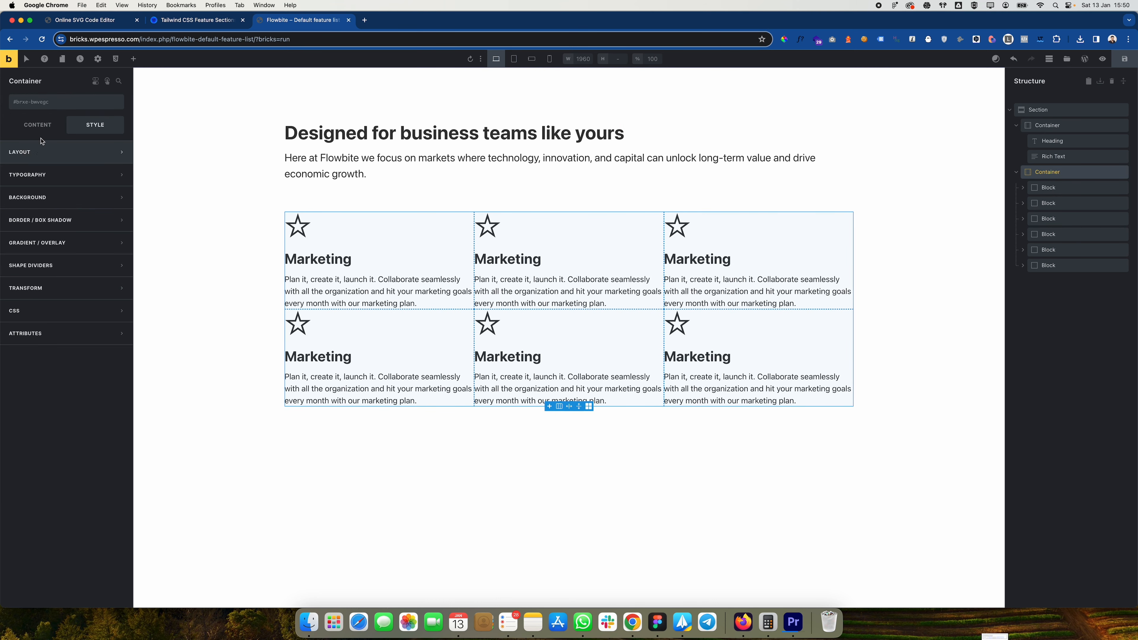
pyautogui.click(43, 128)
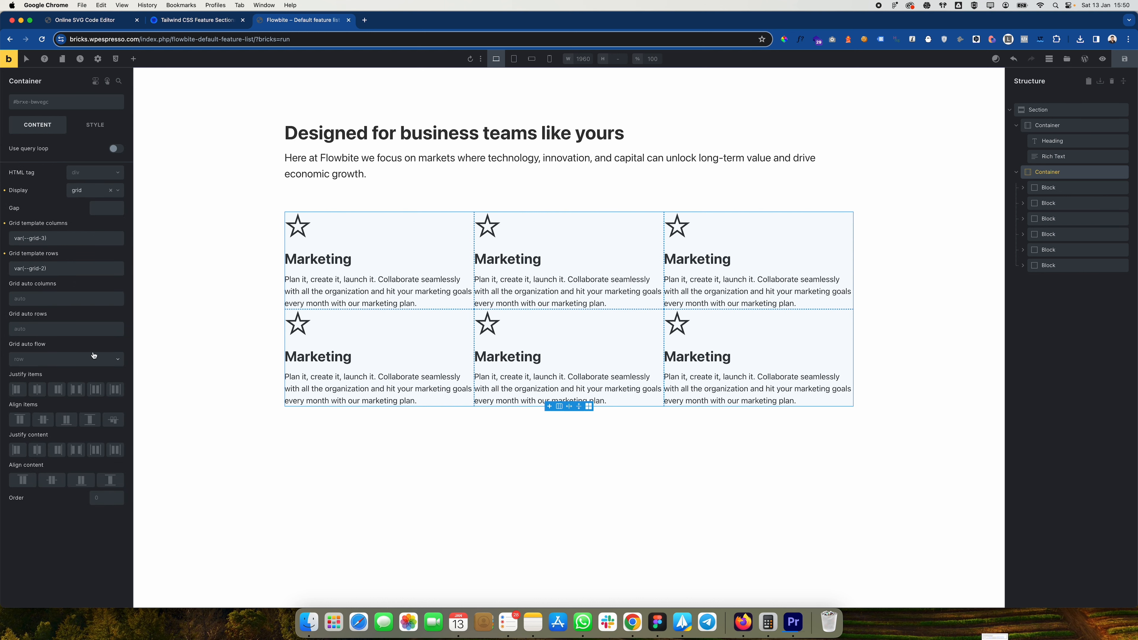
pyautogui.rightClick(101, 211)
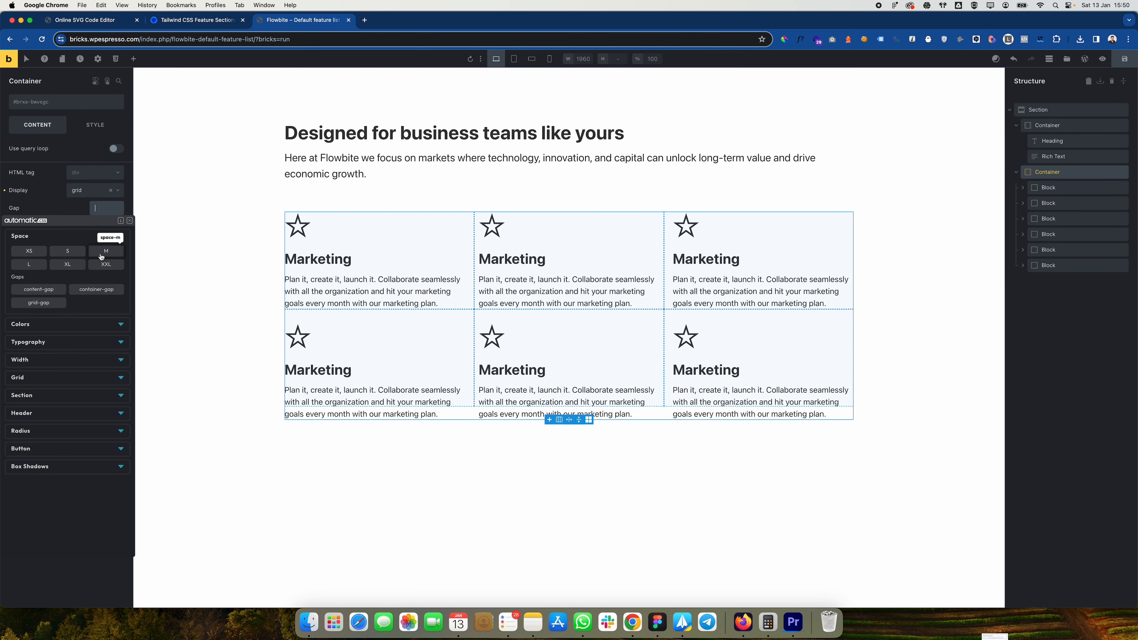
pyautogui.click(103, 257)
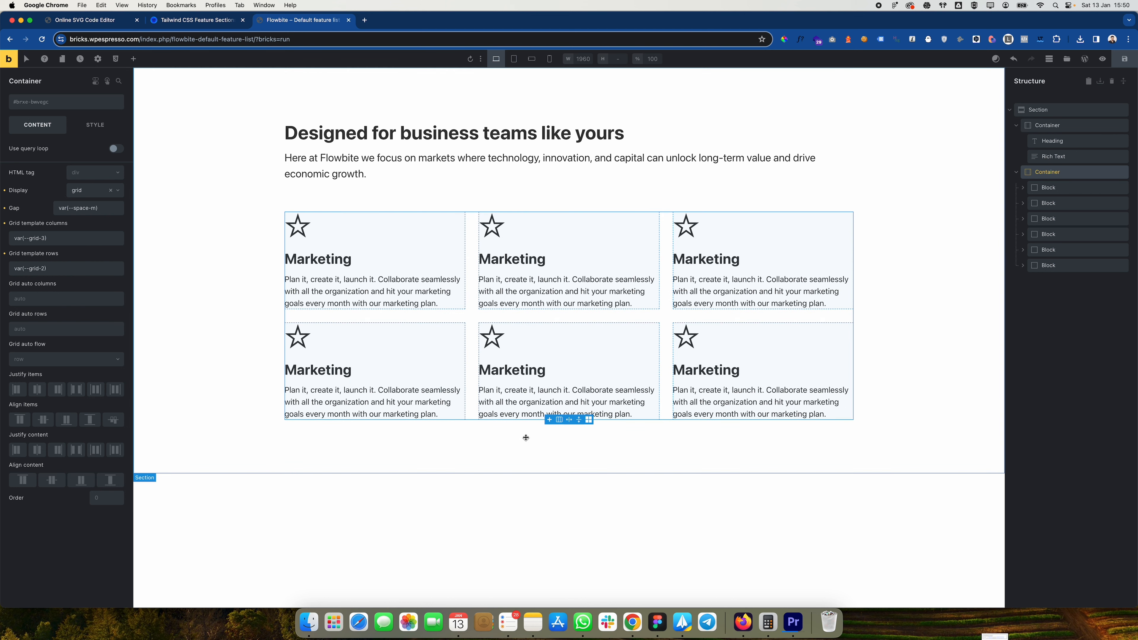
# Step: Compare the spacing and heading sizes of the Marketing grid with the Flowbite Default feature list example
pyautogui.click(927, 224)
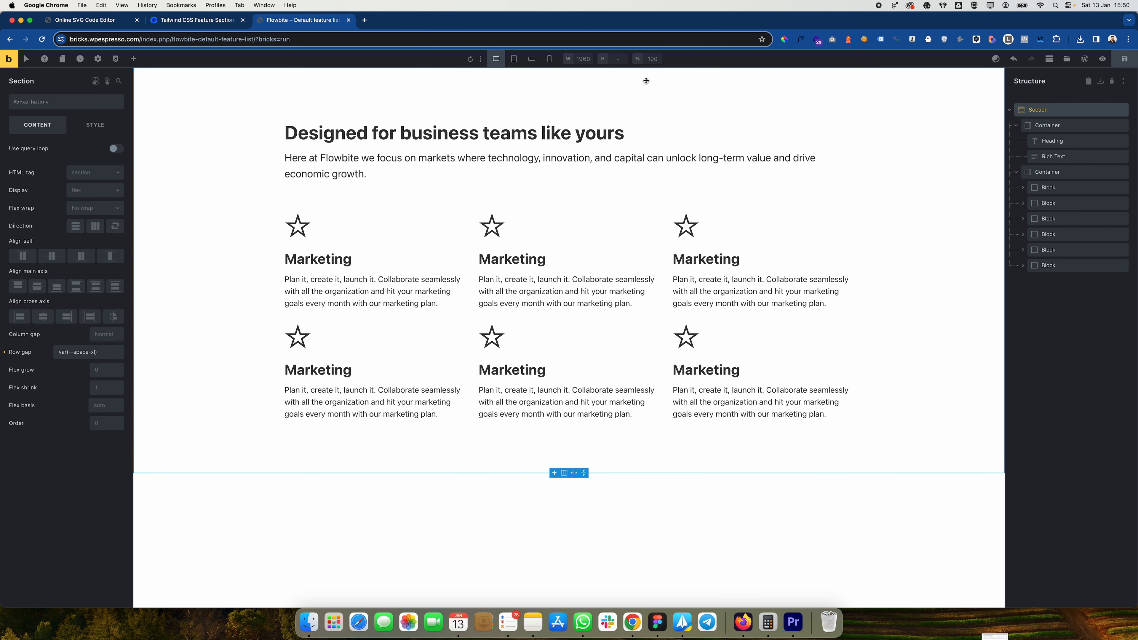
pyautogui.hotkey('ctrl', 'shift', 'Tab')
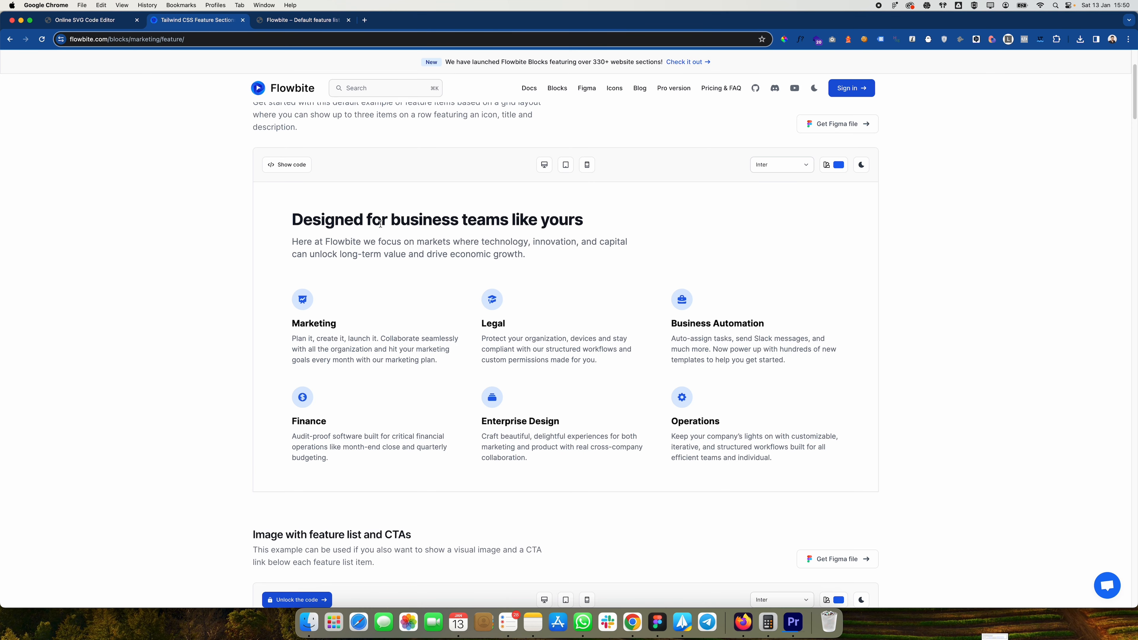
pyautogui.hotkey('ctrl', 'Tab')
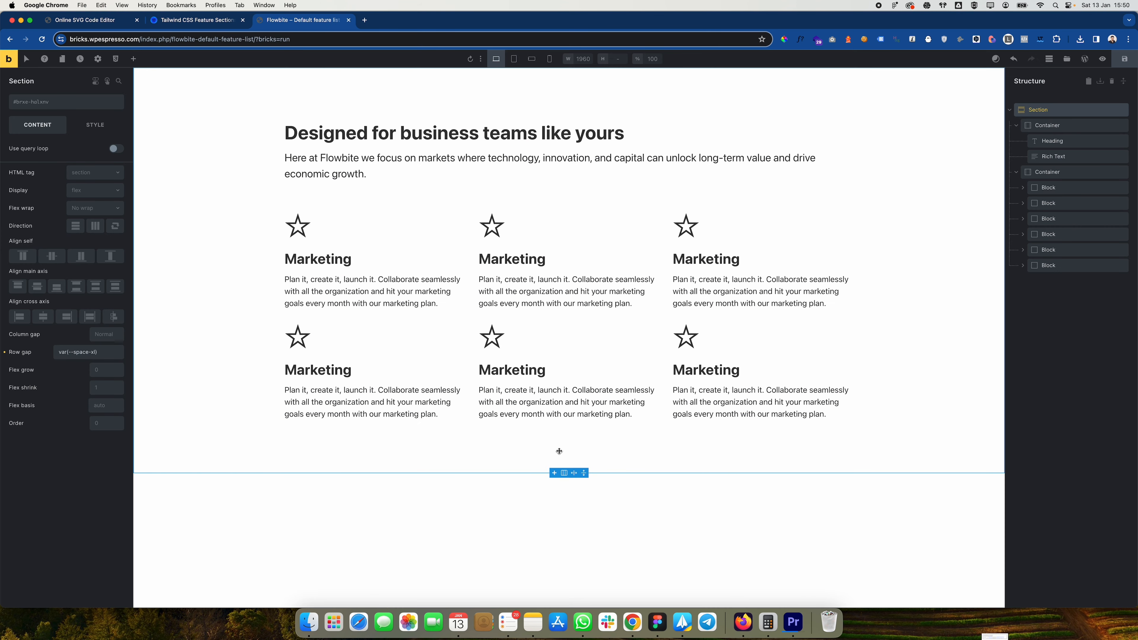
pyautogui.hotkey('ctrl', 'shift', 'Tab')
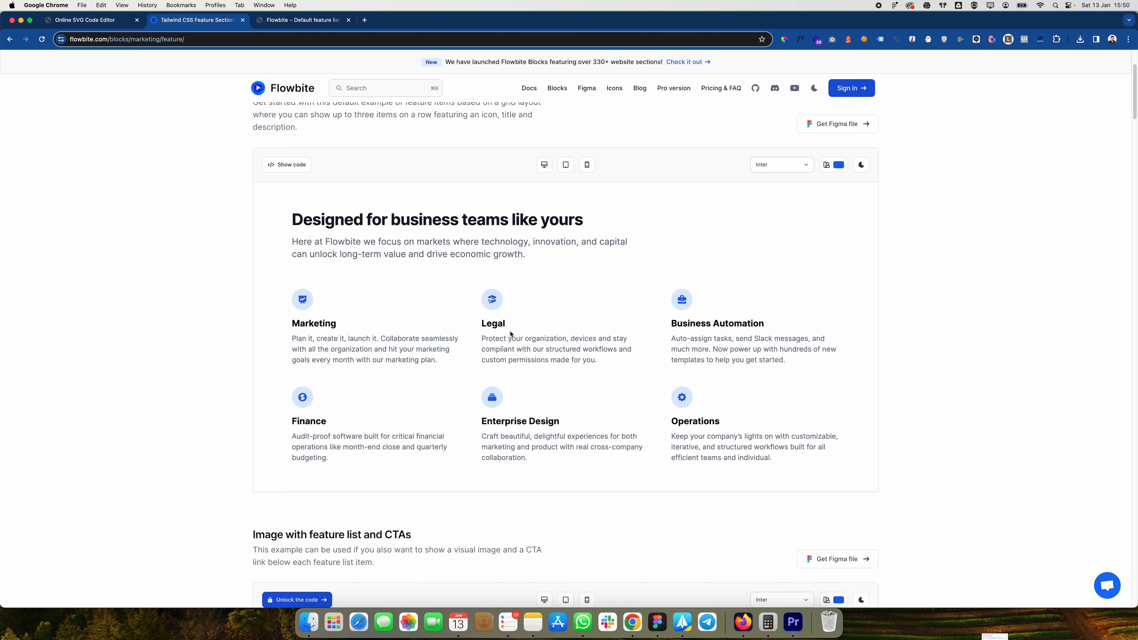
pyautogui.hotkey('ctrl', 'Tab')
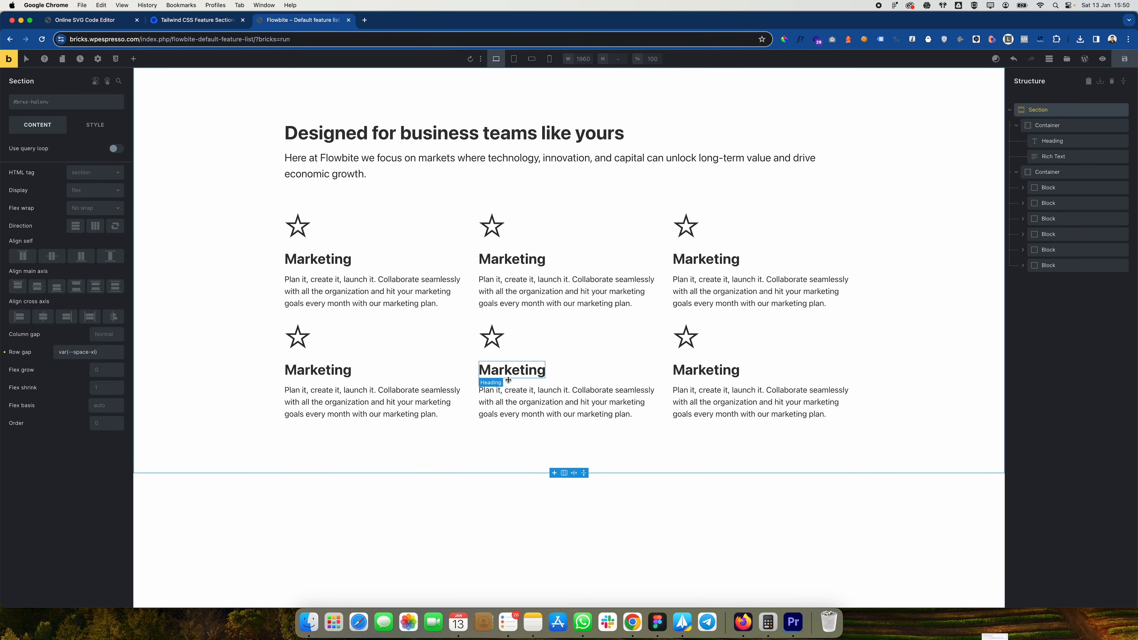
pyautogui.hotkey('ctrl', 'shift', 'Tab')
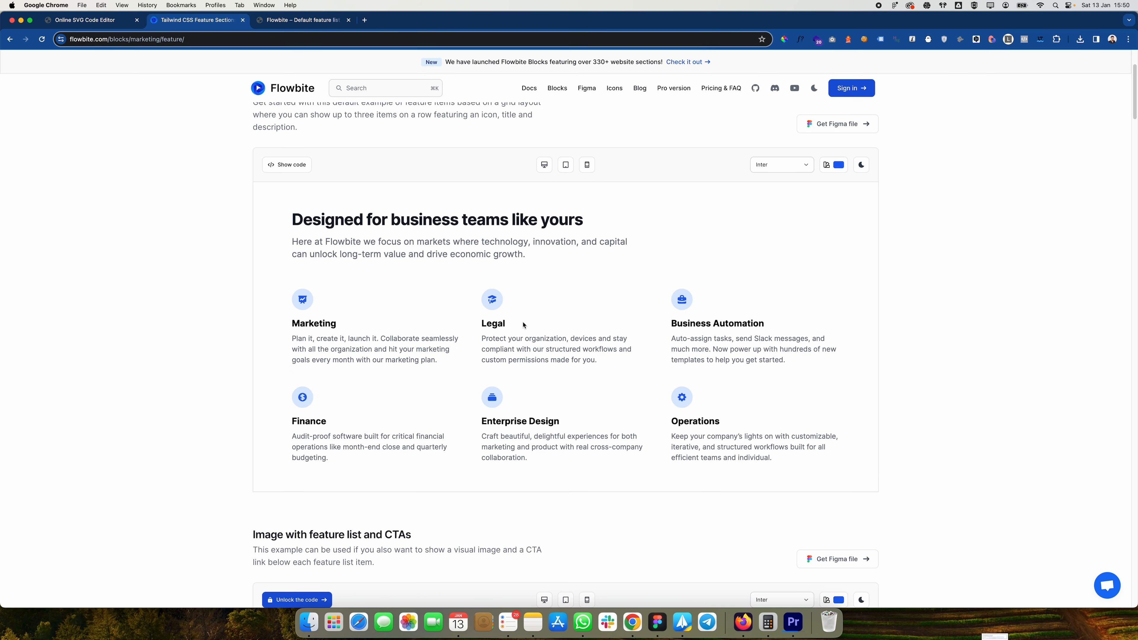
pyautogui.hotkey('ctrl', 'Tab')
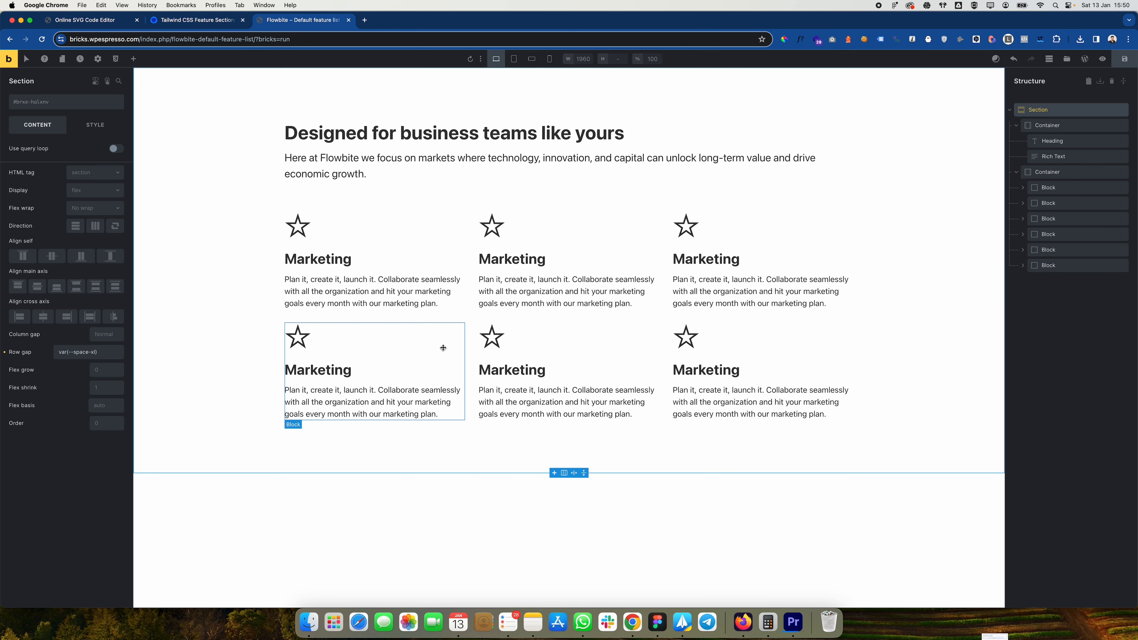
# Step: Set the typography font size of the .wp-title-card1 class to var(--text-l) through the first Marketing heading
pyautogui.click(336, 259)
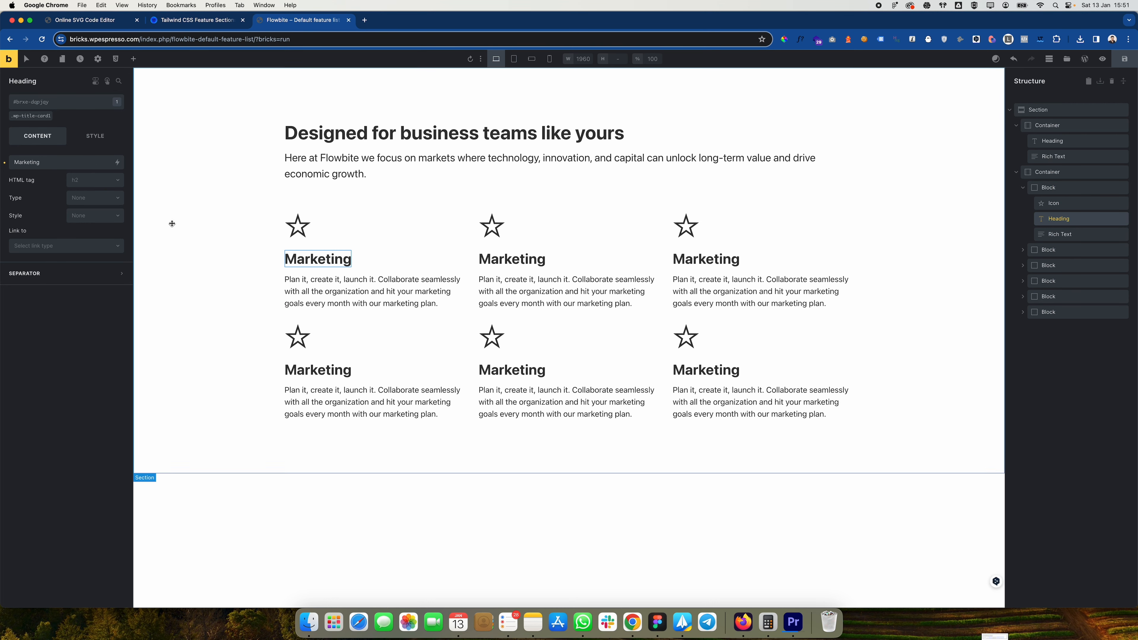
pyautogui.click(32, 118)
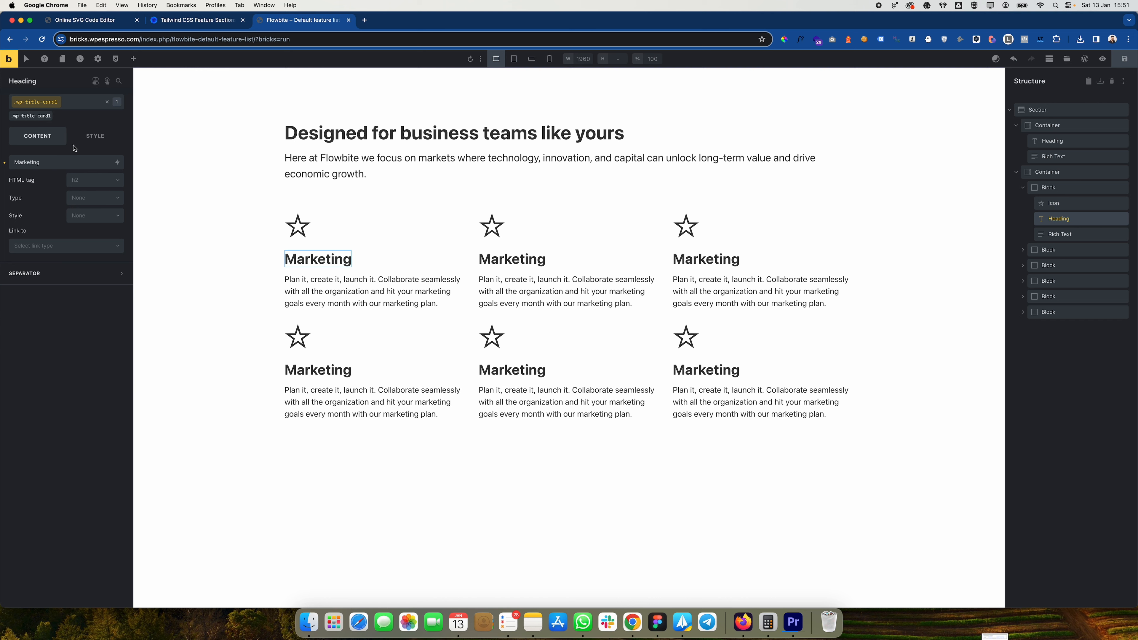
pyautogui.click(86, 139)
pyautogui.click(80, 185)
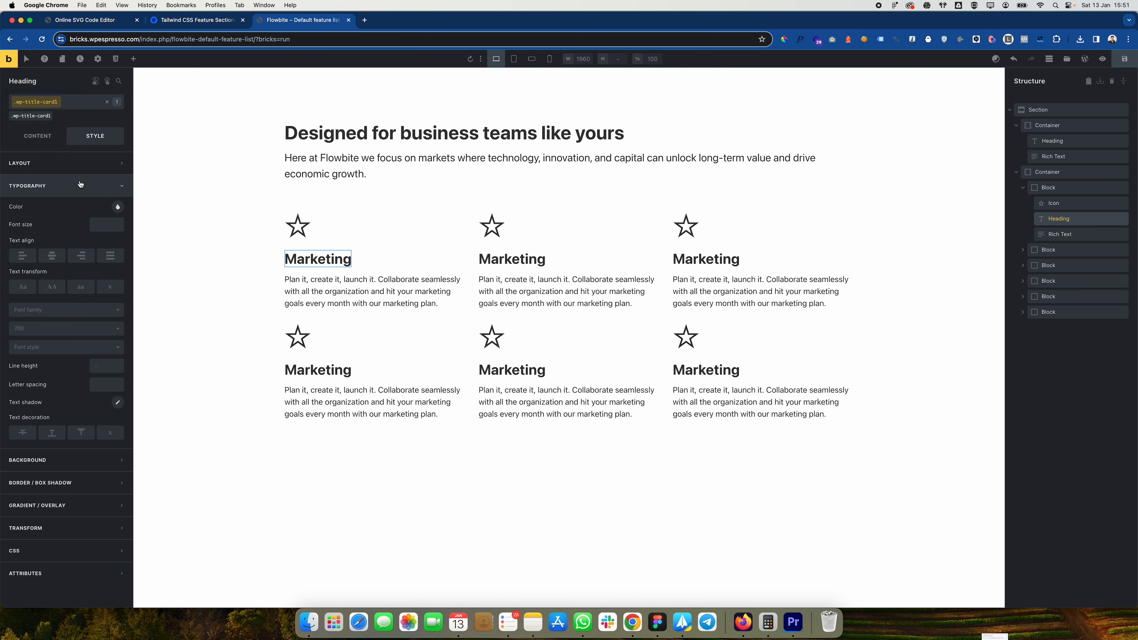
pyautogui.click(100, 226)
pyautogui.click(31, 268)
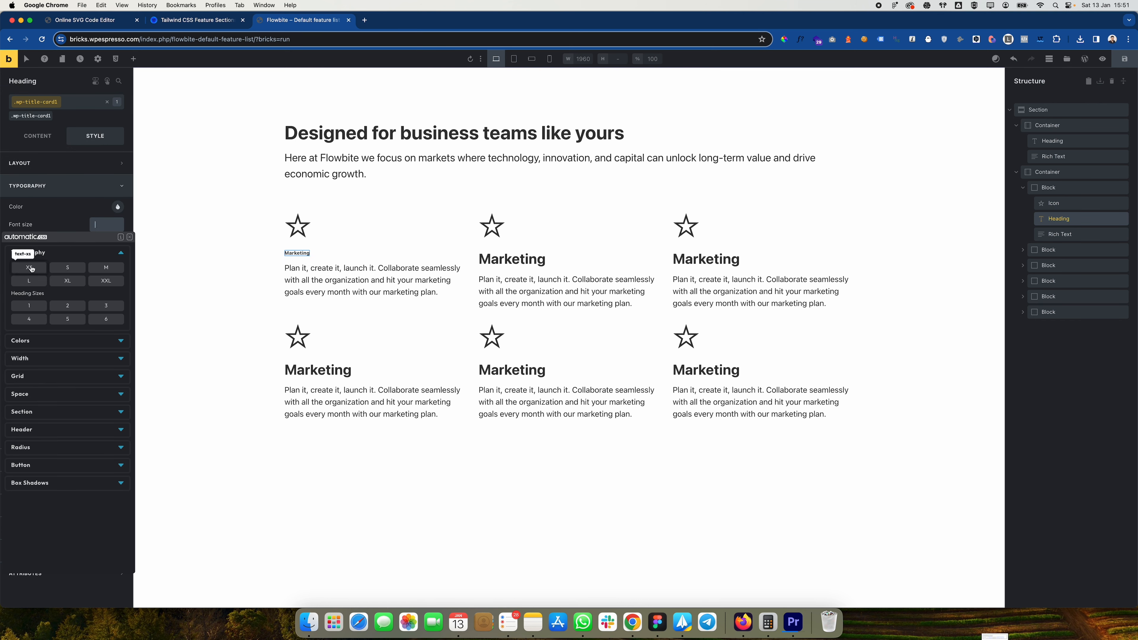
pyautogui.click(106, 269)
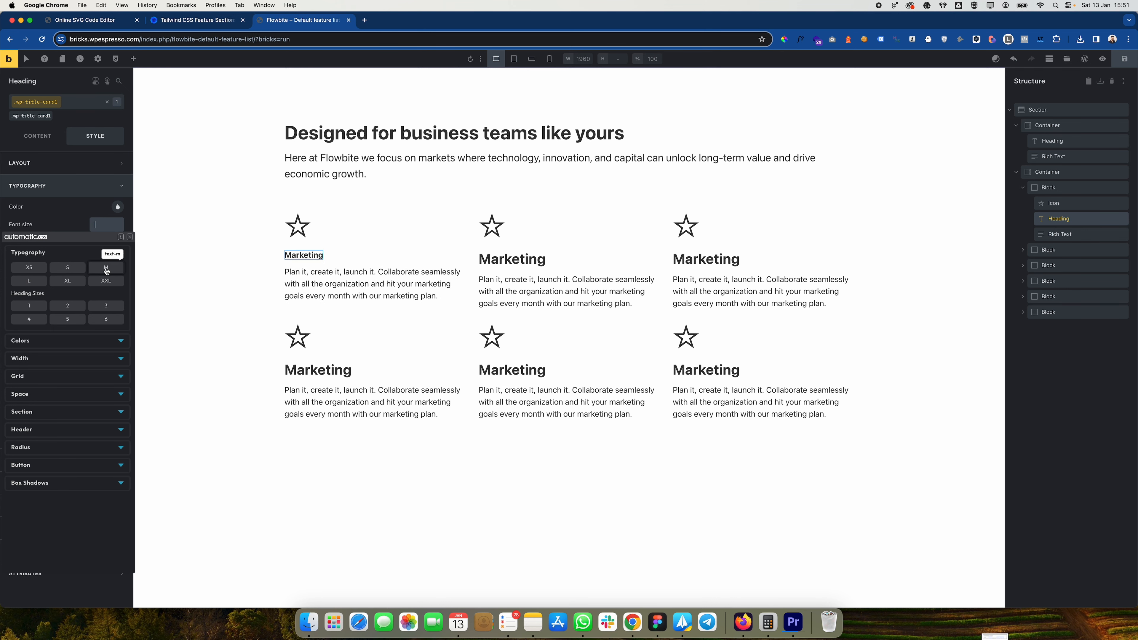
pyautogui.click(80, 282)
pyautogui.click(36, 282)
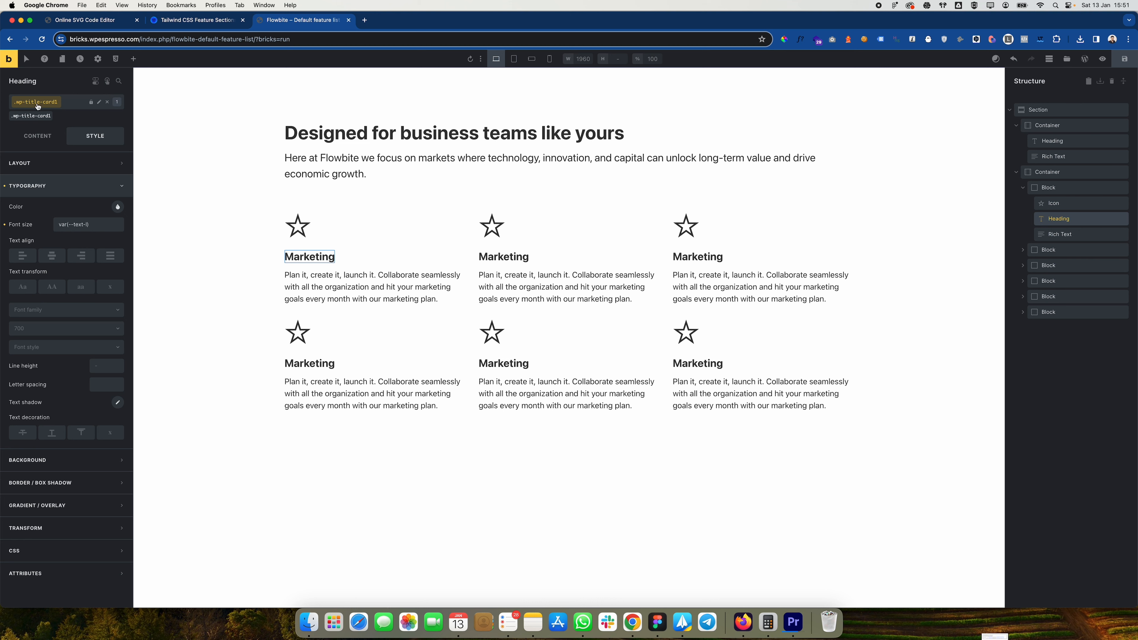
# Step: Try font size var(--text-xxl) on the first Marketing heading's own ID, clear it and return to the .wp-title-card1 class
pyautogui.click(108, 104)
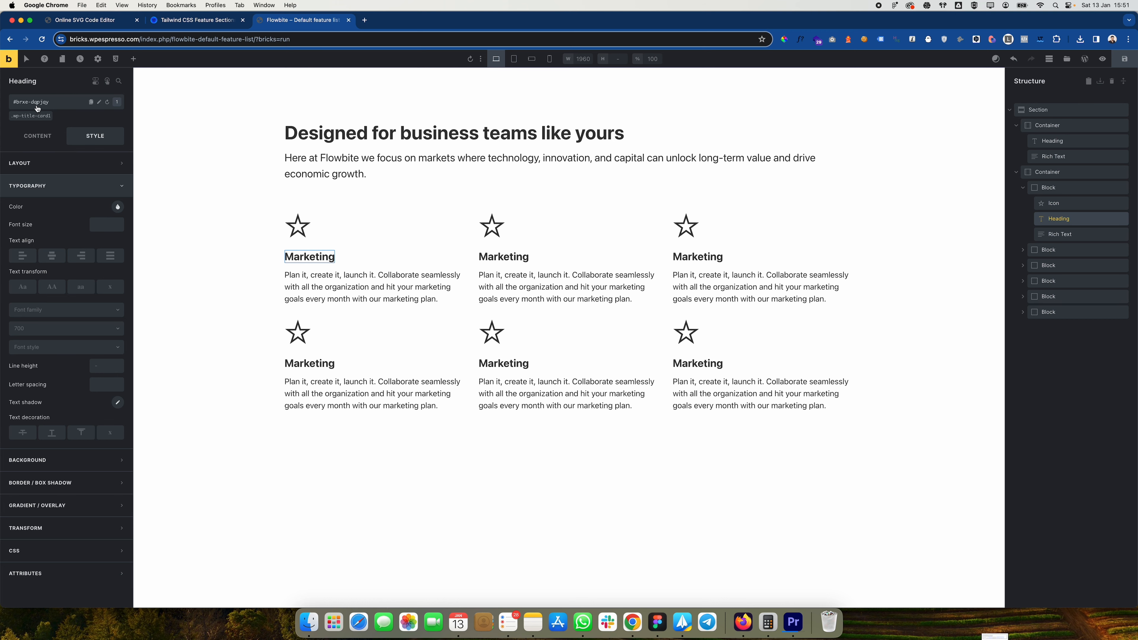
pyautogui.rightClick(114, 225)
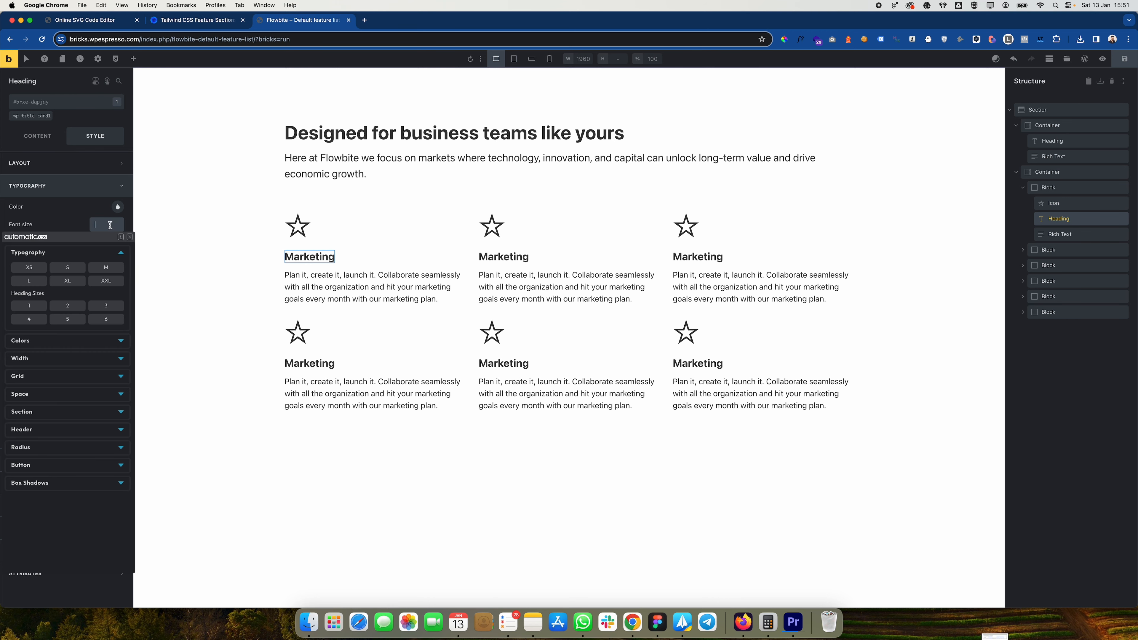
pyautogui.click(106, 281)
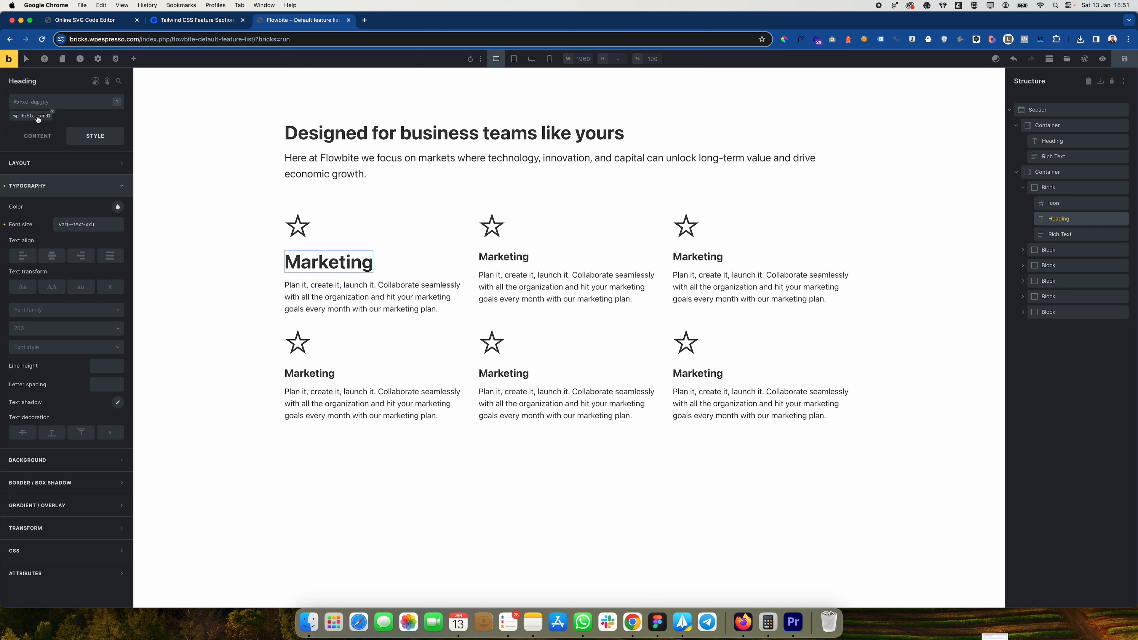
pyautogui.click(4, 186)
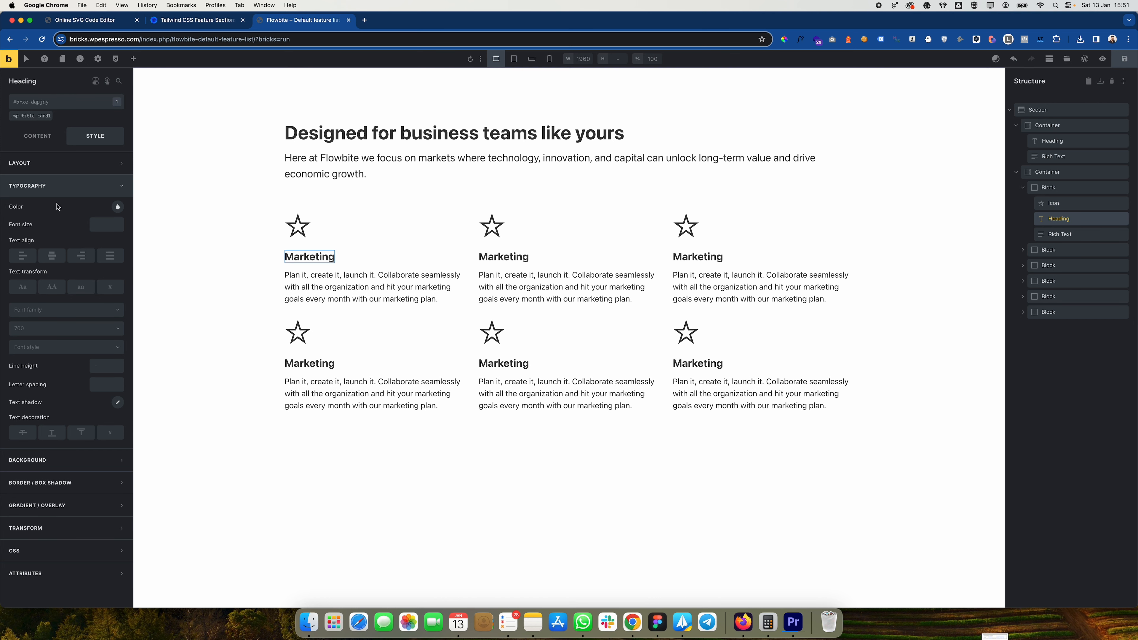
pyautogui.click(33, 124)
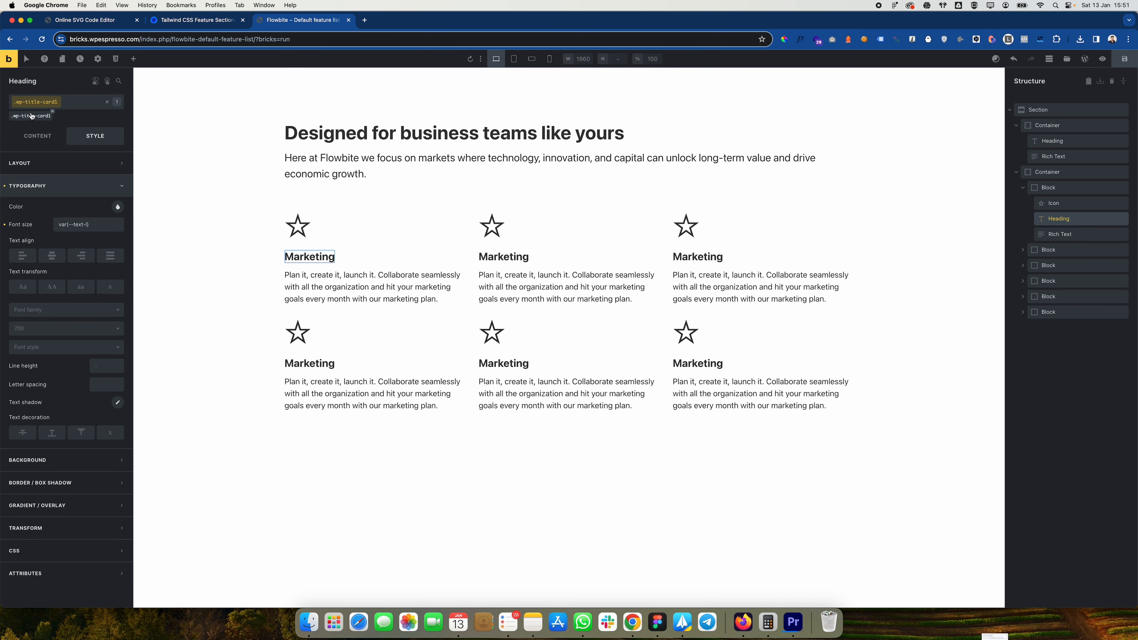
pyautogui.click(87, 193)
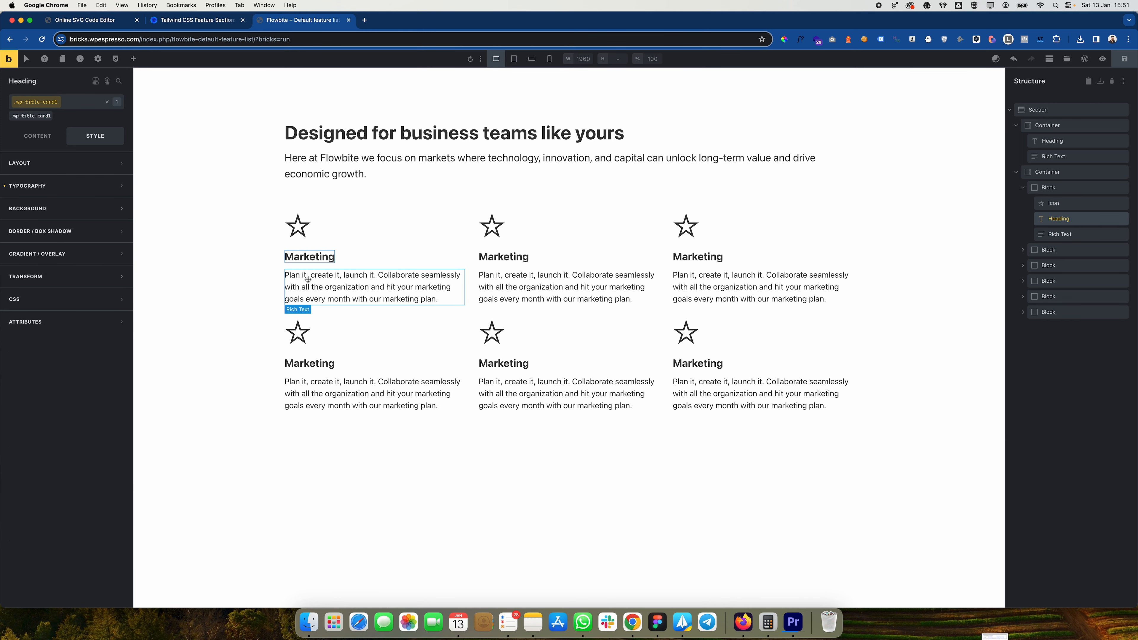
# Step: Sample the blue of Flowbite's Marketing icon with the ColorPick Eyedropper and copy its hex code 2563EB
pyautogui.click(300, 235)
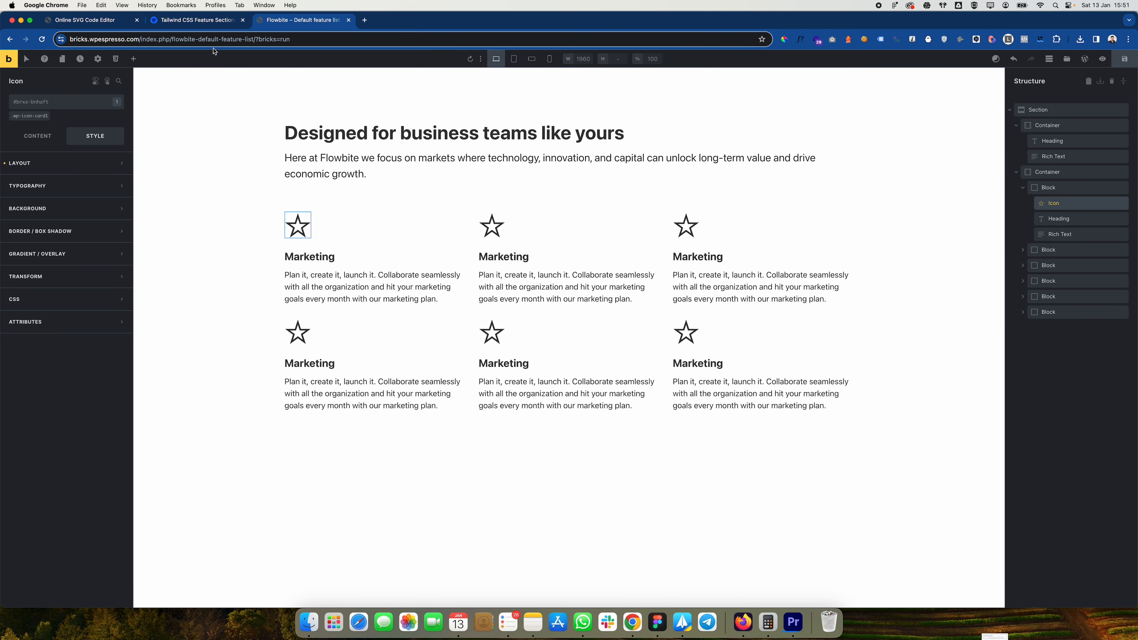
pyautogui.click(214, 23)
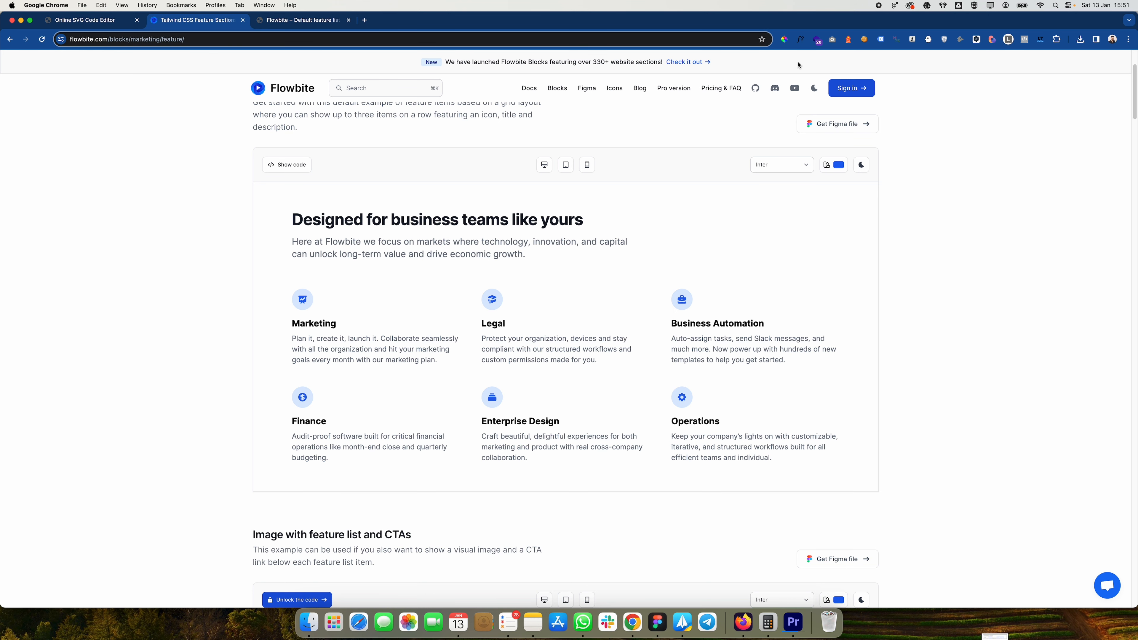
pyautogui.click(784, 40)
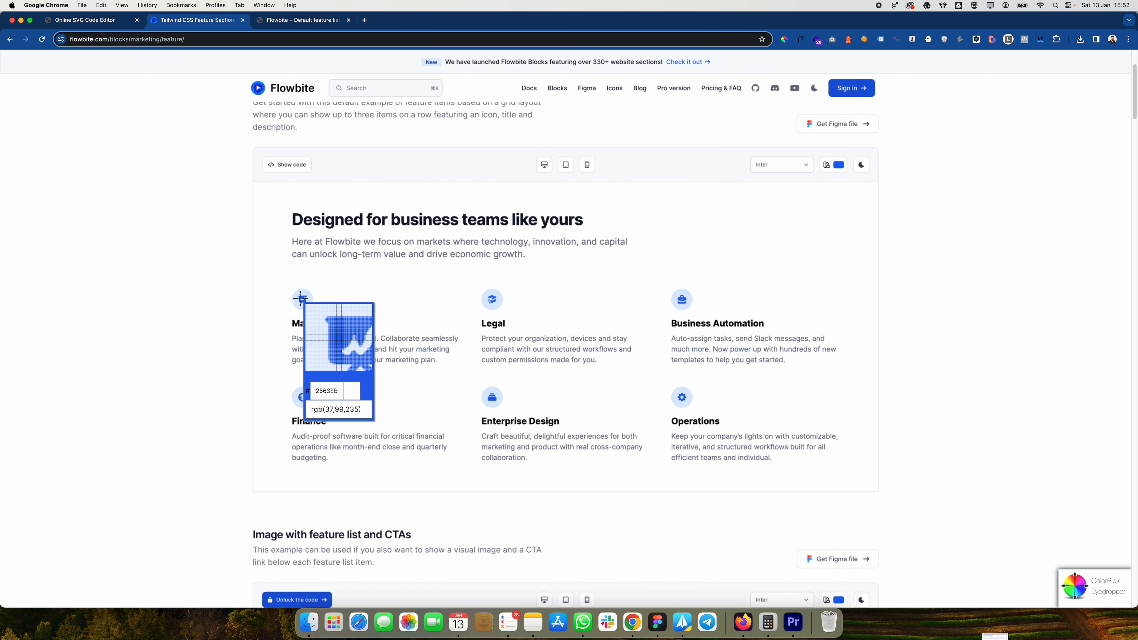
pyautogui.click(301, 298)
pyautogui.rightClick(339, 314)
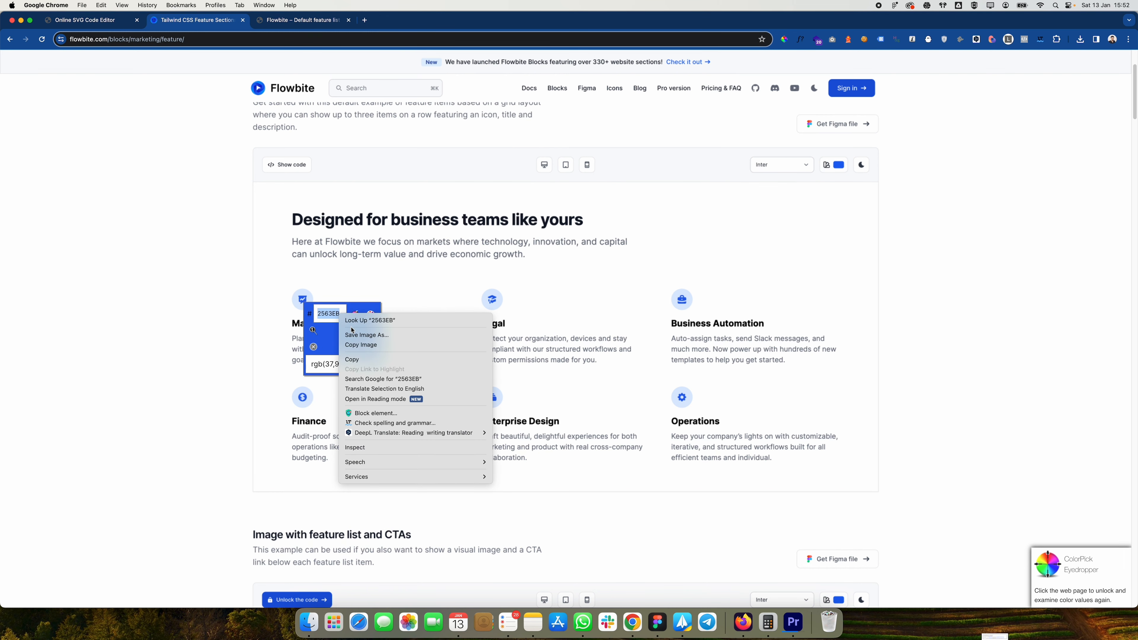
pyautogui.click(362, 360)
pyautogui.press('Escape')
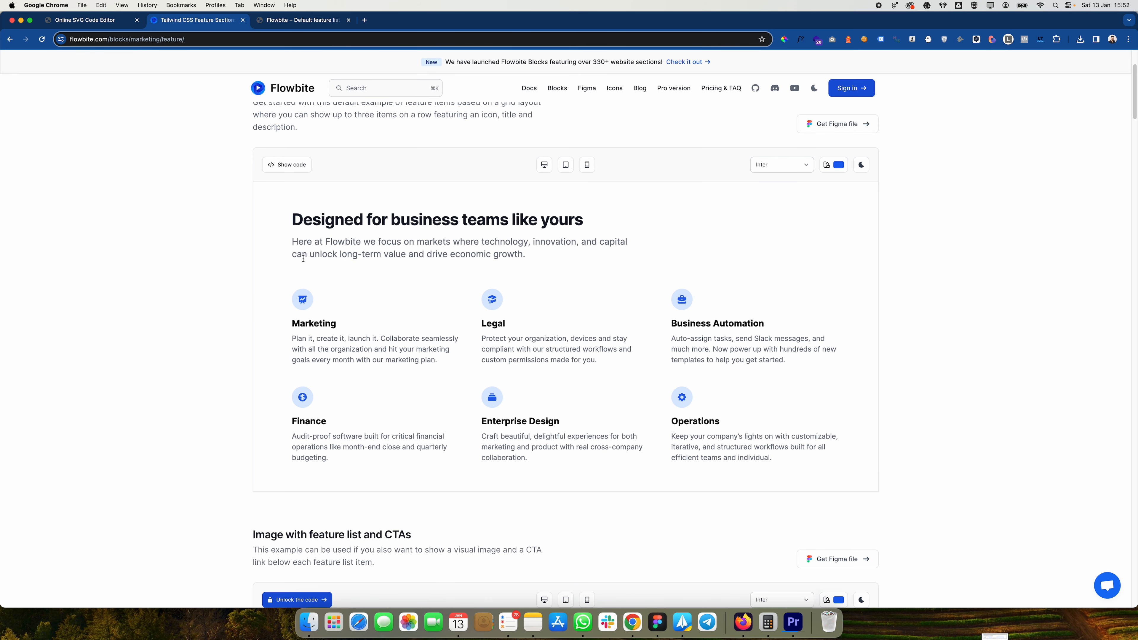
# Step: Set the icon color of the .wp-icon-card1 class to 2563EB in Bricks and compare the icons with the Flowbite example
pyautogui.hotkey('ctrl', 'Tab')
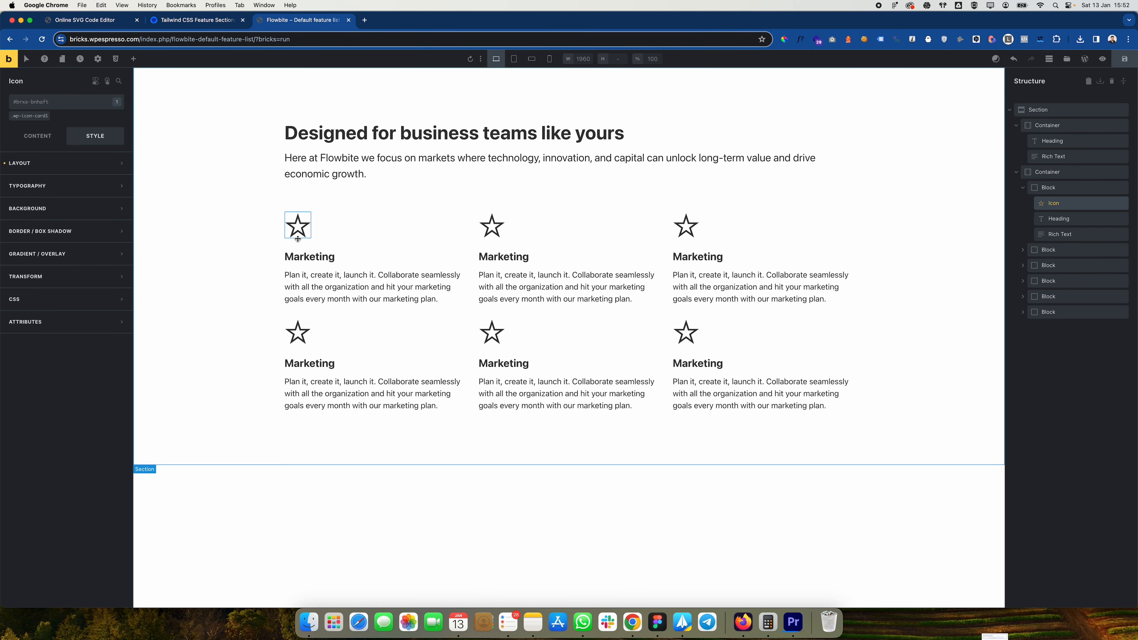
pyautogui.click(32, 116)
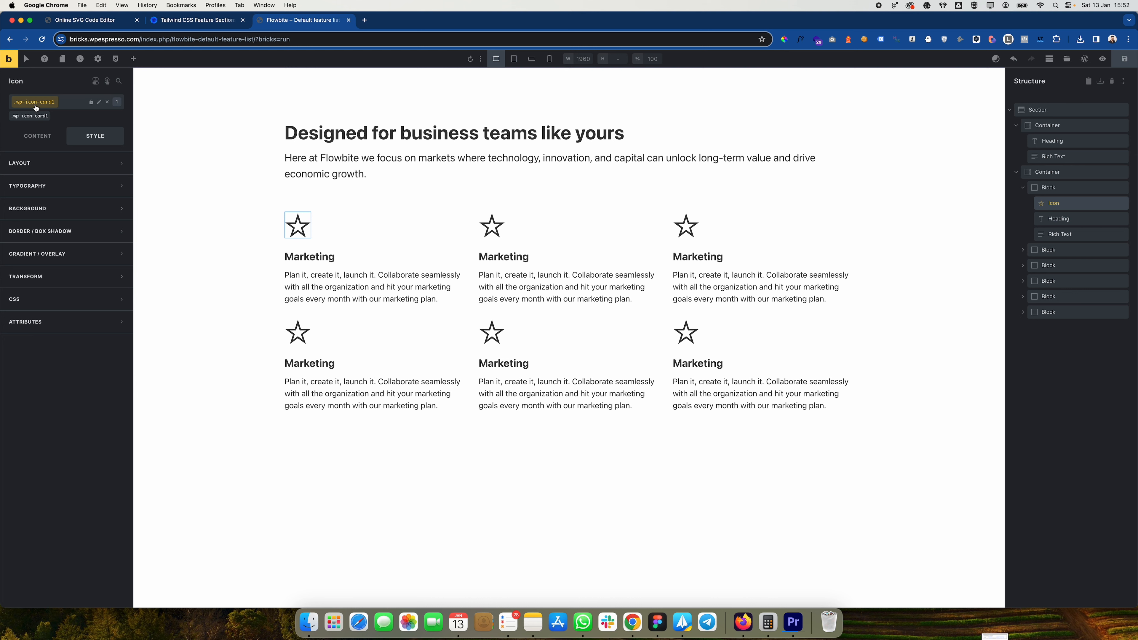
pyautogui.click(43, 137)
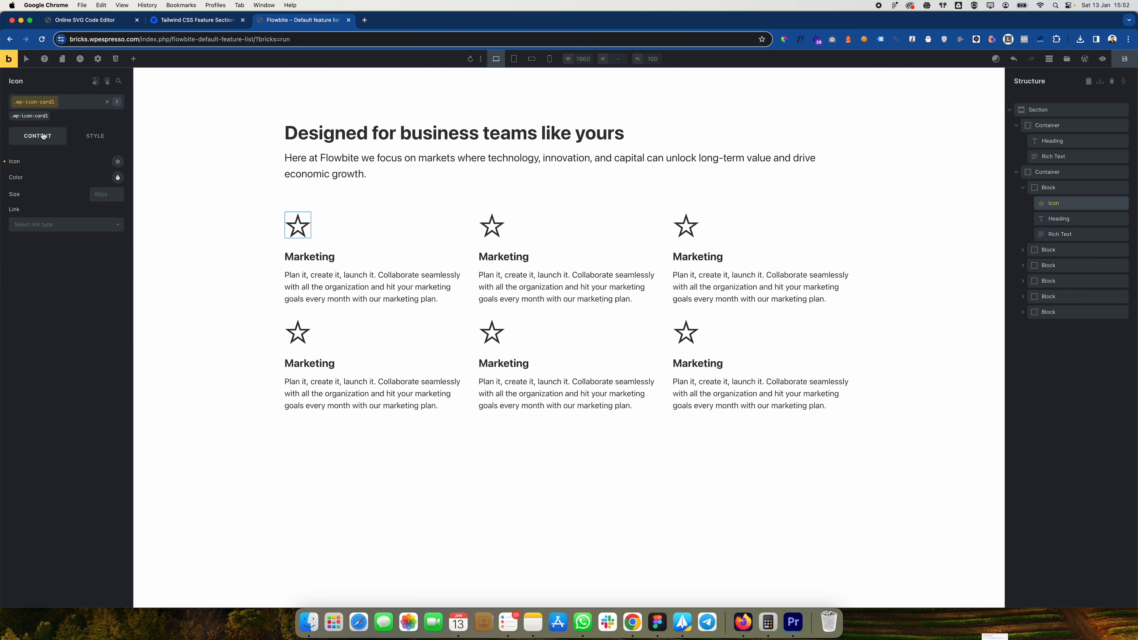
pyautogui.click(118, 177)
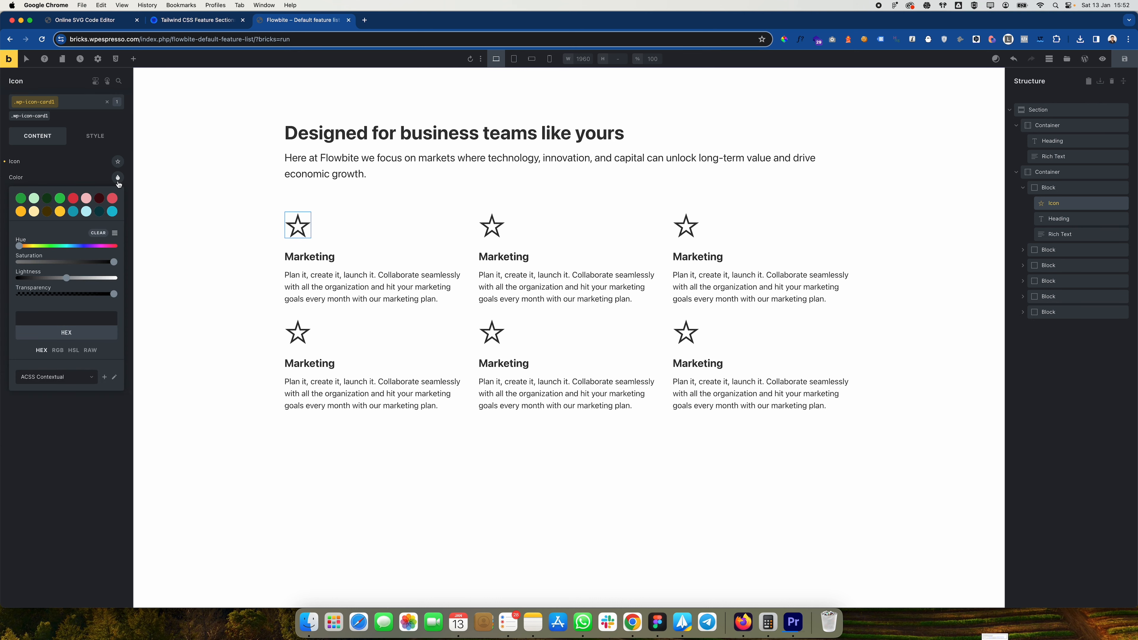
pyautogui.click(70, 317)
pyautogui.press('super+v')
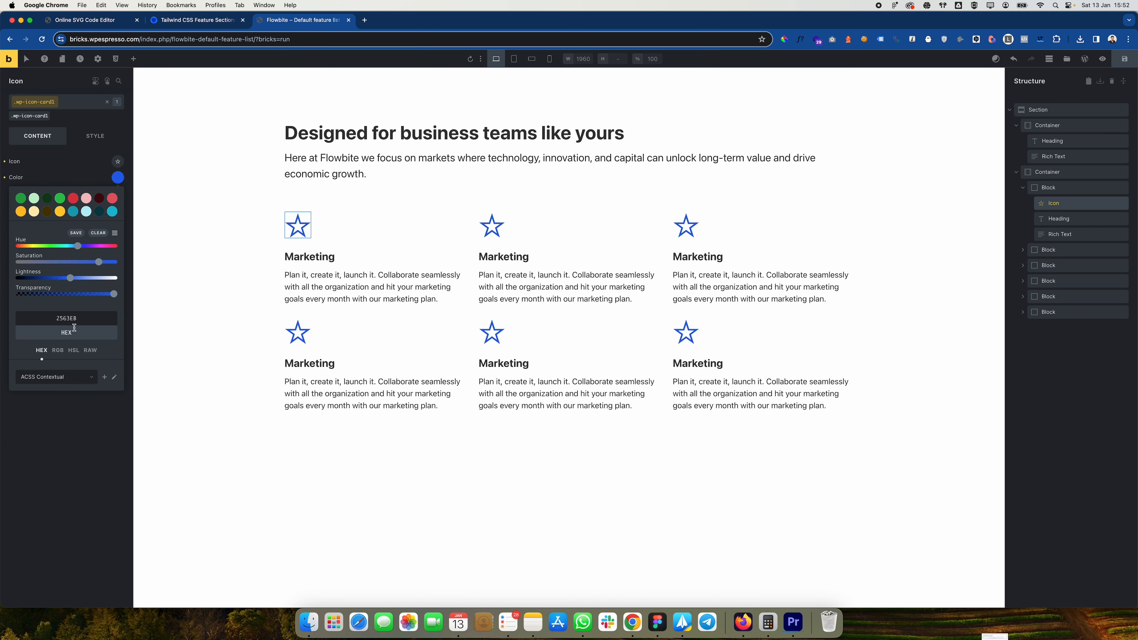
pyautogui.click(86, 429)
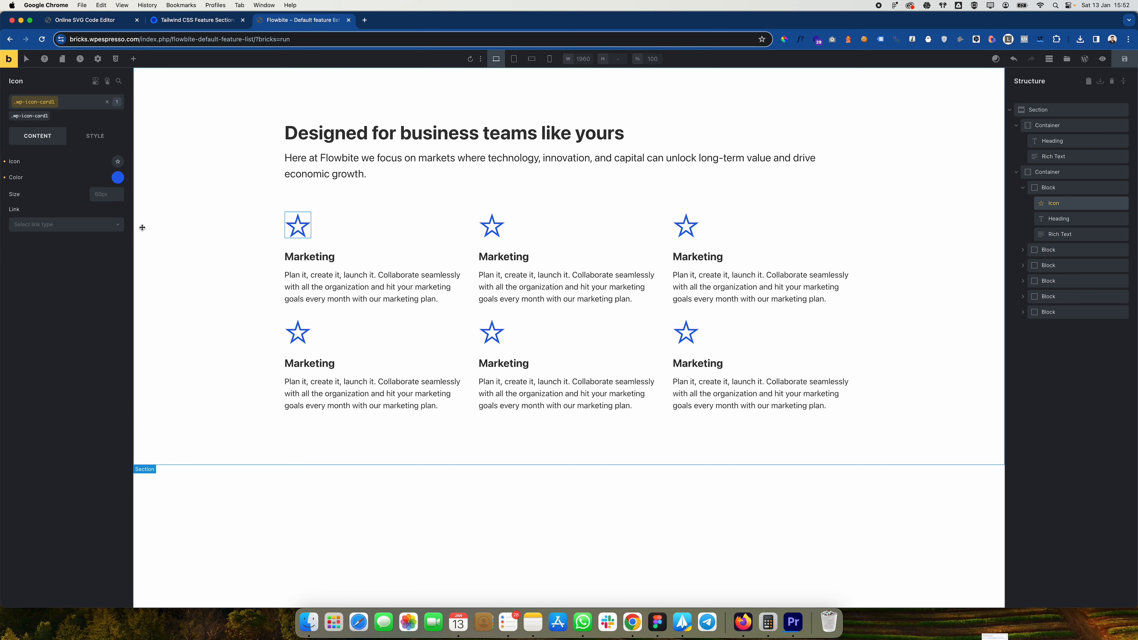
pyautogui.hotkey('ctrl', 'shift', 'Tab')
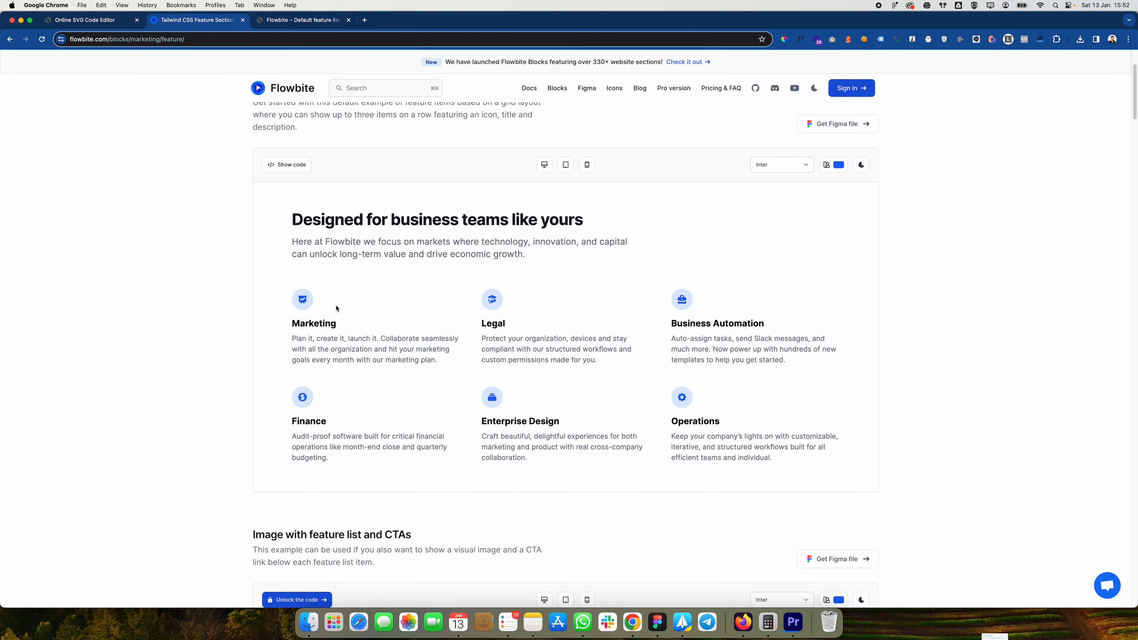
# Step: Return to Bricks and set the icon size of the .wp-icon-card1 class to 2em, after trying 20px and 3em
pyautogui.hotkey('ctrl', 'Tab')
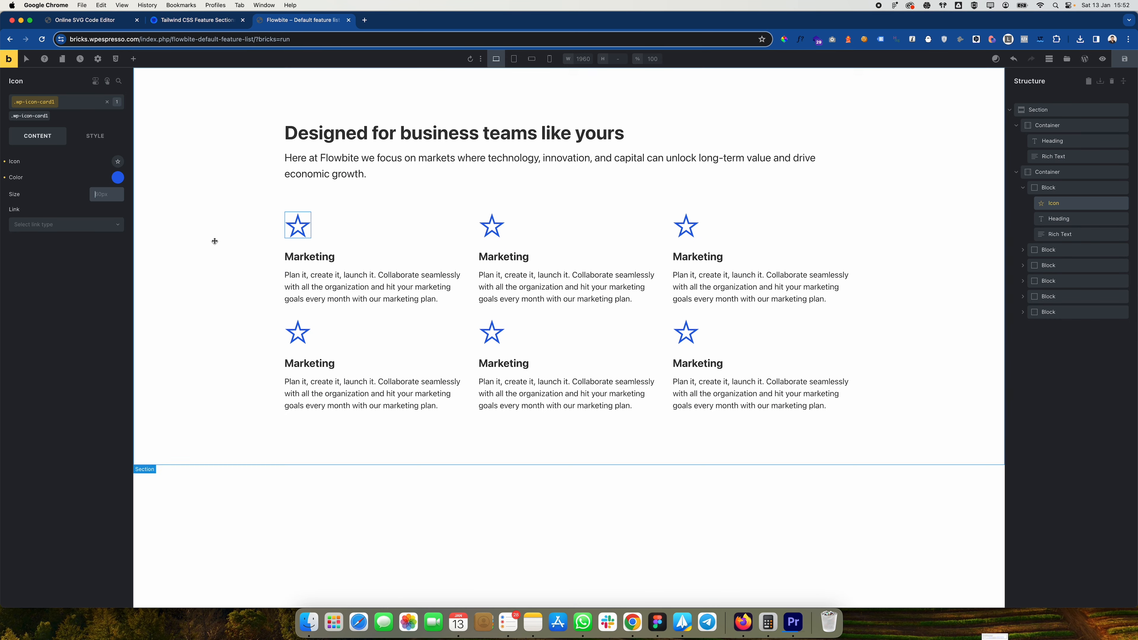
pyautogui.click(104, 195)
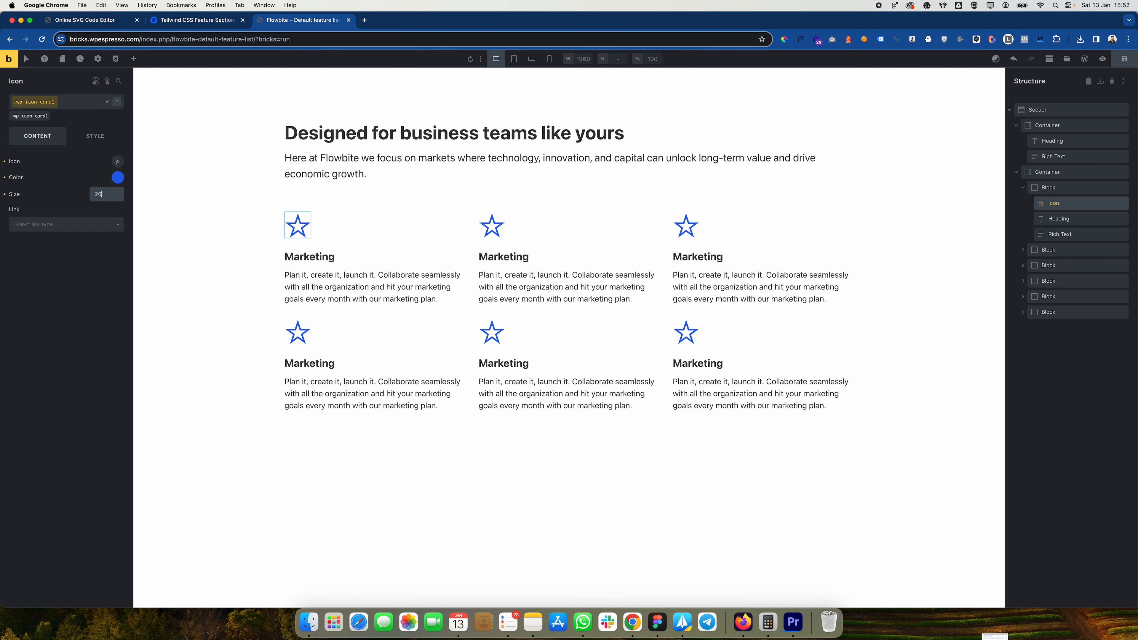
pyautogui.write('20px')
pyautogui.press('BackSpace')
pyautogui.press('BackSpace')
pyautogui.press('BackSpace')
pyautogui.press('BackSpace')
pyautogui.write('3em')
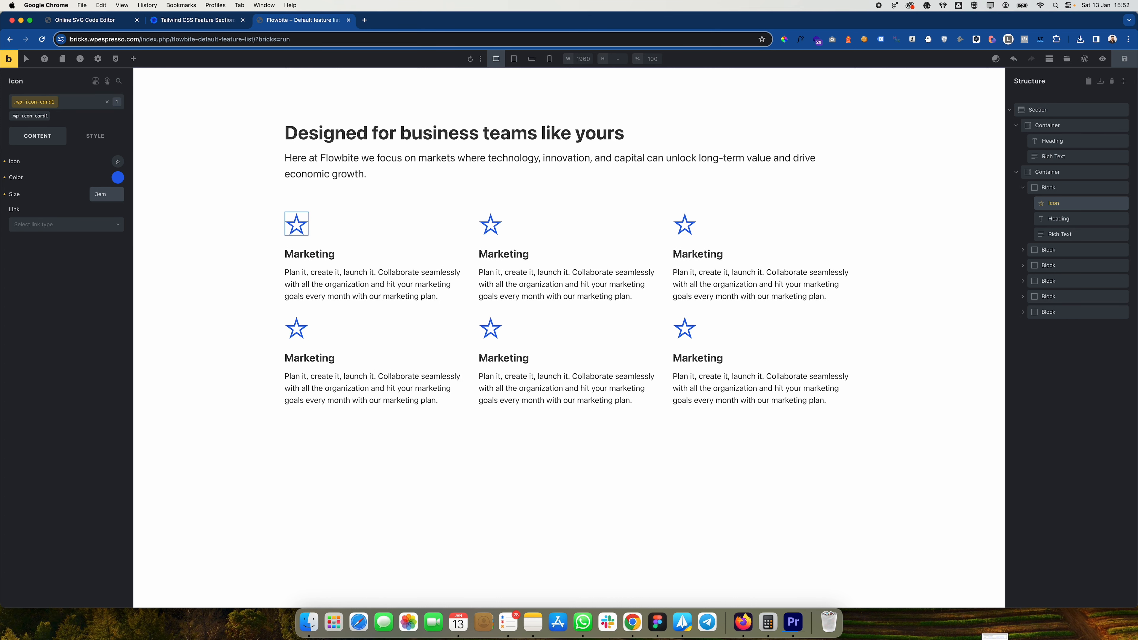
pyautogui.press('BackSpace')
pyautogui.write('2')
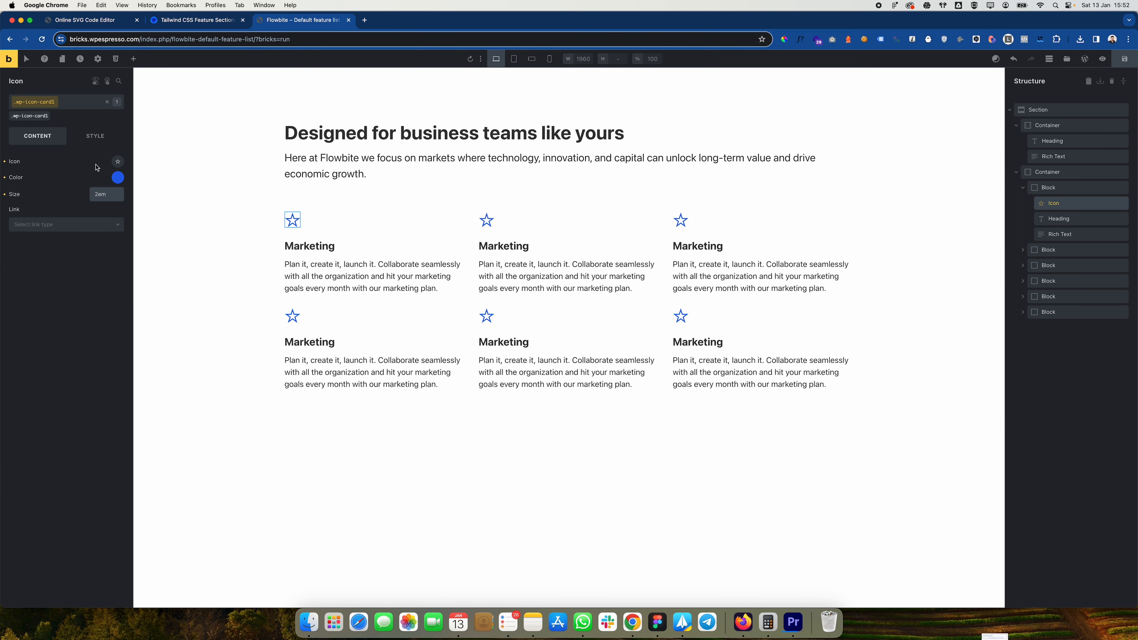
# Step: Try to sample the pale blue circle behind Flowbite's Marketing icon and apply it as the background color of .wp-icon-card1
pyautogui.click(85, 147)
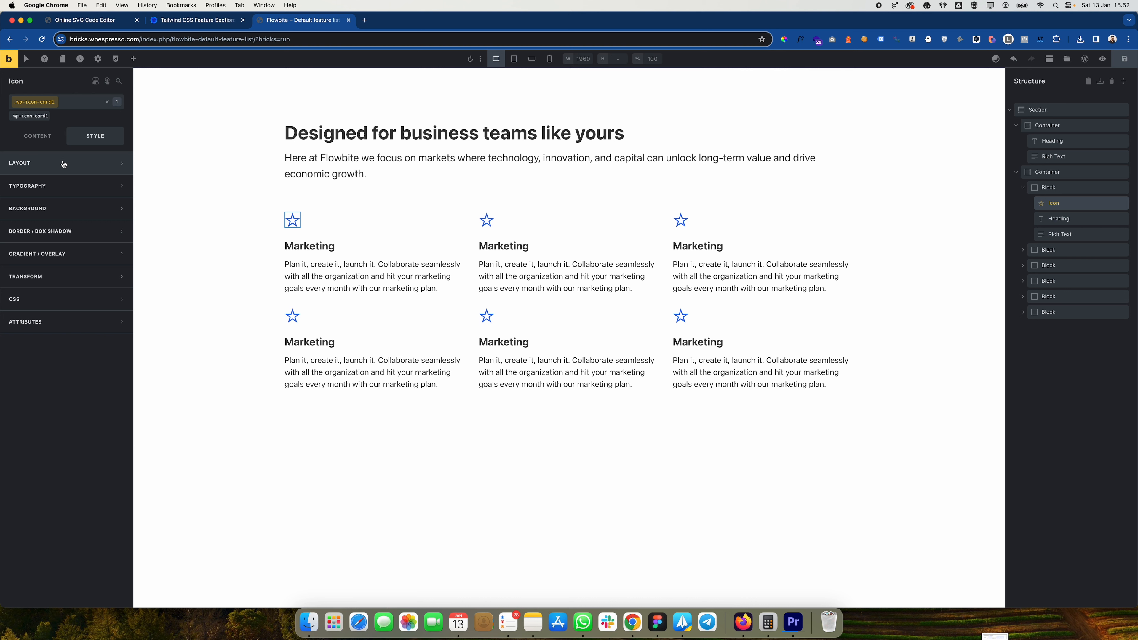
pyautogui.click(65, 210)
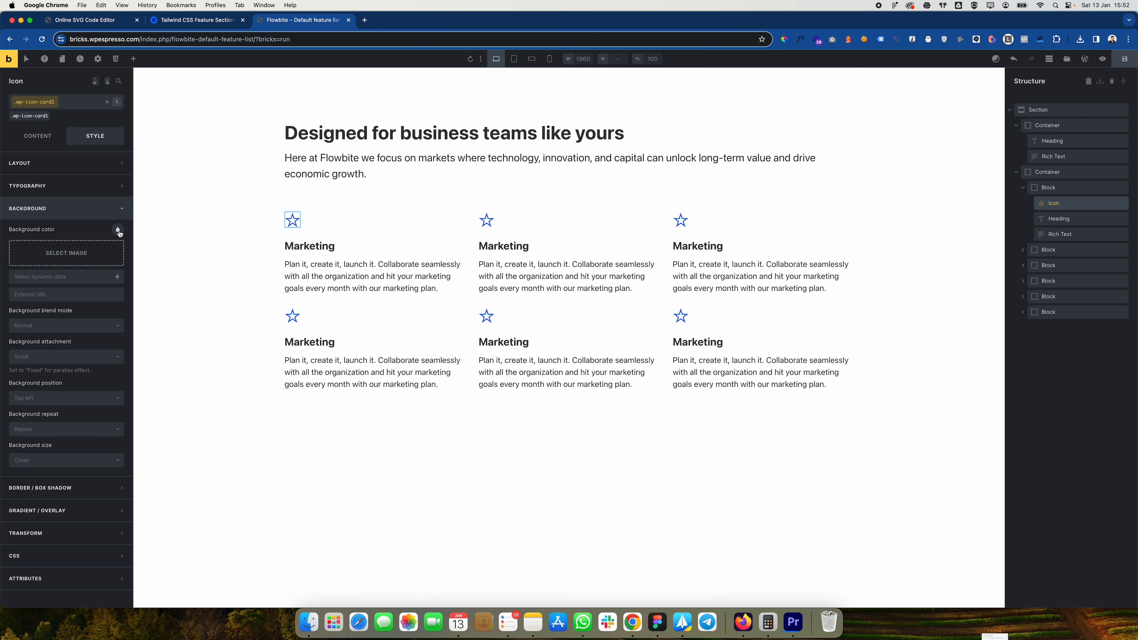
pyautogui.hotkey('ctrl', 'shift', 'Tab')
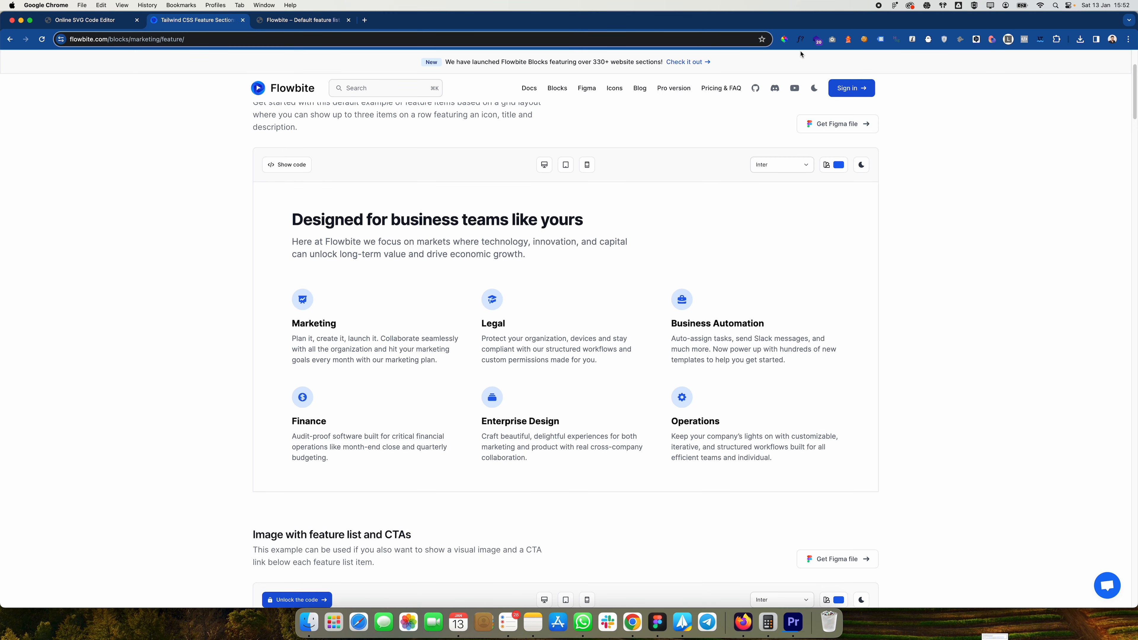
pyautogui.click(784, 40)
pyautogui.click(312, 296)
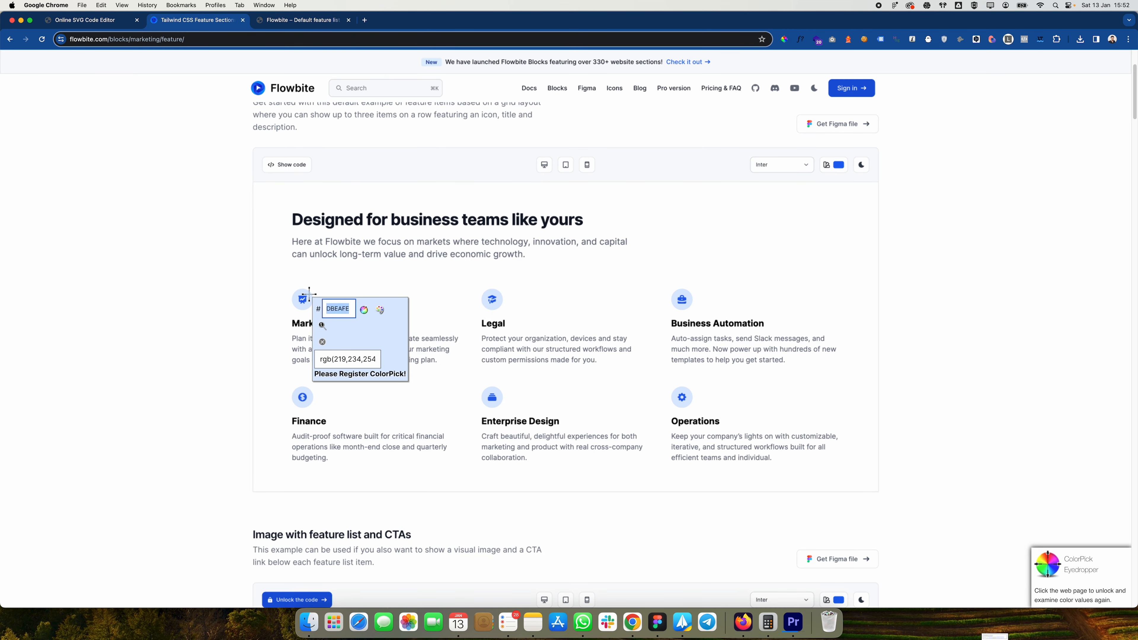
pyautogui.rightClick(344, 308)
pyautogui.click(372, 351)
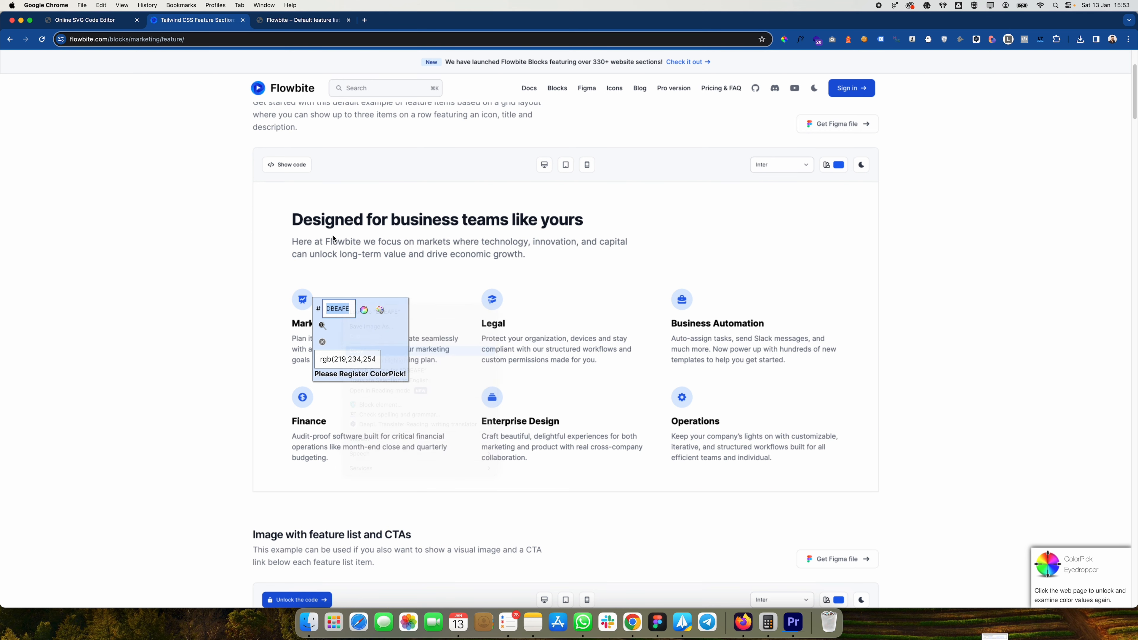
pyautogui.hotkey('ctrl', 'Tab')
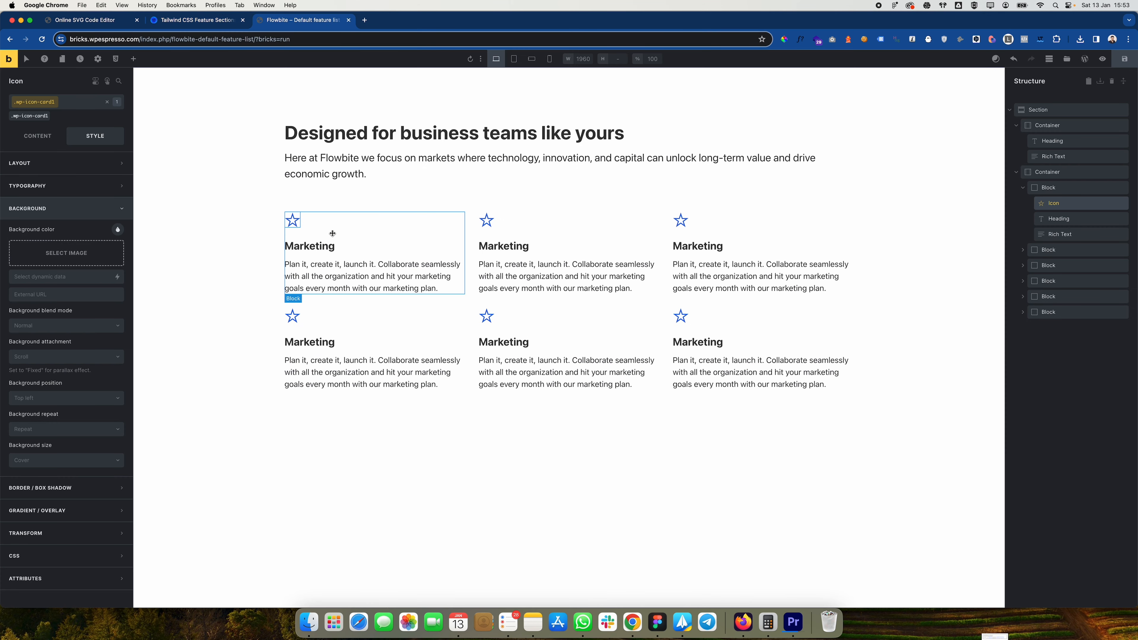
pyautogui.click(118, 229)
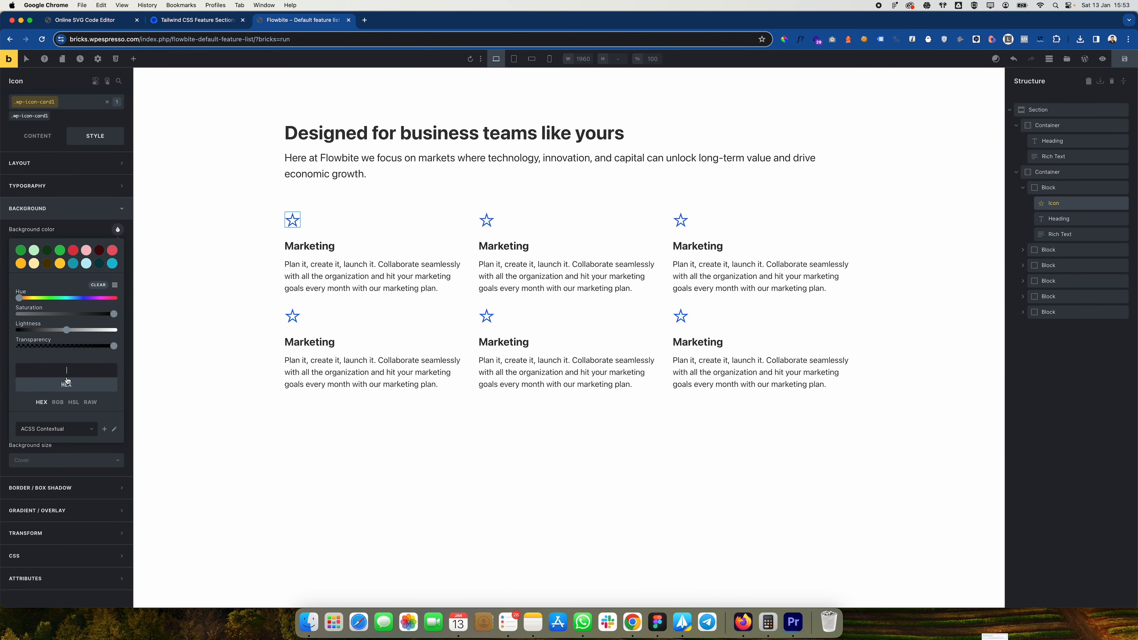
pyautogui.press('super+v')
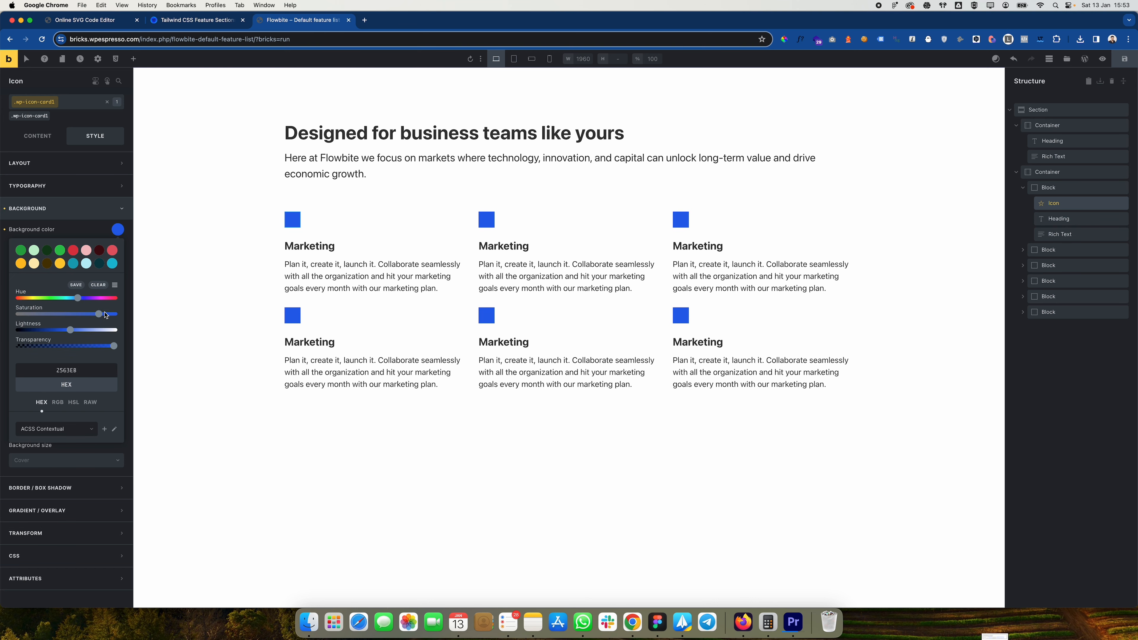
# Step: Copy hex DBEAFE from Flowbite's Marketing icon circle with ColorPick Eyedropper and set it as the background color of .wp-icon-card1
pyautogui.hotkey('ctrl', 'shift', 'Tab')
pyautogui.click(308, 296)
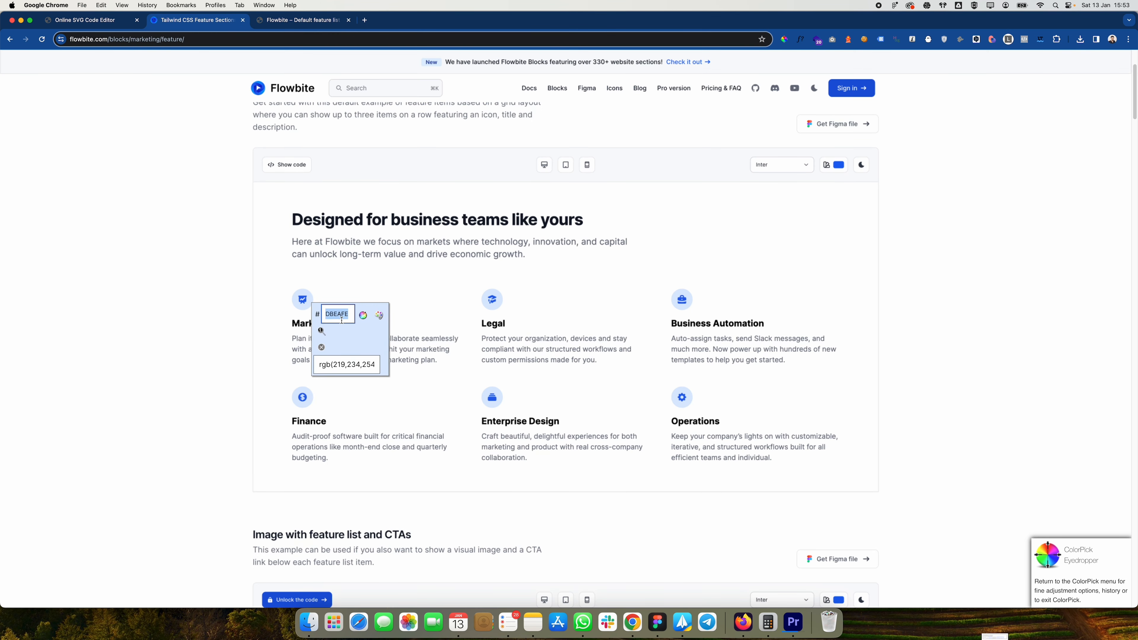
pyautogui.rightClick(342, 313)
pyautogui.click(363, 357)
pyautogui.hotkey('ctrl', 'Tab')
pyautogui.doubleClick(85, 371)
pyautogui.press('super+v')
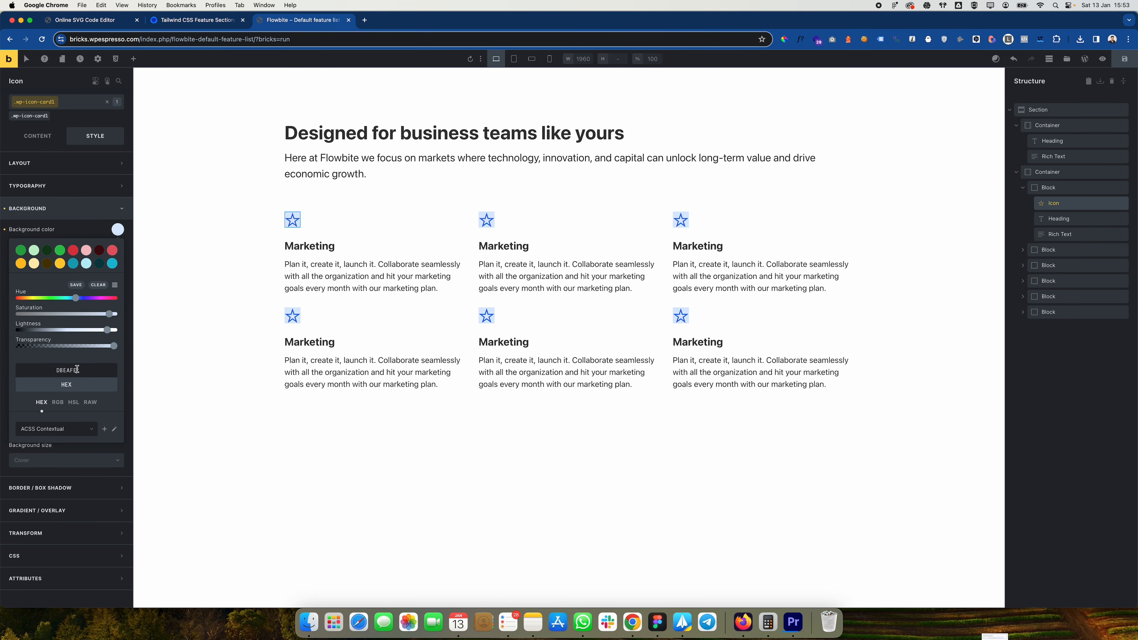
pyautogui.click(68, 209)
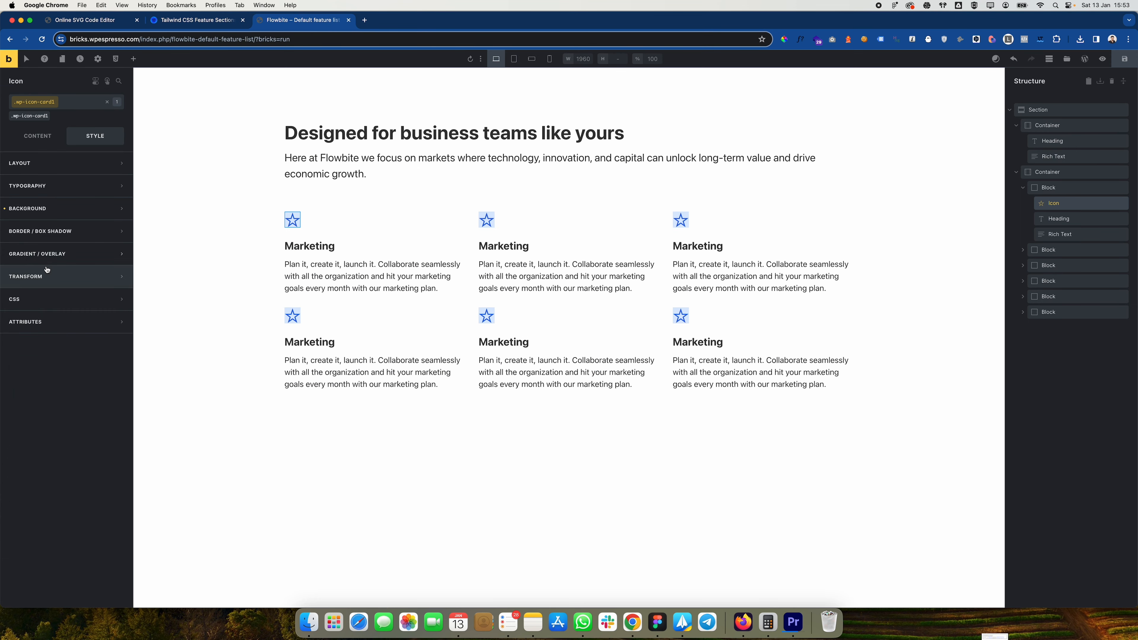
# Step: Set the border radius of the .wp-icon-card1 class to 100% with all corners linked
pyautogui.click(42, 239)
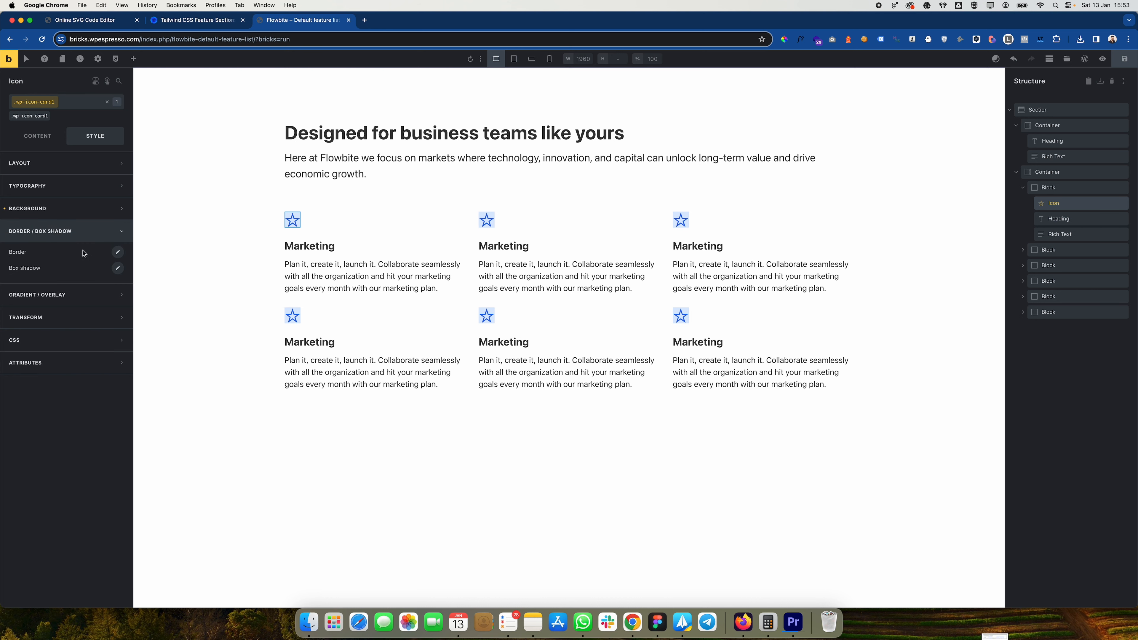
pyautogui.click(118, 252)
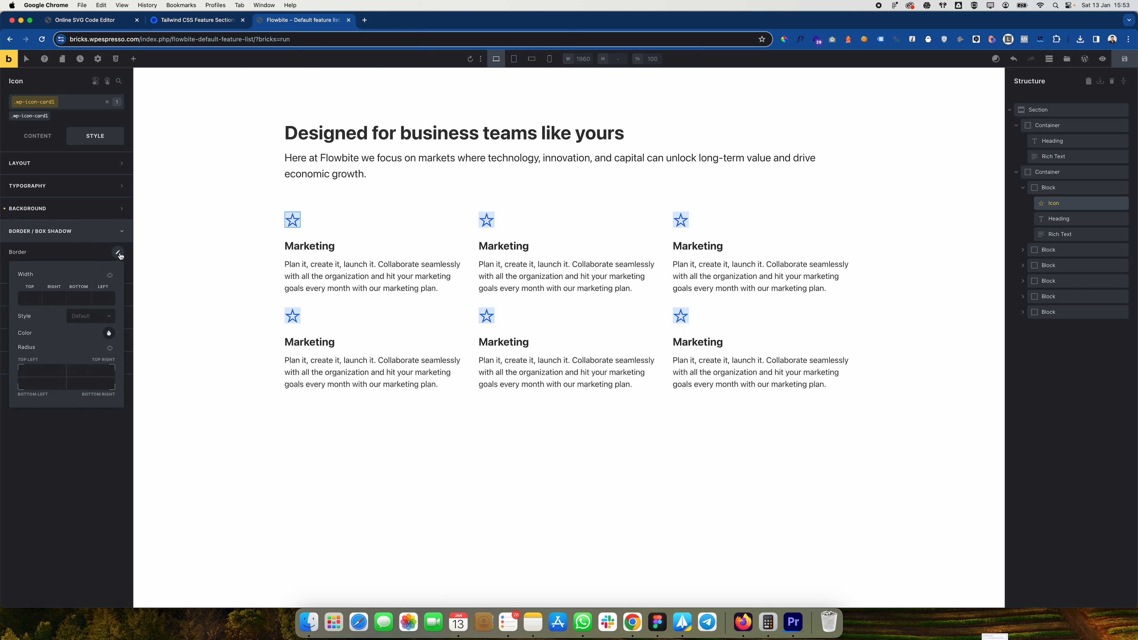
pyautogui.click(45, 374)
pyautogui.write('100')
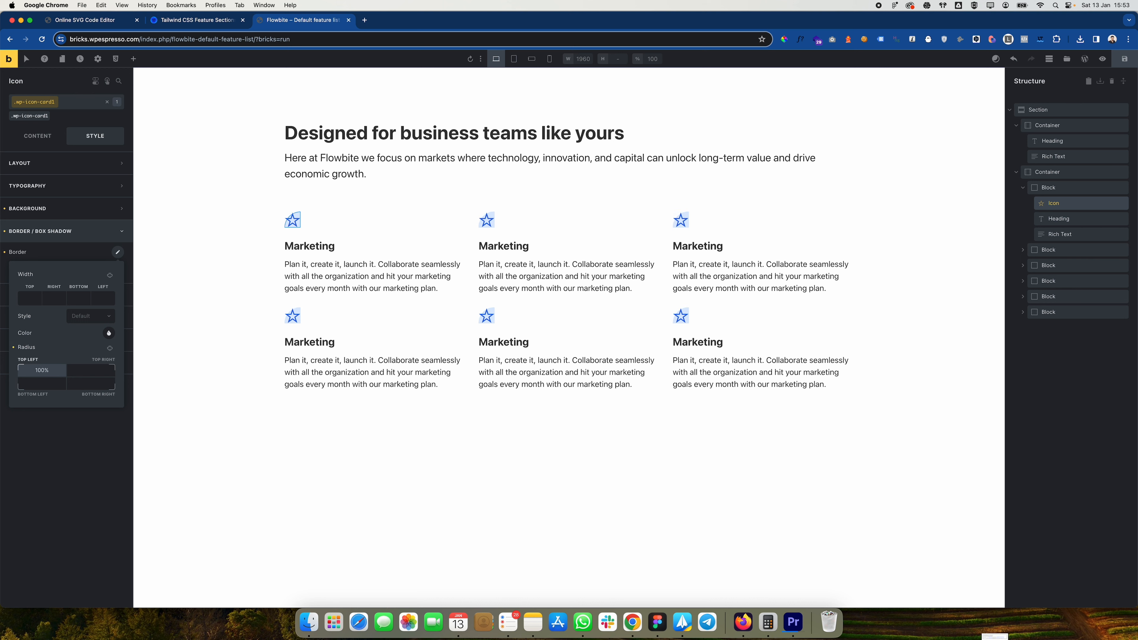
pyautogui.click(110, 349)
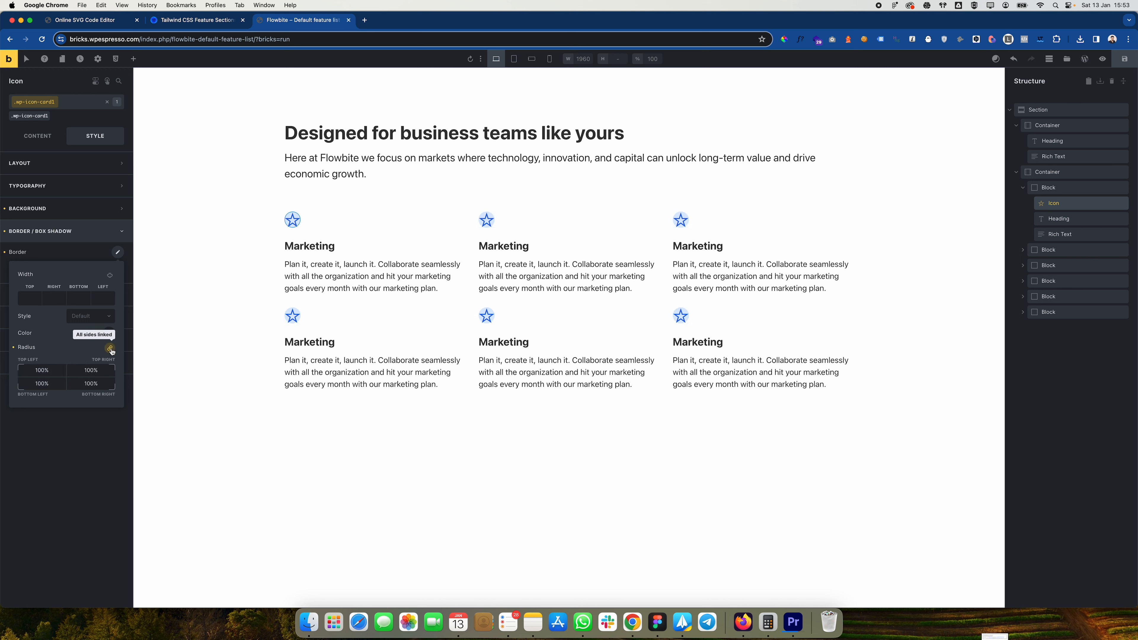
# Step: Replace the linked border radius of .wp-icon-card1 with the Automatic.css circle radius variable
pyautogui.doubleClick(43, 370)
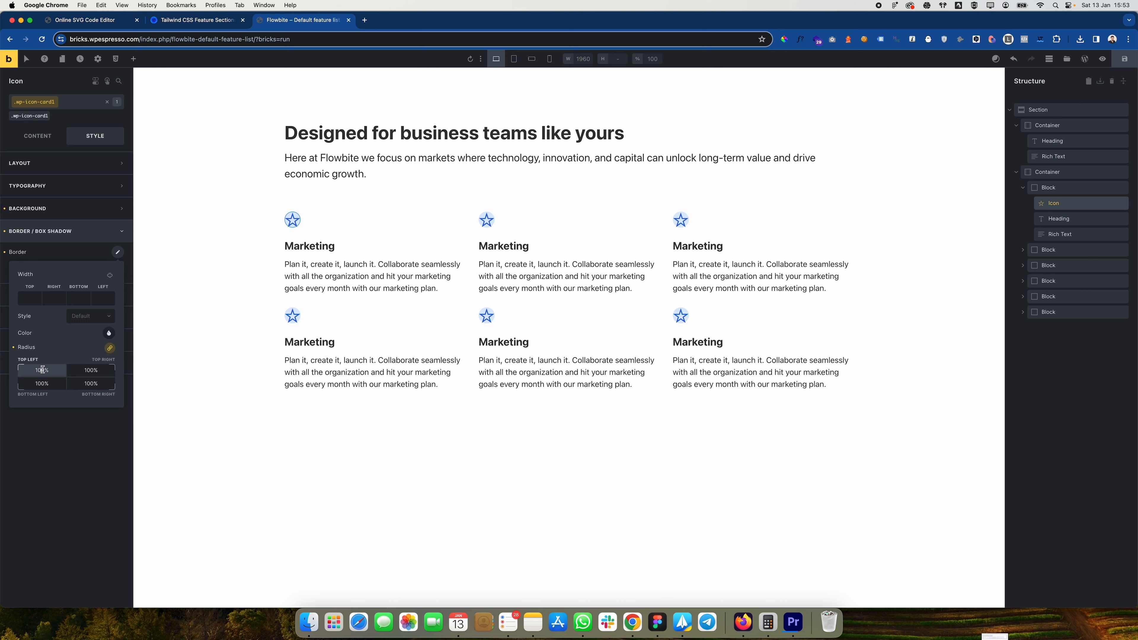
pyautogui.press('BackSpace')
pyautogui.rightClick(46, 370)
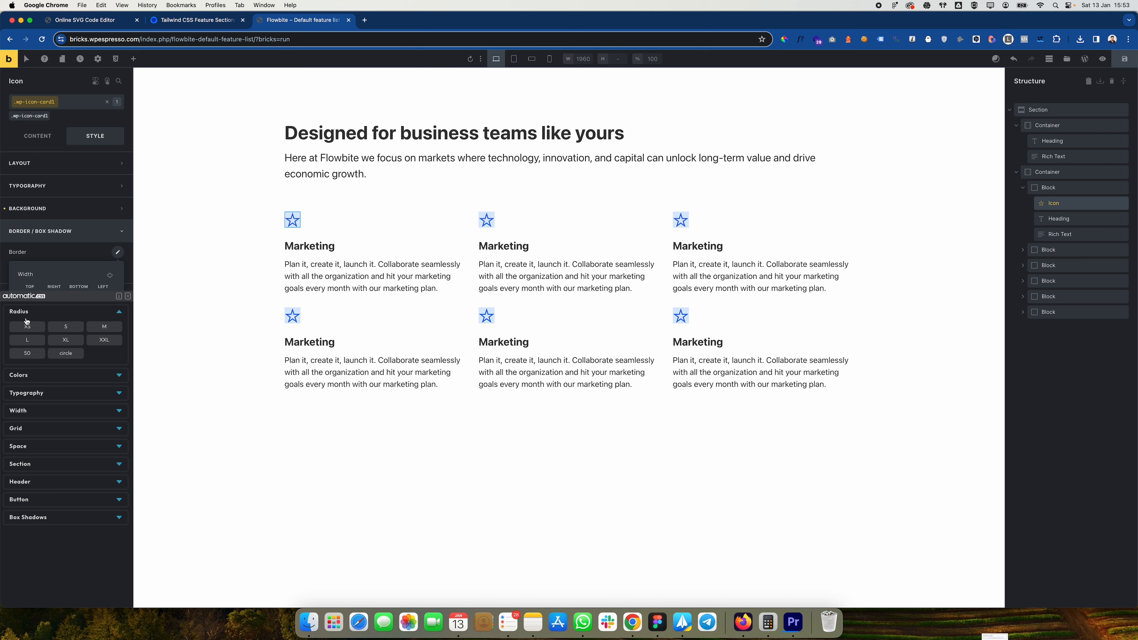
pyautogui.click(66, 354)
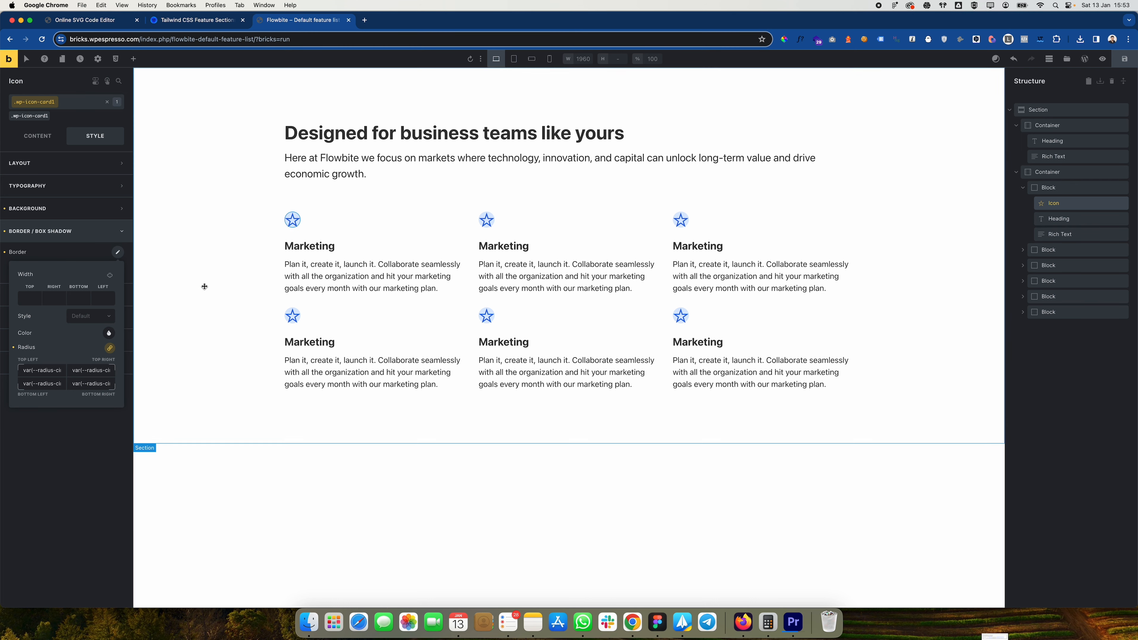
pyautogui.click(52, 255)
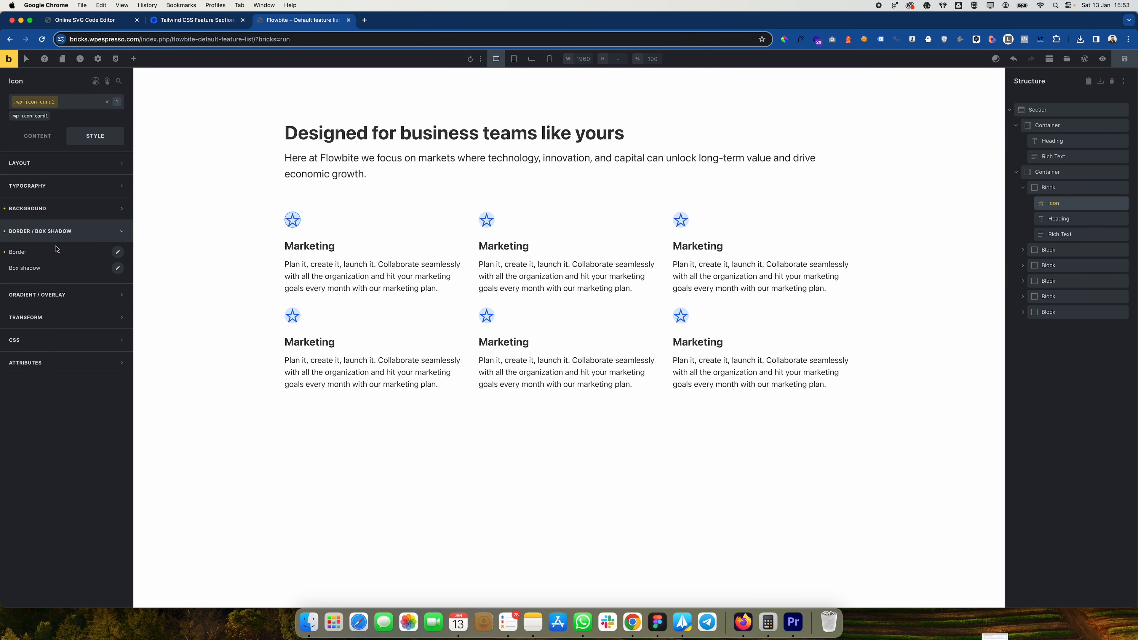
# Step: Set the padding of the .wp-icon-card1 class to var(--space-xs) on all linked sides and compare the icons with the Flowbite example
pyautogui.click(70, 163)
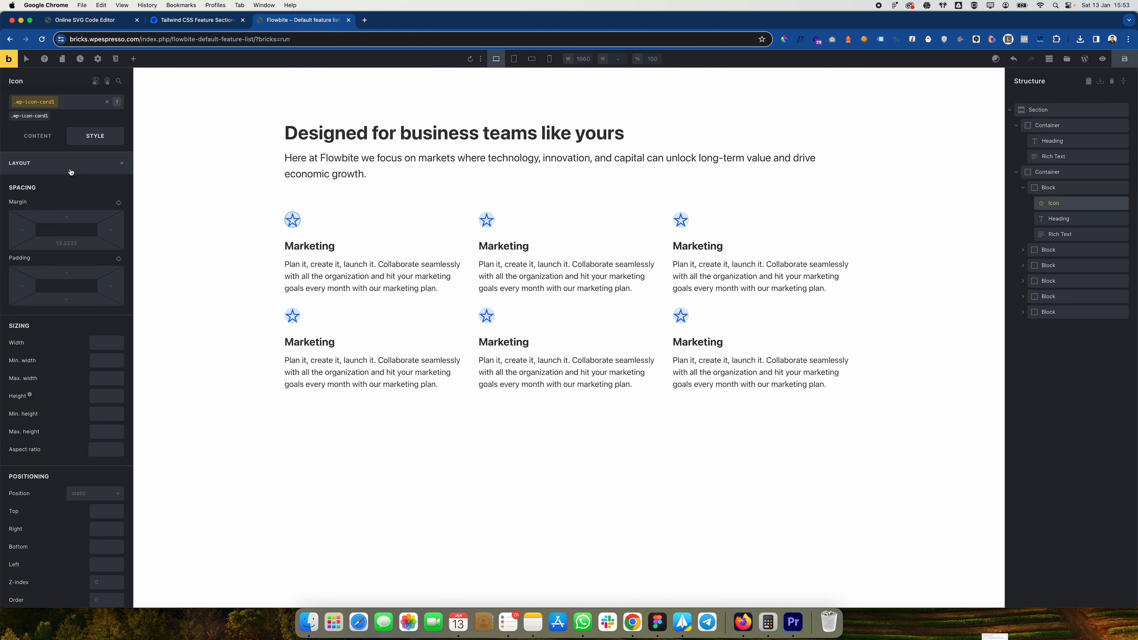
pyautogui.click(36, 304)
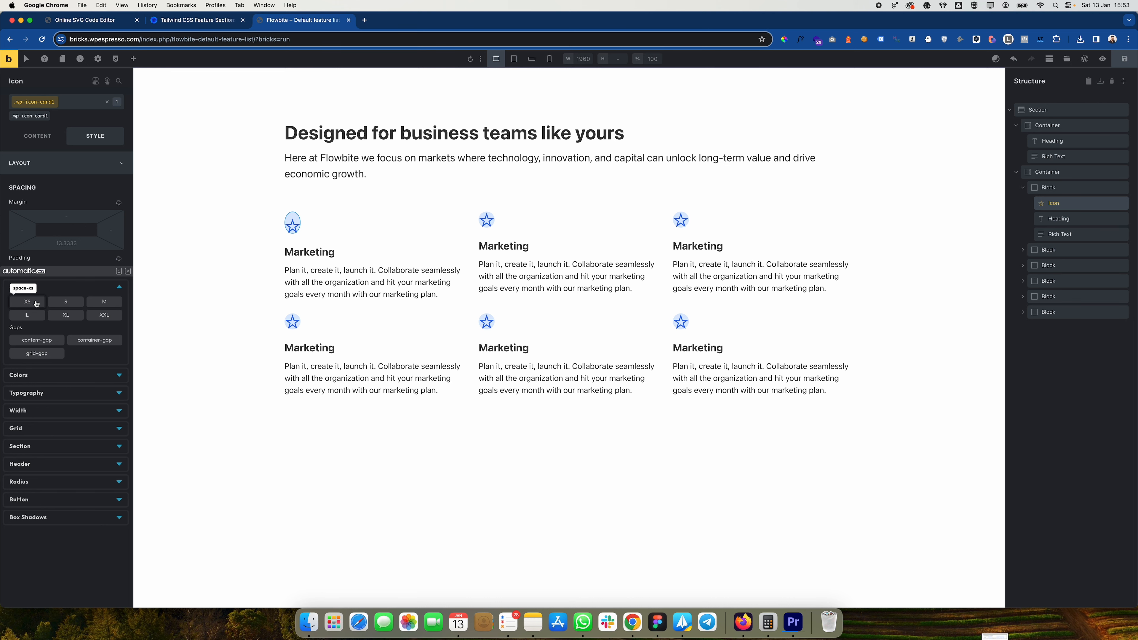
pyautogui.click(36, 303)
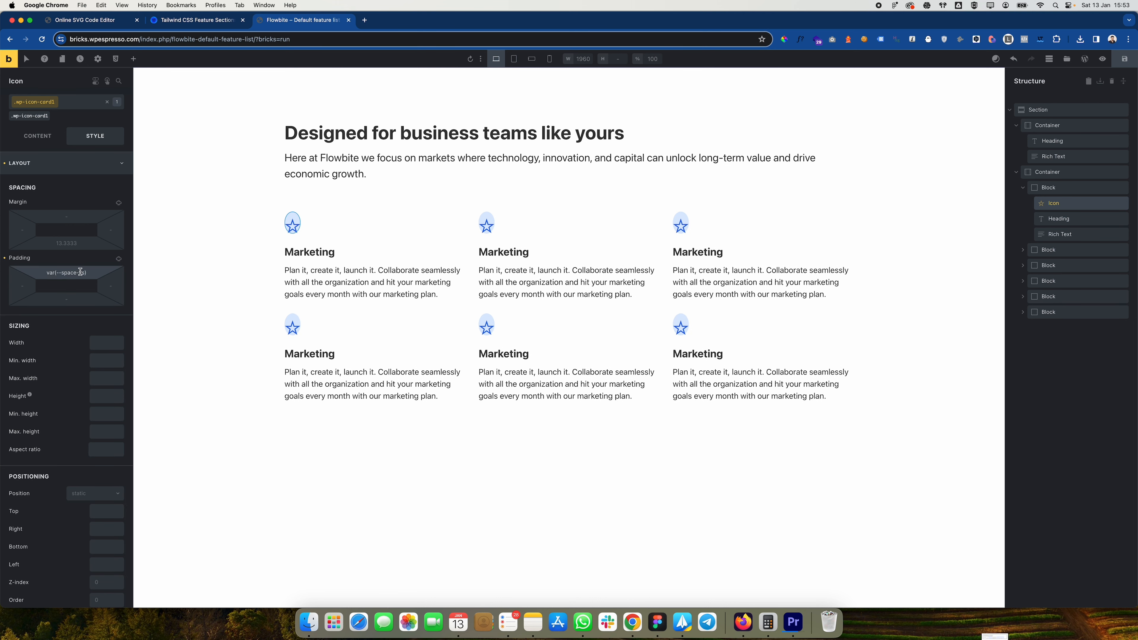
pyautogui.click(119, 259)
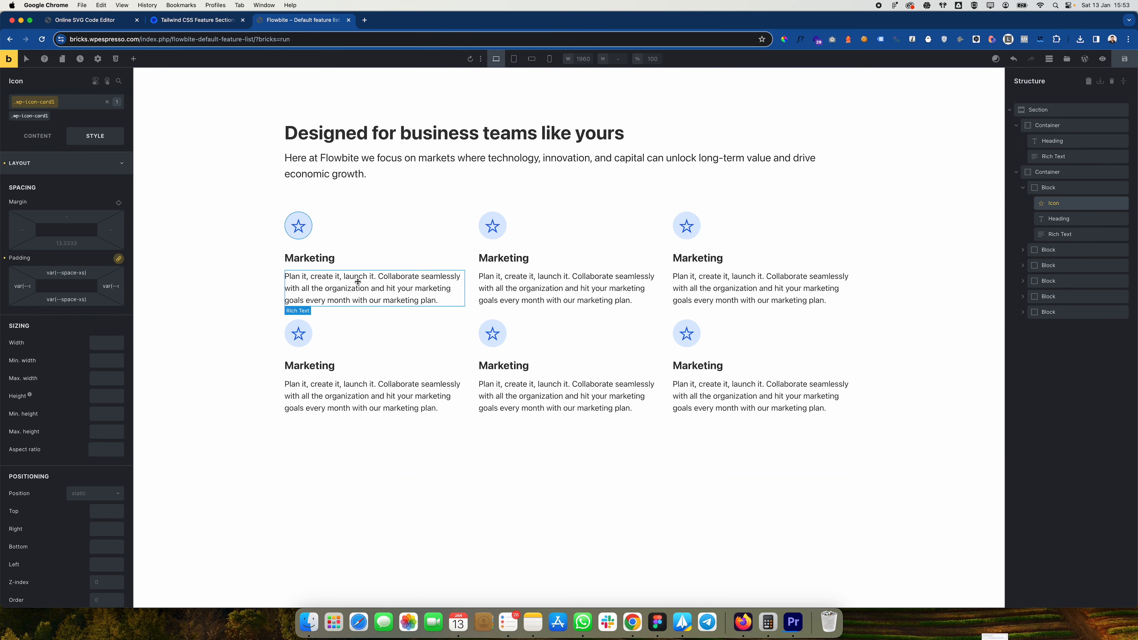
pyautogui.hotkey('ctrl', 'shift', 'Tab')
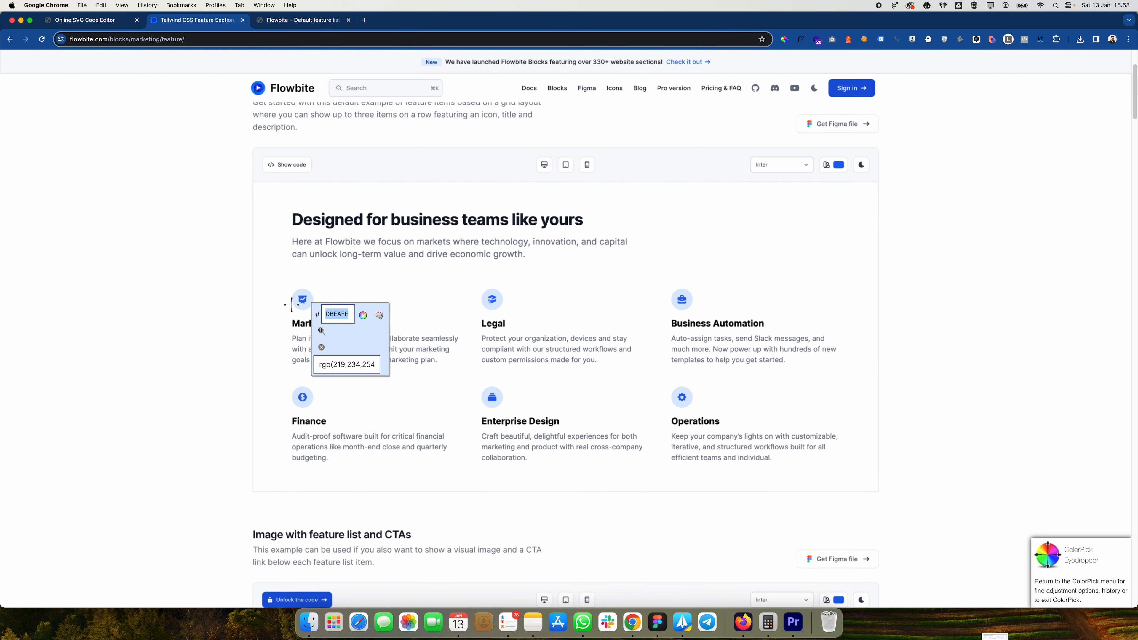
pyautogui.hotkey('ctrl', 'Tab')
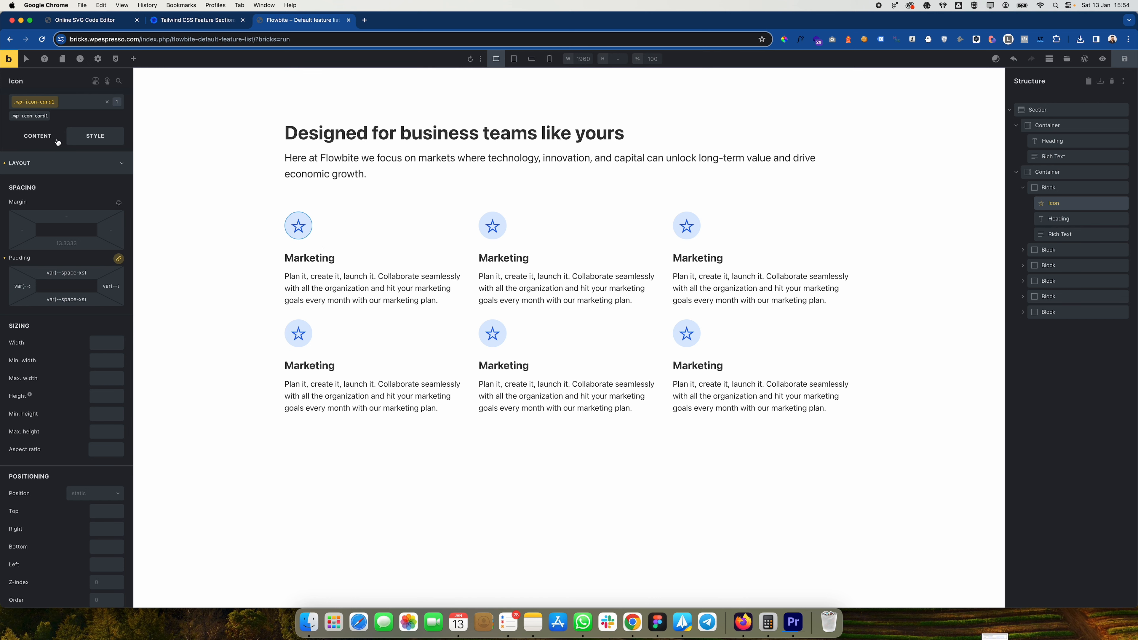
# Step: Change the first card's icon to the Themify gear
pyautogui.click(43, 145)
pyautogui.click(118, 162)
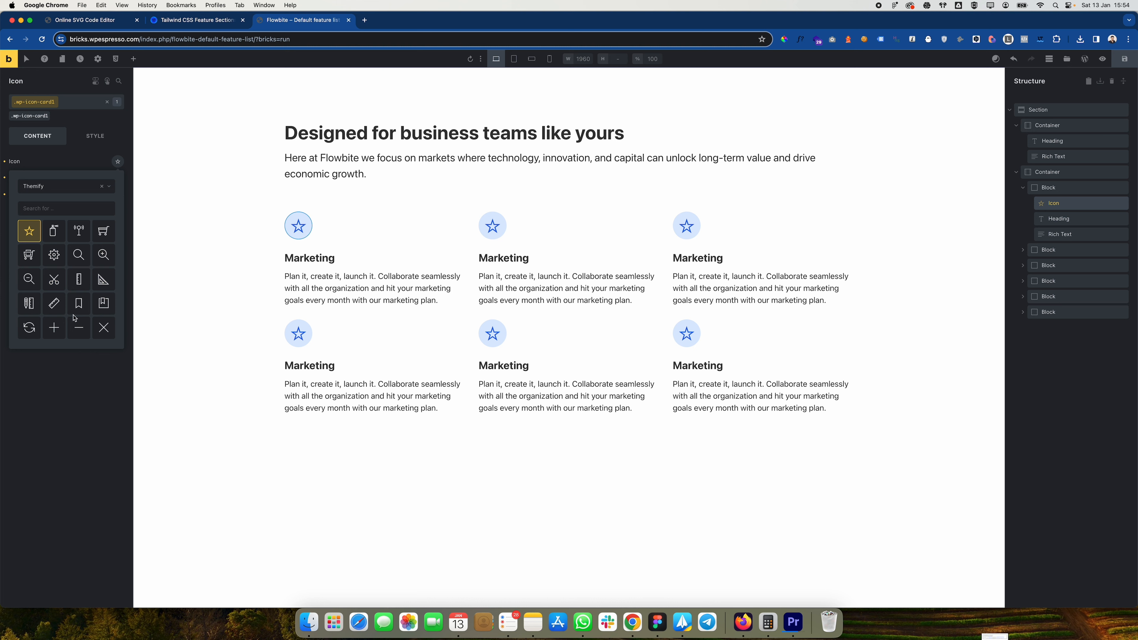
pyautogui.click(53, 254)
pyautogui.click(72, 379)
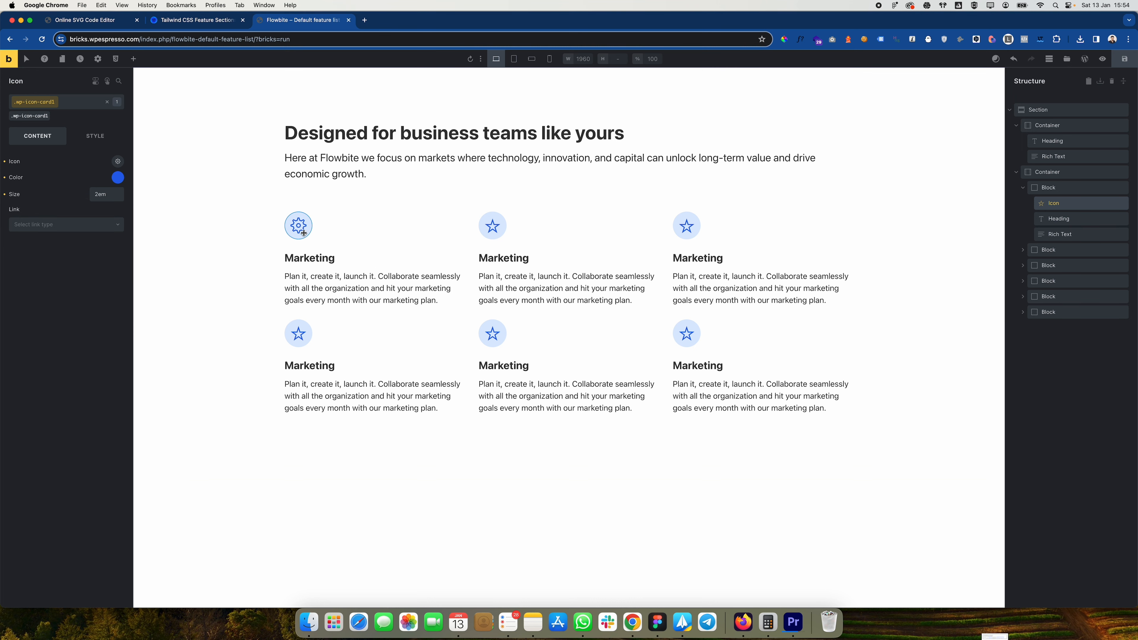
# Step: Change the icon of the second card in the upper row to the Themify scissors
pyautogui.click(492, 226)
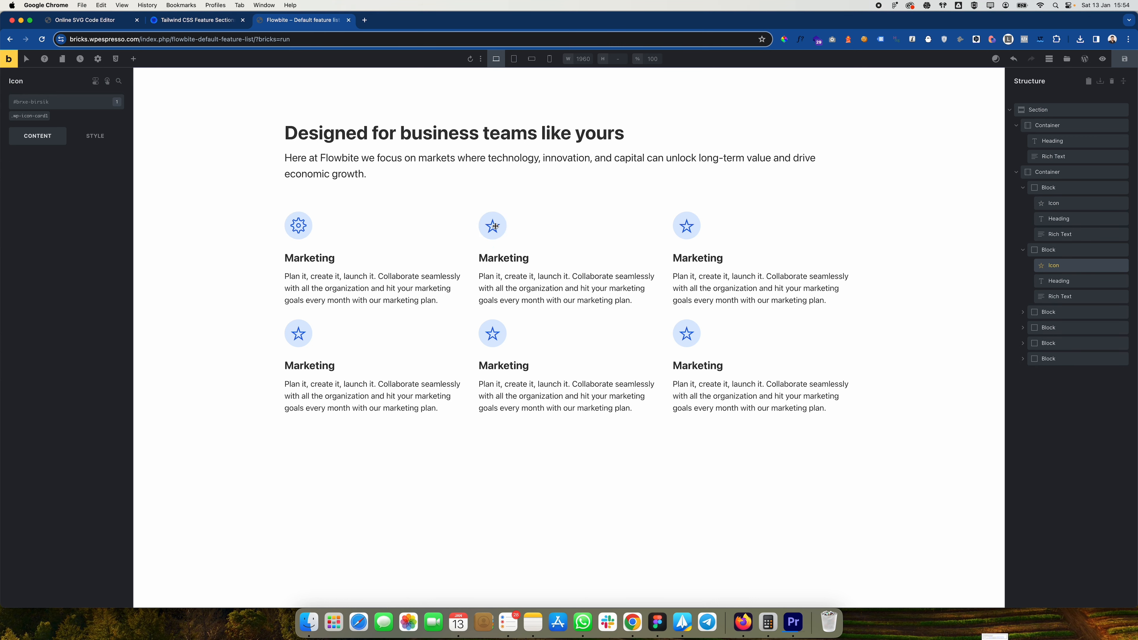
pyautogui.click(118, 162)
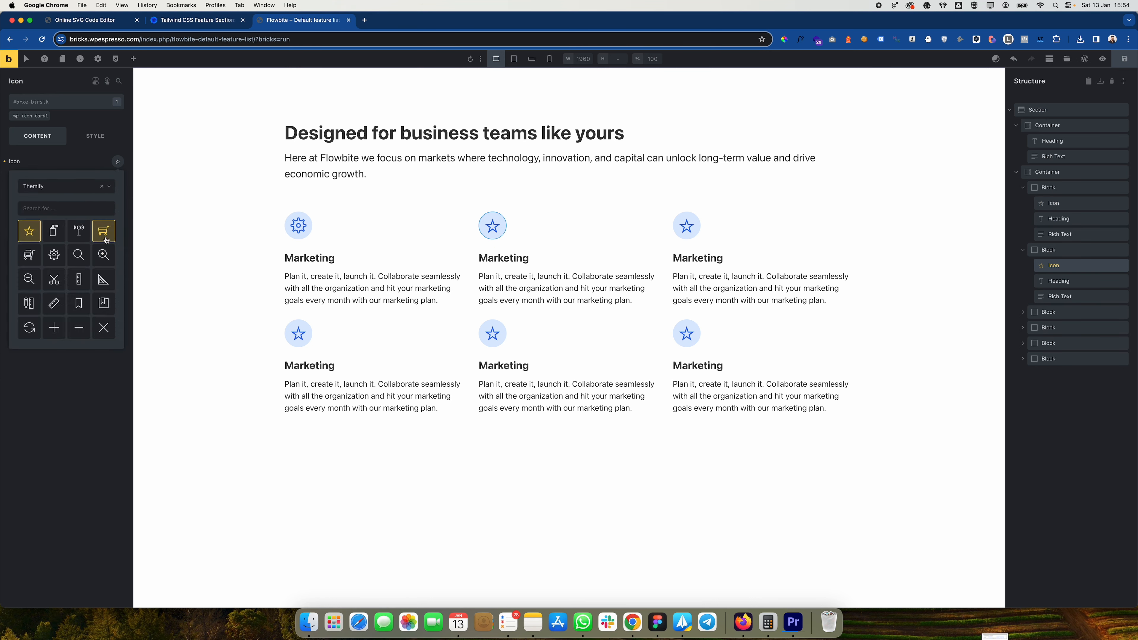
pyautogui.click(62, 287)
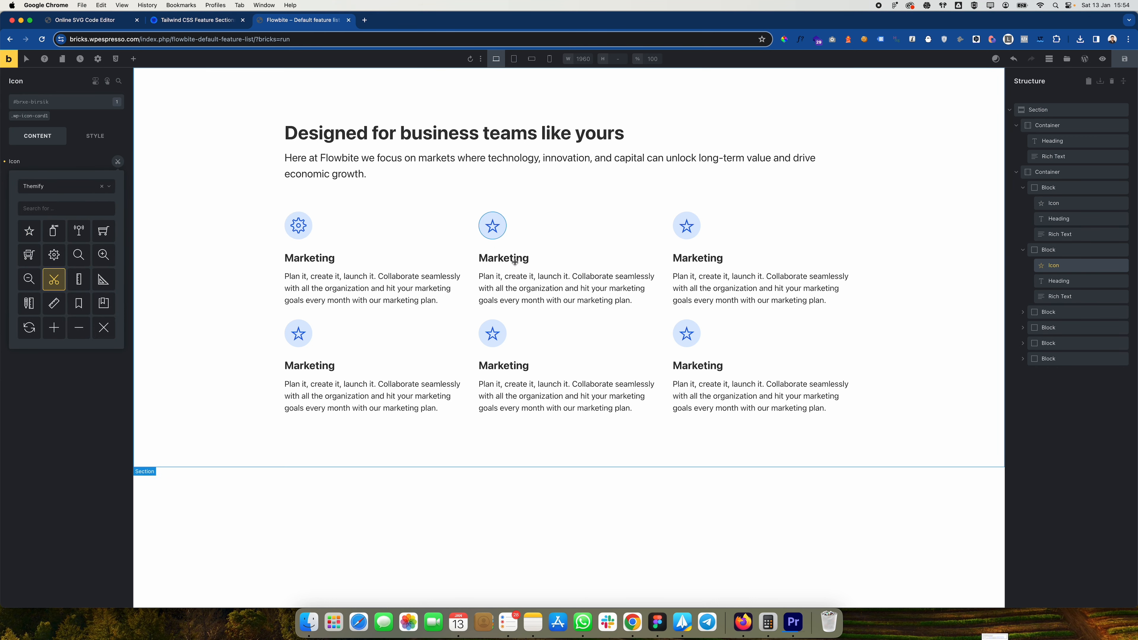
# Step: Change the icon of the third card in the upper row to the Themify paint bucket
pyautogui.click(688, 226)
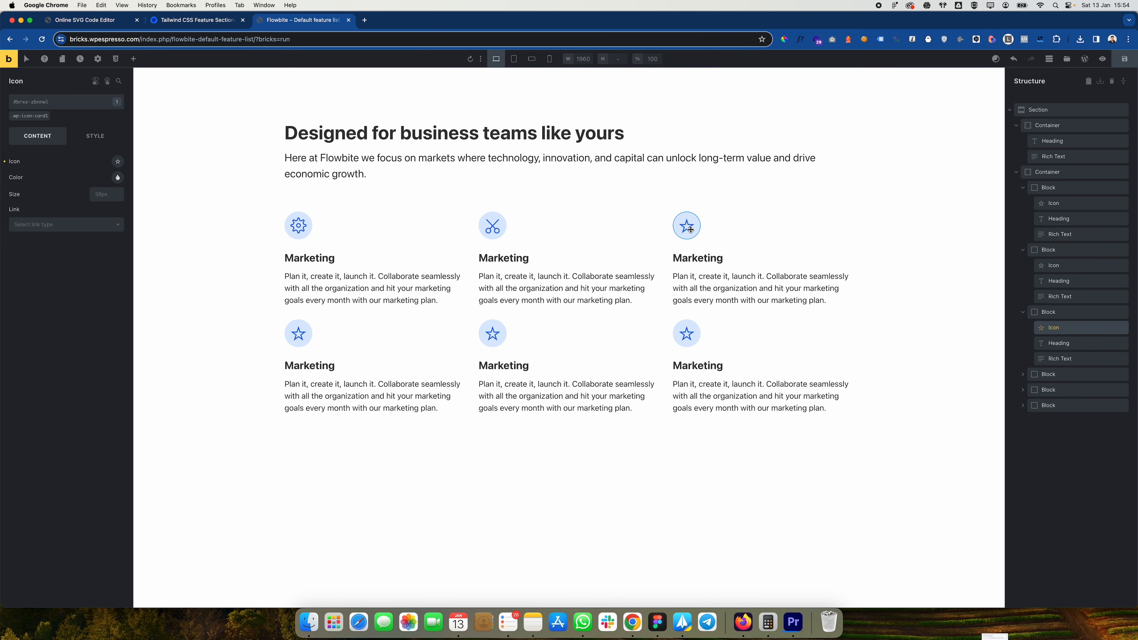
pyautogui.click(118, 161)
pyautogui.scroll(-3, 67, 287)
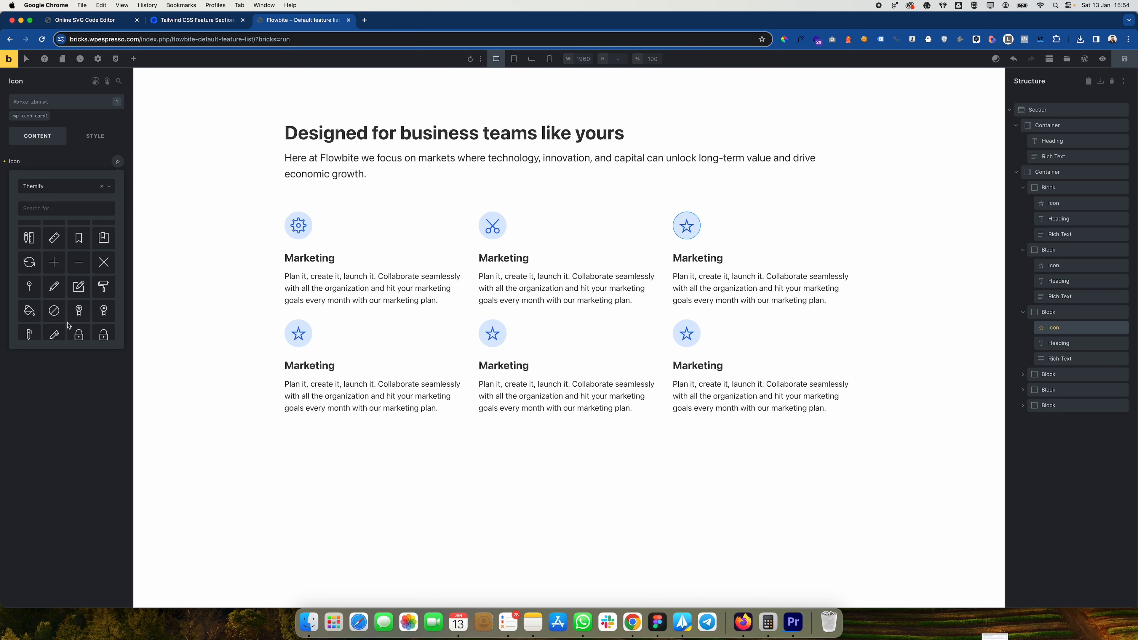
pyautogui.click(29, 267)
# Step: Change the icon of the first card in the lower row to the Themify heart
pyautogui.click(309, 334)
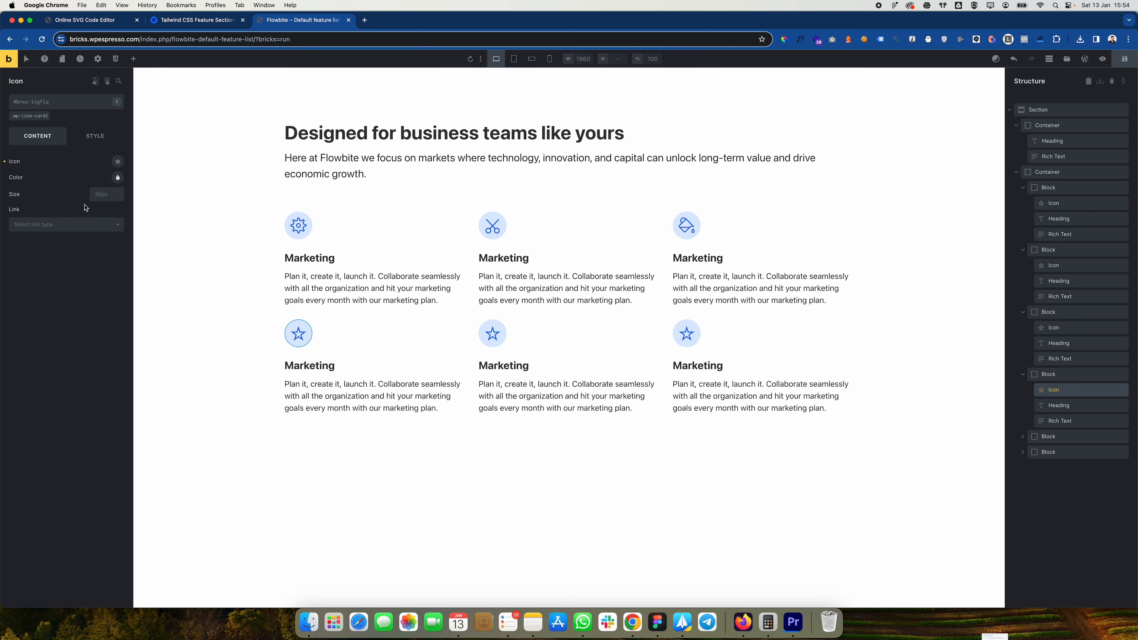
pyautogui.click(118, 162)
pyautogui.scroll(-2, 67, 286)
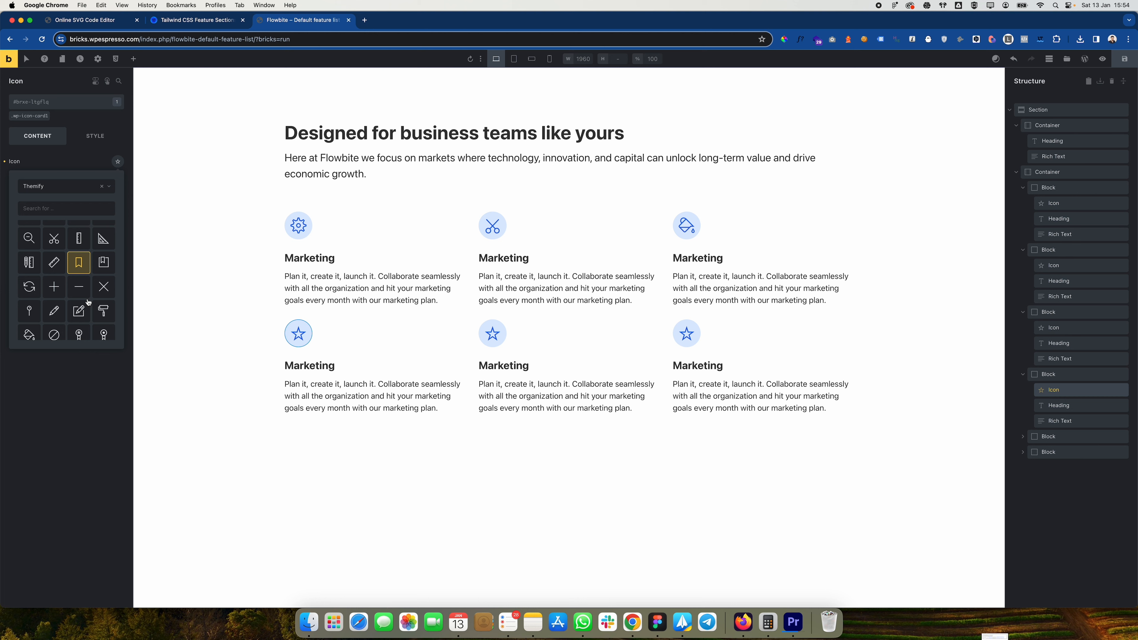
pyautogui.scroll(-4, 63, 298)
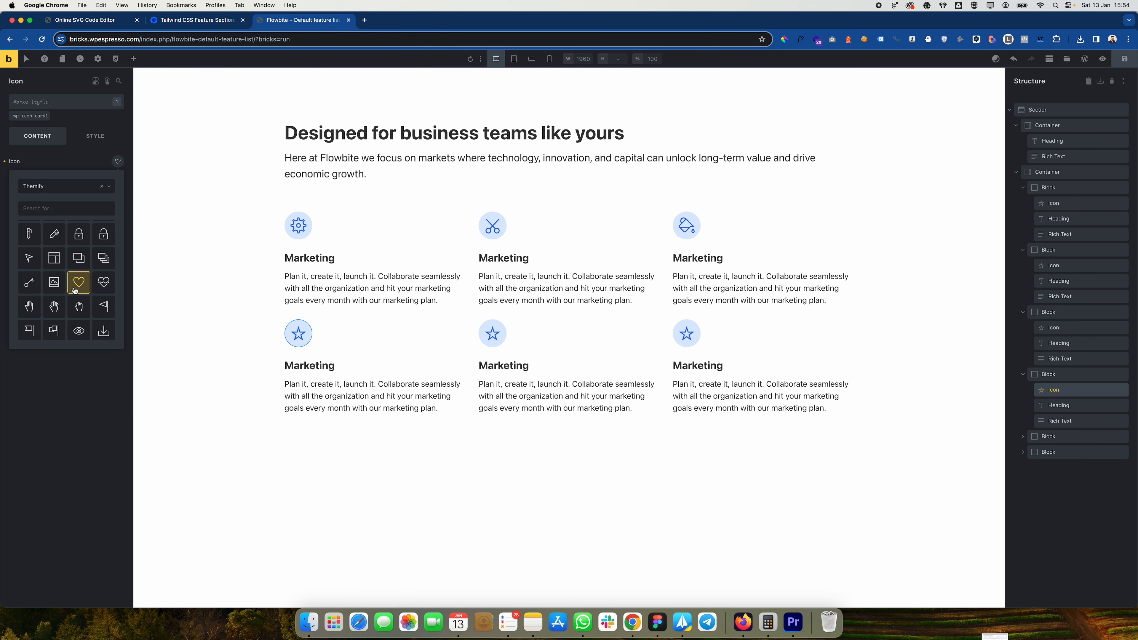
pyautogui.click(75, 291)
# Step: Look over the icon libraries offered for the lower row's first icon, keeping Themify
pyautogui.click(70, 192)
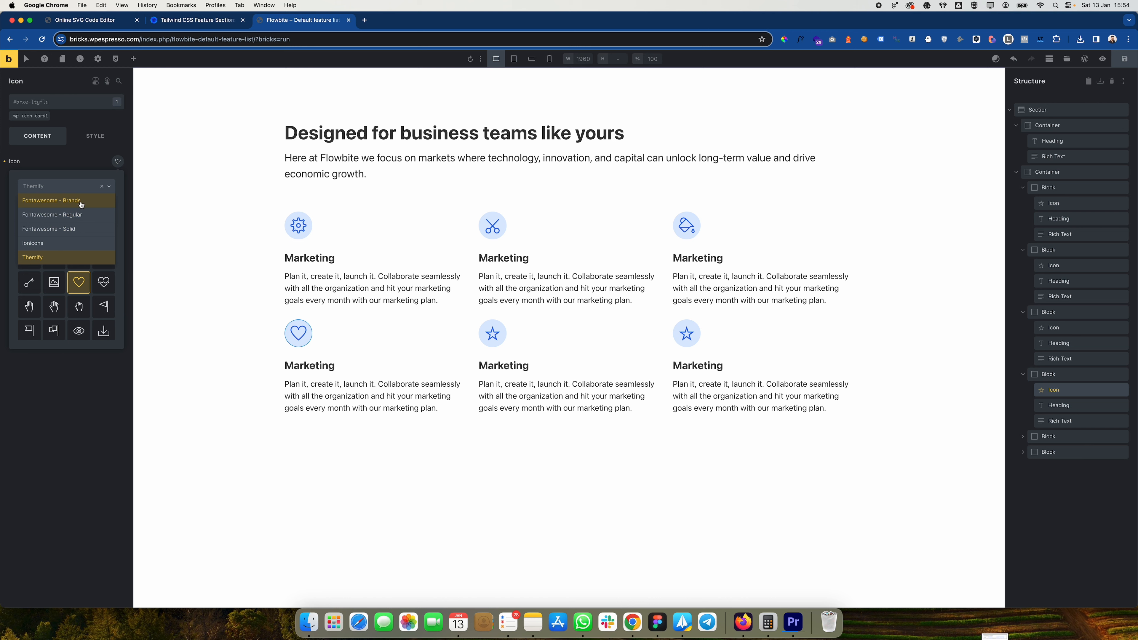
pyautogui.click(78, 184)
pyautogui.click(83, 167)
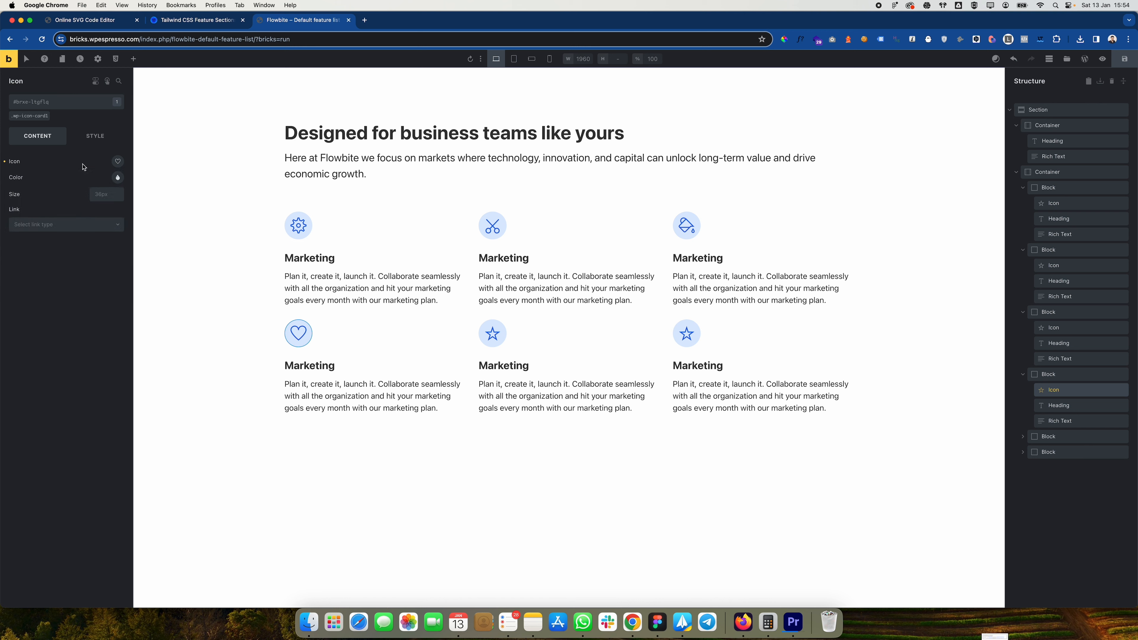
pyautogui.click(118, 162)
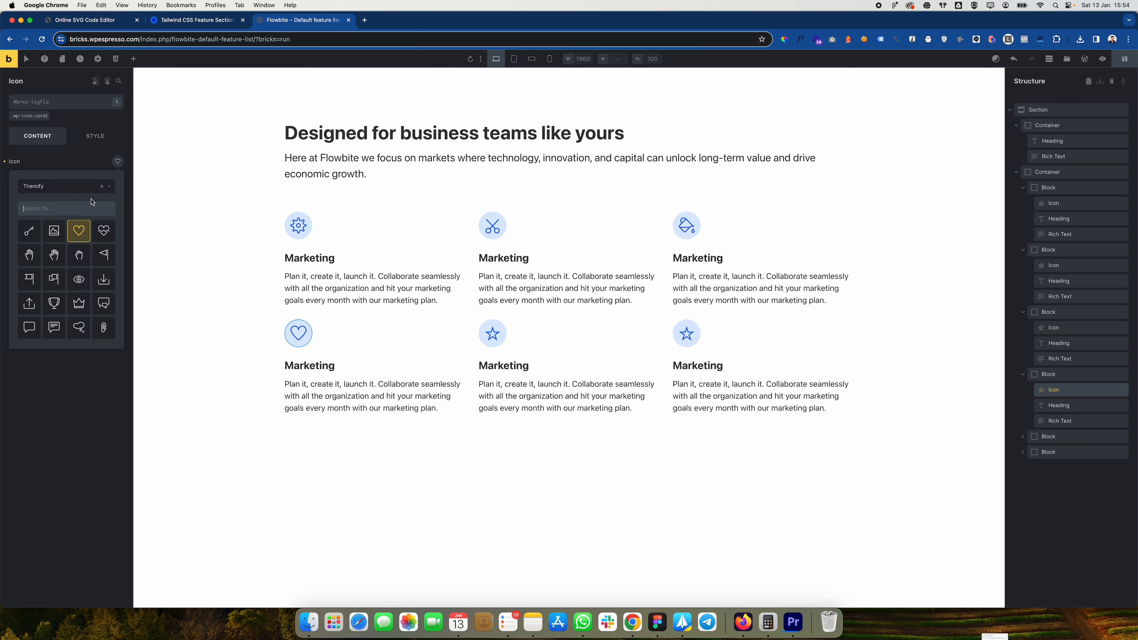
pyautogui.click(83, 186)
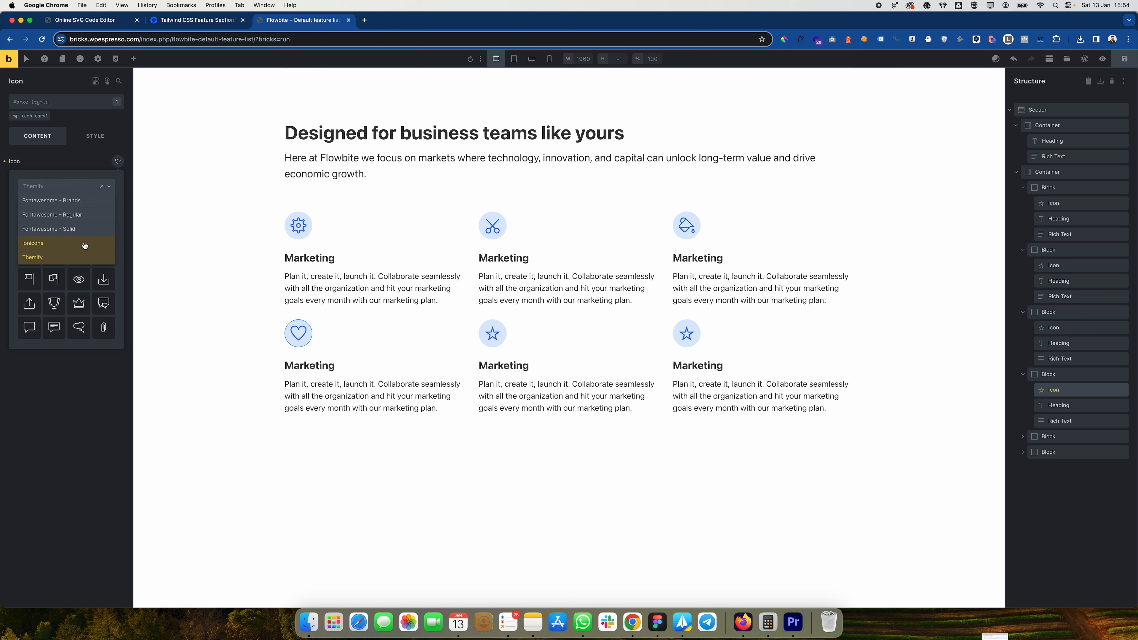
pyautogui.click(74, 162)
# Step: Search the builder's elements for "svg" to locate the SVG element
pyautogui.click(133, 58)
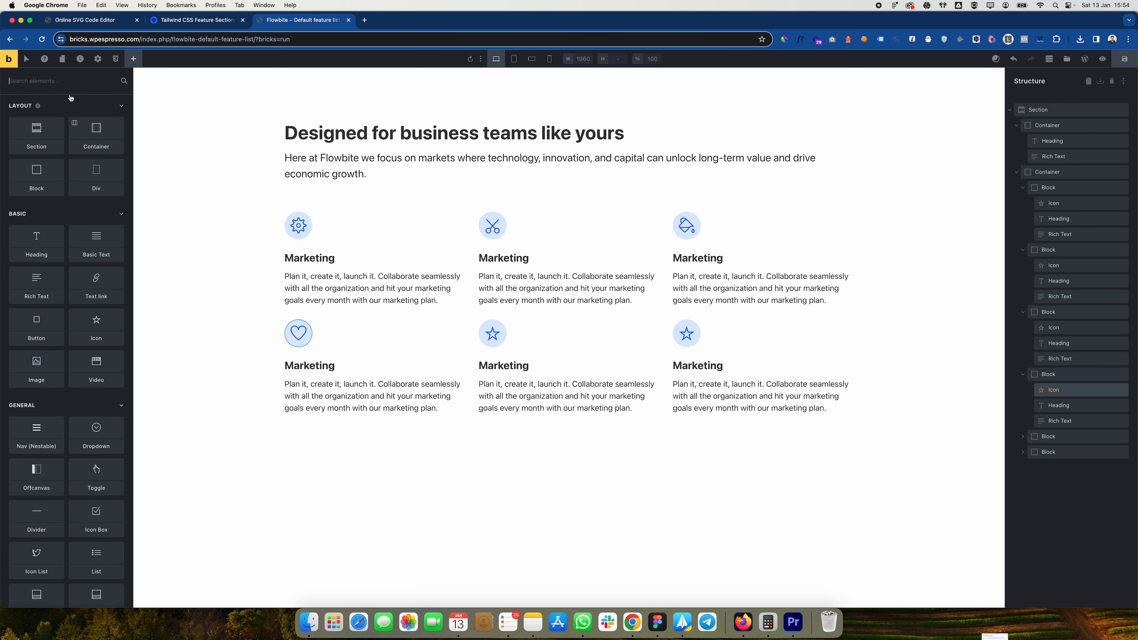
pyautogui.click(67, 85)
pyautogui.write('svg')
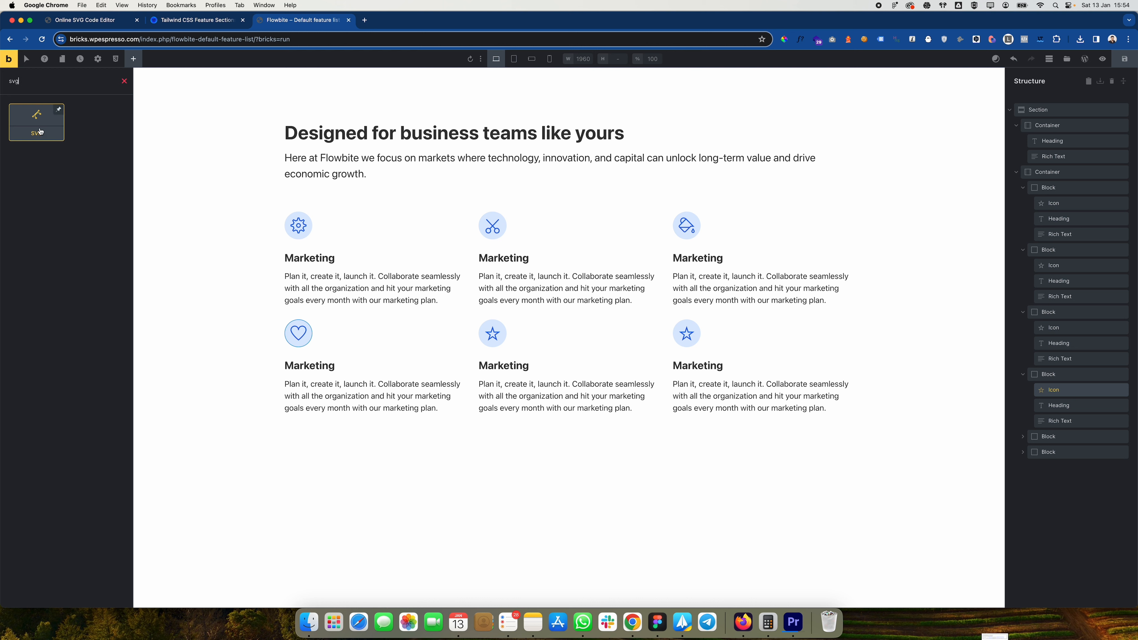
# Step: Change the icon of the middle card in the lower row to the Themify broken heart, outside the .wp-icon-card1 class
pyautogui.click(494, 335)
pyautogui.click(32, 116)
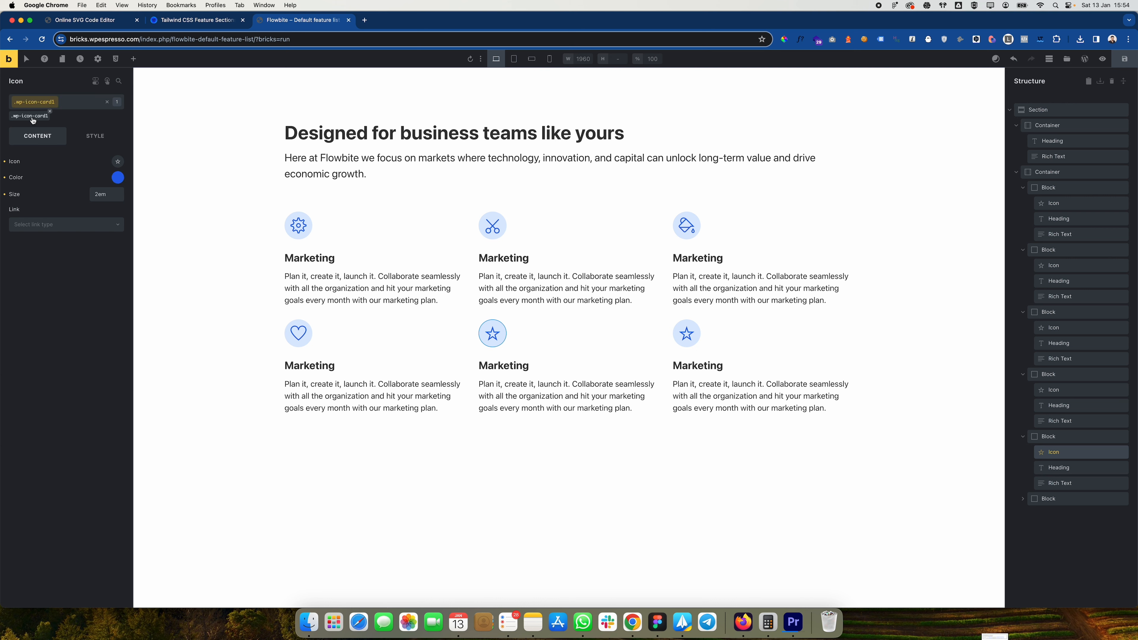
pyautogui.click(110, 104)
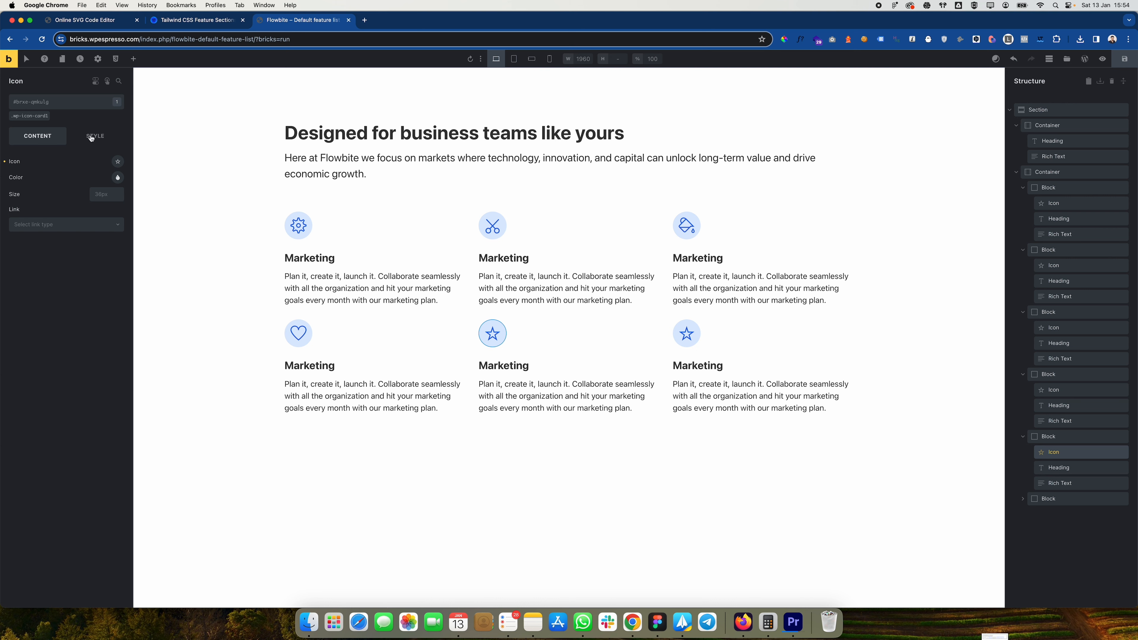
pyautogui.click(118, 163)
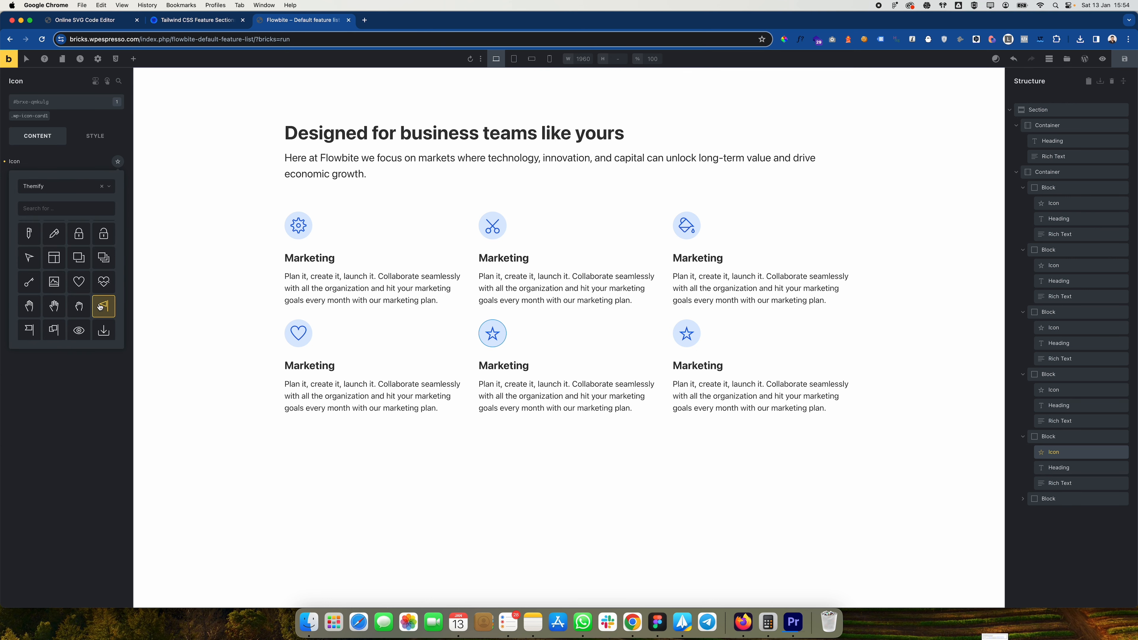
pyautogui.click(105, 292)
# Step: Change the icon of the last card in the lower row to the Themify car
pyautogui.click(316, 342)
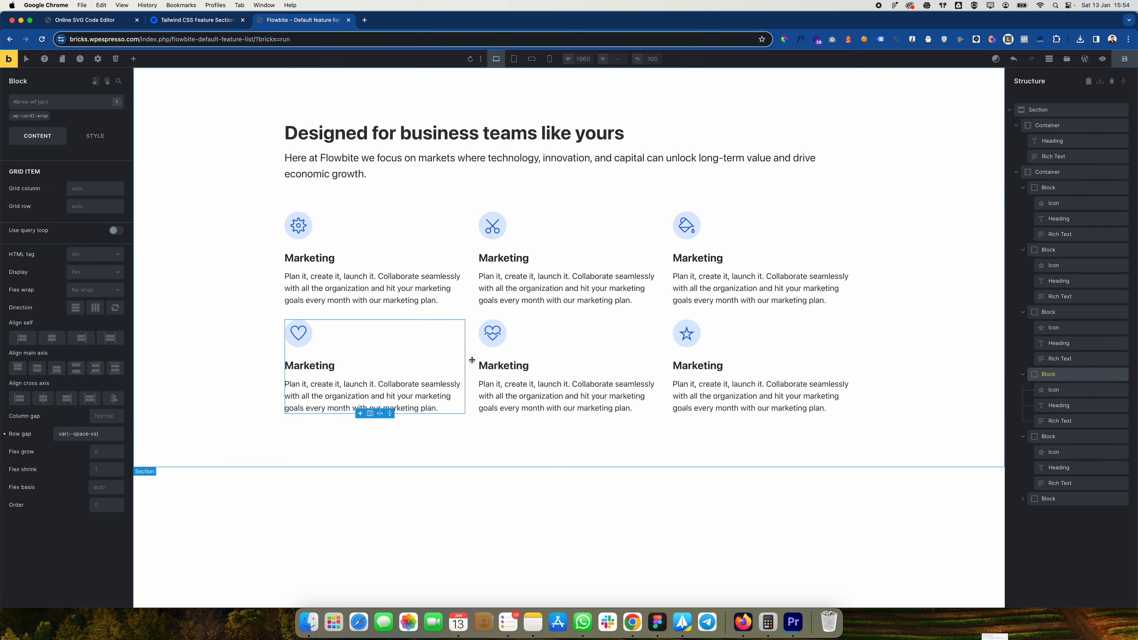
pyautogui.click(681, 342)
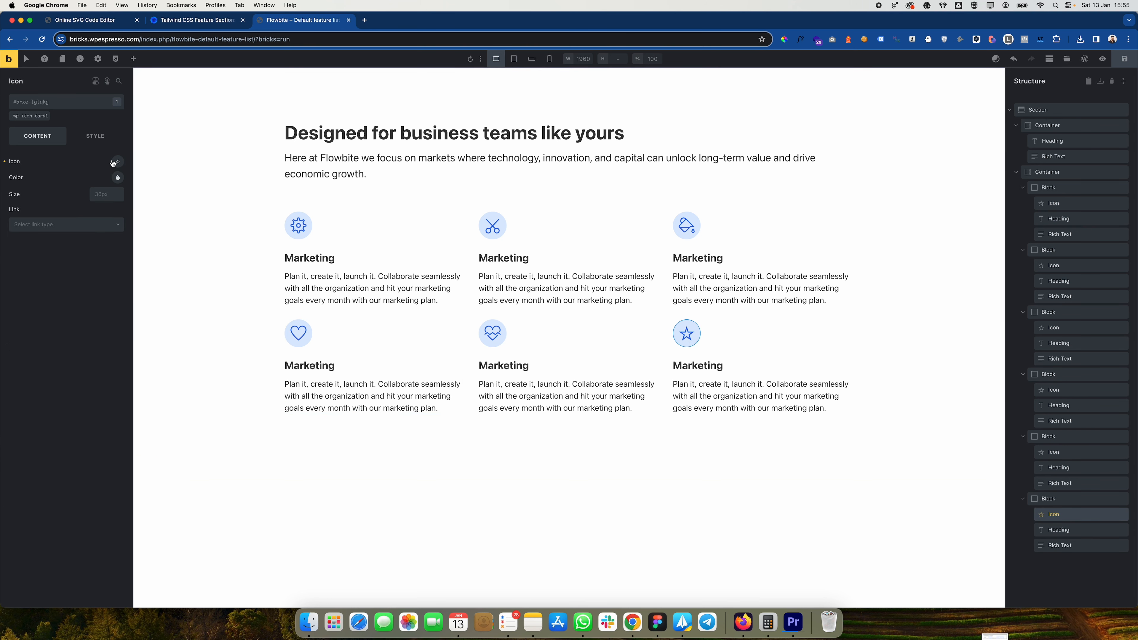
pyautogui.click(118, 161)
pyautogui.scroll(-5, 75, 314)
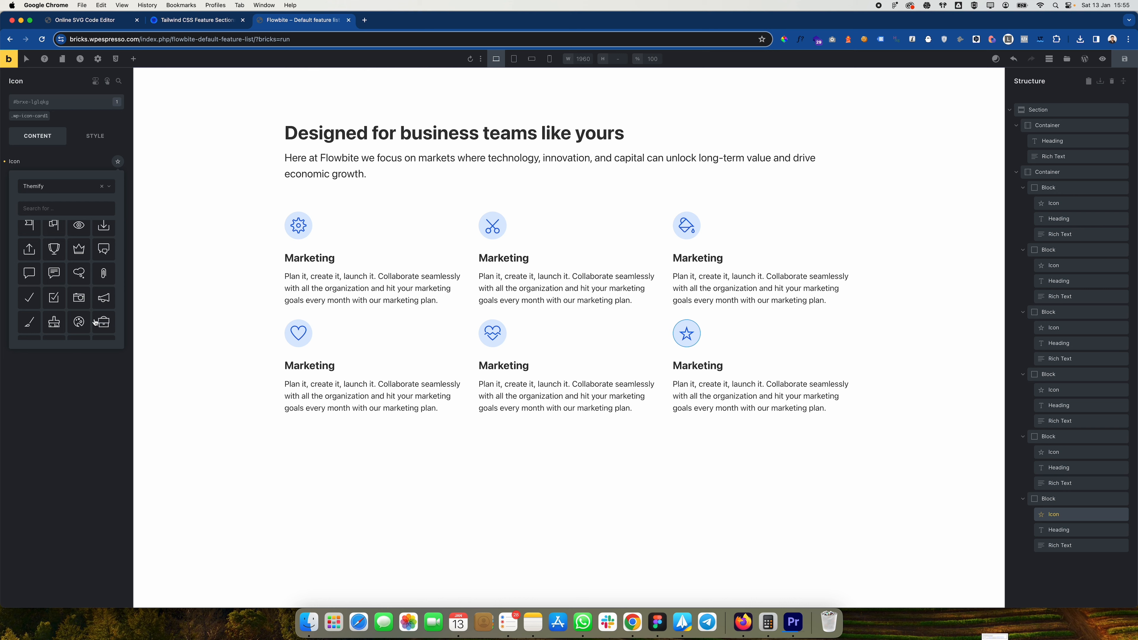
pyautogui.click(79, 292)
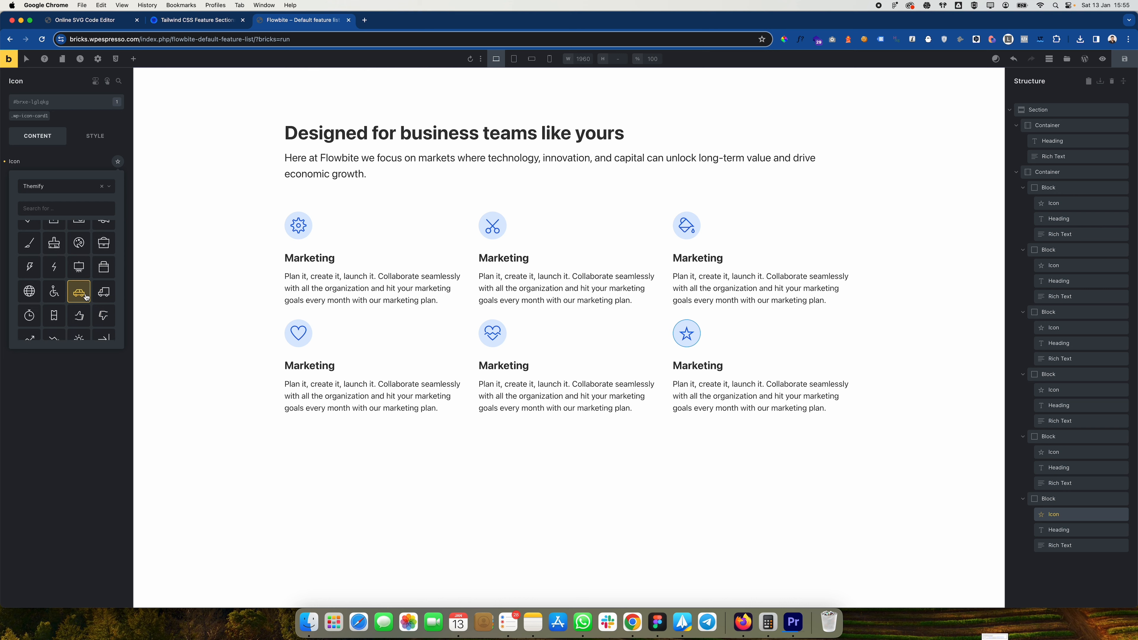
pyautogui.click(220, 345)
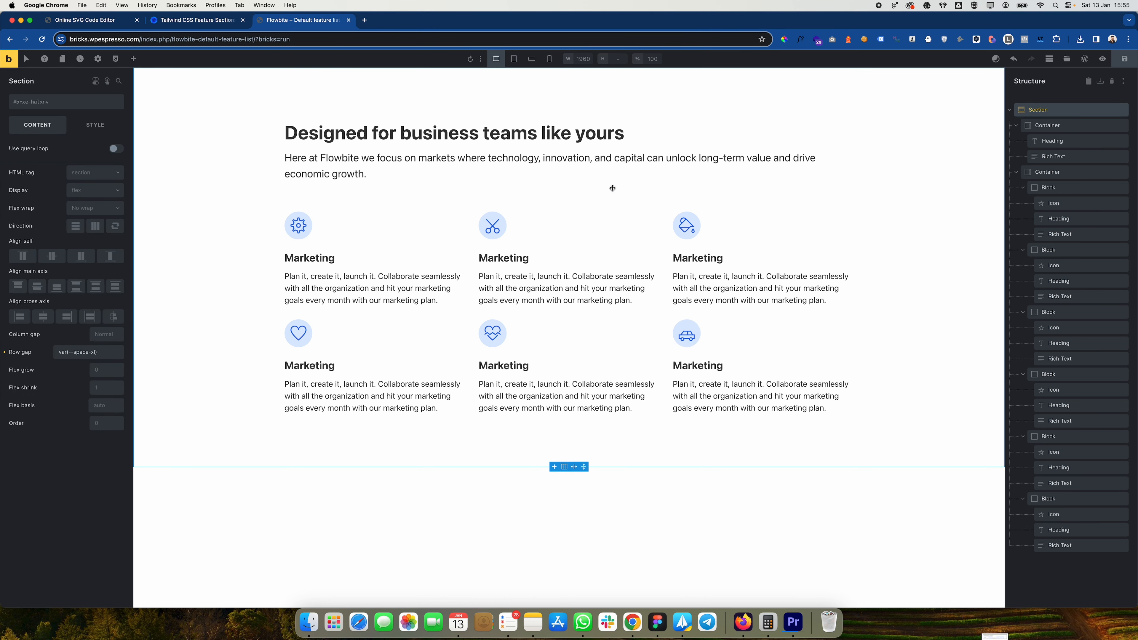
# Step: Dismiss the color picker overlay on the Flowbite page and examine the text color of the Marketing card's description
pyautogui.click(546, 159)
pyautogui.click(546, 134)
pyautogui.click(549, 104)
pyautogui.hotkey('ctrl', 'shift', 'Tab')
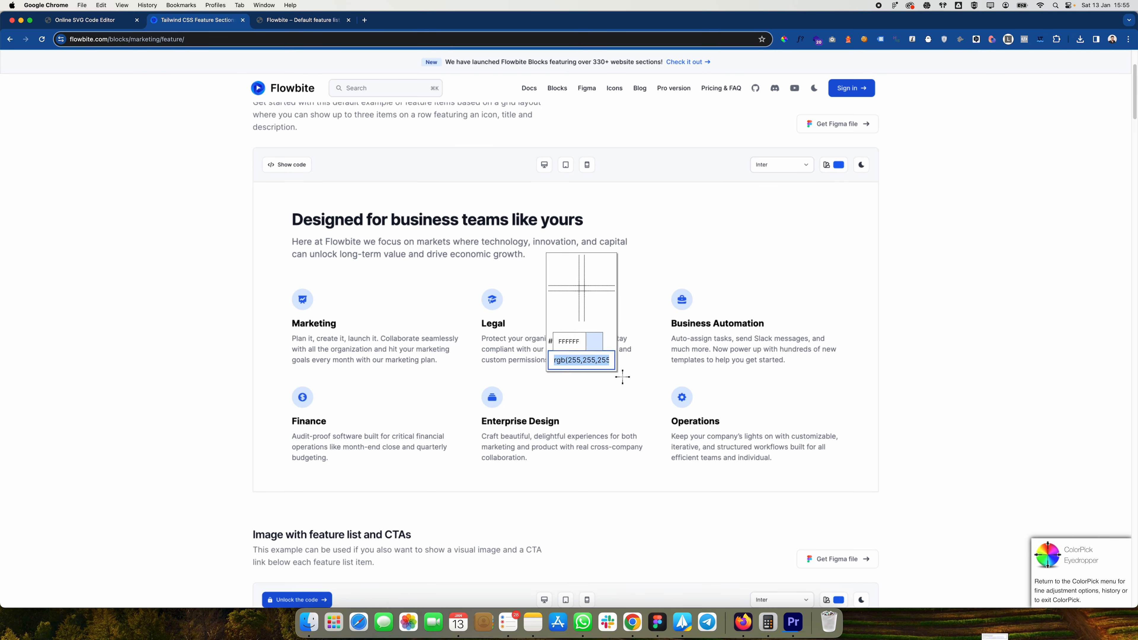
pyautogui.click(622, 377)
pyautogui.press('Escape')
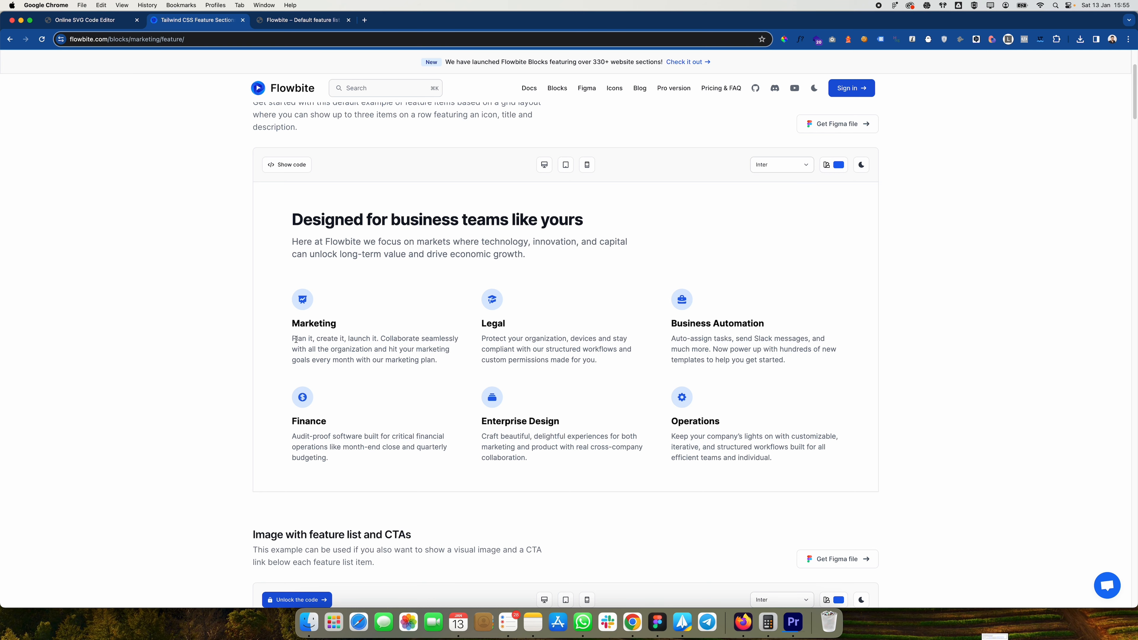
pyautogui.moveTo(296, 339)
pyautogui.mouseDown()
pyautogui.moveTo(454, 366)
pyautogui.moveTo(291, 340)
pyautogui.mouseUp()
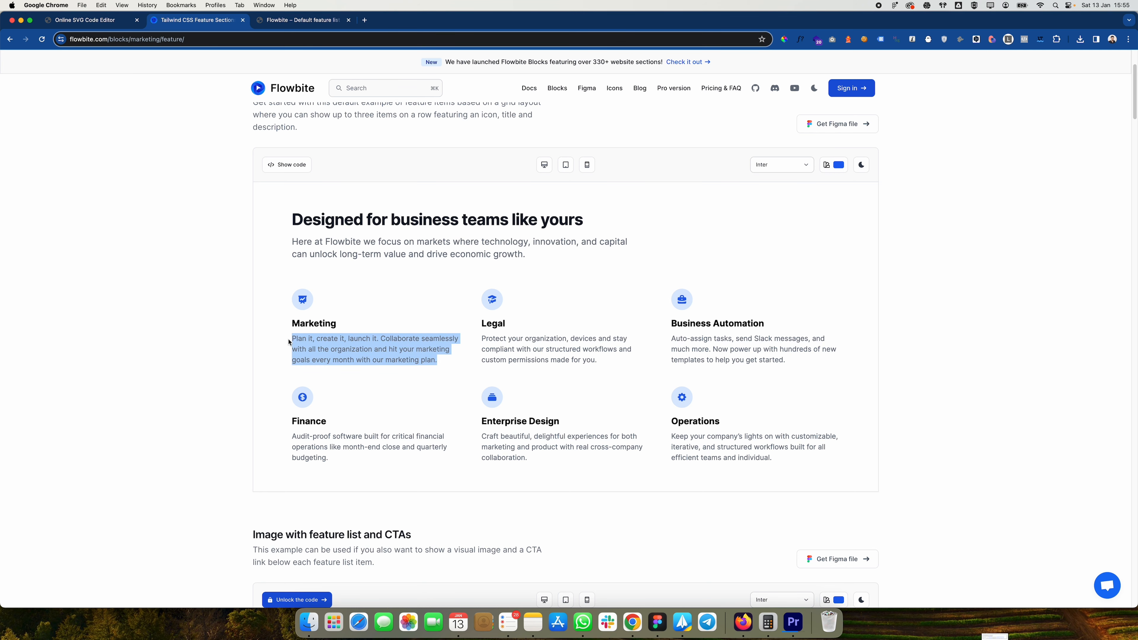
pyautogui.click(290, 341)
# Step: Return to the Bricks page and open the typography settings of the first card description's .wp-description-card1 class
pyautogui.hotkey('ctrl', 'Tab')
pyautogui.click(323, 283)
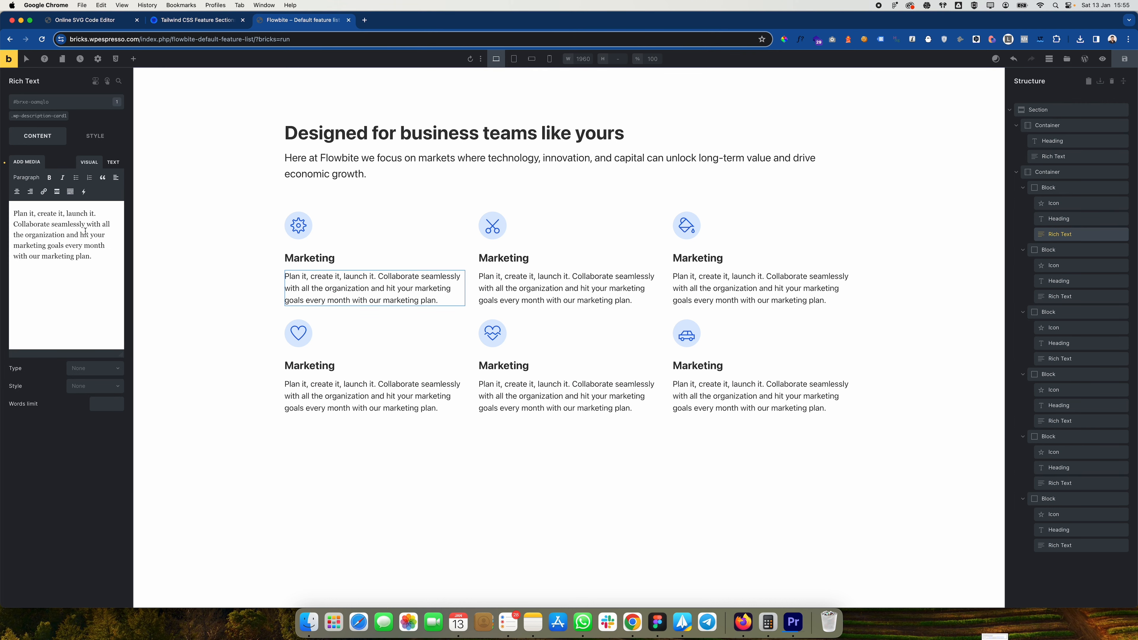
pyautogui.click(39, 118)
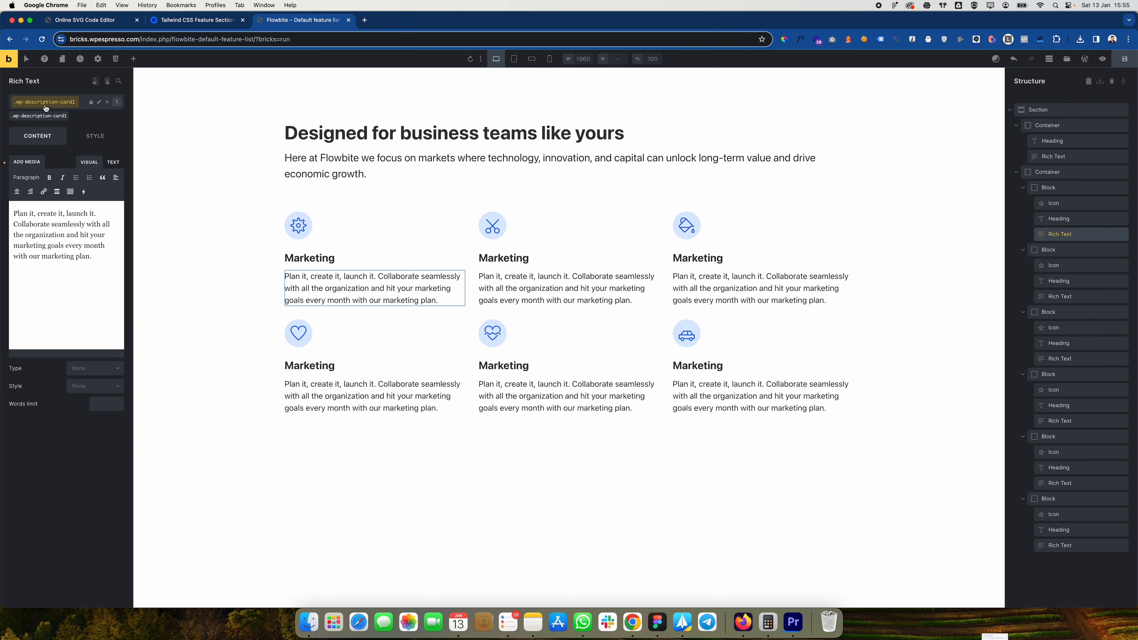
pyautogui.click(81, 144)
pyautogui.click(70, 165)
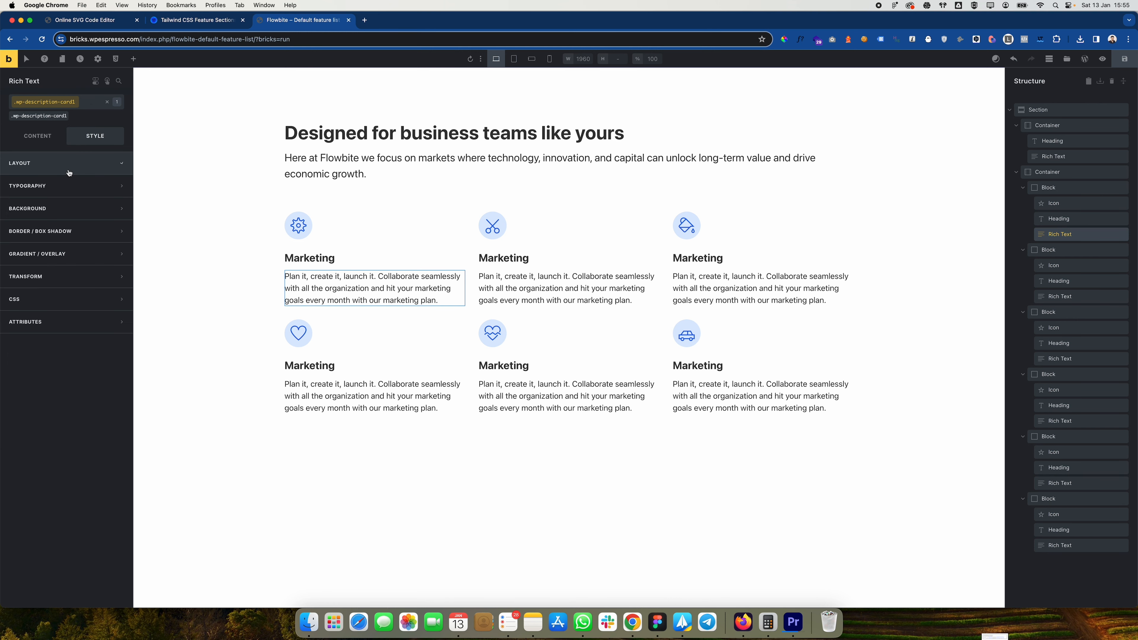
pyautogui.click(61, 187)
pyautogui.click(118, 207)
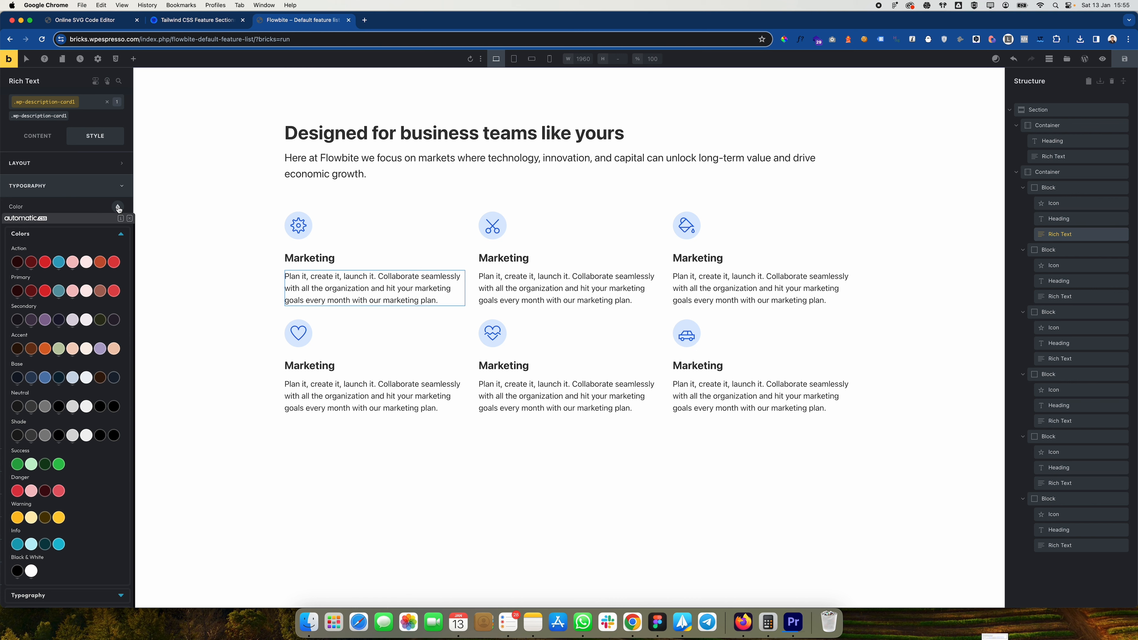
pyautogui.click(107, 211)
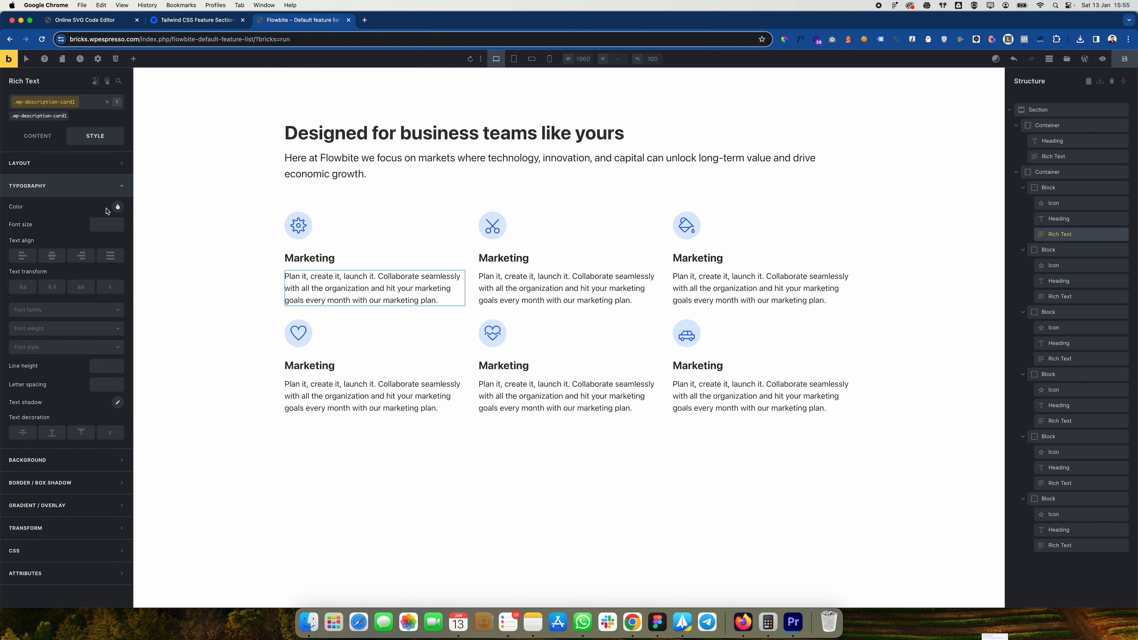
pyautogui.click(118, 208)
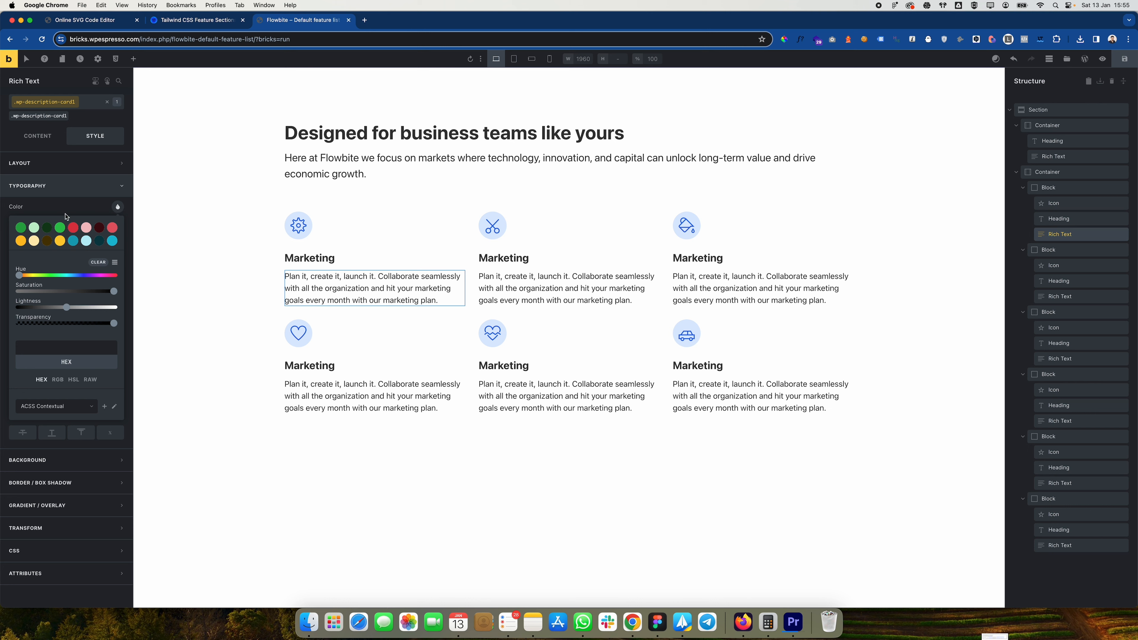
pyautogui.click(98, 212)
pyautogui.click(118, 207)
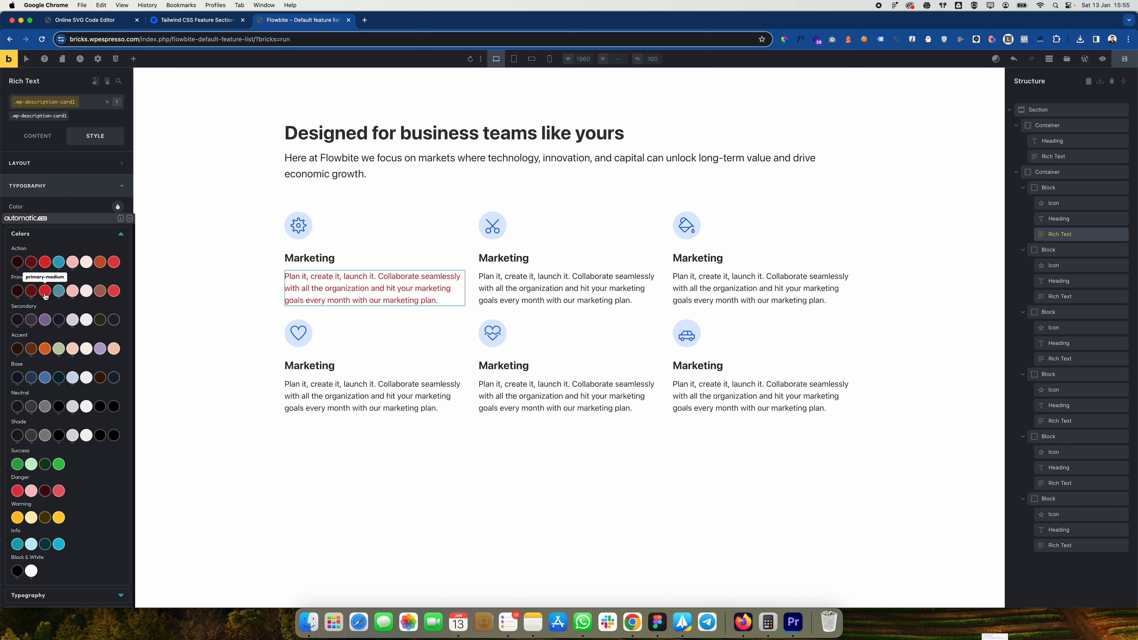
pyautogui.moveTo(34, 384)
pyautogui.click(117, 207)
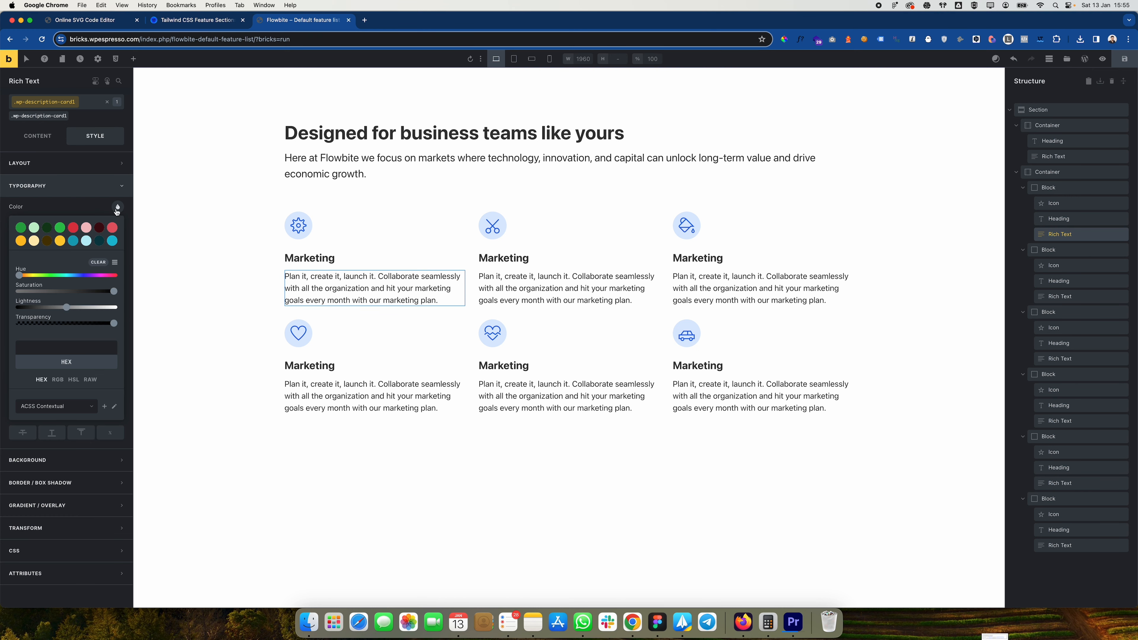
# Step: Set the text color of the .wp-description-card1 class to the medium gray from the Automatic.css Neutral colors
pyautogui.click(118, 207)
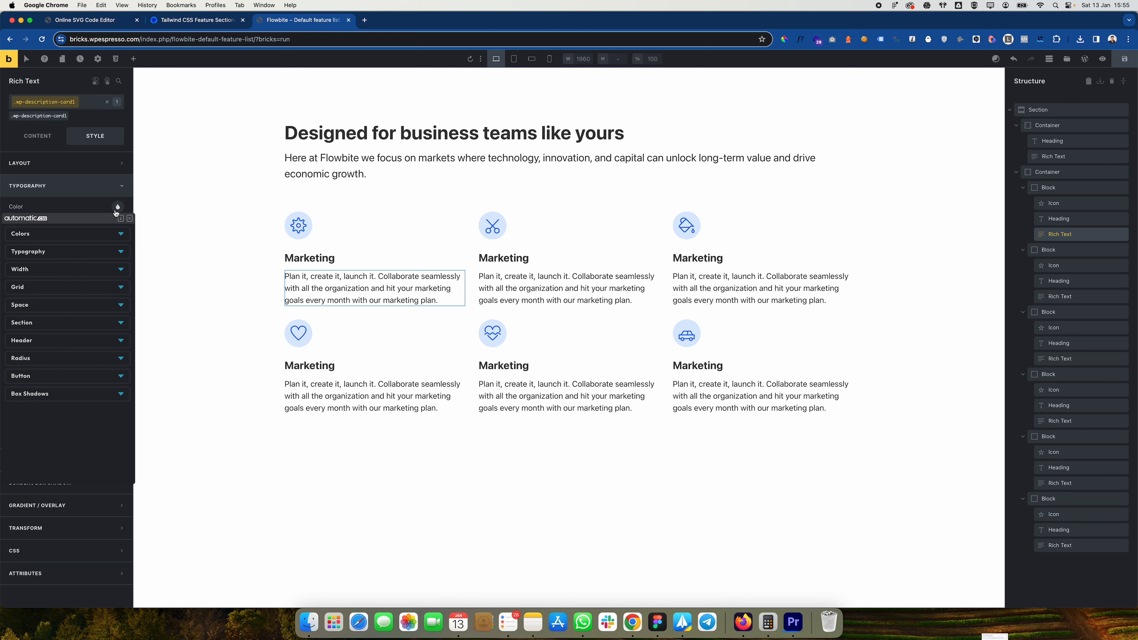
pyautogui.click(106, 232)
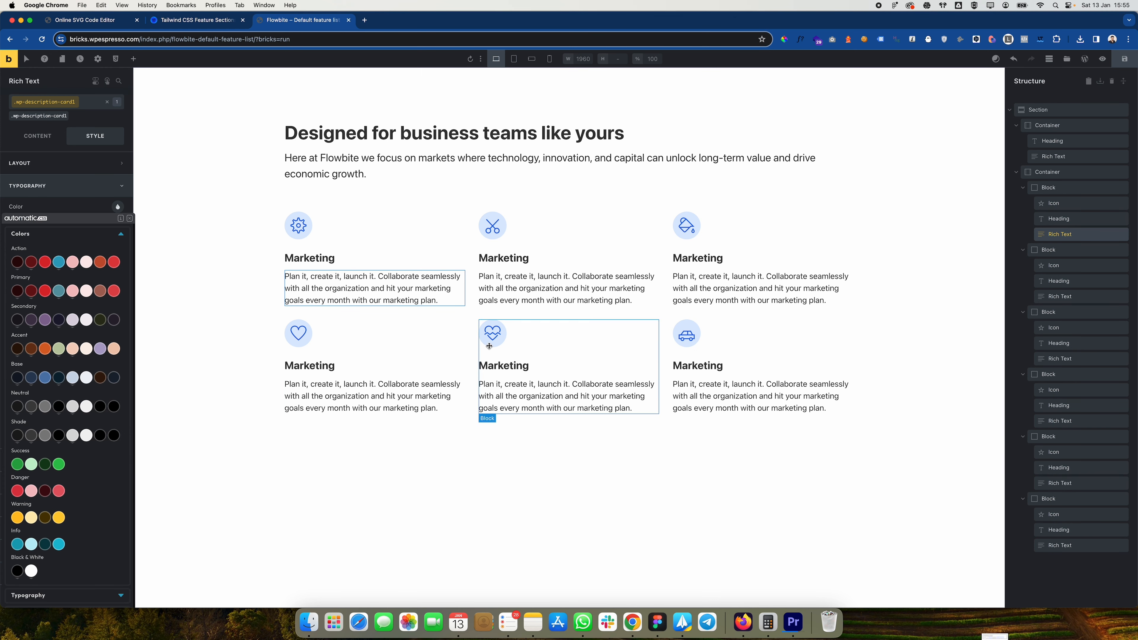
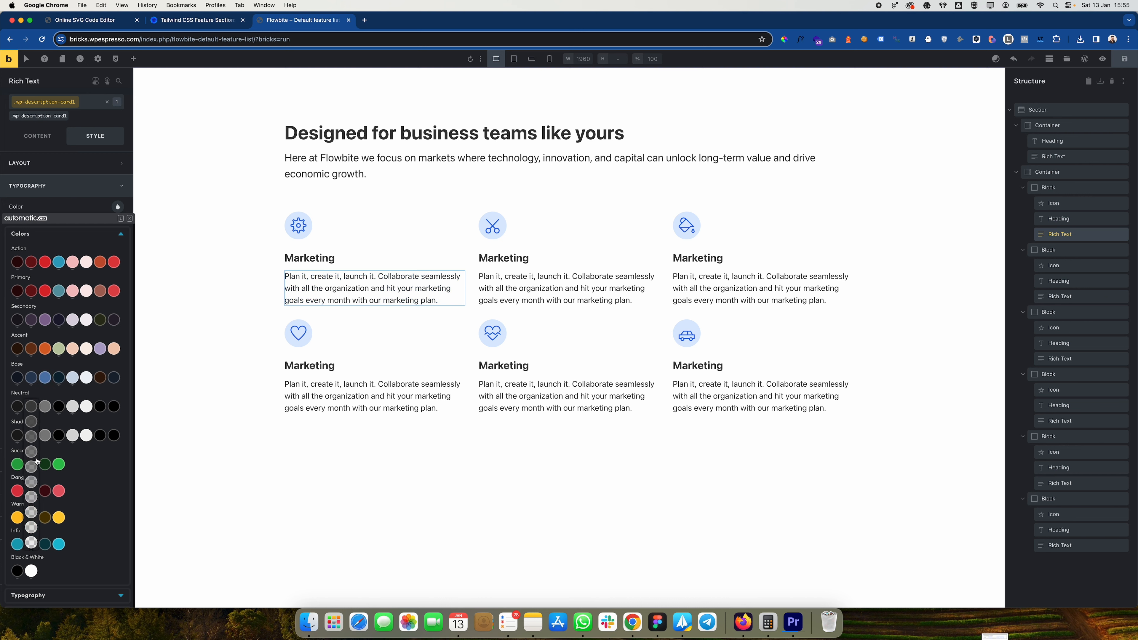
pyautogui.click(47, 408)
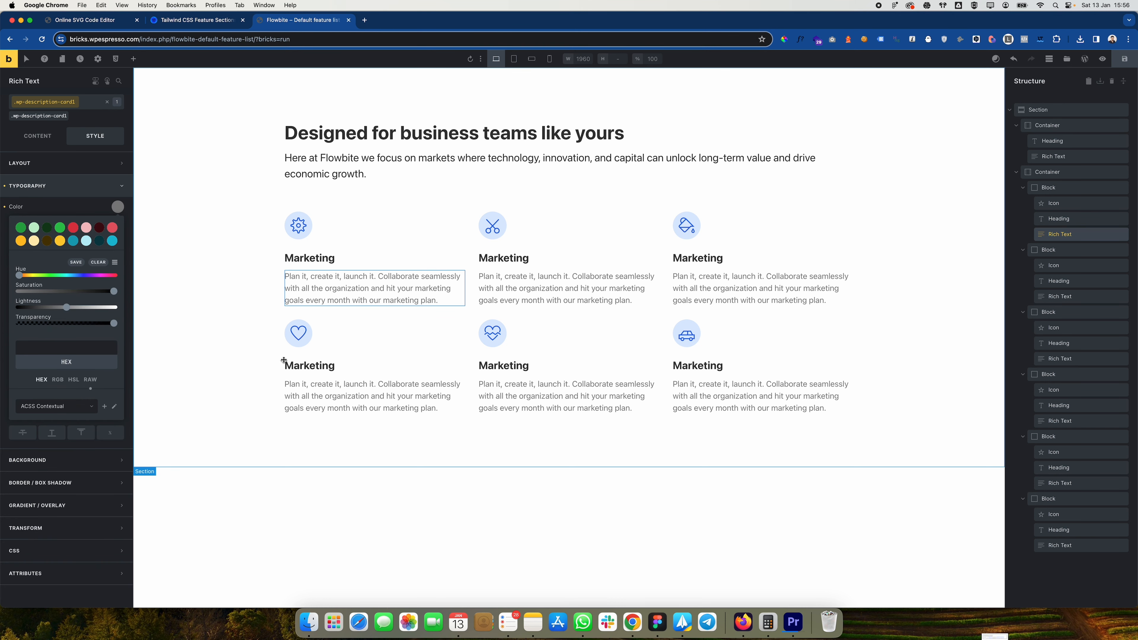
pyautogui.click(171, 169)
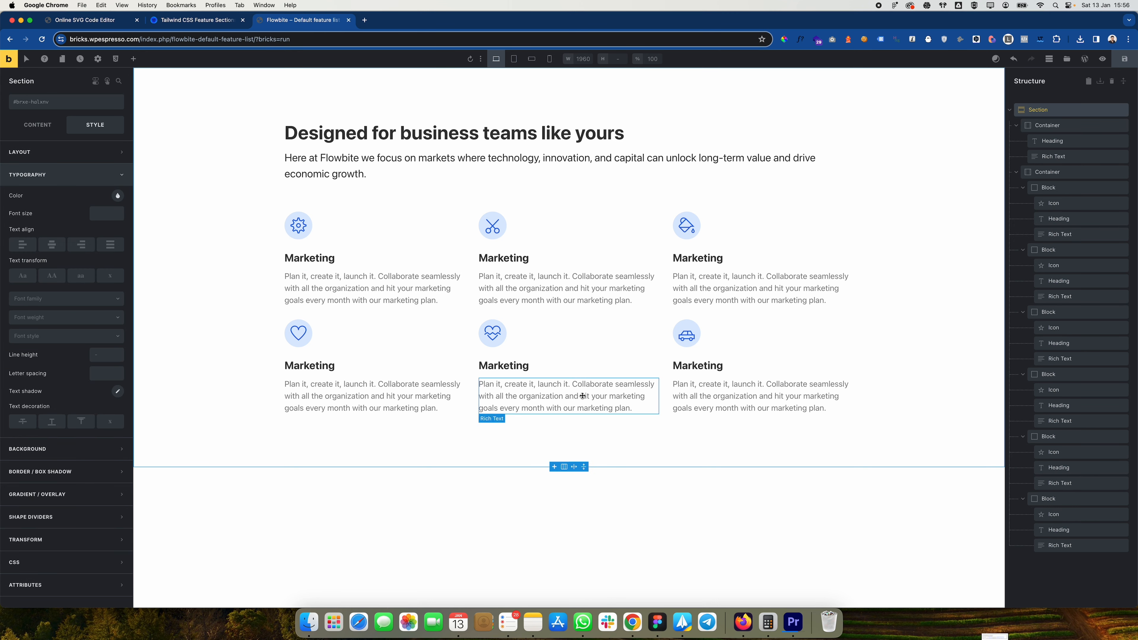
# Step: Set the text color of the intro paragraph under the section heading to the medium gray from the Automatic.css Neutral colors
pyautogui.click(339, 173)
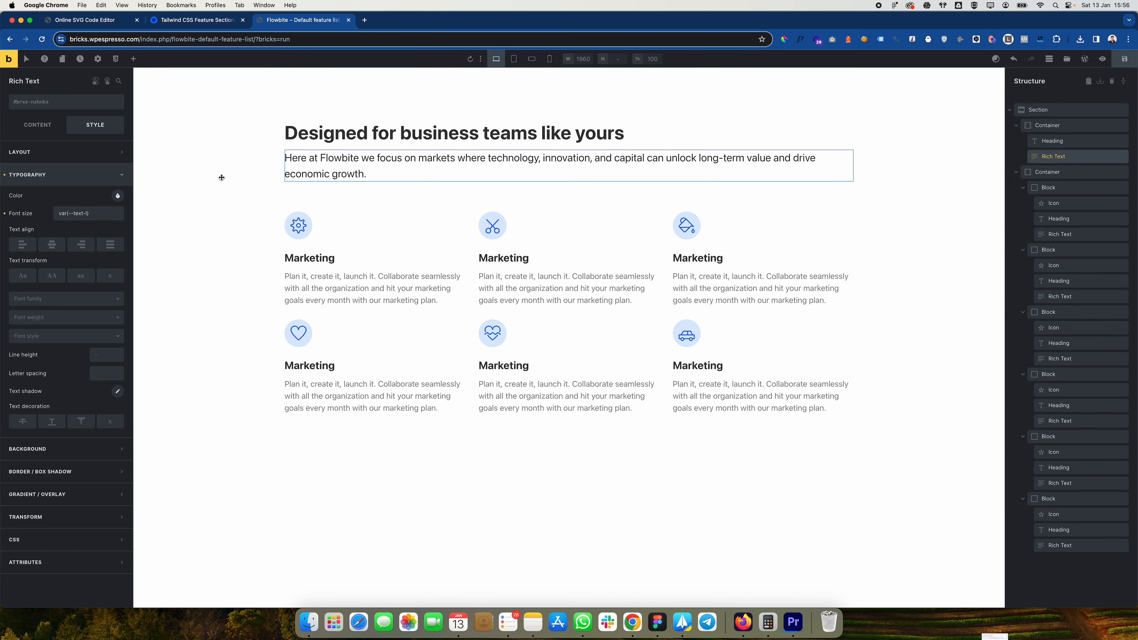
pyautogui.click(118, 196)
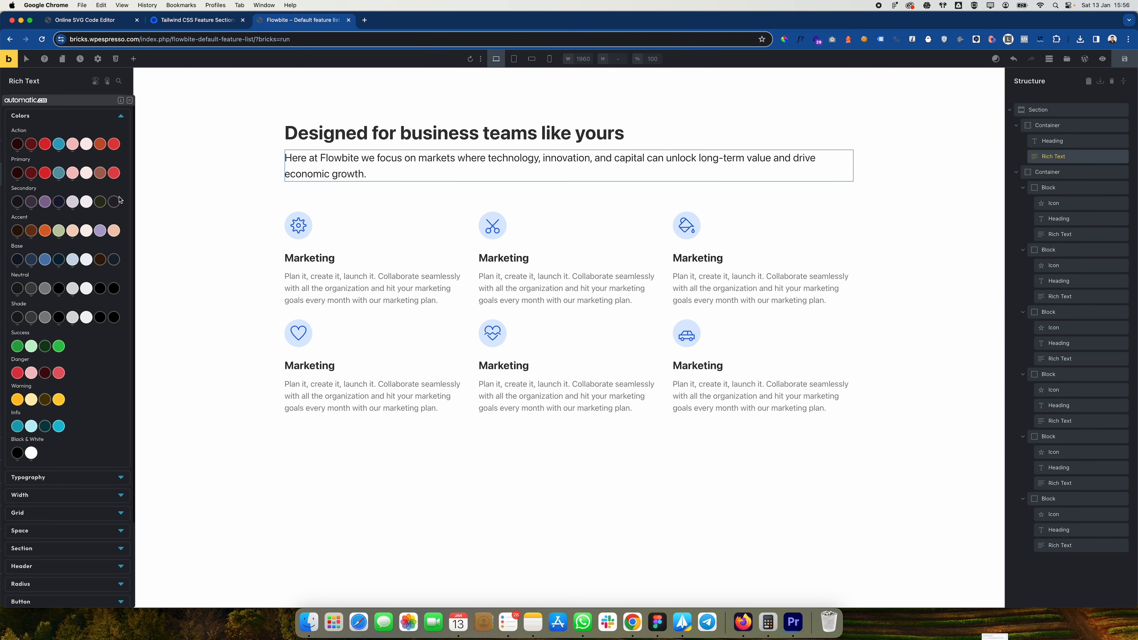
pyautogui.click(45, 291)
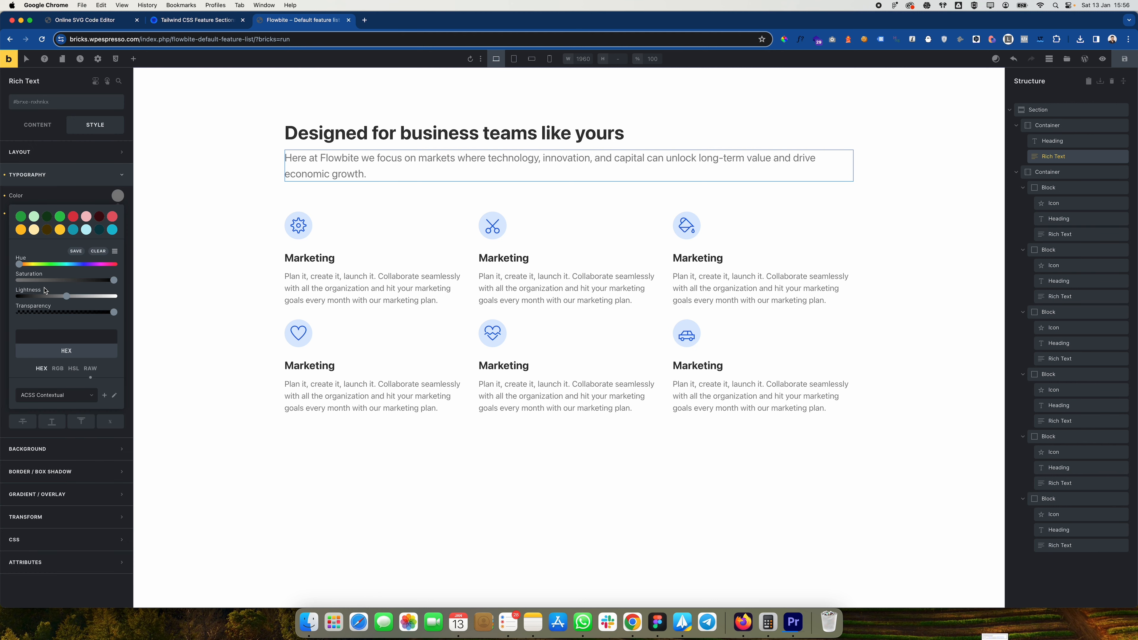
pyautogui.click(316, 278)
pyautogui.click(235, 158)
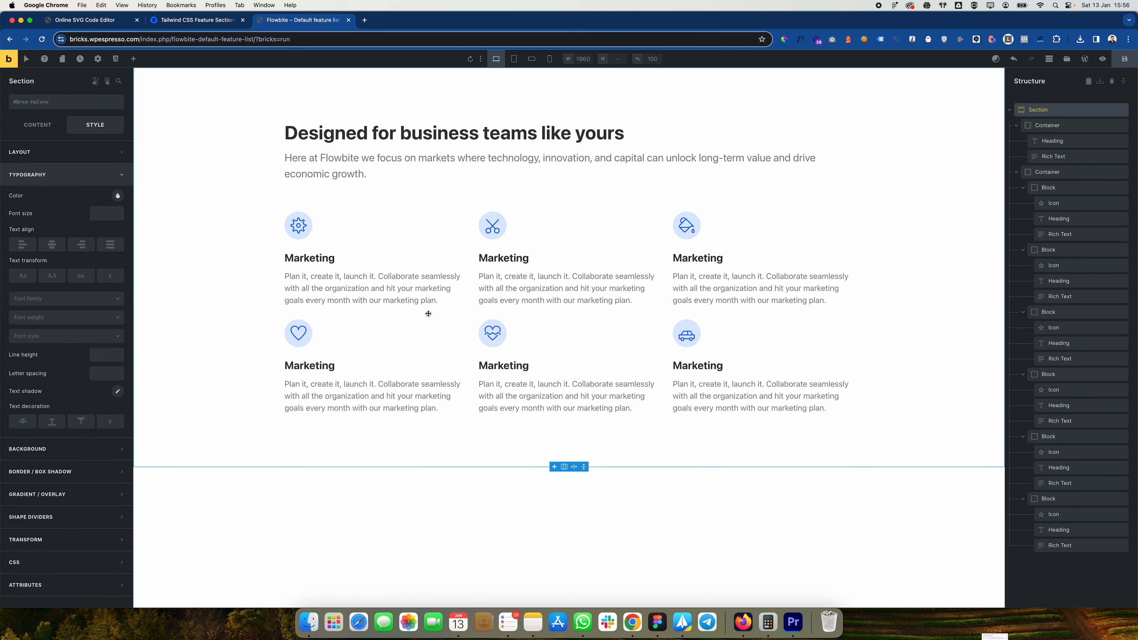
# Step: Set the icon size of the .wp-icon-card1 class to 1.2em and save the page
pyautogui.click(299, 239)
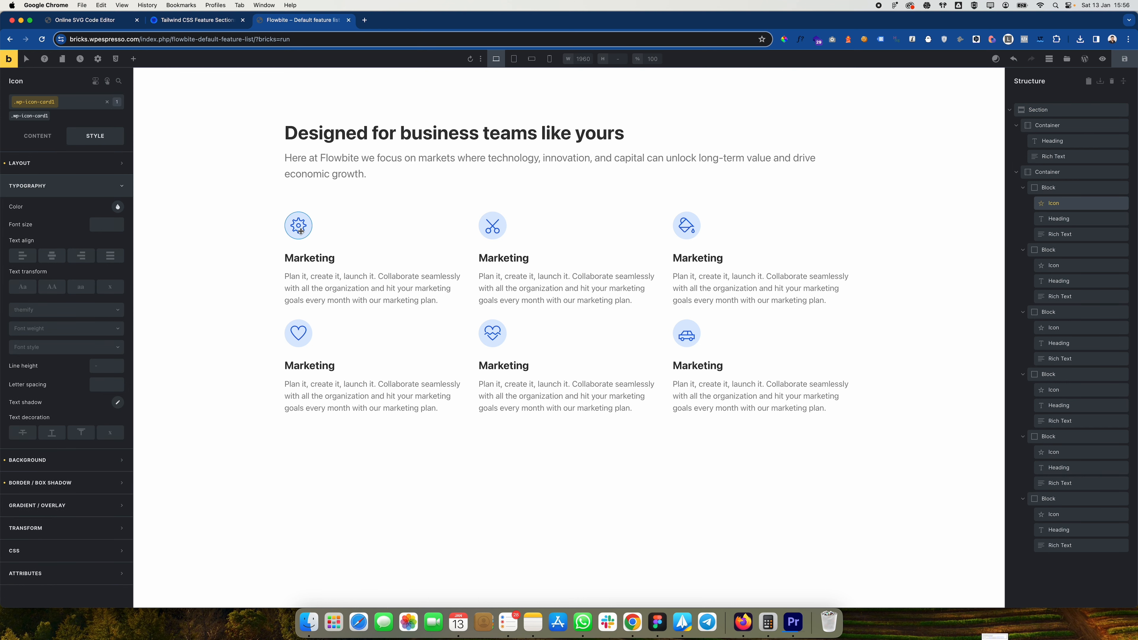
pyautogui.click(33, 167)
pyautogui.click(42, 142)
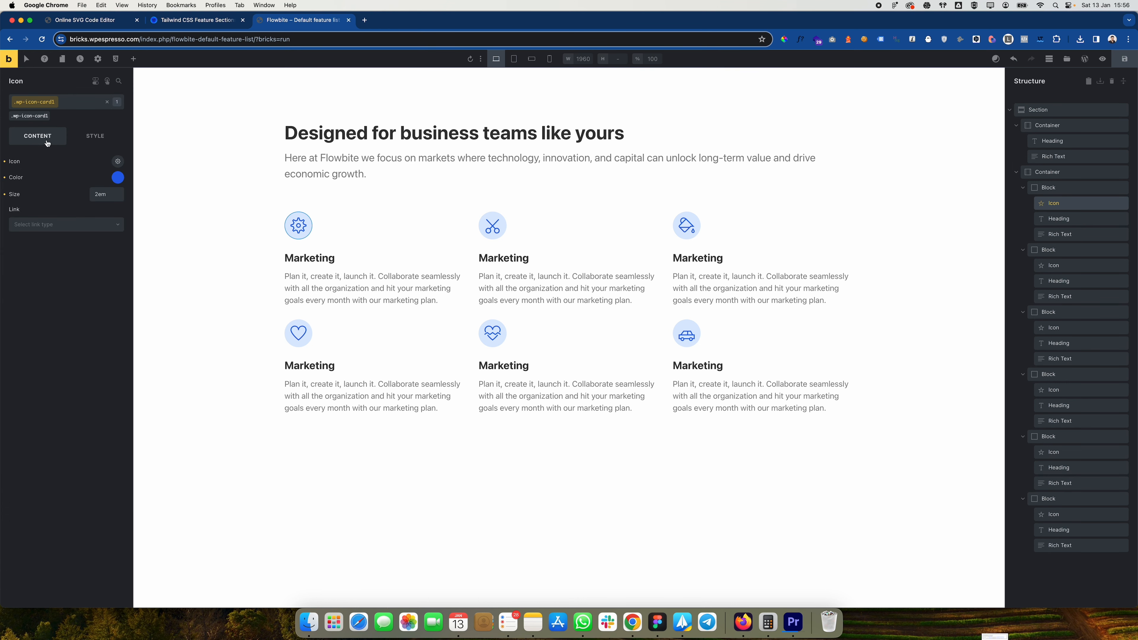
pyautogui.moveTo(101, 195); pyautogui.dragTo(93, 193)
pyautogui.write('1.2')
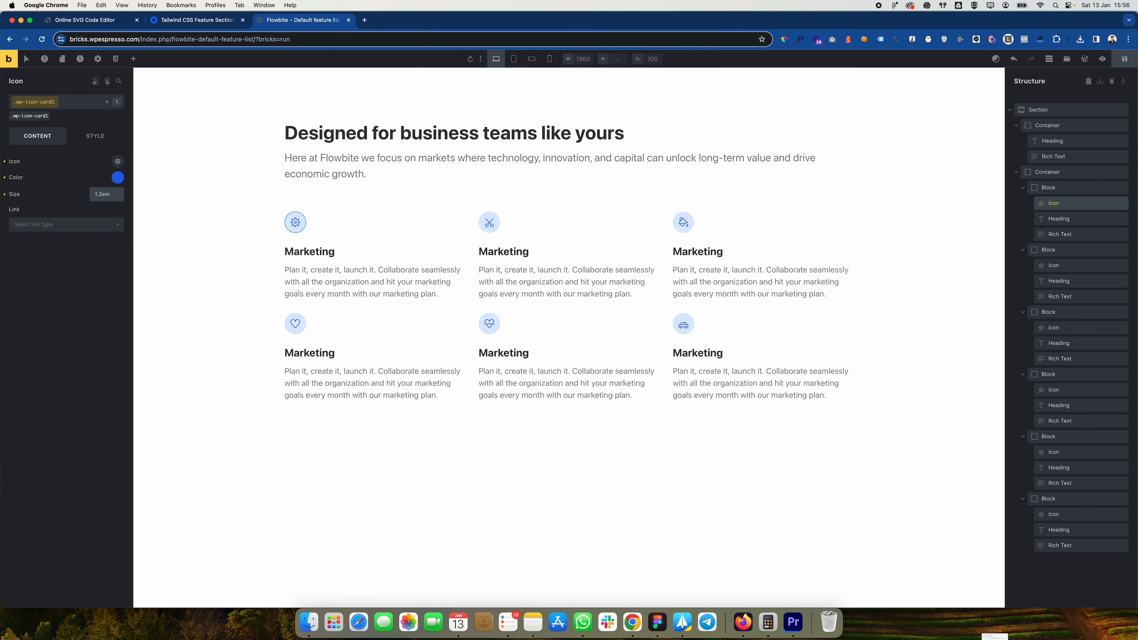
pyautogui.click(382, 192)
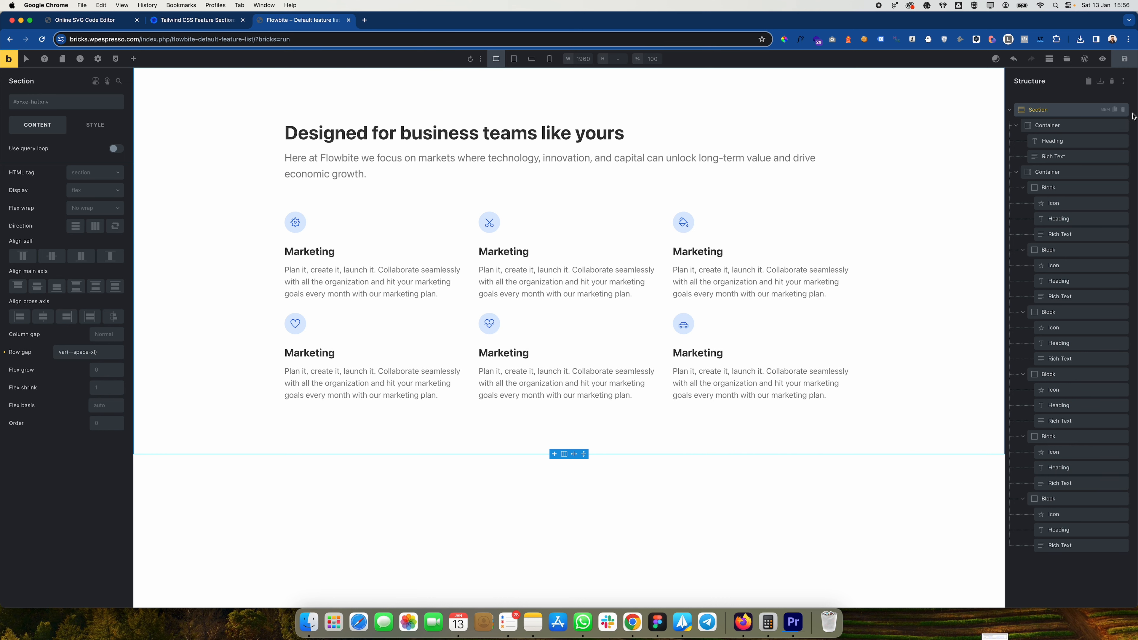
pyautogui.click(1125, 59)
# Step: Compare the intro paragraph's line length on the Flowbite page, set the Bricks paragraph's width to the Automatic.css L size, and save
pyautogui.click(217, 24)
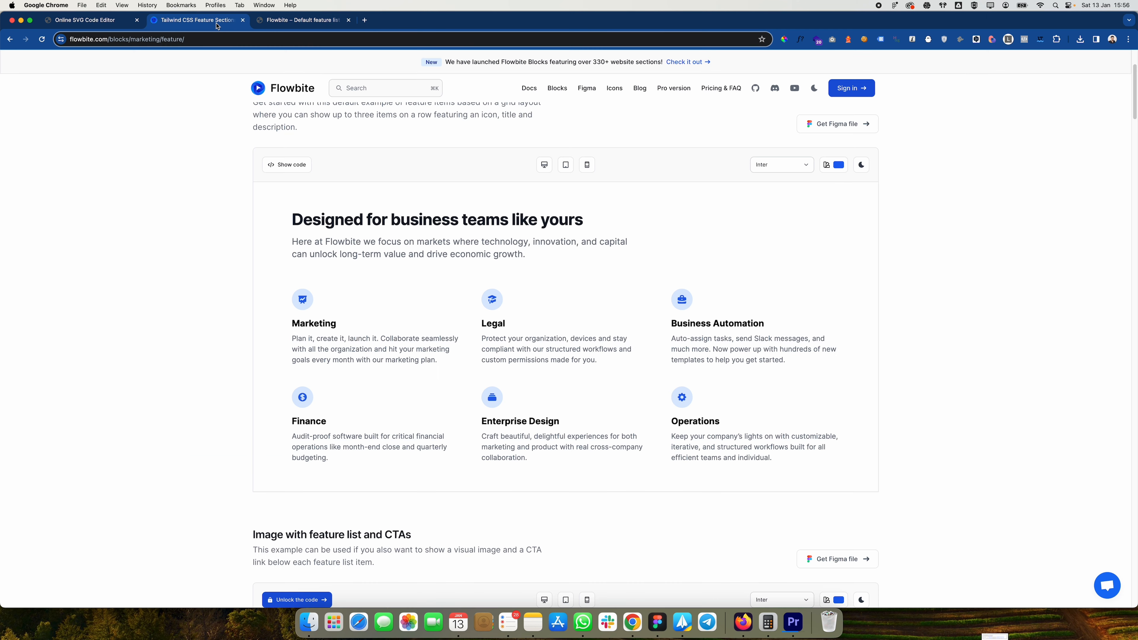
pyautogui.moveTo(558, 274); pyautogui.dragTo(650, 248)
pyautogui.click(302, 239)
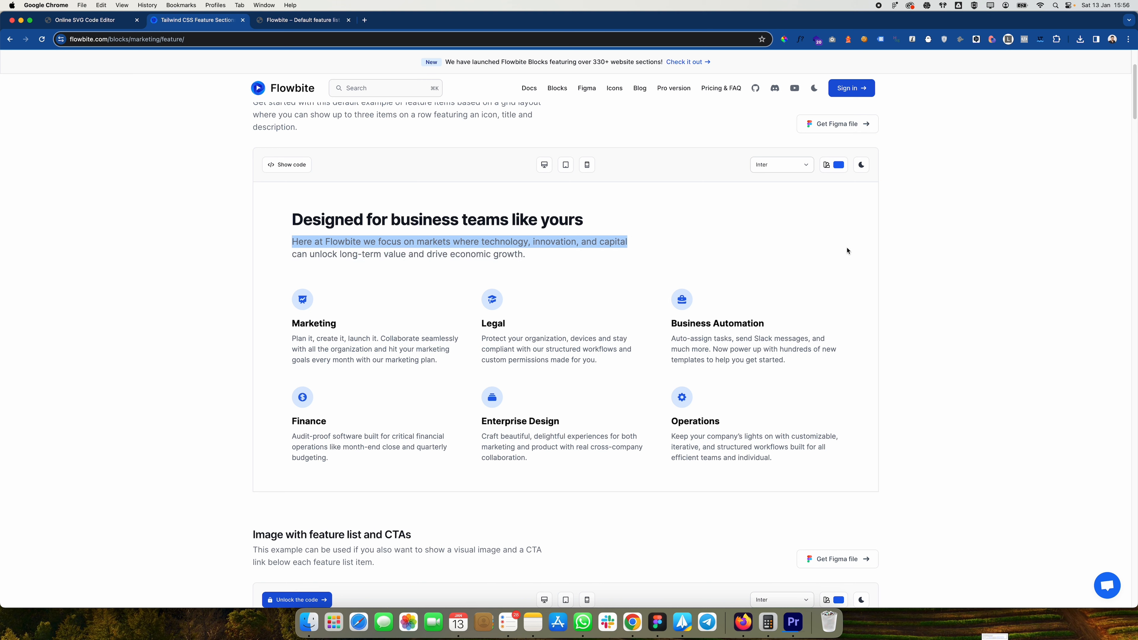
pyautogui.hotkey('ctrl', 'Tab')
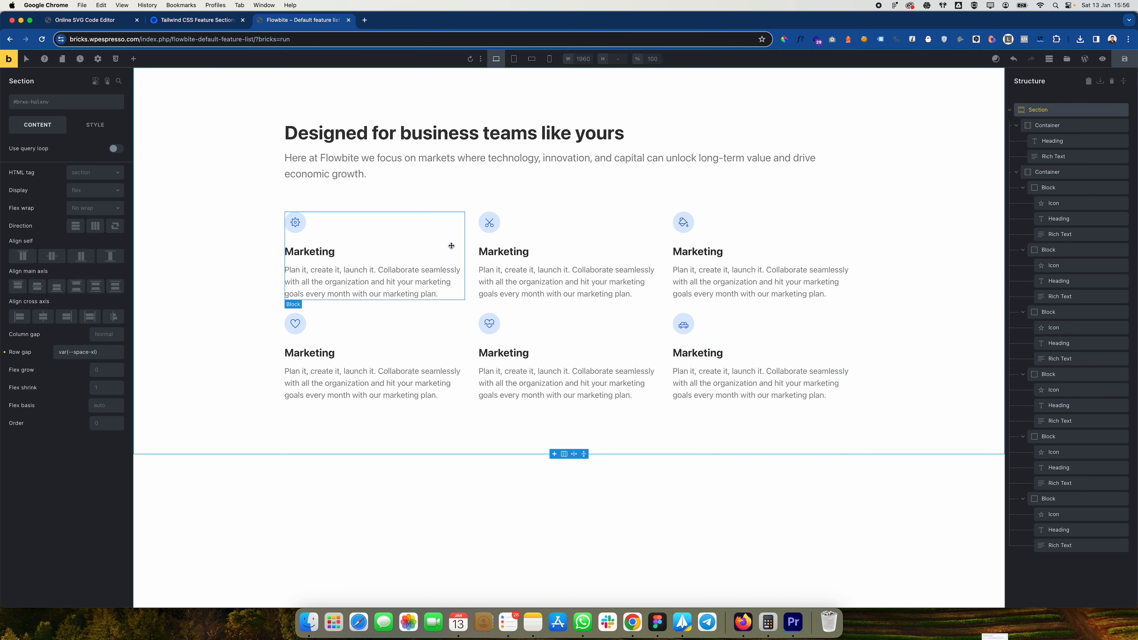
pyautogui.click(473, 167)
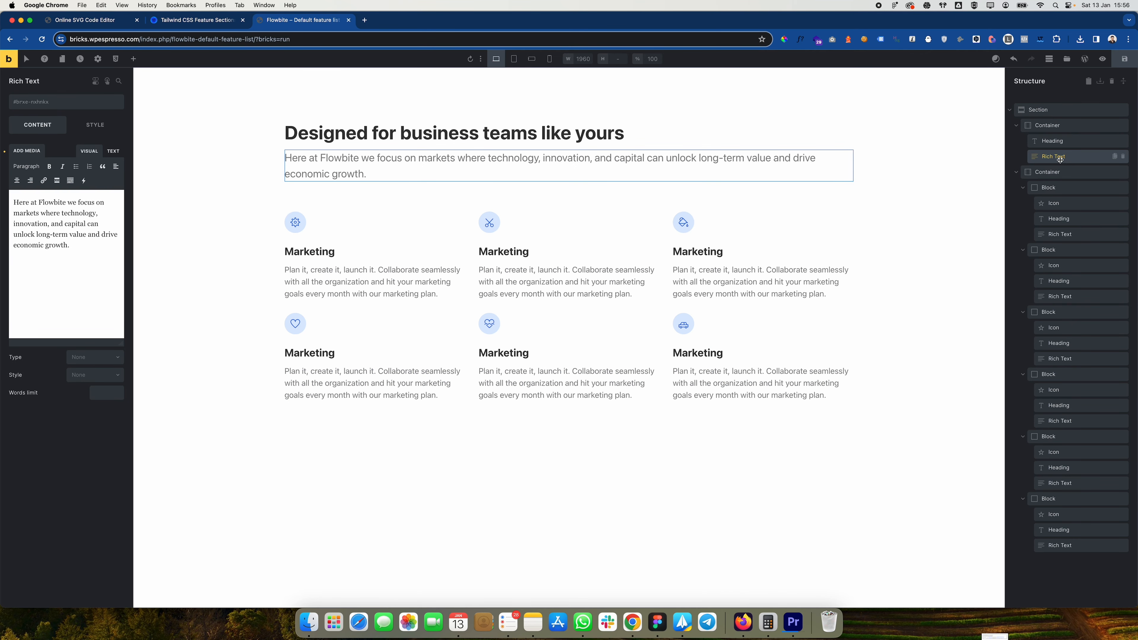
pyautogui.click(93, 128)
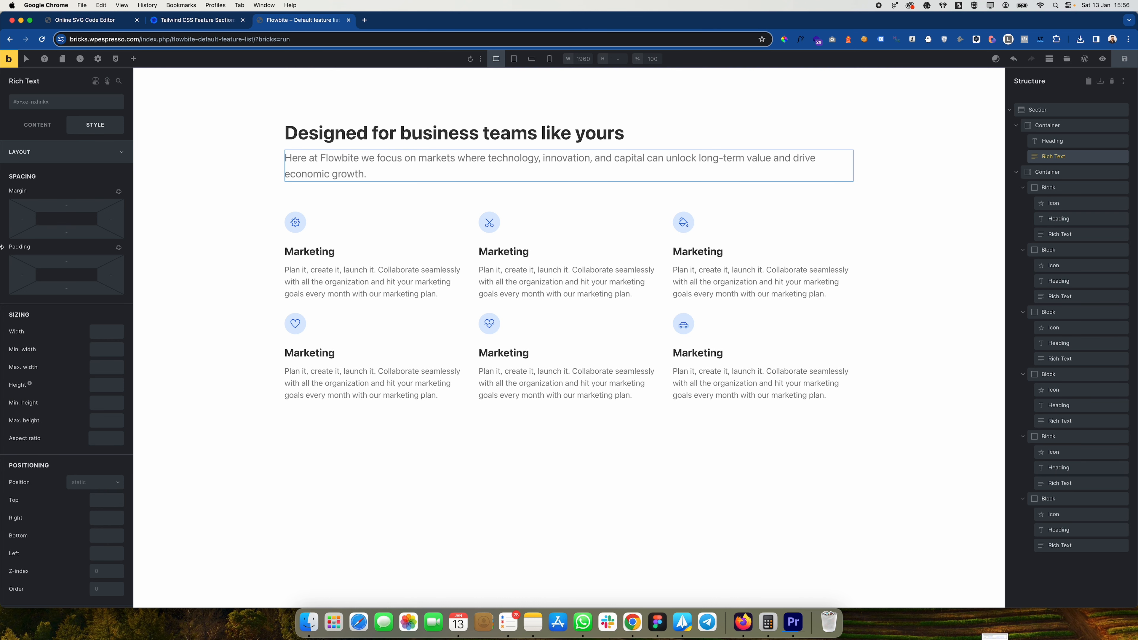
pyautogui.click(101, 332)
pyautogui.rightClick(101, 332)
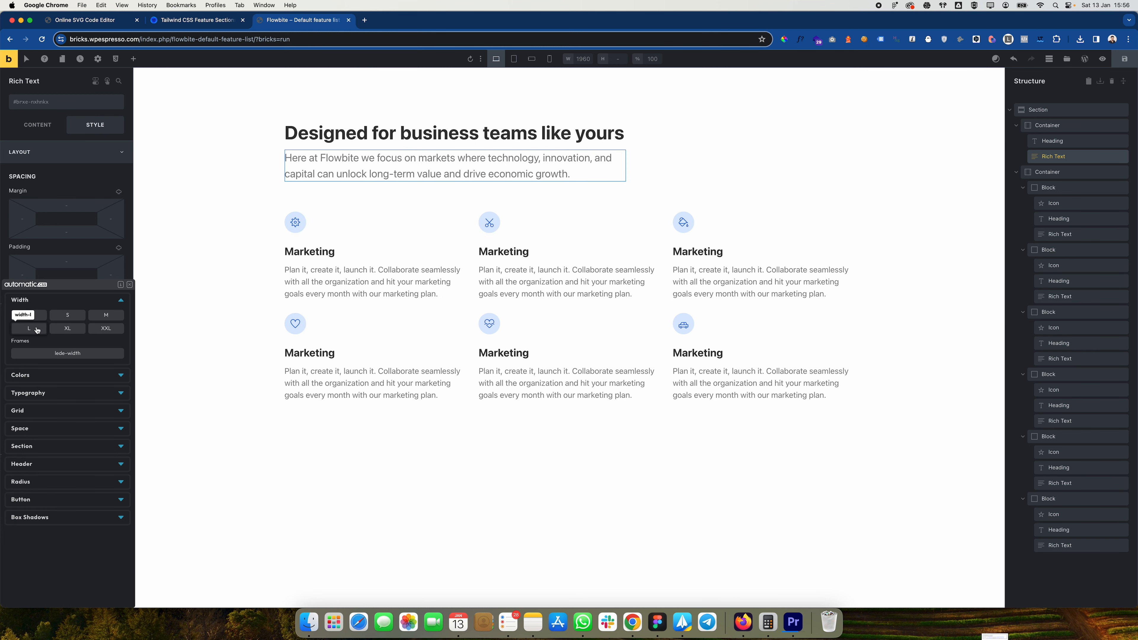
pyautogui.click(63, 333)
pyautogui.click(596, 406)
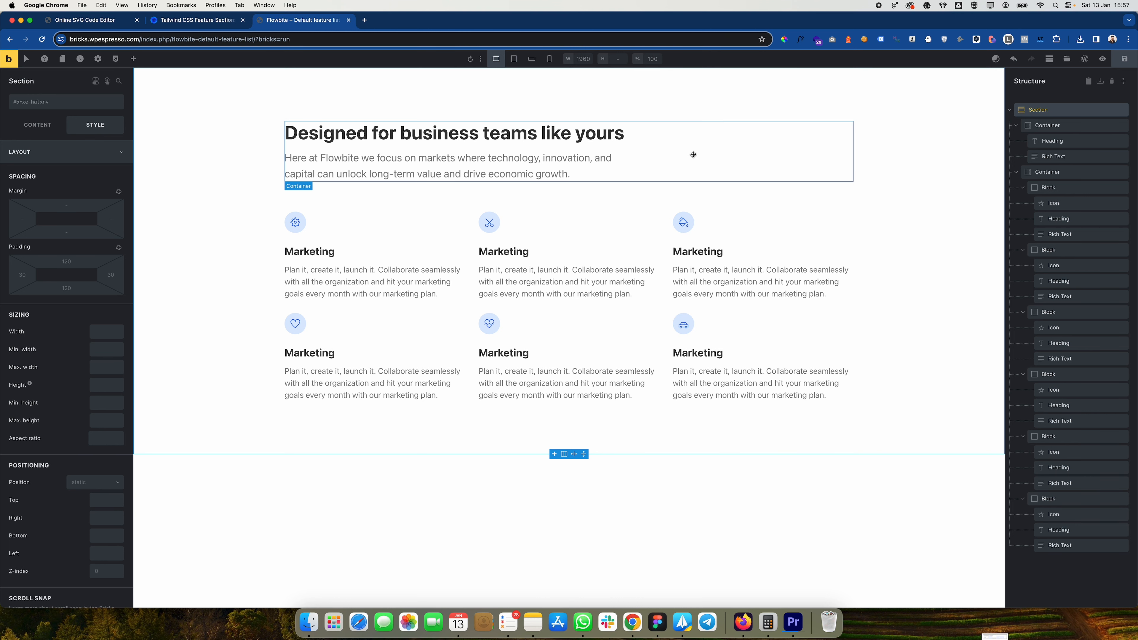
pyautogui.click(1132, 62)
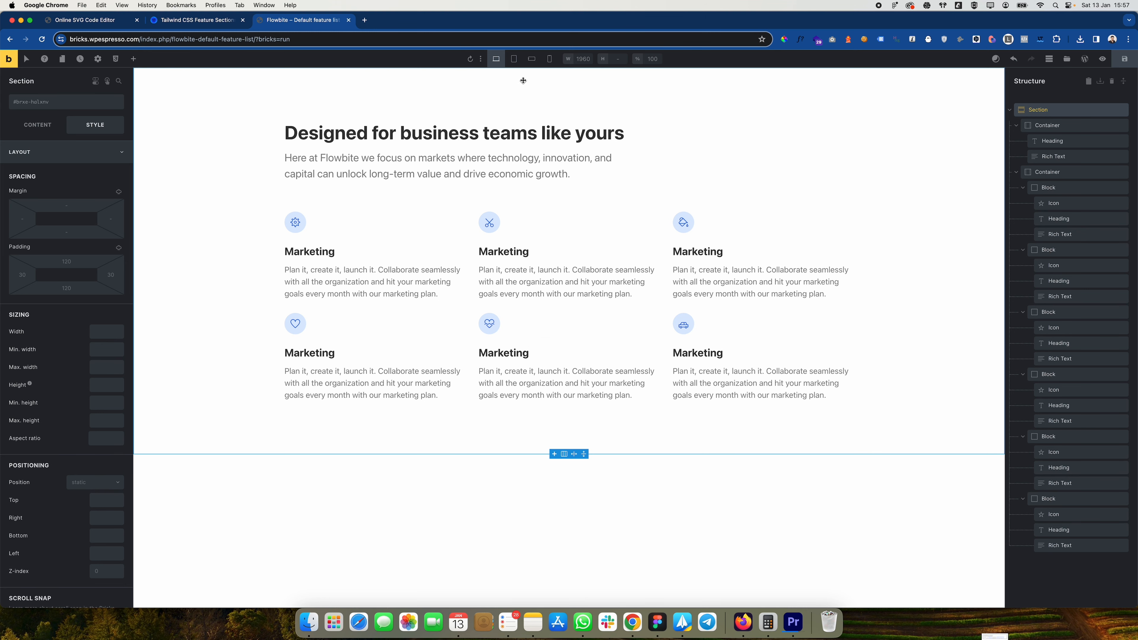
# Step: Preview the section at the tablet portrait, mobile landscape and mobile portrait breakpoints
pyautogui.click(514, 59)
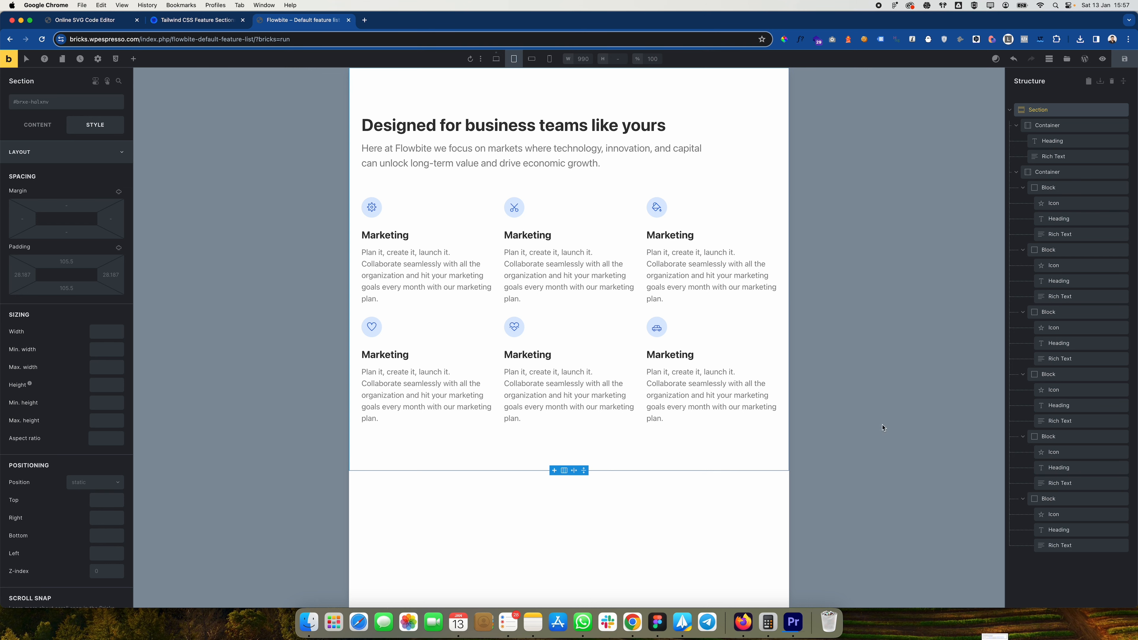
pyautogui.click(534, 63)
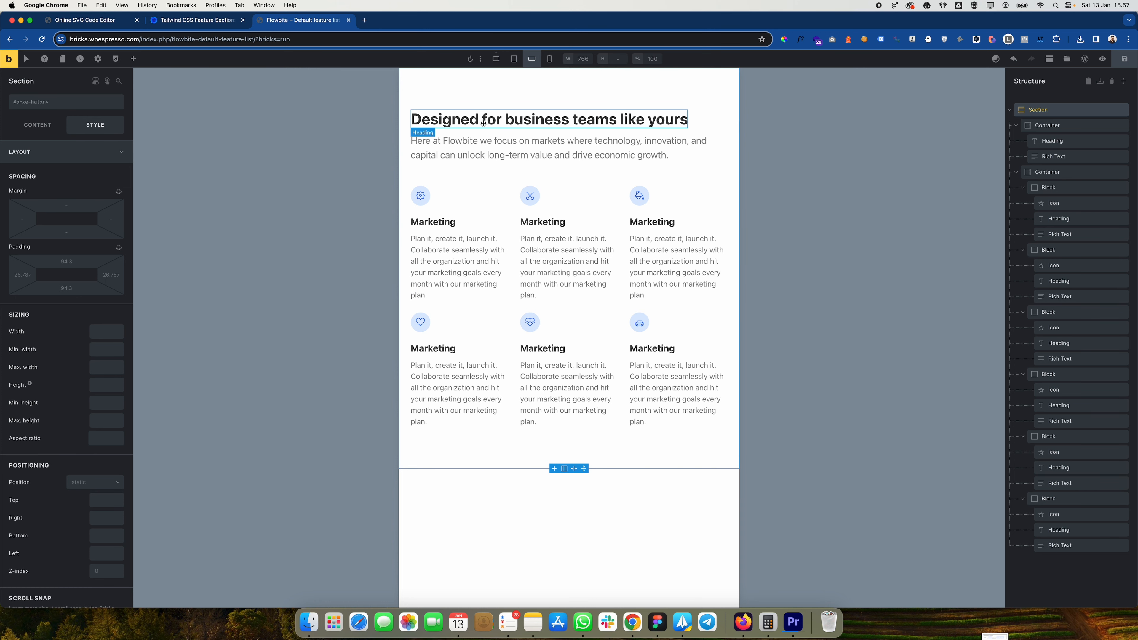
pyautogui.click(551, 63)
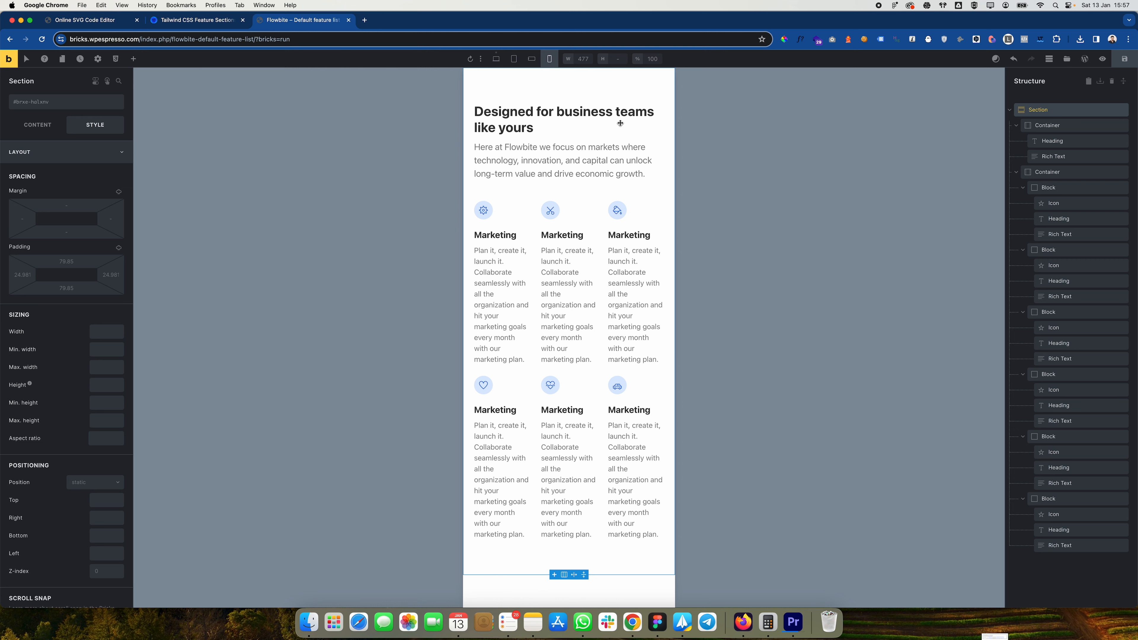
# Step: Collapse the heading container and the card grid container in the structure tree, leaving the card grid container selected
pyautogui.click(1017, 125)
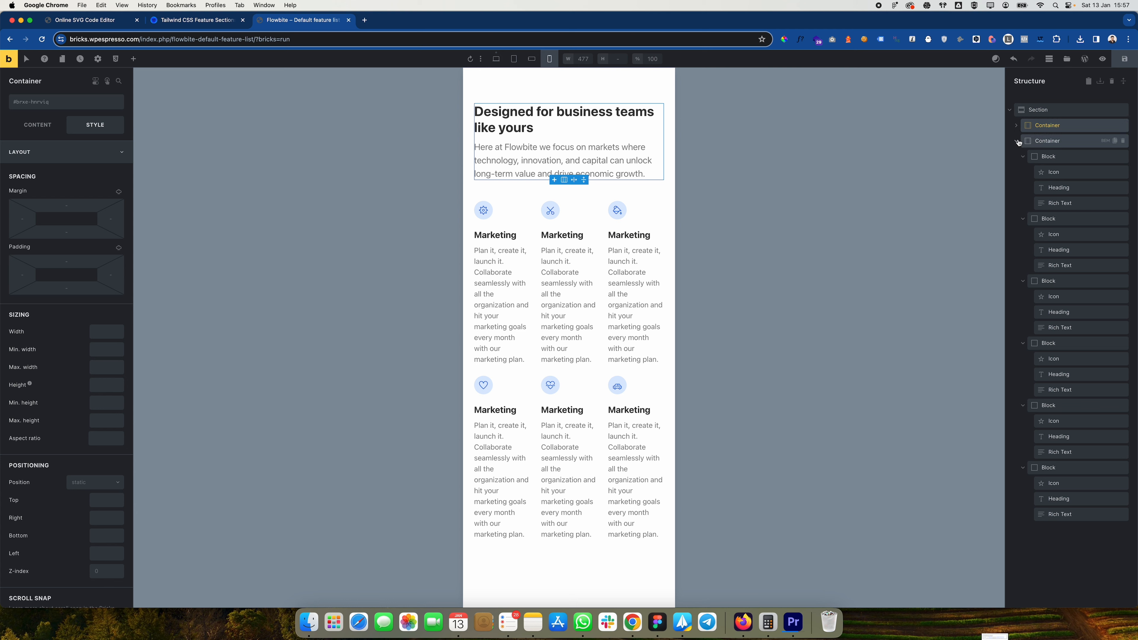
pyautogui.click(1028, 140)
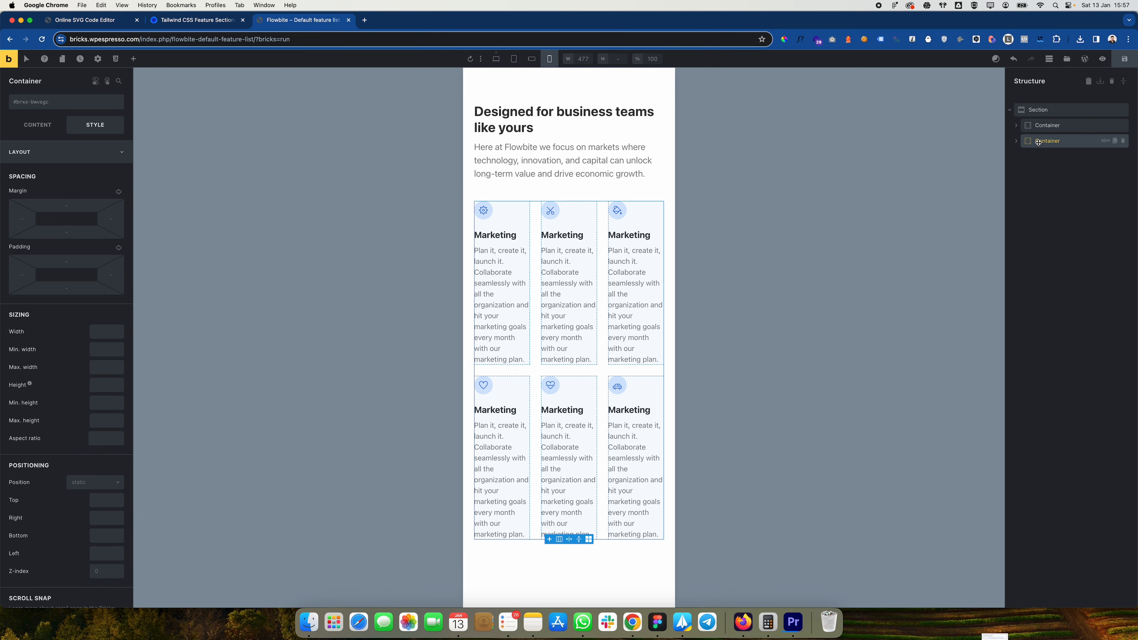
pyautogui.click(1018, 142)
pyautogui.click(1017, 141)
pyautogui.click(1017, 141)
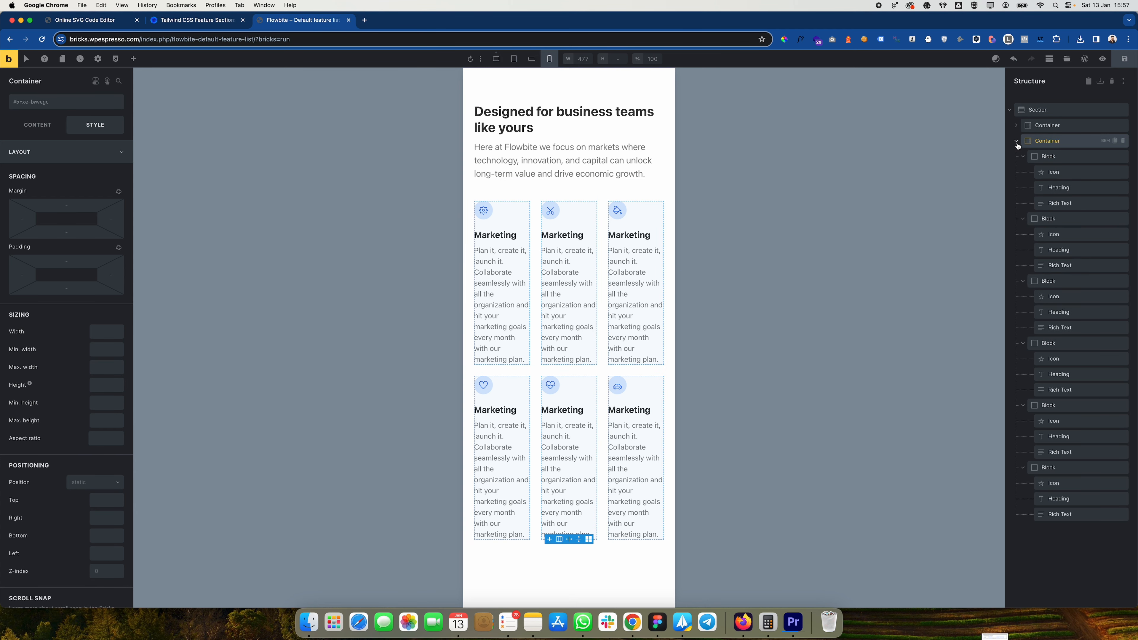
pyautogui.click(1017, 141)
pyautogui.click(1048, 125)
pyautogui.click(1048, 141)
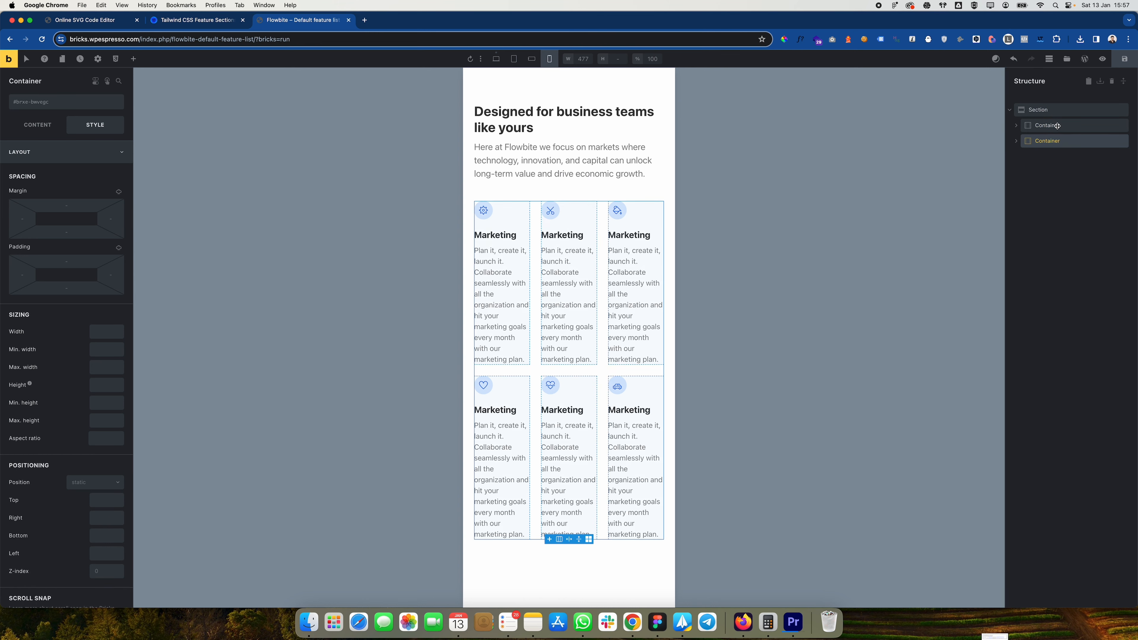
pyautogui.click(1017, 142)
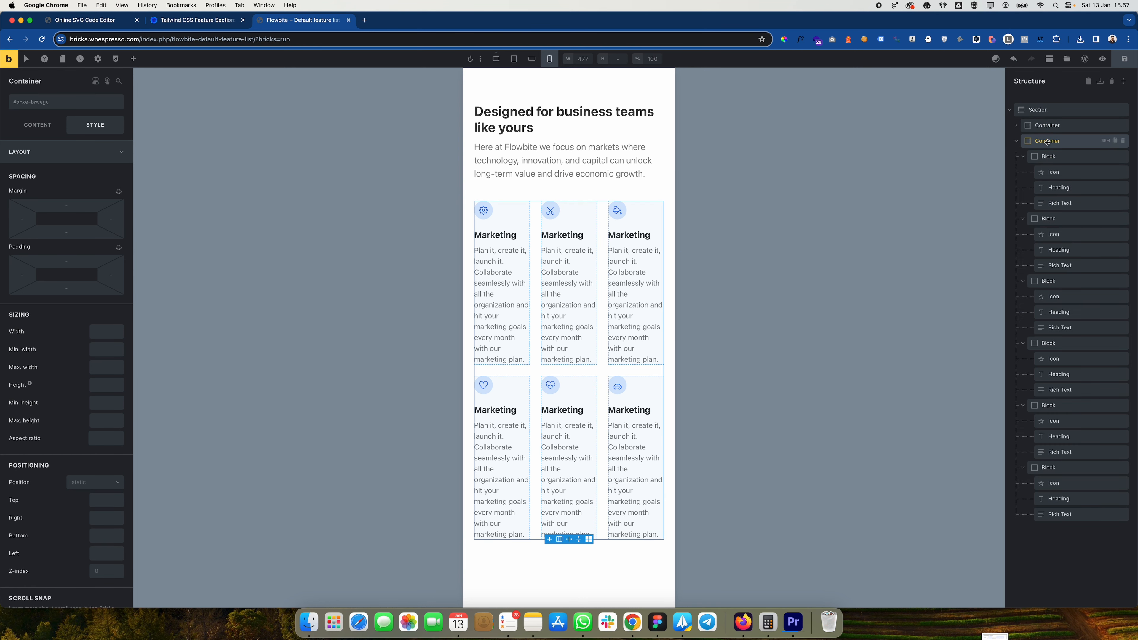
pyautogui.click(1016, 141)
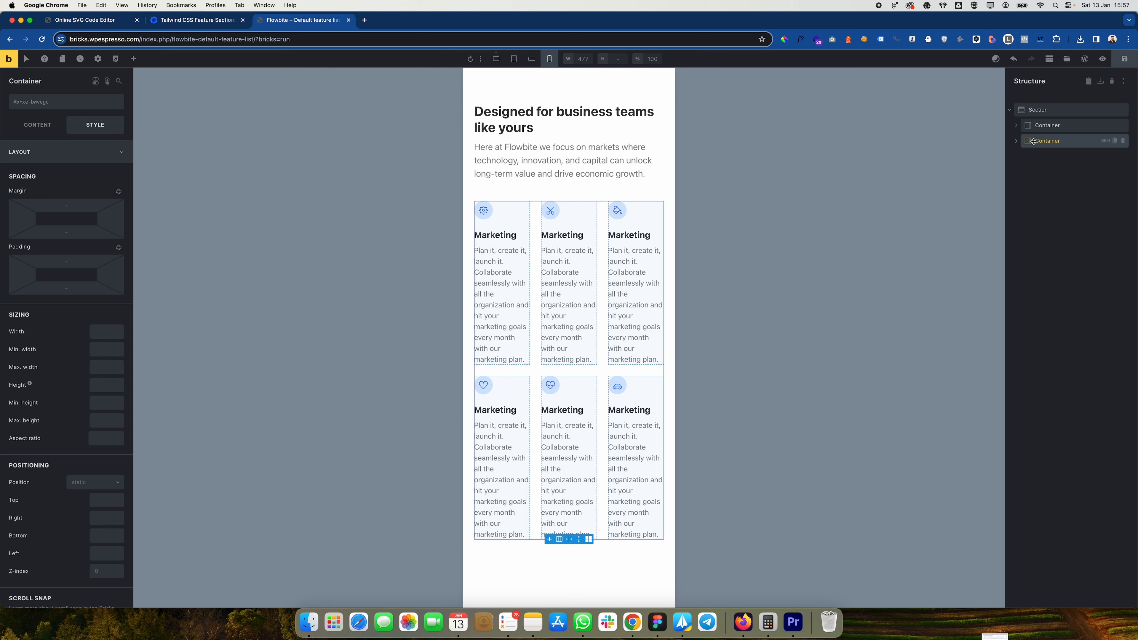
# Step: Set the card container's grid template columns to the Automatic.css two-column grid, var(--grid-2), at the mobile portrait breakpoint
pyautogui.click(35, 131)
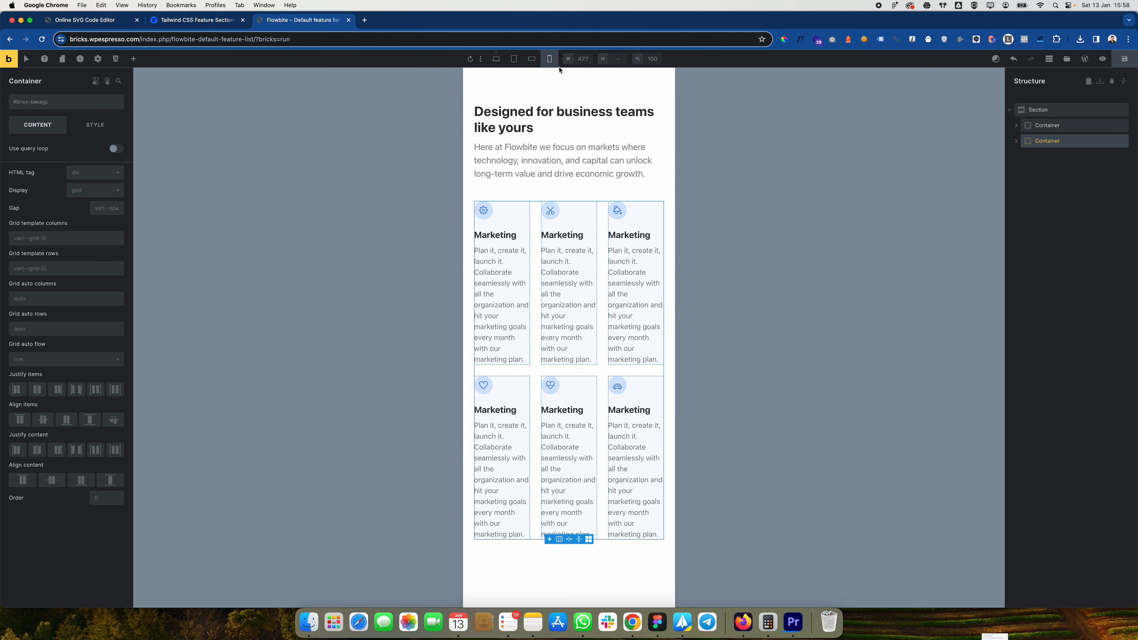
pyautogui.rightClick(56, 242)
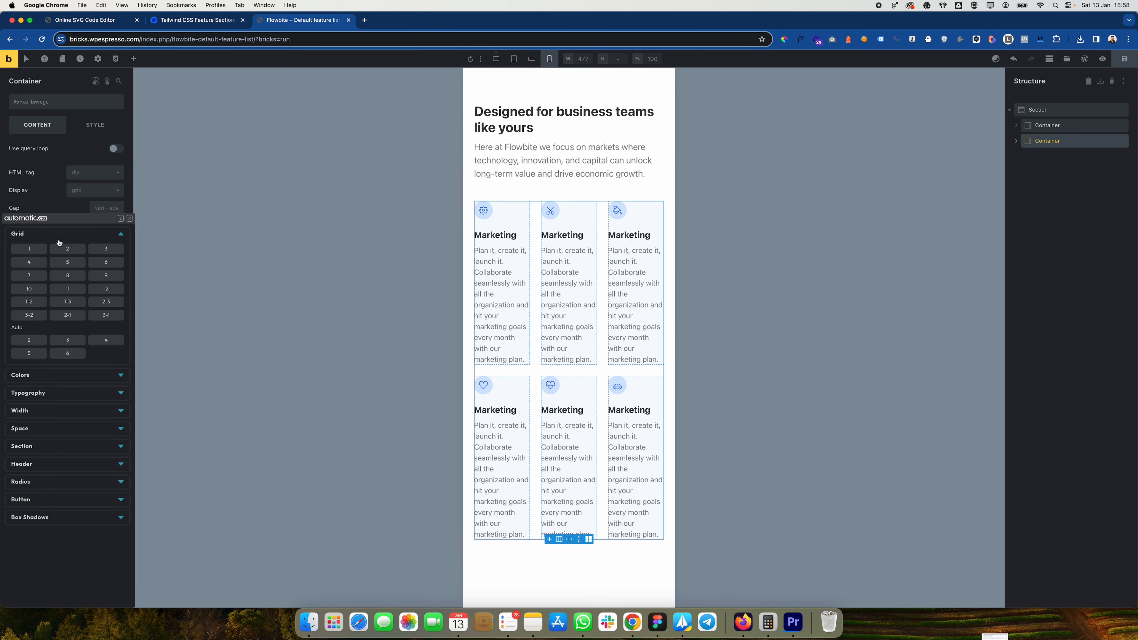
pyautogui.click(67, 250)
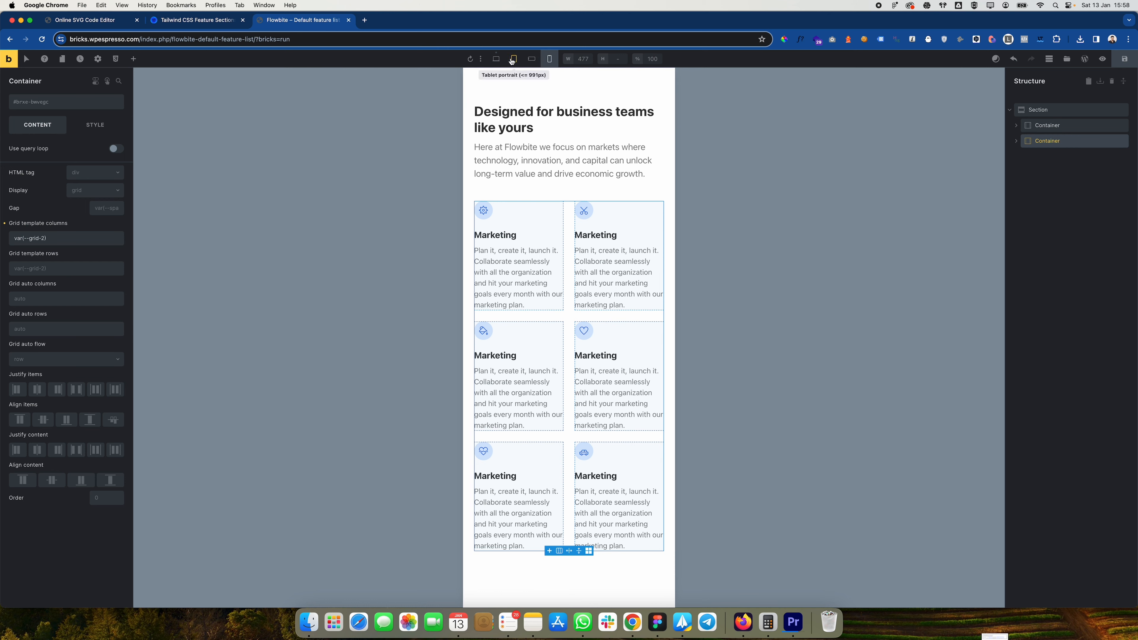
# Step: Compare the card grid's column layout between the desktop and mobile portrait breakpoints
pyautogui.click(497, 60)
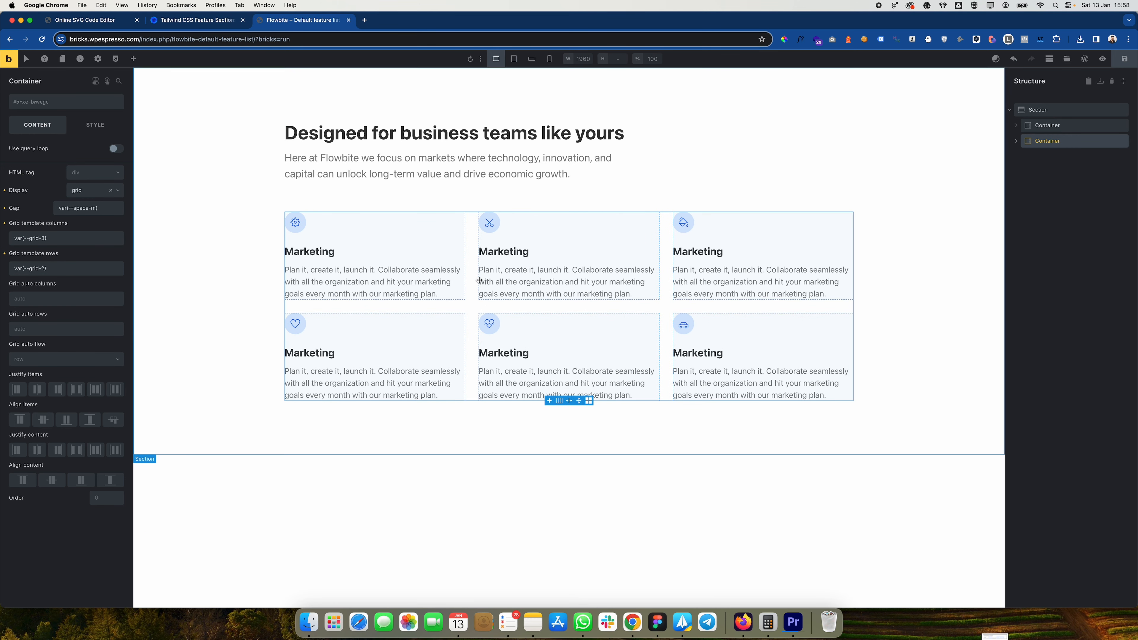
pyautogui.click(549, 59)
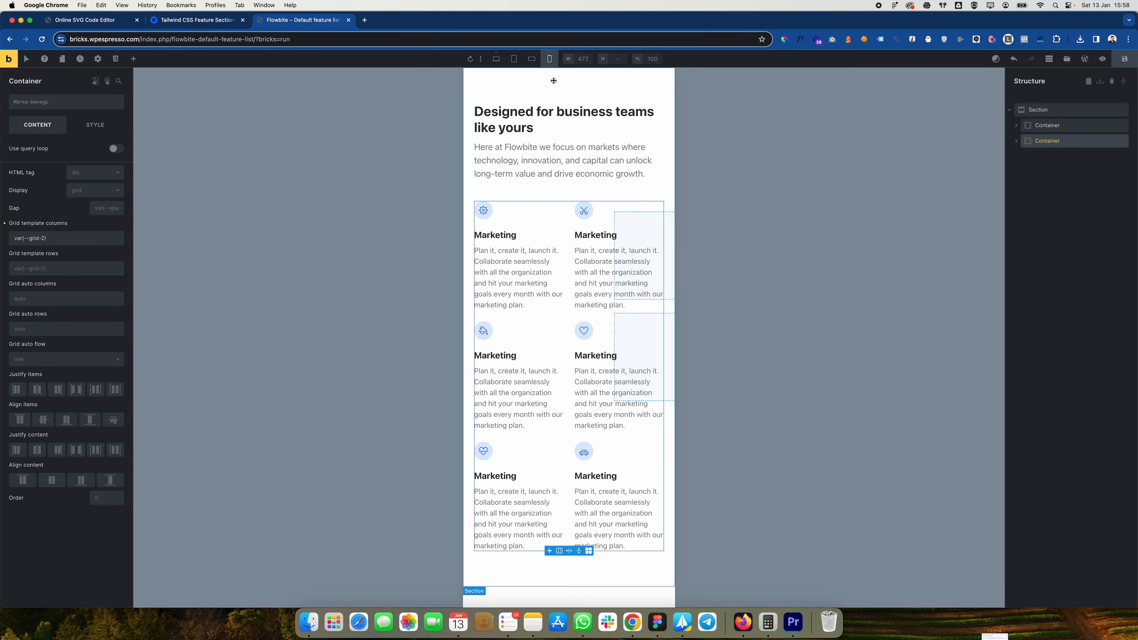
pyautogui.click(497, 59)
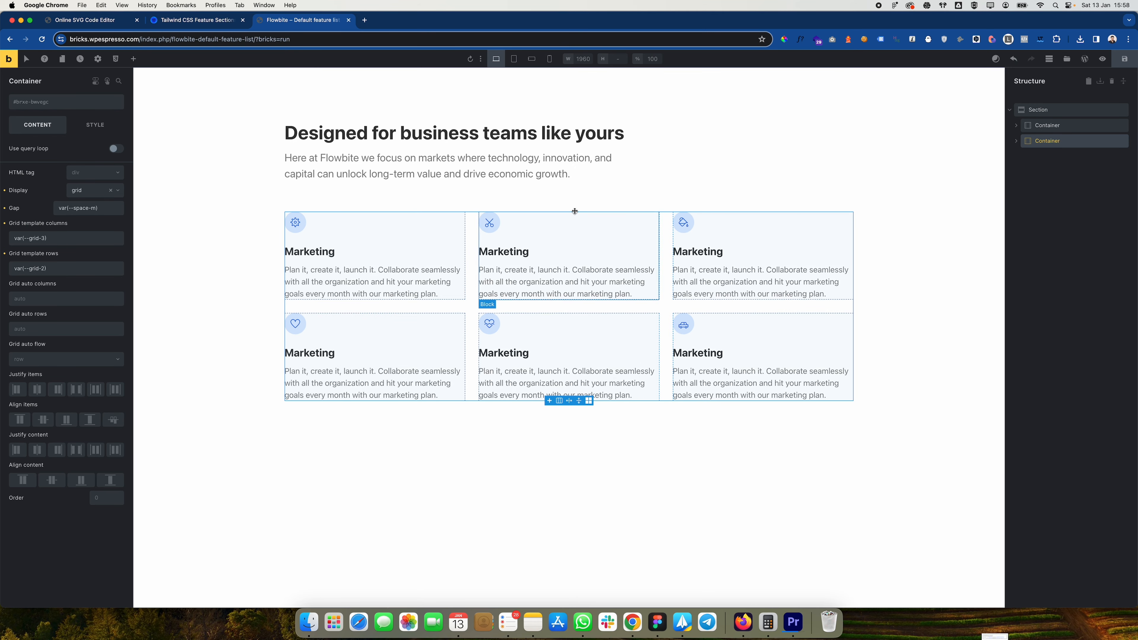
pyautogui.click(549, 59)
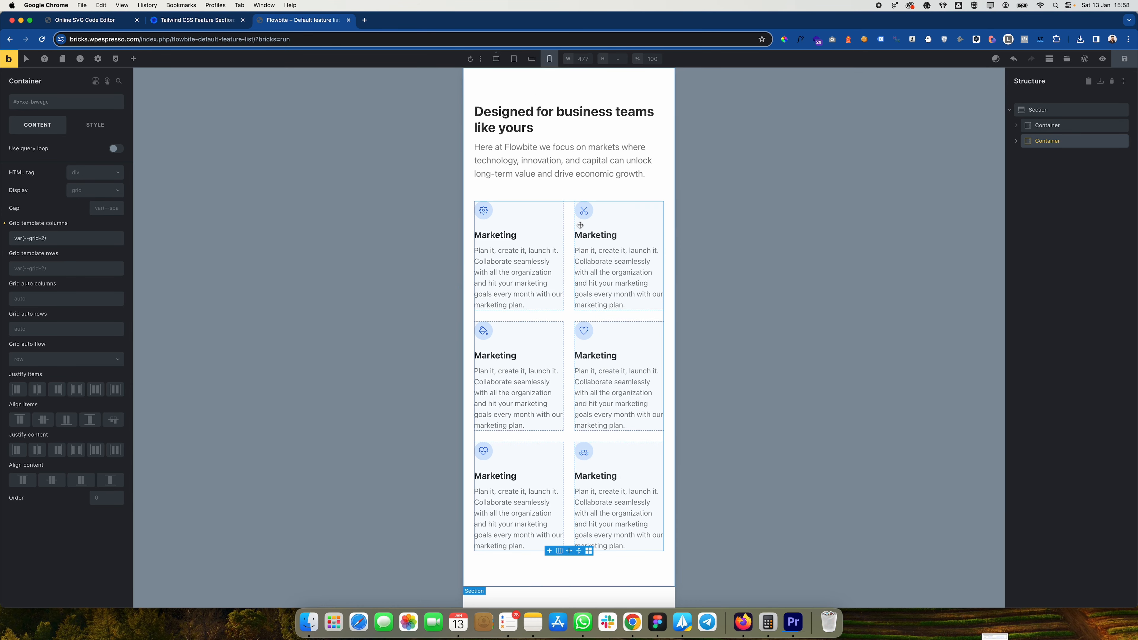
pyautogui.click(516, 60)
pyautogui.click(496, 59)
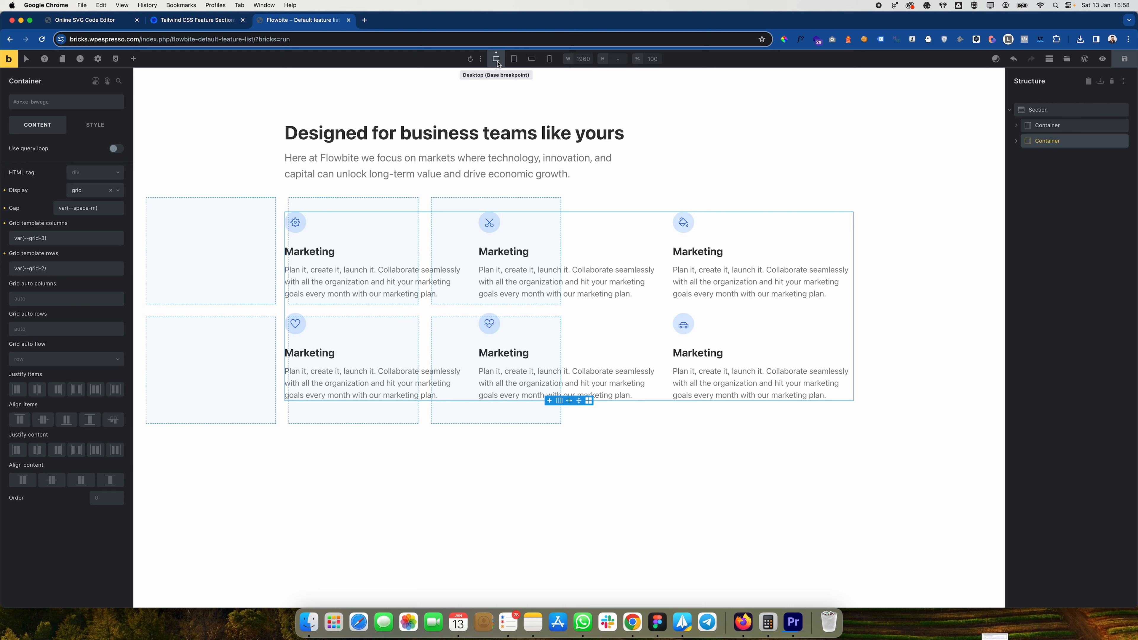
pyautogui.click(549, 59)
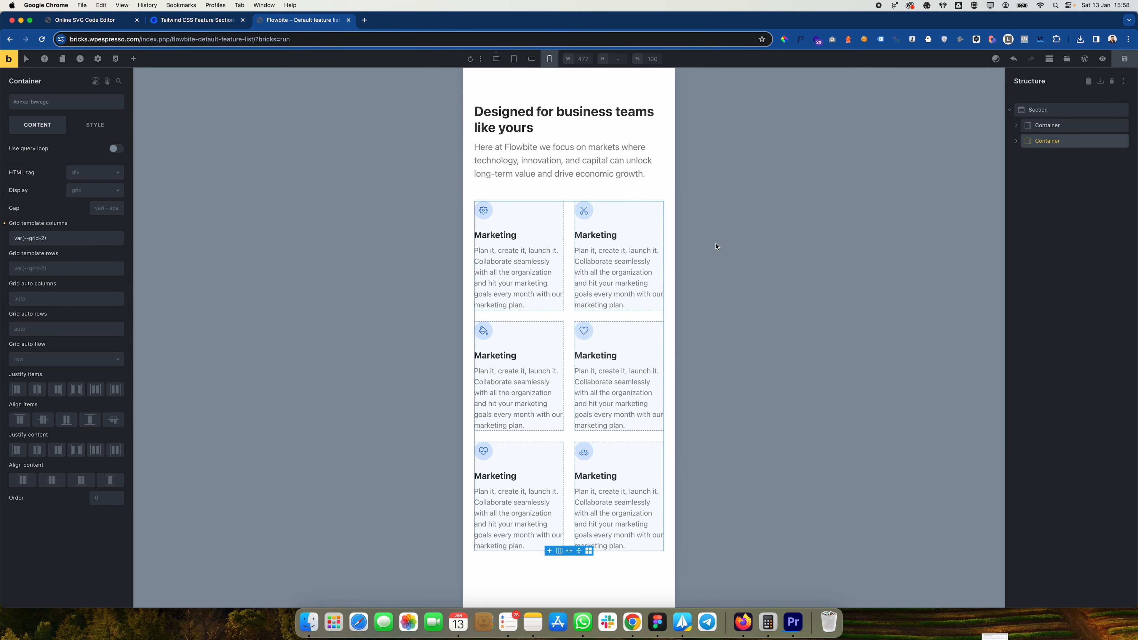
pyautogui.click(496, 62)
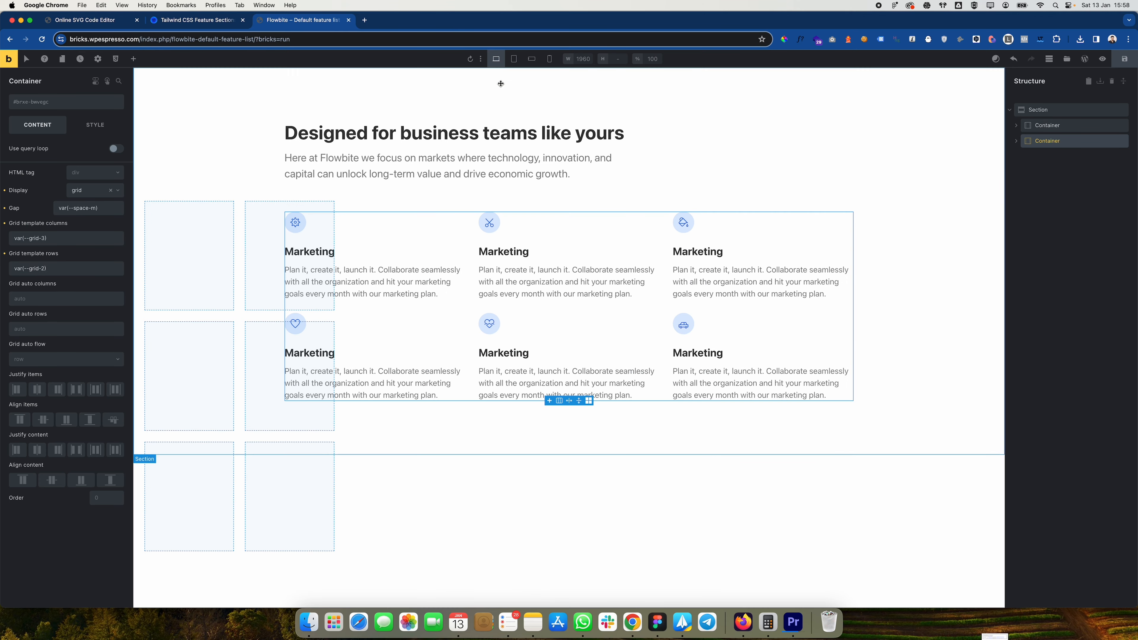
# Step: Save the page and open its front-end preview in a new browser tab
pyautogui.click(1125, 60)
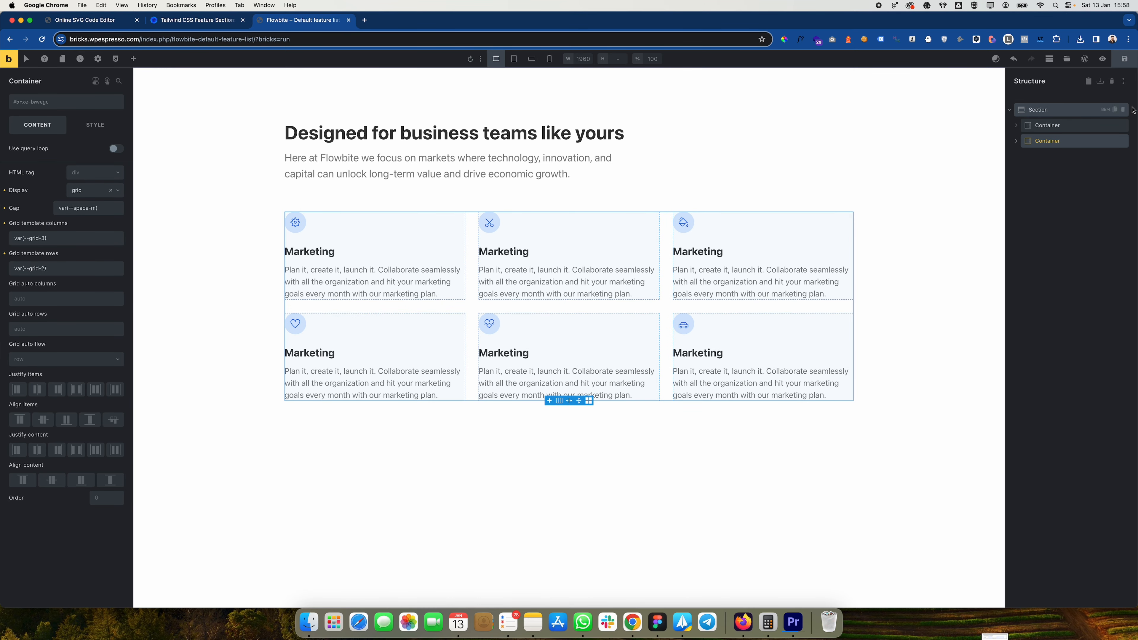
pyautogui.click(1103, 59)
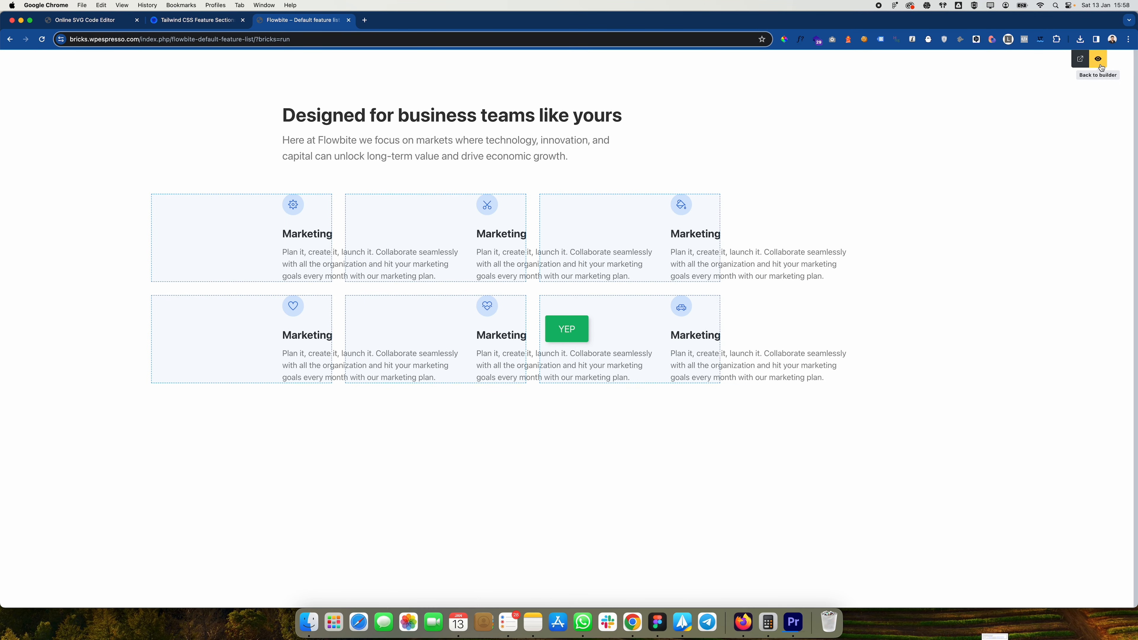
pyautogui.click(1099, 59)
pyautogui.click(1098, 61)
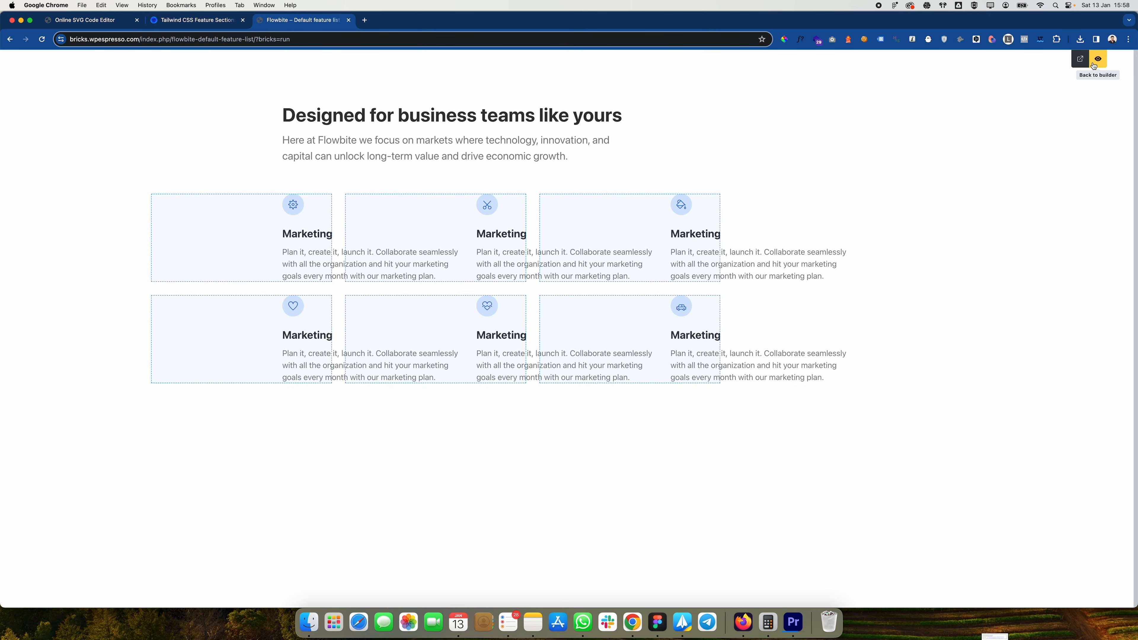
pyautogui.click(1081, 60)
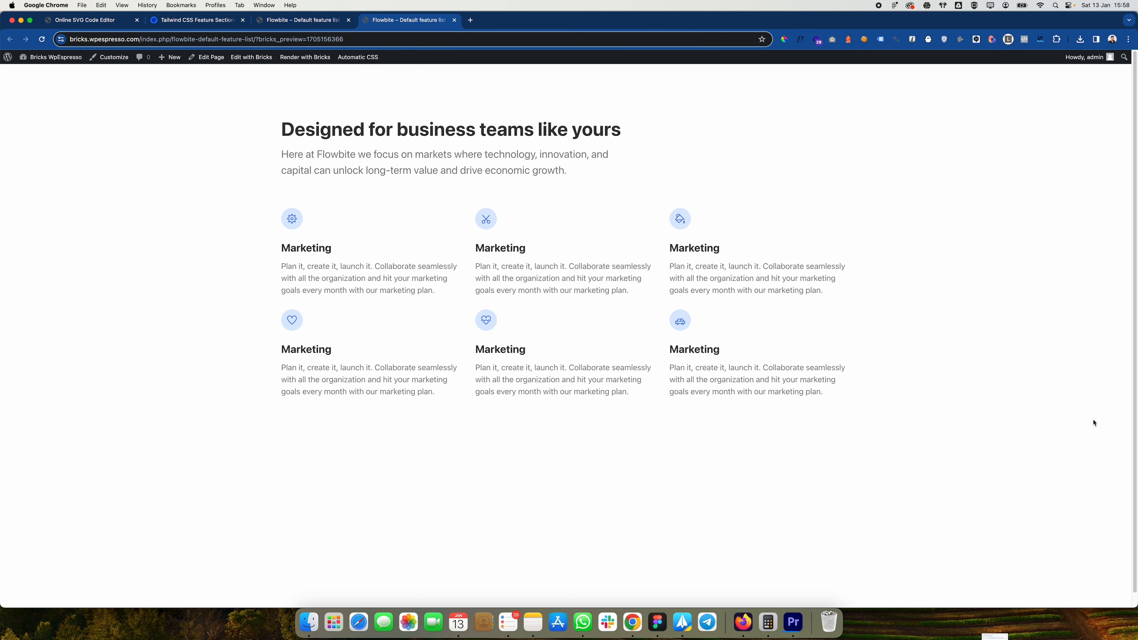
# Step: Inspect the front-end page with the developer tools and check the card grid's columns at narrow and wide viewport widths
pyautogui.moveTo(1137, 413)
pyautogui.mouseDown()
pyautogui.moveTo(1049, 400)
pyautogui.moveTo(748, 415)
pyautogui.moveTo(1137, 406)
pyautogui.mouseUp()
pyautogui.rightClick(1016, 348)
pyautogui.click(953, 518)
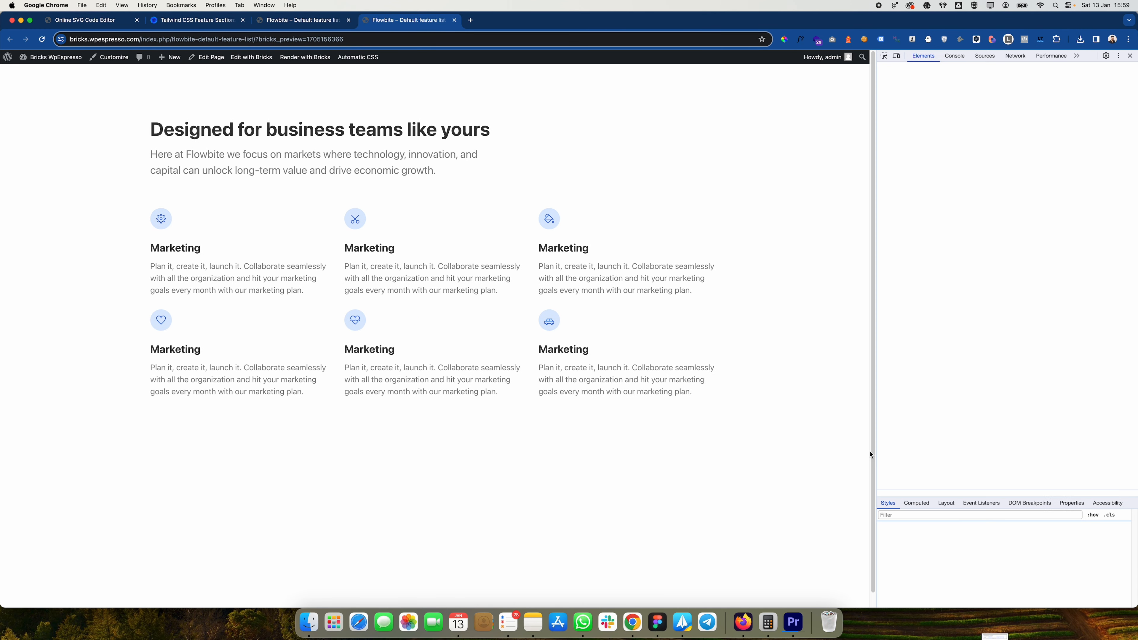
pyautogui.moveTo(874, 347); pyautogui.dragTo(244, 389)
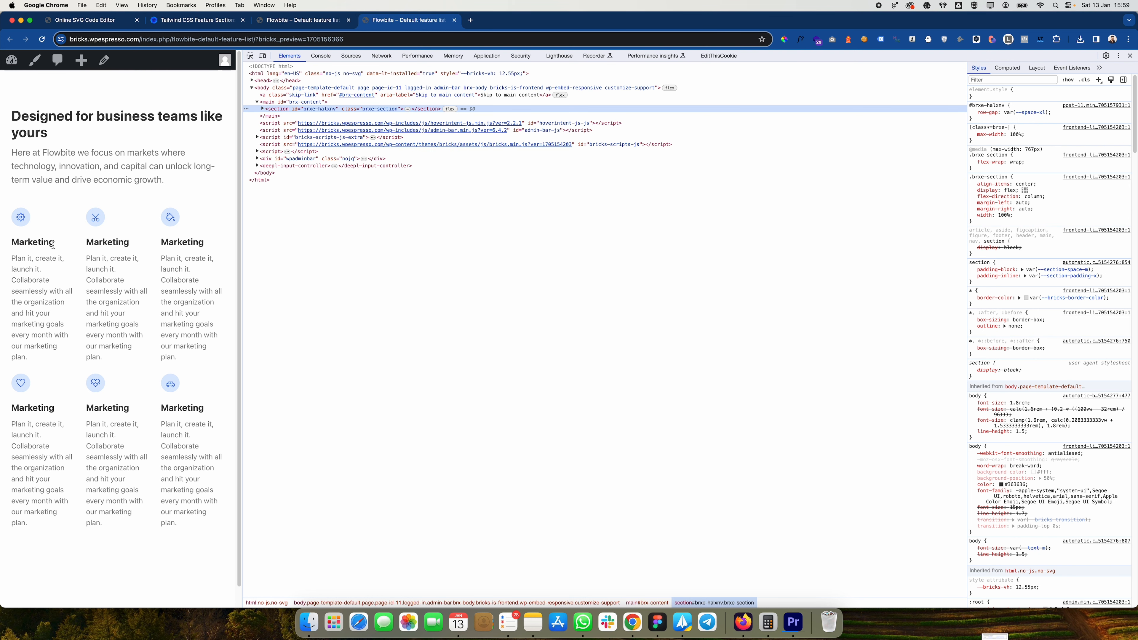
pyautogui.moveTo(240, 279); pyautogui.dragTo(922, 315)
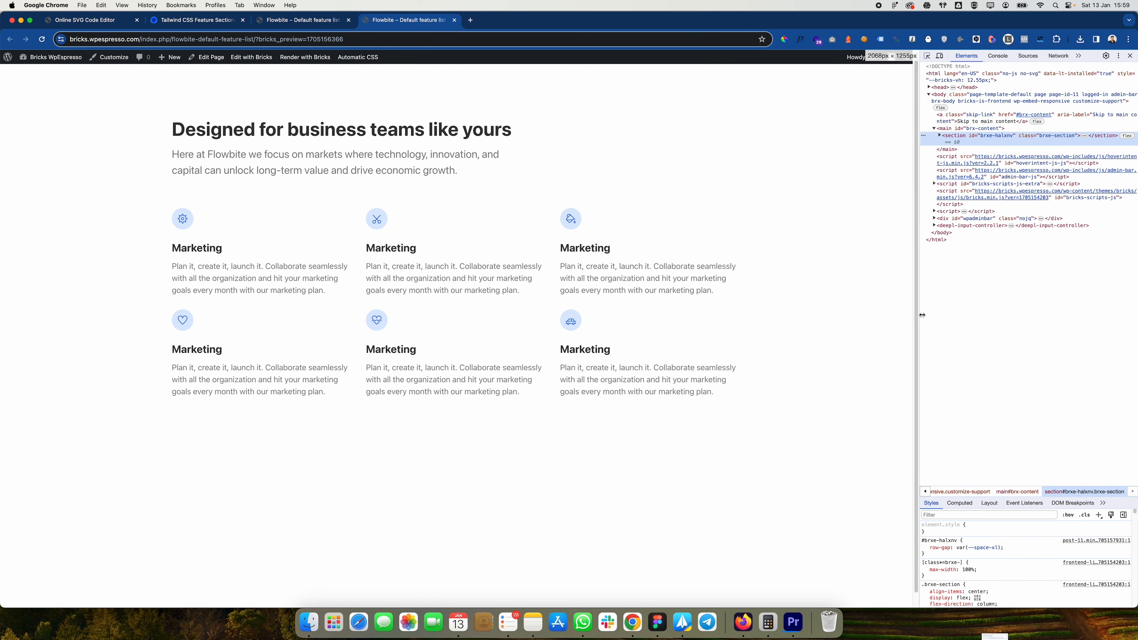
# Step: Reopen the page in the Bricks builder and compare the card grid's columns across the desktop, tablet portrait, mobile landscape and mobile portrait breakpoints
pyautogui.click(251, 57)
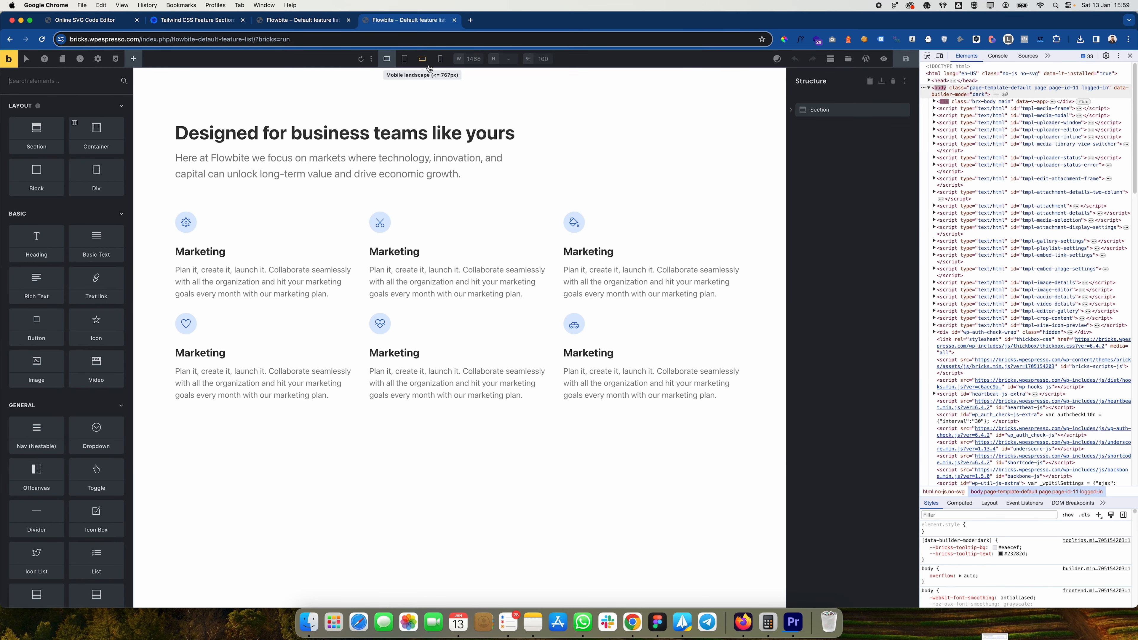
pyautogui.click(423, 60)
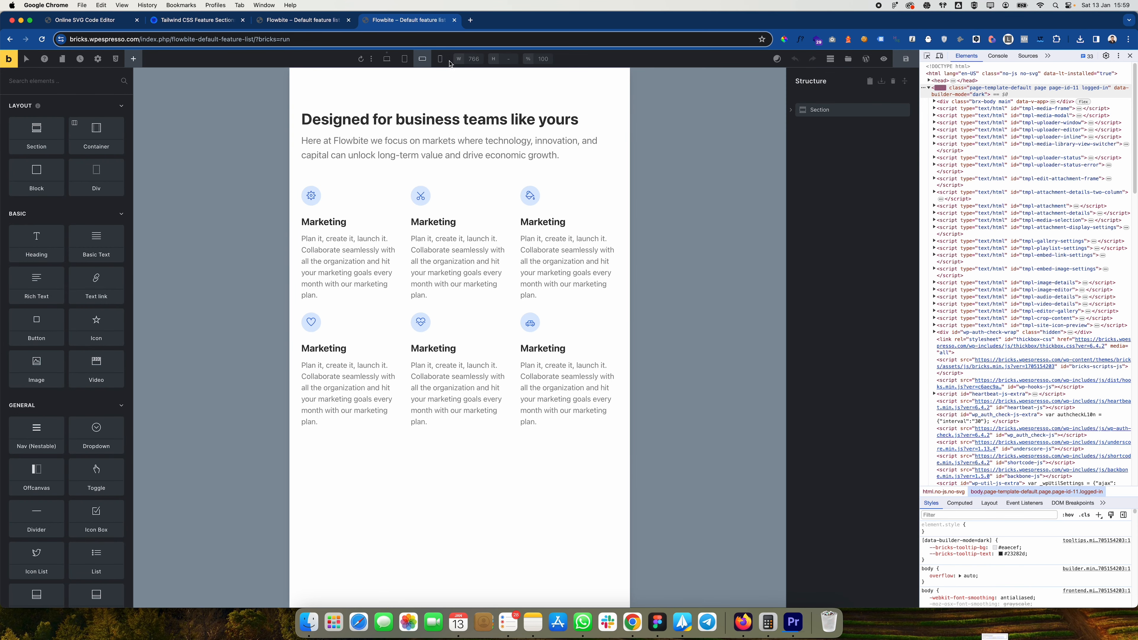
pyautogui.click(440, 59)
pyautogui.click(405, 61)
pyautogui.click(387, 60)
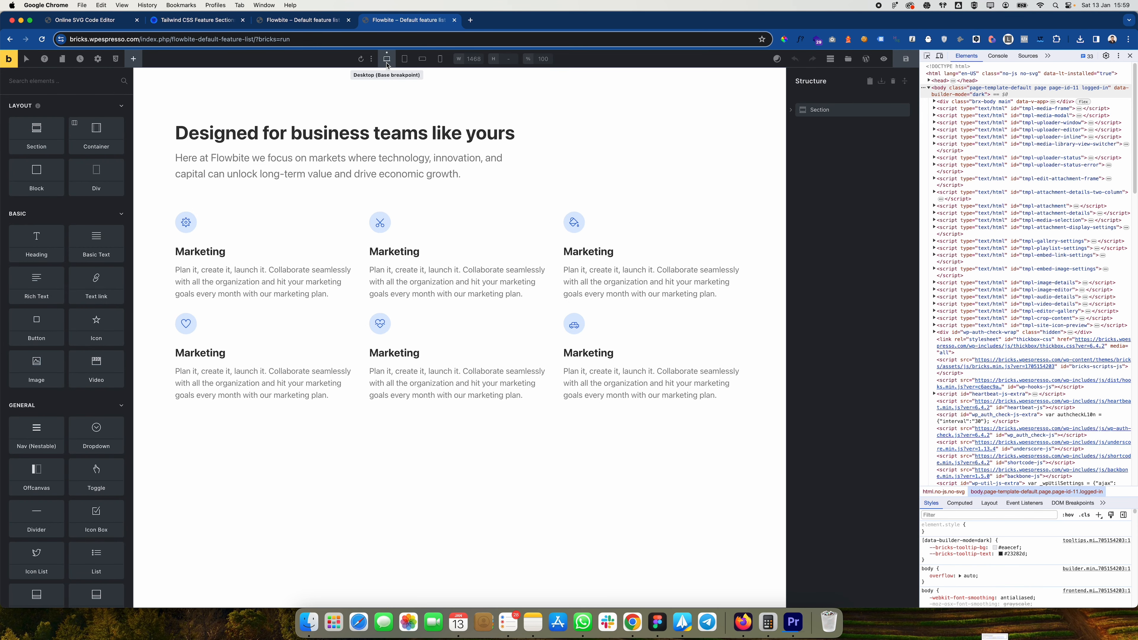
pyautogui.click(403, 60)
pyautogui.click(422, 60)
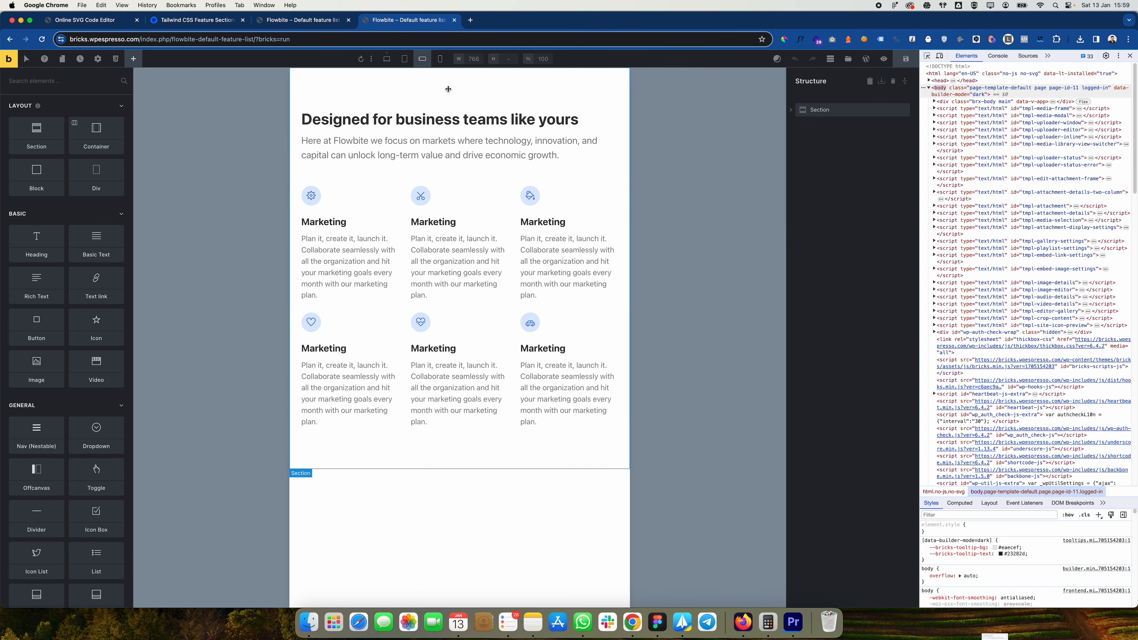
pyautogui.click(439, 60)
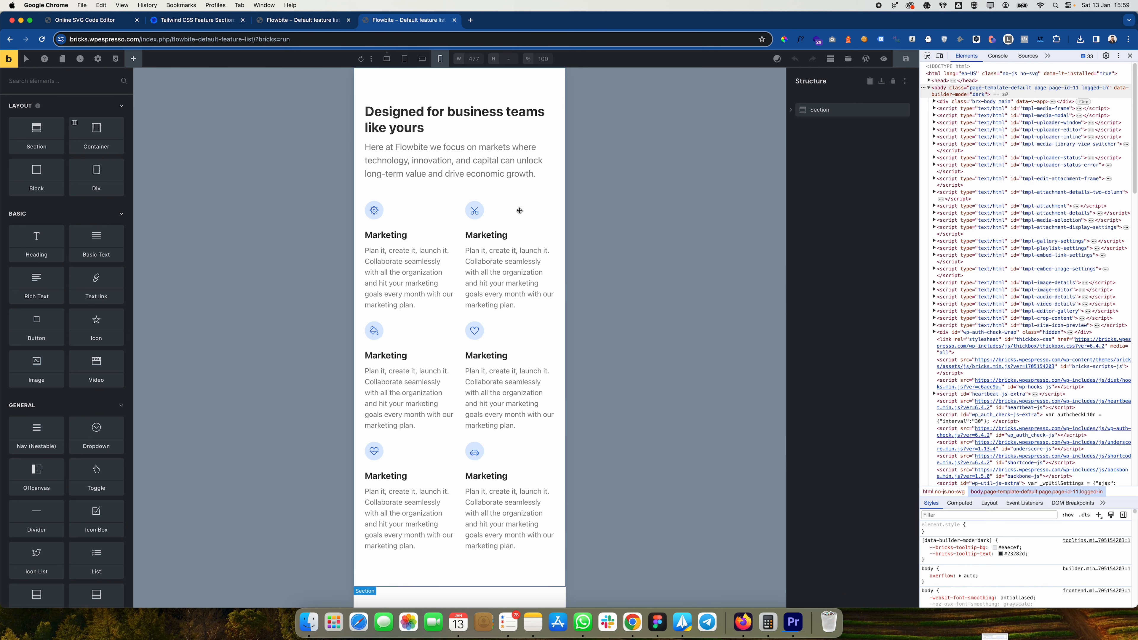
pyautogui.click(422, 59)
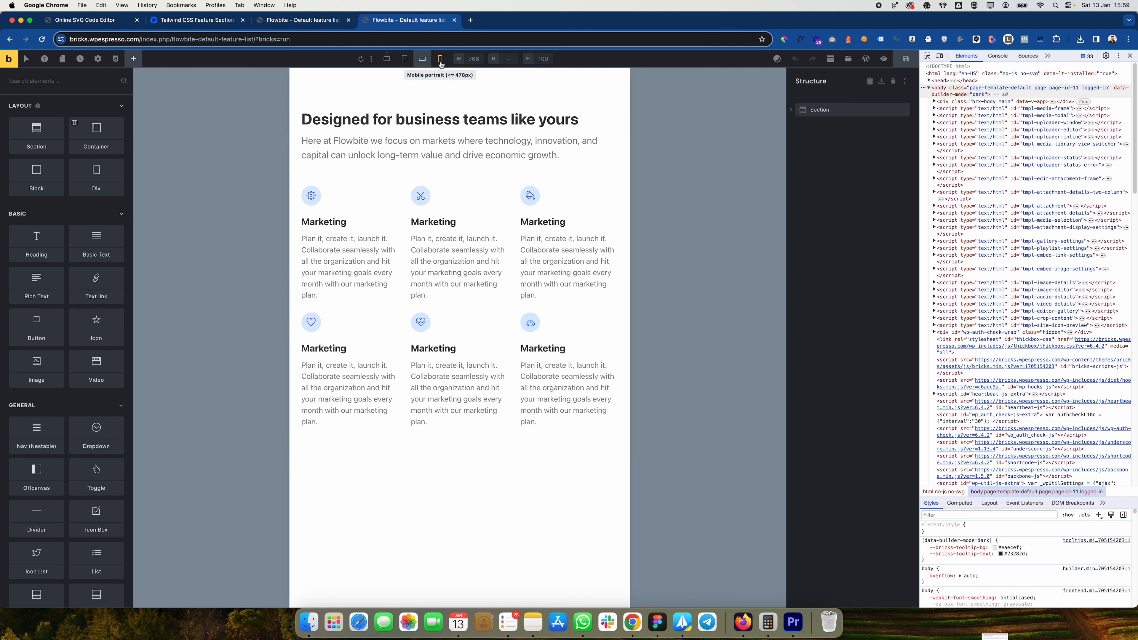
pyautogui.click(440, 61)
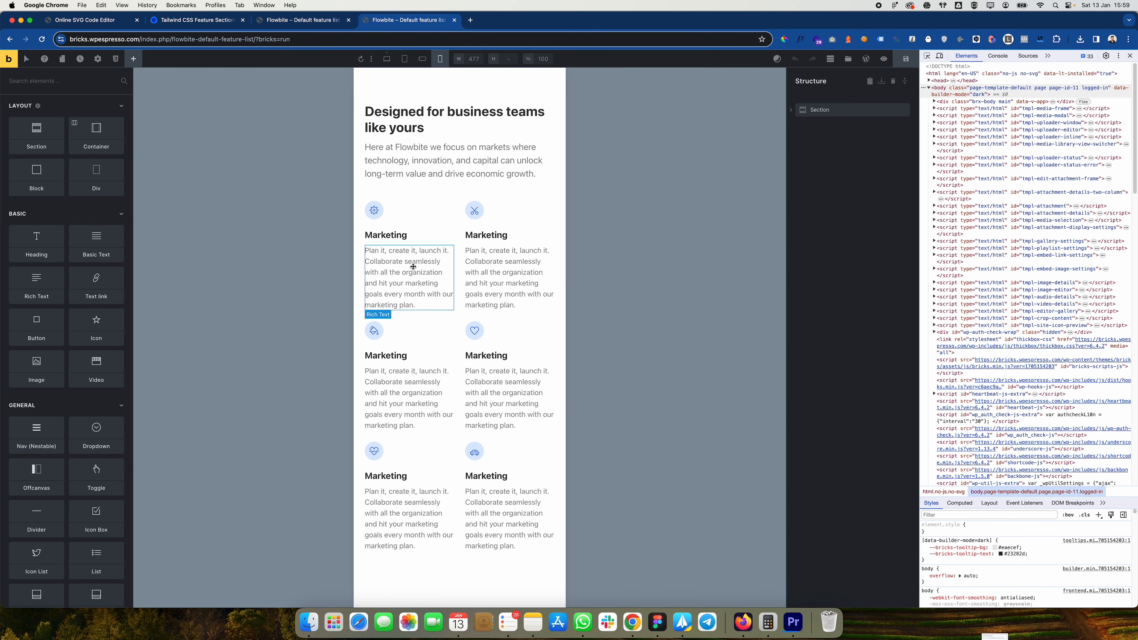
# Step: Copy the card grid container's grid template columns value, var(--grid-2), at the mobile portrait breakpoint and clear that setting
pyautogui.click(813, 111)
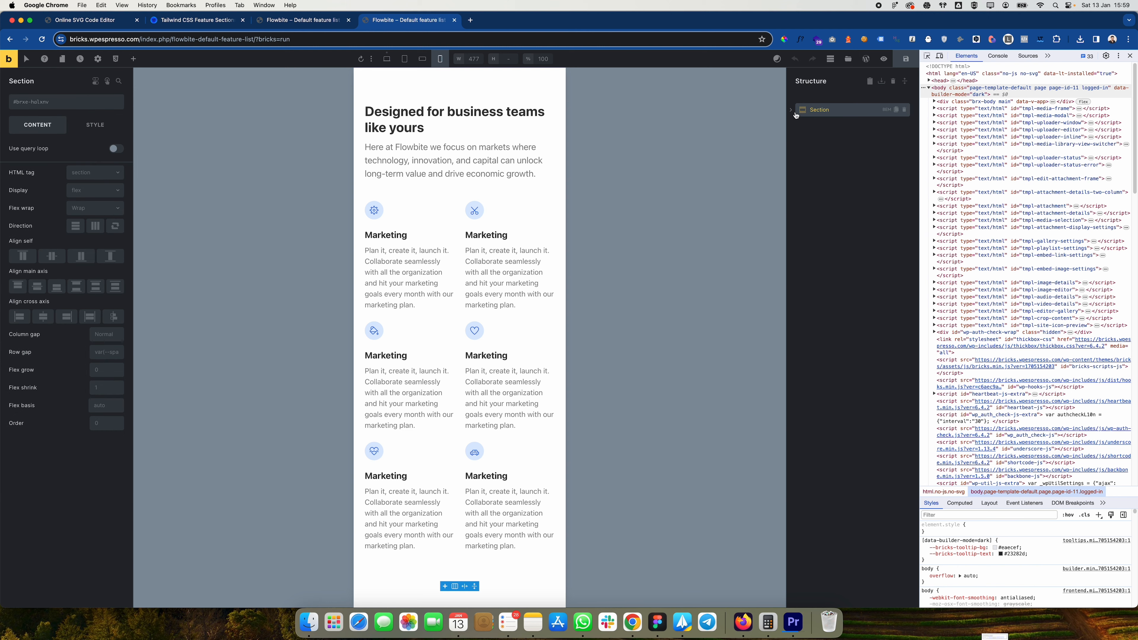
pyautogui.click(829, 141)
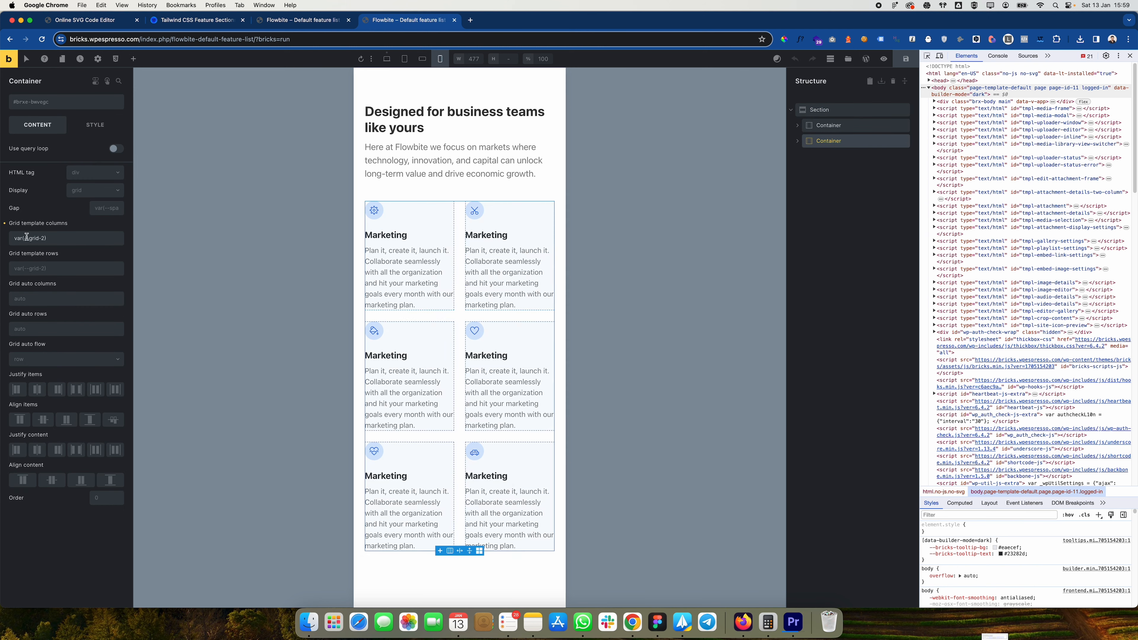
pyautogui.tripleClick(30, 238)
pyautogui.rightClick(30, 238)
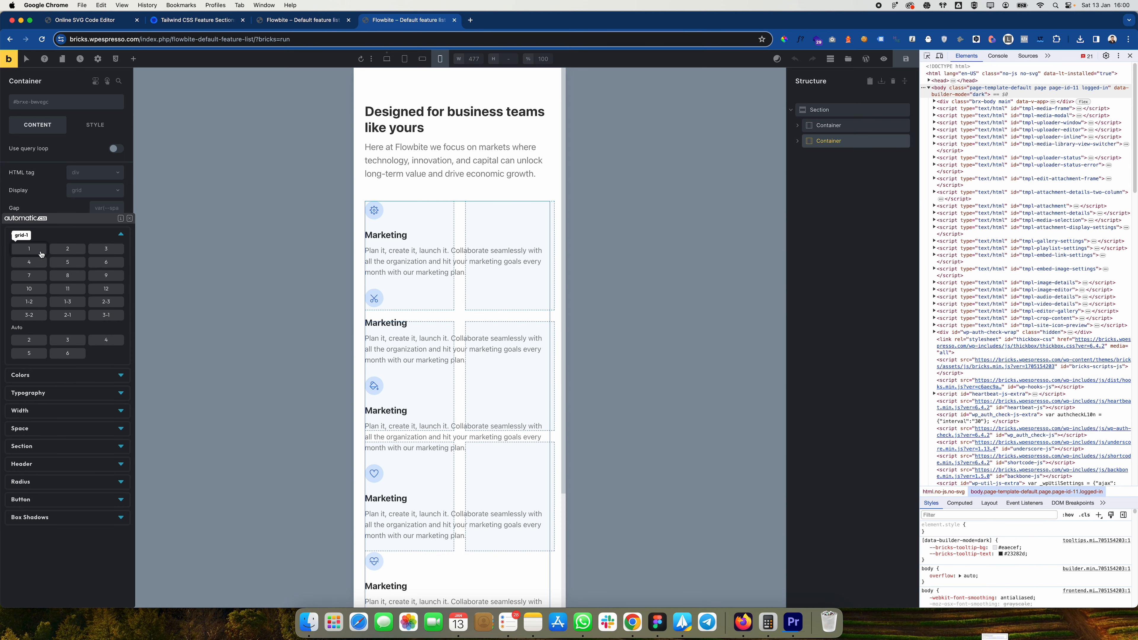
pyautogui.click(56, 246)
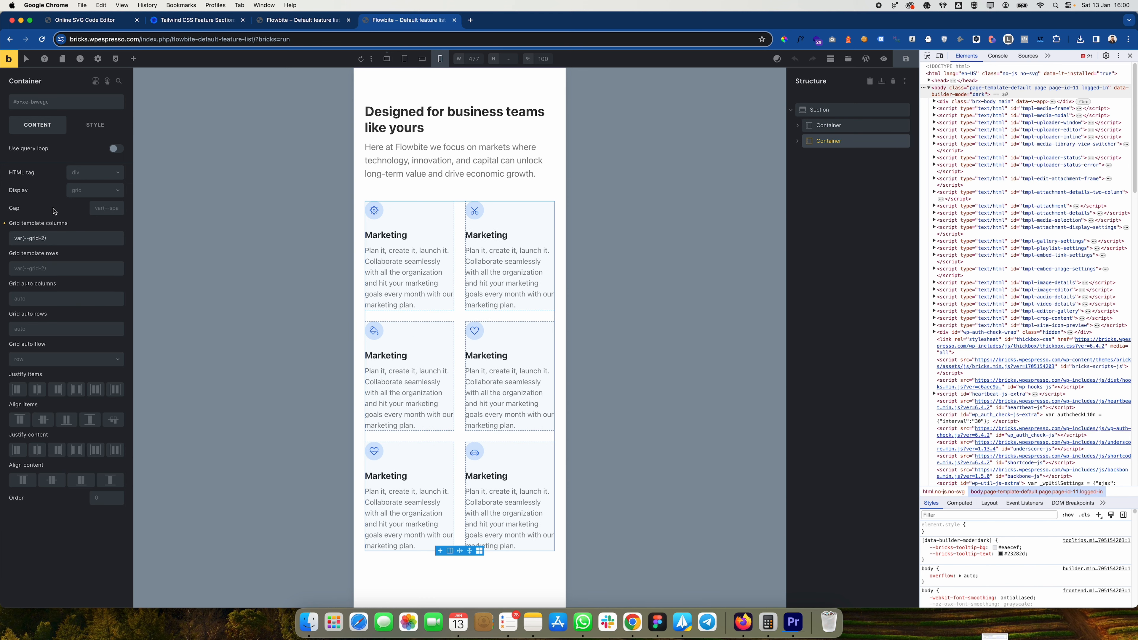
pyautogui.rightClick(41, 240)
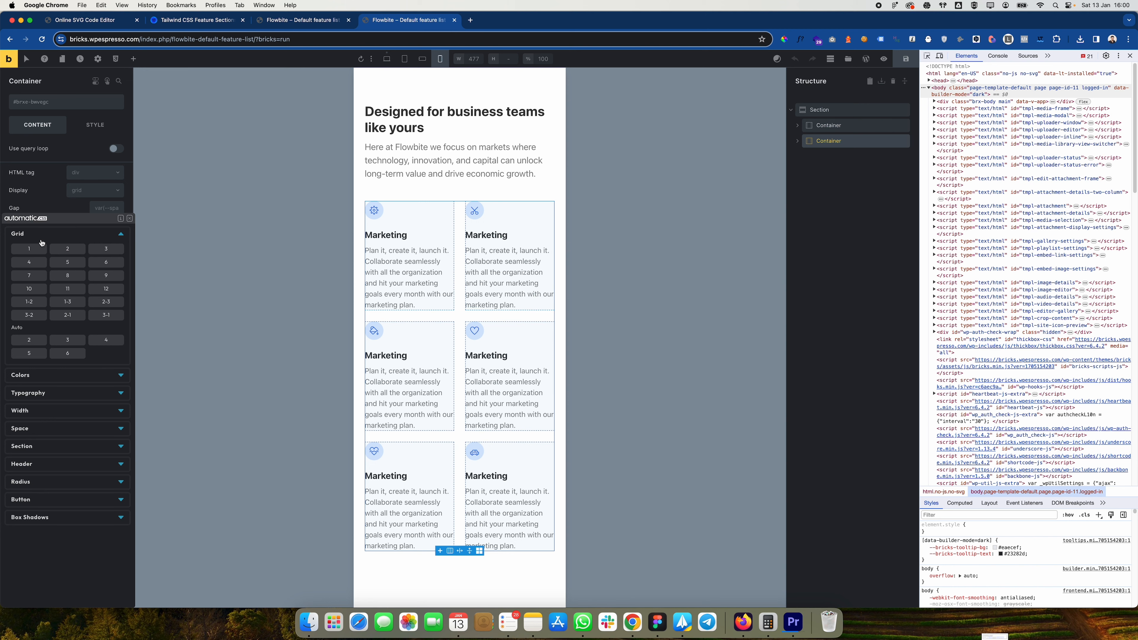
pyautogui.click(43, 220)
pyautogui.moveTo(56, 236); pyautogui.dragTo(12, 236)
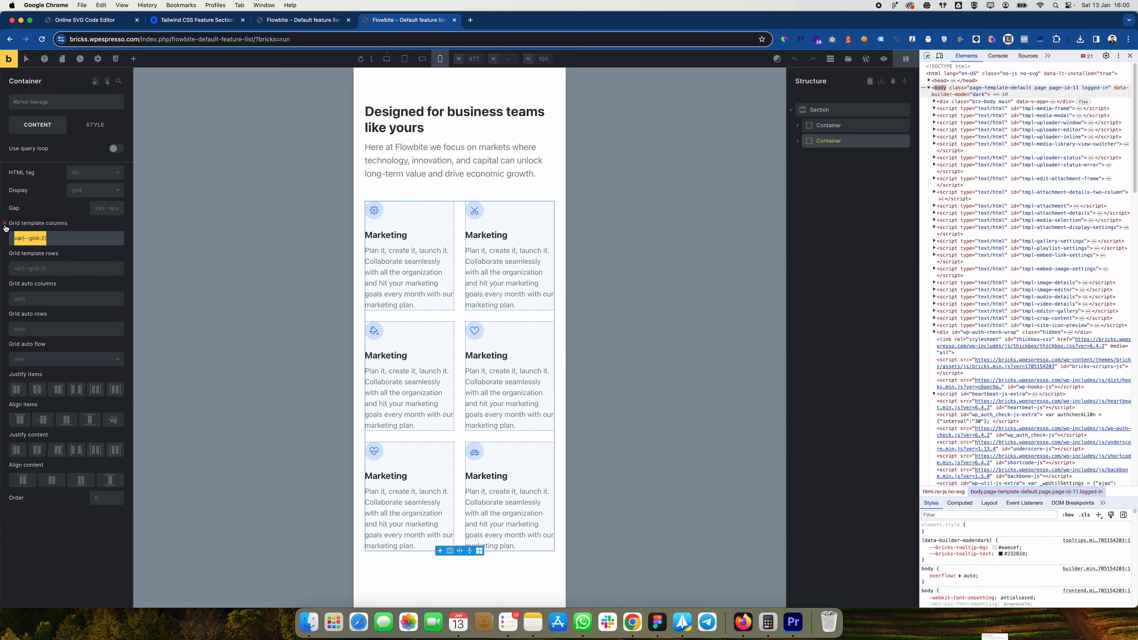
pyautogui.click(5, 223)
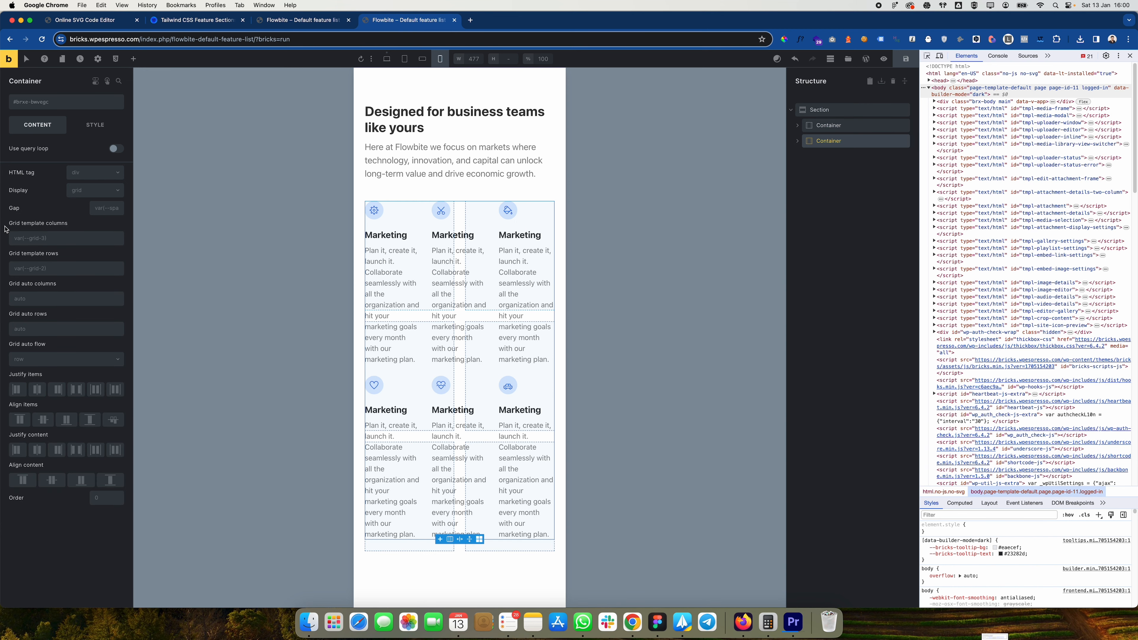
# Step: Set the card grid container's grid template columns to var(--grid-2) at the mobile landscape breakpoint
pyautogui.click(424, 60)
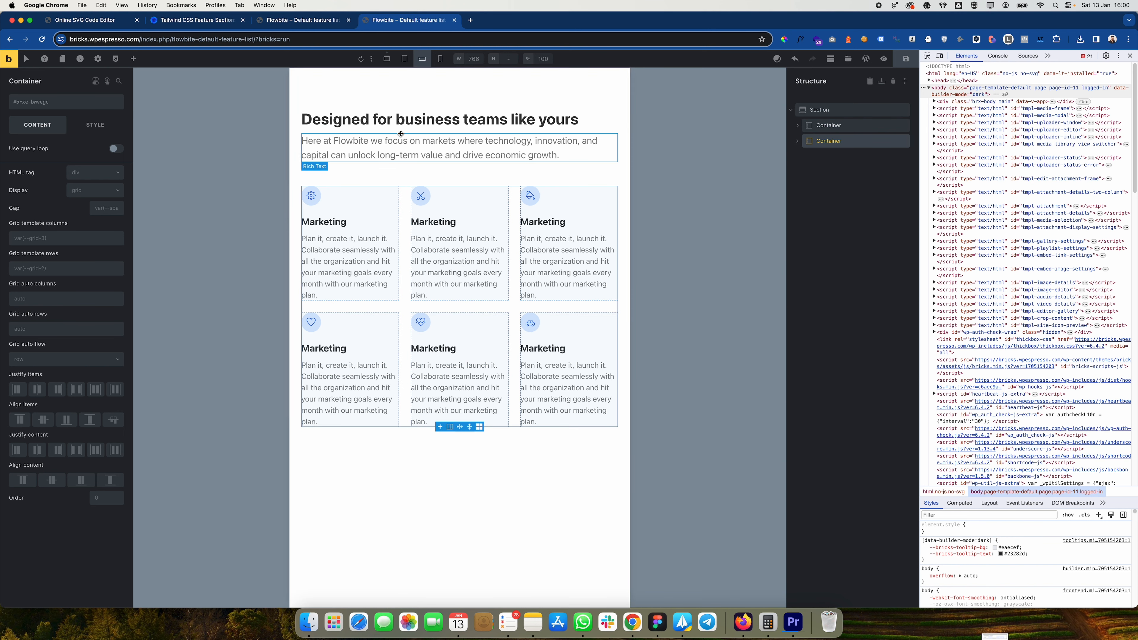
pyautogui.click(71, 237)
pyautogui.press('super+v')
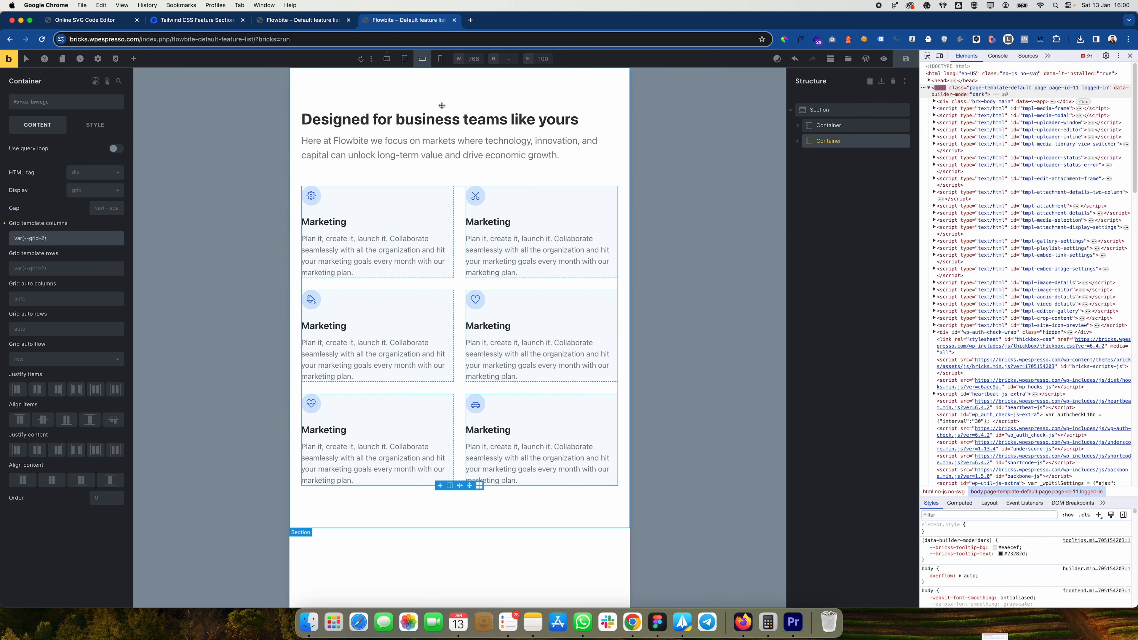
# Step: Check the card grid's columns at the mobile portrait, tablet portrait and mobile landscape breakpoints
pyautogui.click(440, 63)
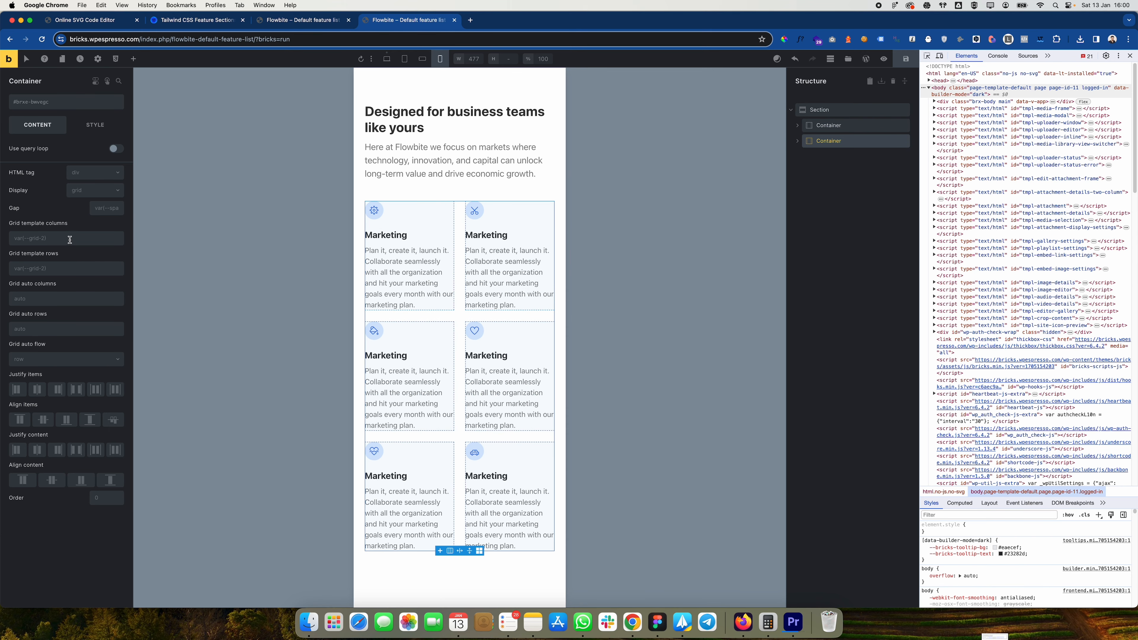
pyautogui.click(410, 66)
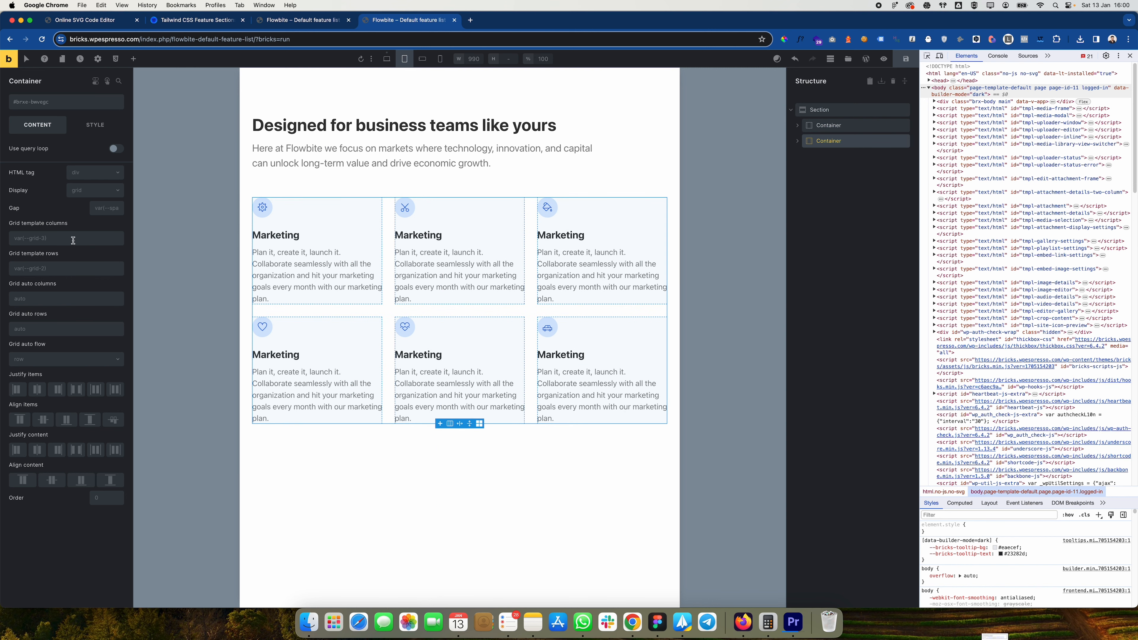
pyautogui.click(441, 60)
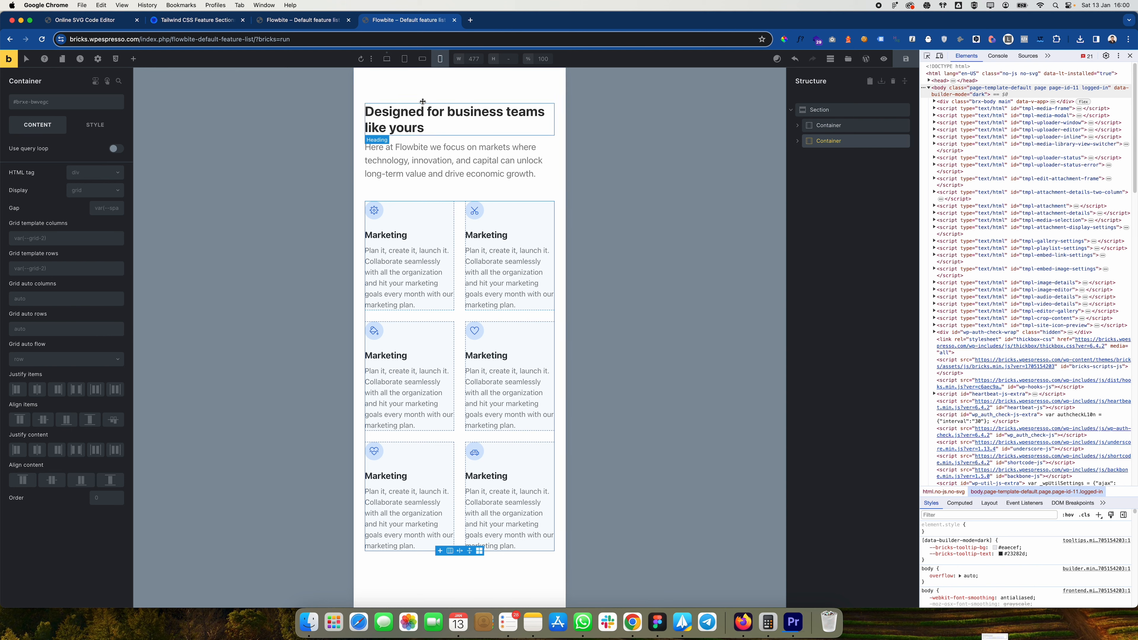
pyautogui.click(405, 59)
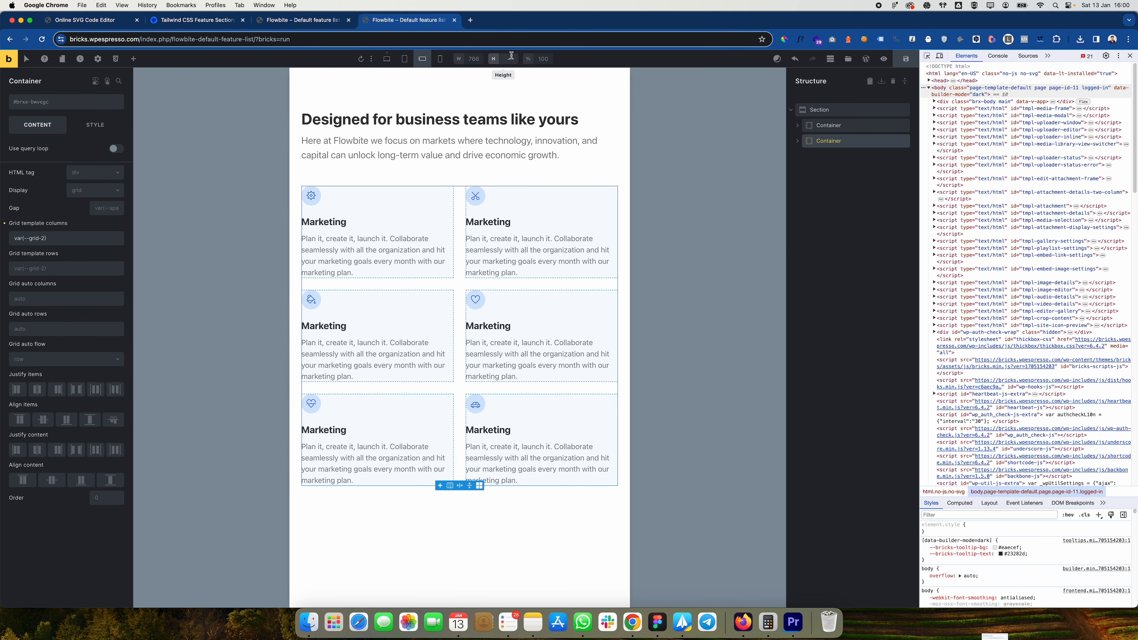
# Step: Save the page, open its front-end preview and check the card grid at narrow and wide viewport widths
pyautogui.click(905, 59)
pyautogui.click(883, 58)
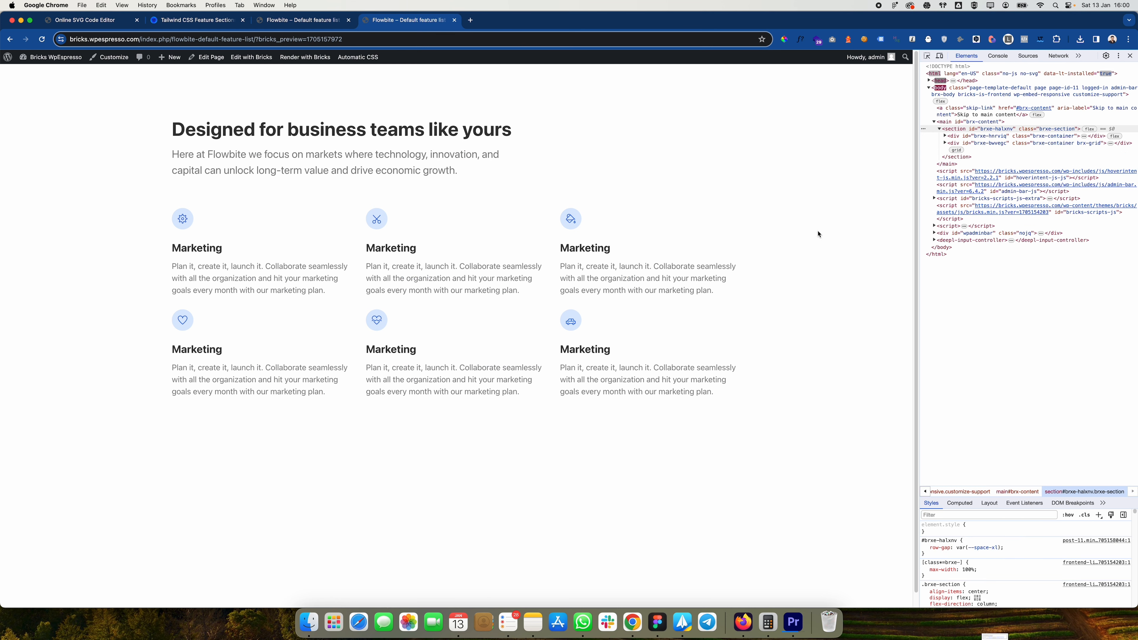
pyautogui.moveTo(922, 244); pyautogui.dragTo(515, 300)
pyautogui.moveTo(380, 295); pyautogui.dragTo(937, 316)
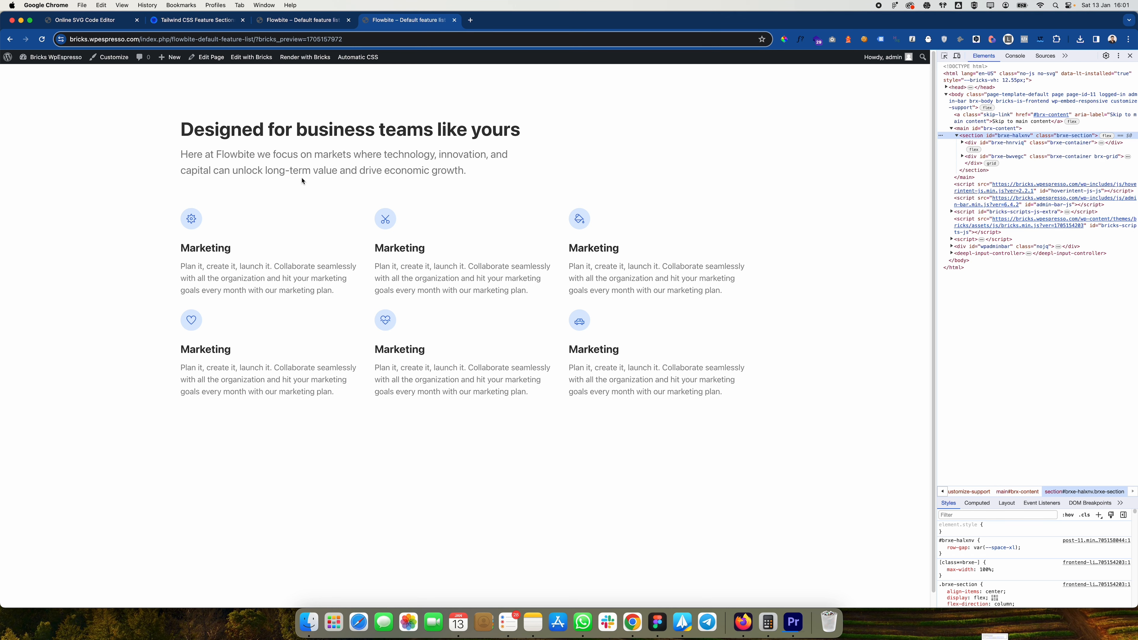
# Step: Compare the finished section with Flowbite's original Default feature list and return to the front-end preview
pyautogui.click(216, 23)
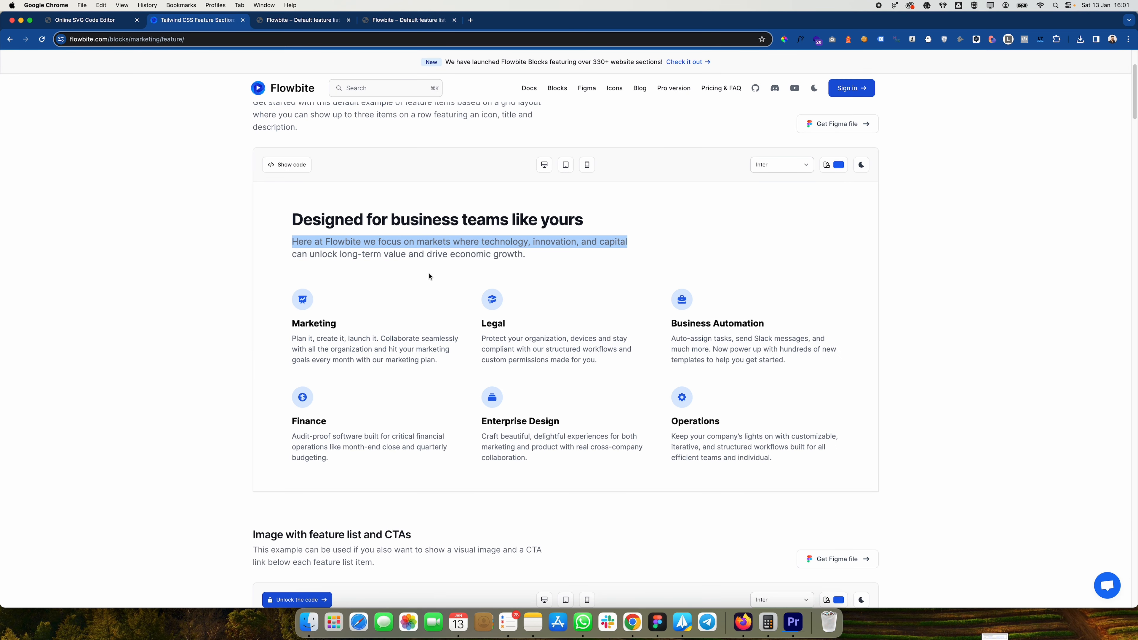
pyautogui.click(382, 259)
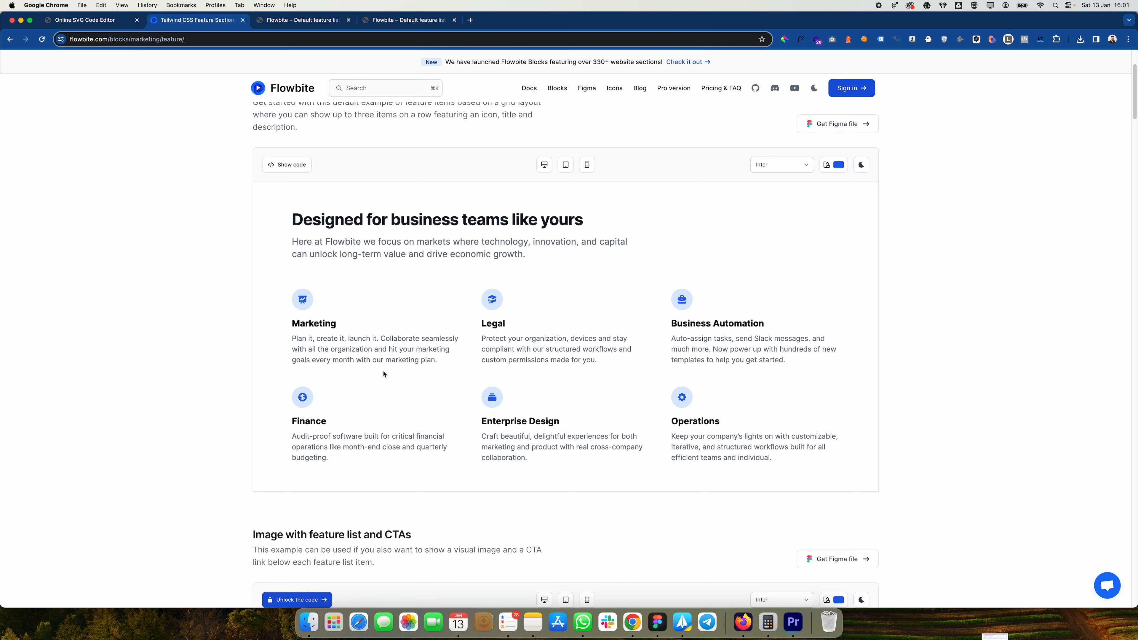
pyautogui.click(395, 23)
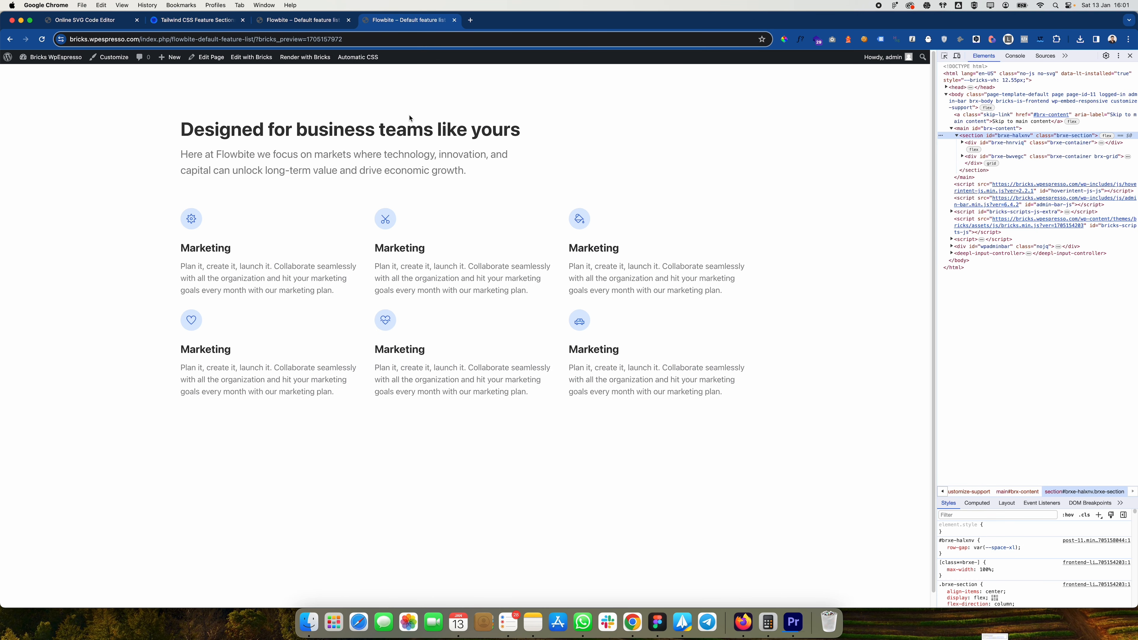